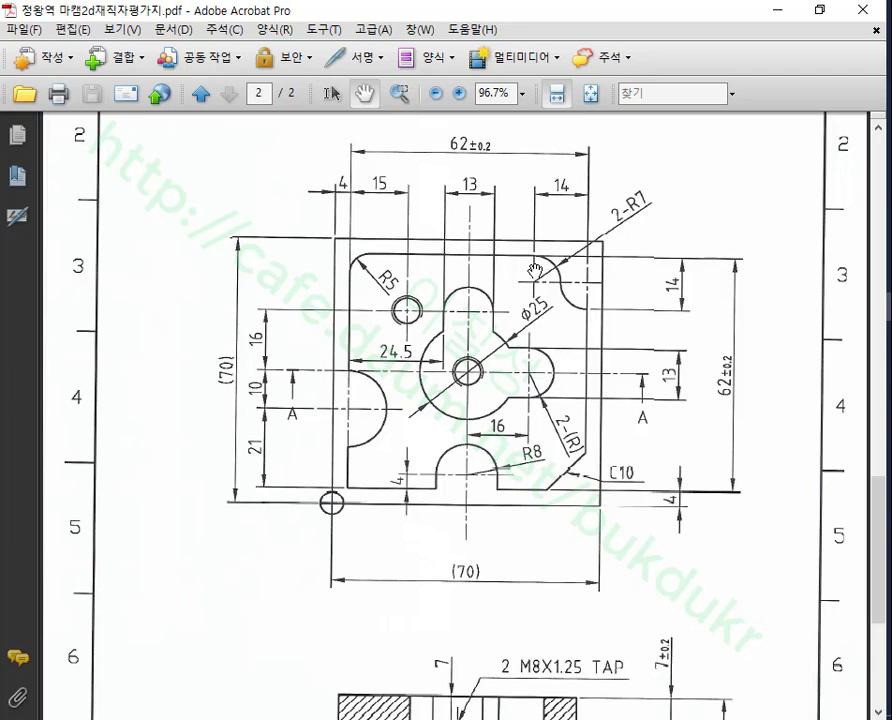
Step: Mark the drawing's lower-left corner as the X0 Y0 origin, and put crosses on the plate's two upper corners
key(ctrl+2)
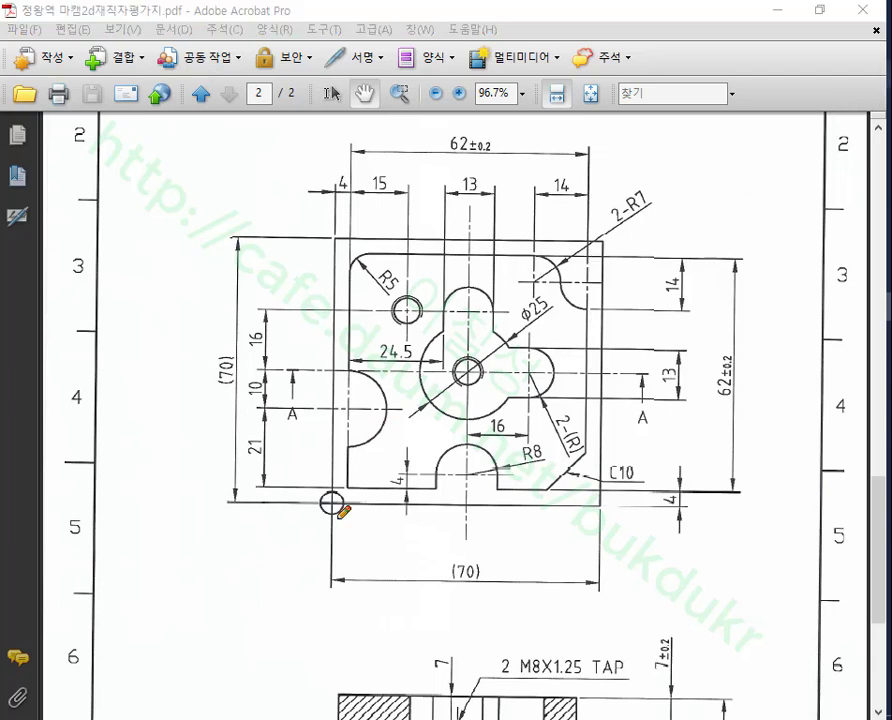
mouse_move(340, 514)
mouse_down()
mouse_move(330, 526)
mouse_move(344, 486)
mouse_move(344, 512)
mouse_up()
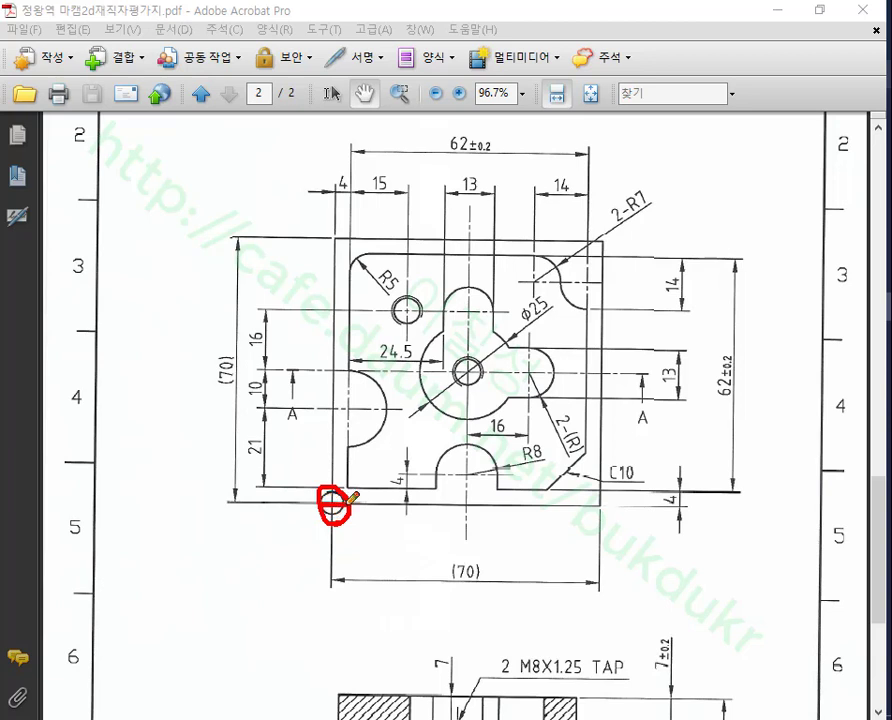
mouse_move(319, 503)
mouse_down()
mouse_move(344, 534)
mouse_move(343, 508)
mouse_move(379, 538)
mouse_move(375, 552)
mouse_move(412, 566)
mouse_move(424, 556)
mouse_move(446, 564)
mouse_move(439, 550)
mouse_move(469, 556)
mouse_up()
mouse_move(482, 540)
mouse_down()
mouse_move(493, 578)
mouse_move(394, 581)
mouse_move(385, 535)
mouse_move(517, 531)
mouse_move(530, 535)
mouse_move(528, 576)
mouse_up()
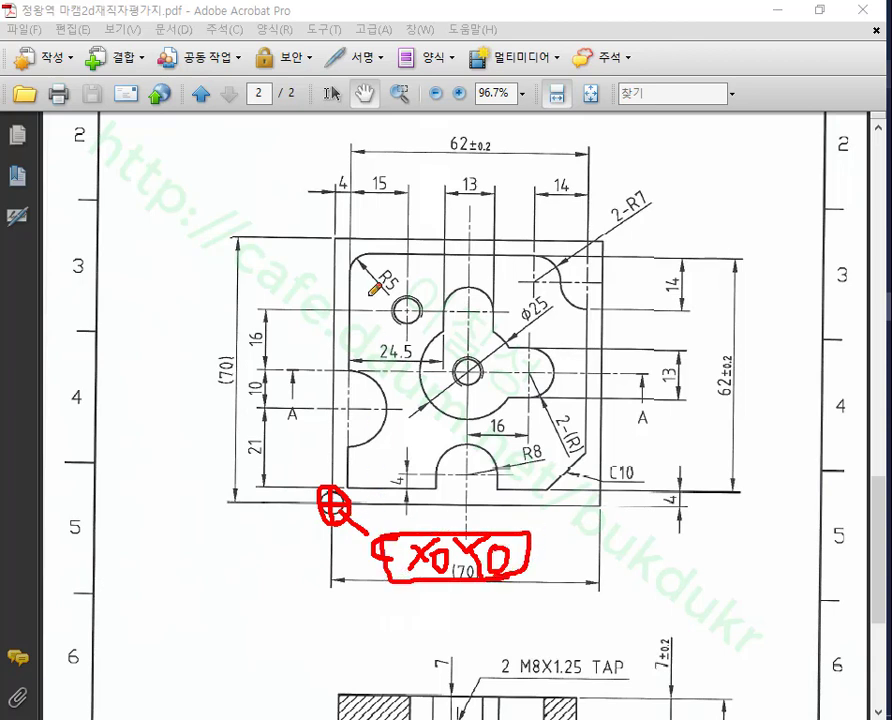
mouse_move(321, 241)
mouse_down()
mouse_move(341, 241)
mouse_move(332, 253)
mouse_up()
mouse_move(594, 241)
mouse_down()
mouse_move(615, 241)
mouse_move(600, 252)
mouse_up()
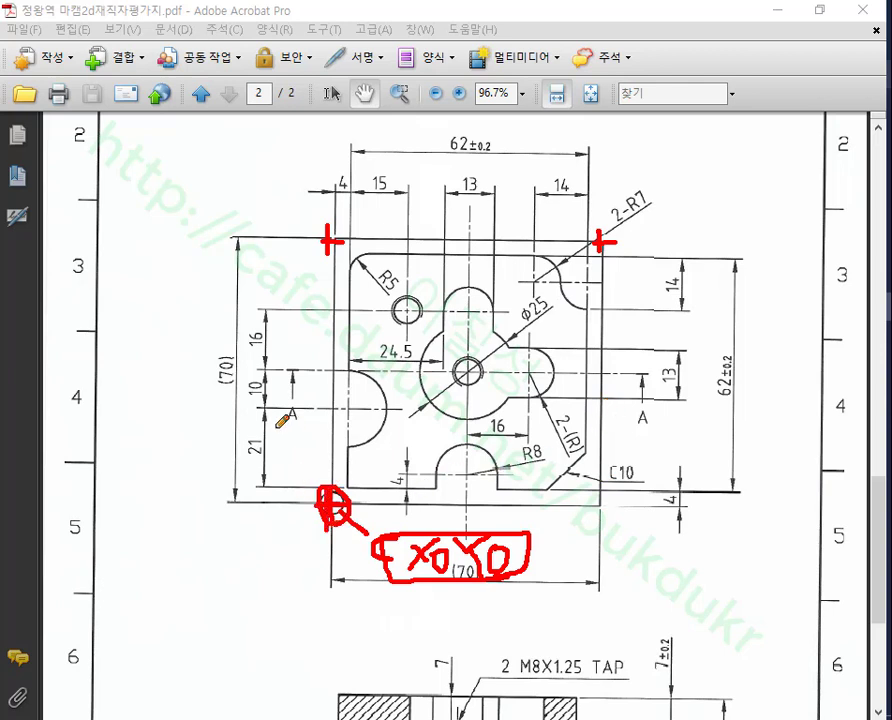
right_click(196, 394)
click(268, 593)
Step: Examine section A-A, and mark the stock dimensions and the machining process order in the work instructions
scroll(698, 432, down, 5)
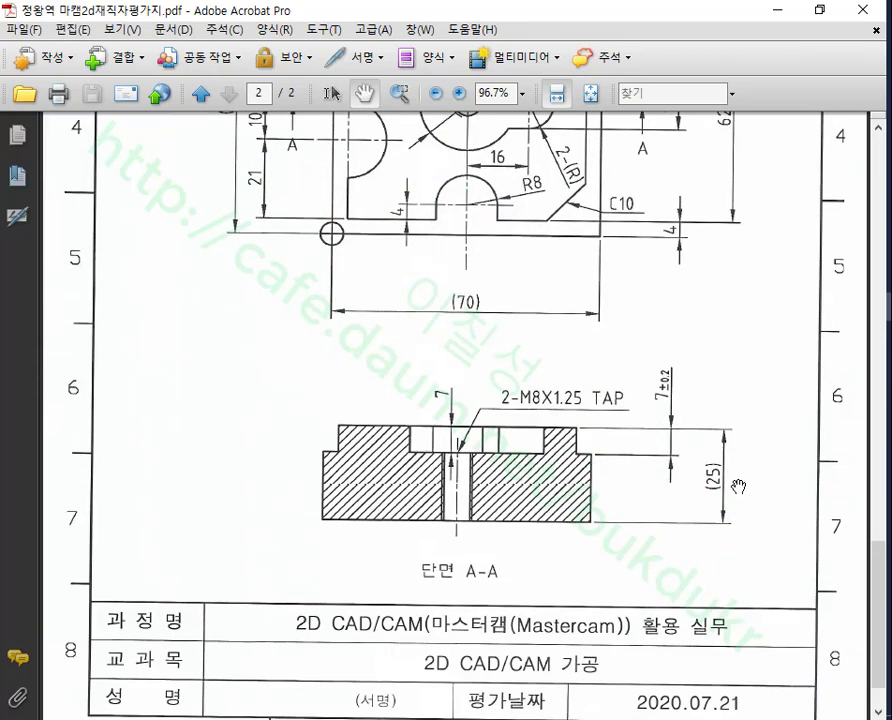
scroll(735, 458, down, 1)
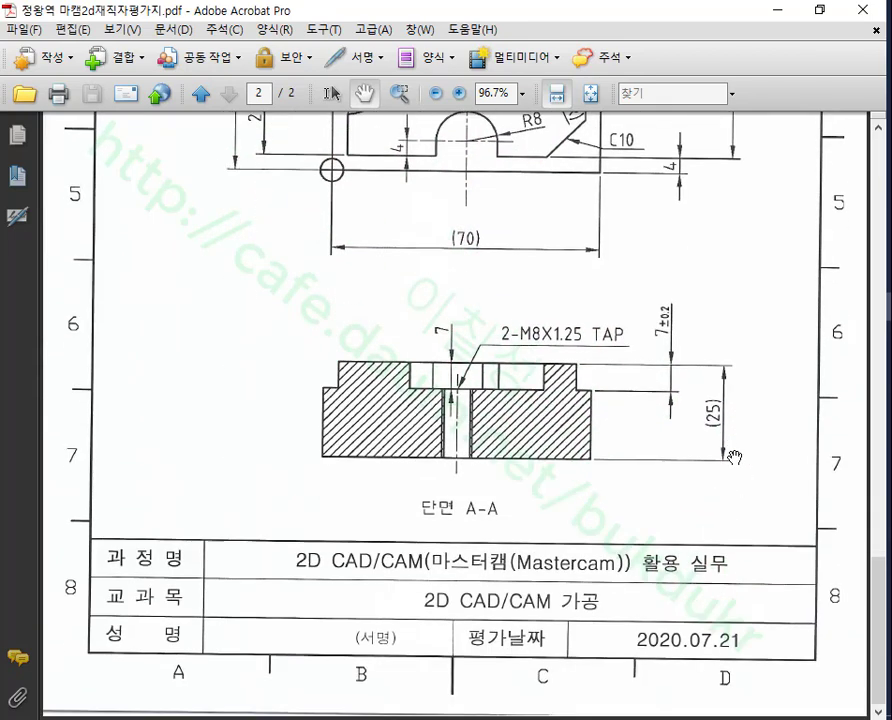
scroll(735, 458, up, 15)
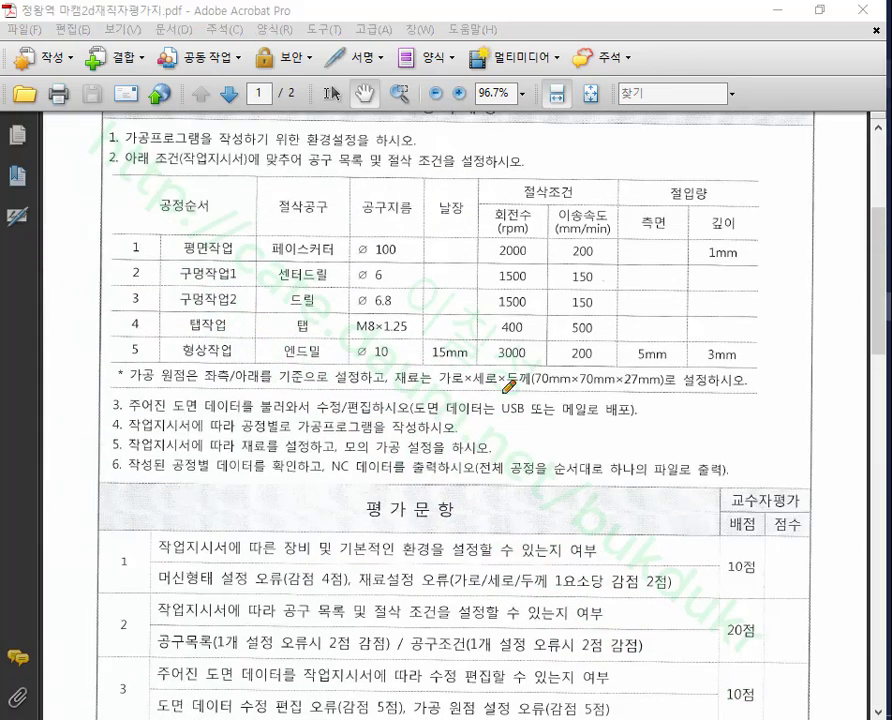
drag(495, 380, 688, 380)
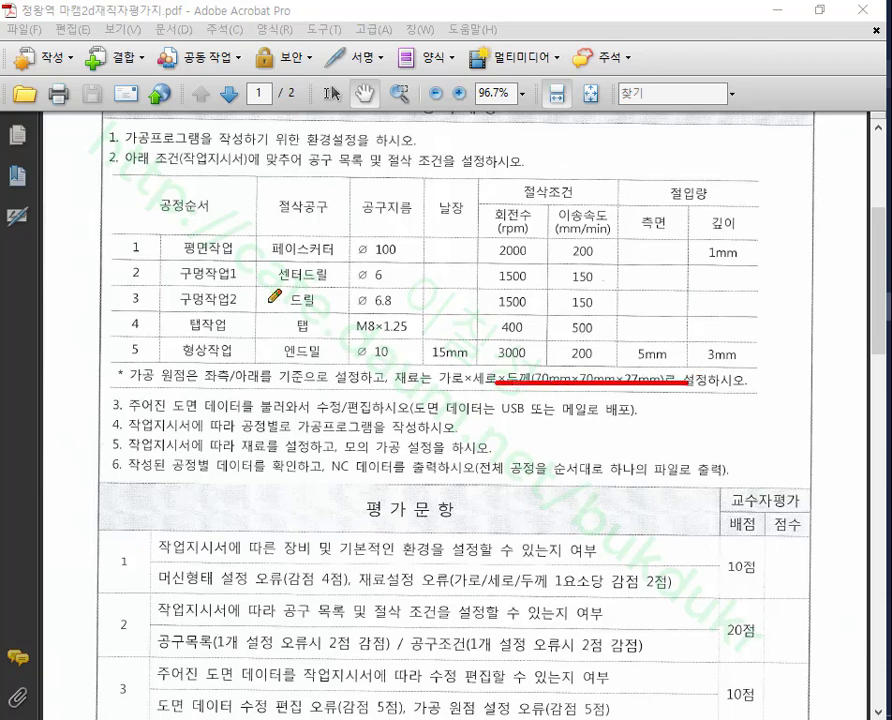
drag(178, 228, 204, 362)
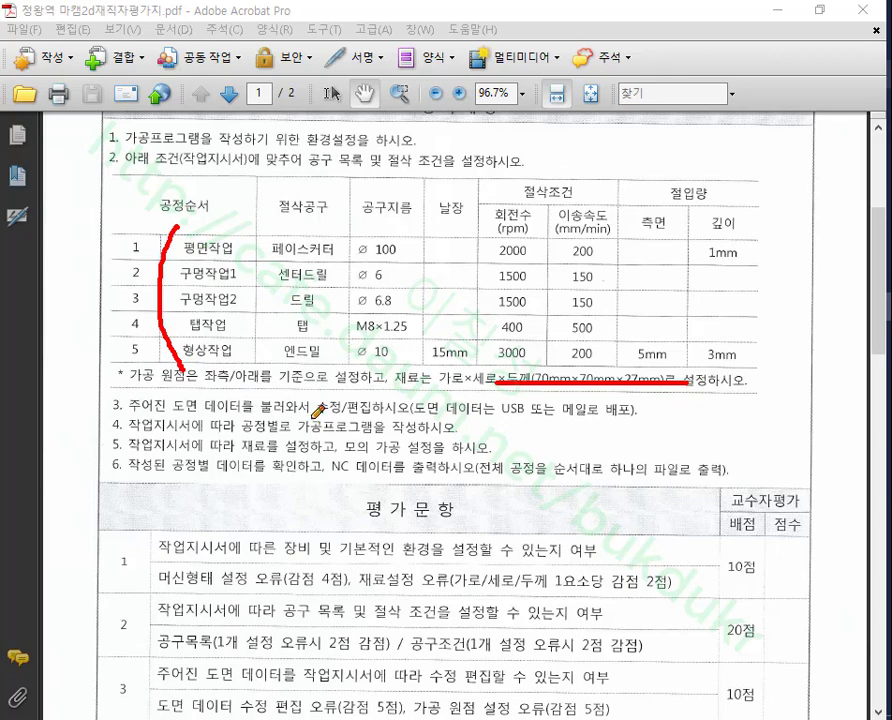
right_click(558, 284)
click(600, 428)
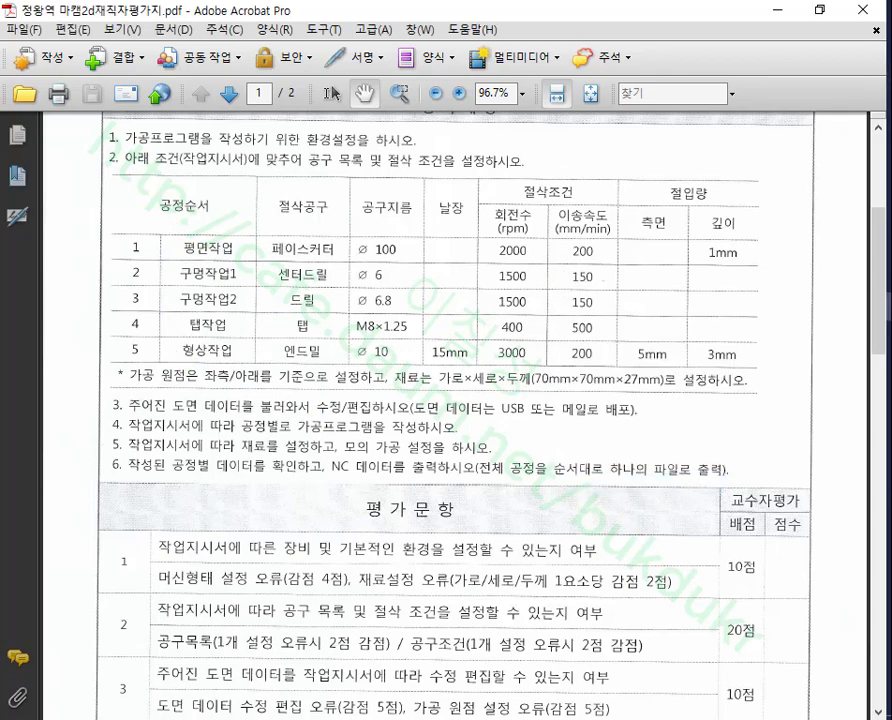
Step: Switch to Mastercam and open the tool manager for the machine group
key(alt+Tab)
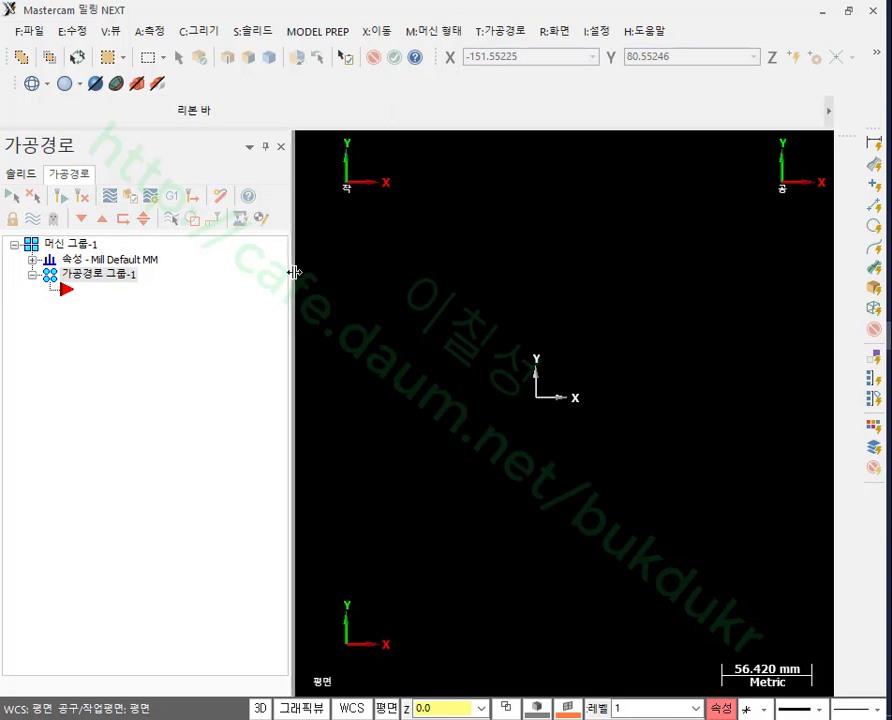
drag(294, 272, 214, 280)
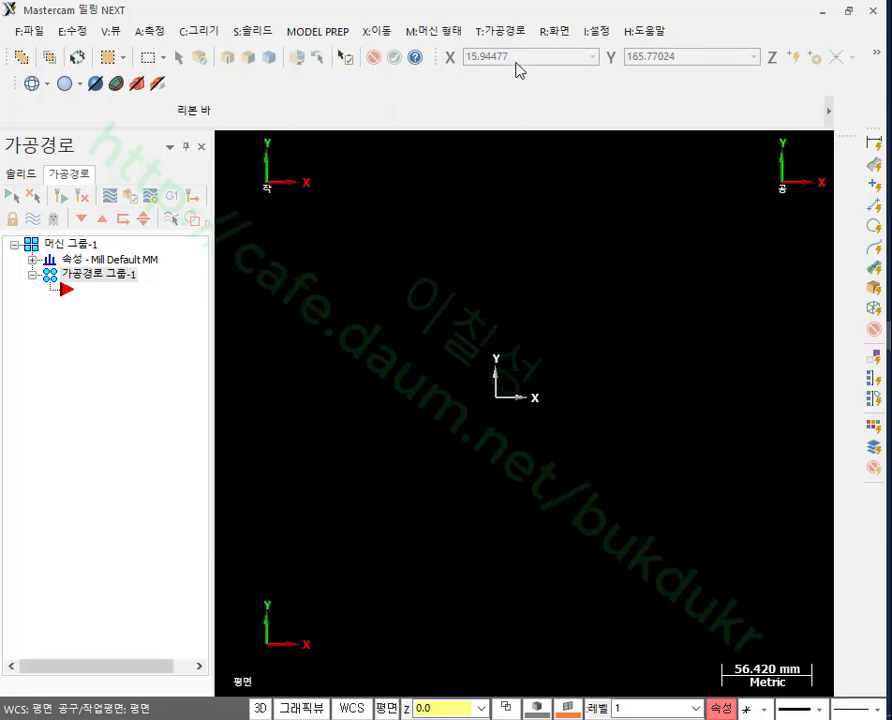
click(502, 31)
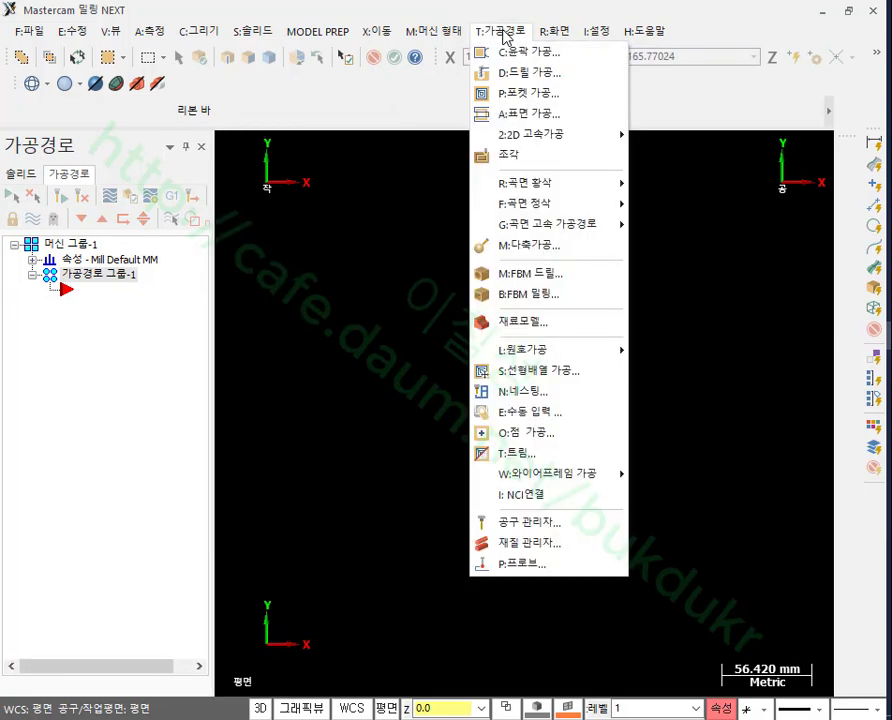
click(539, 521)
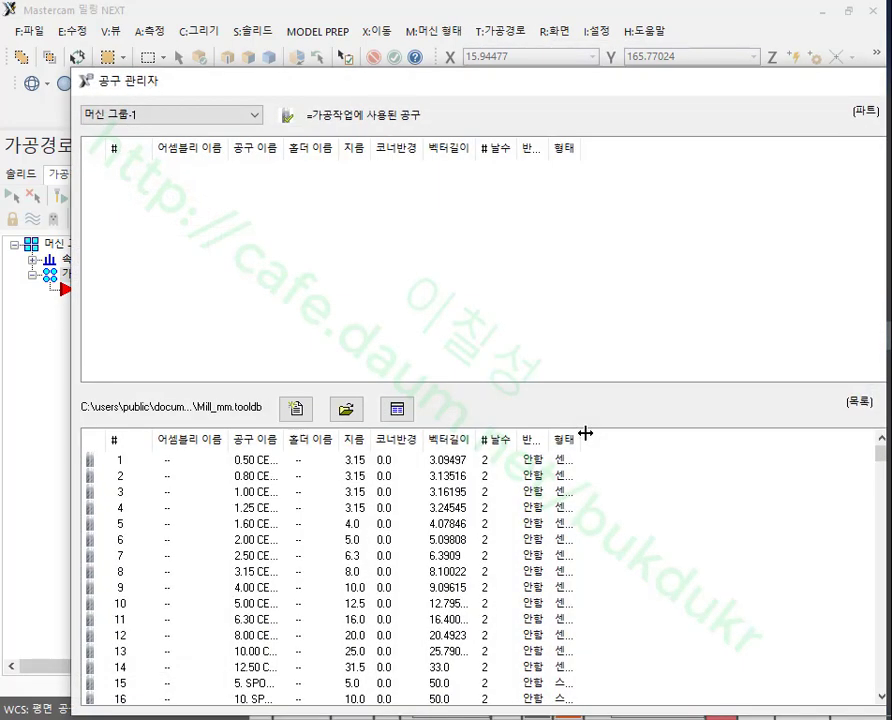
drag(540, 82, 486, 28)
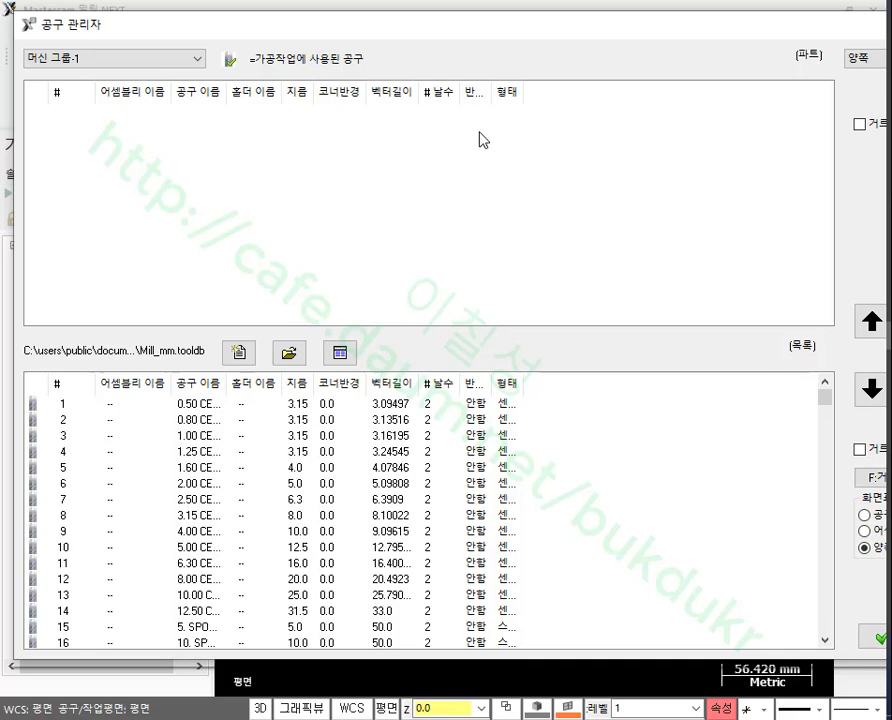
Step: Filter the Mill_mm tool library to show only face mills
click(862, 450)
click(871, 478)
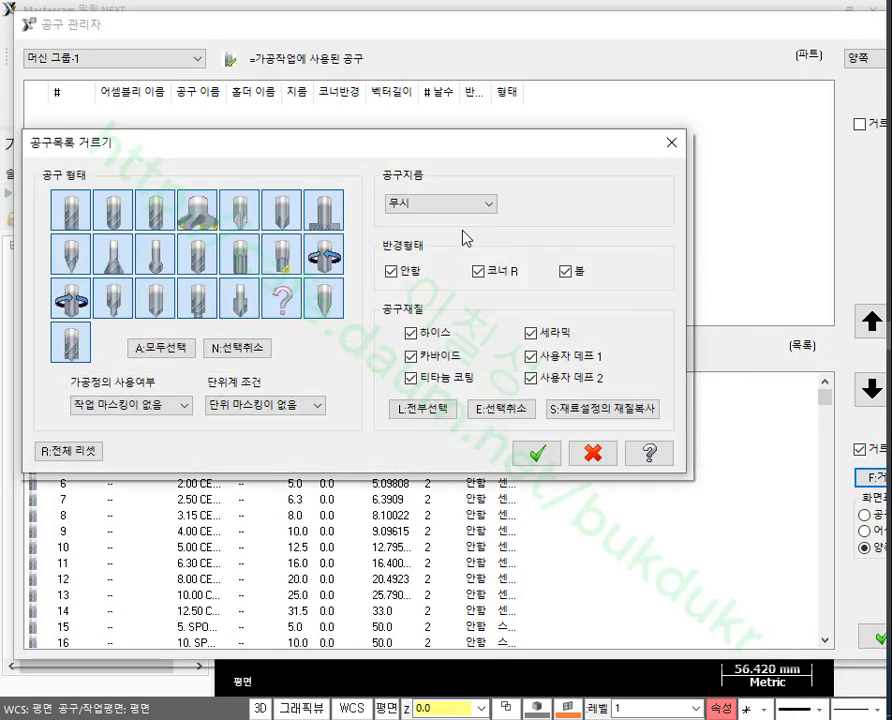
click(254, 352)
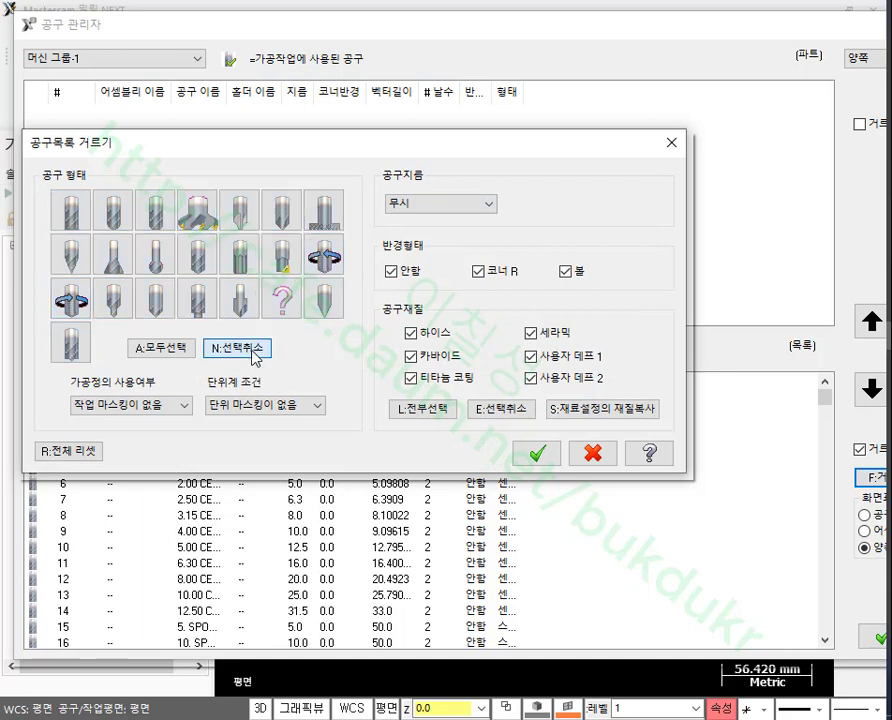
click(208, 222)
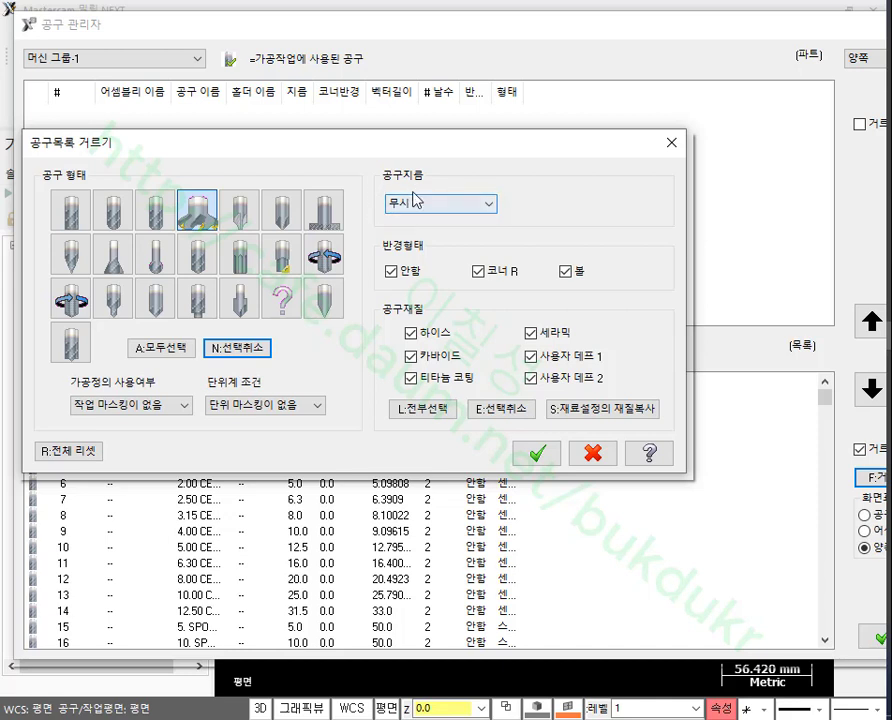
click(539, 457)
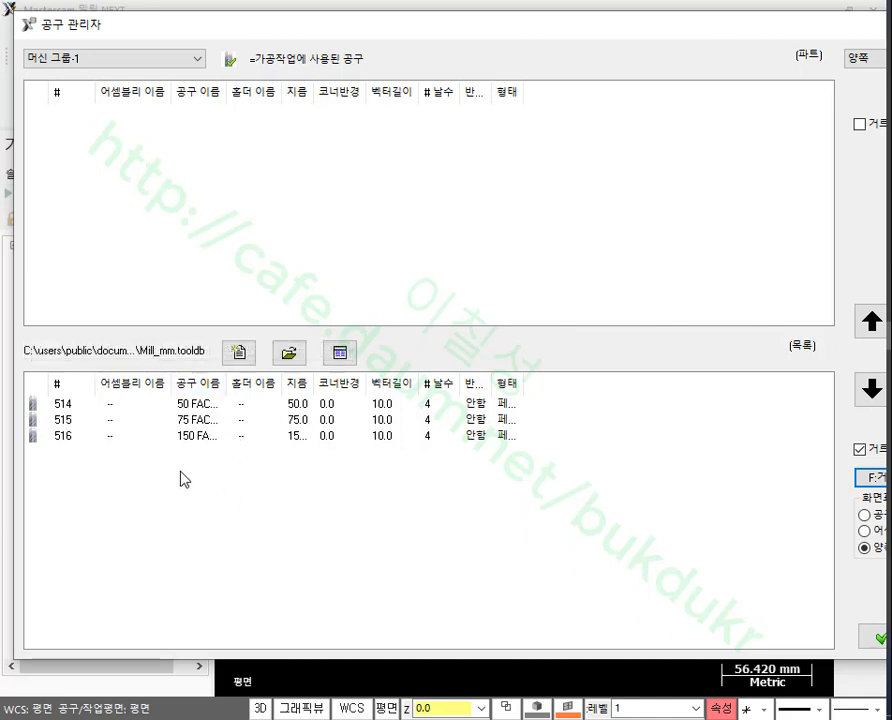
Step: Add the 75 mm face mill from the library to the machine group and open its definition for editing
click(167, 420)
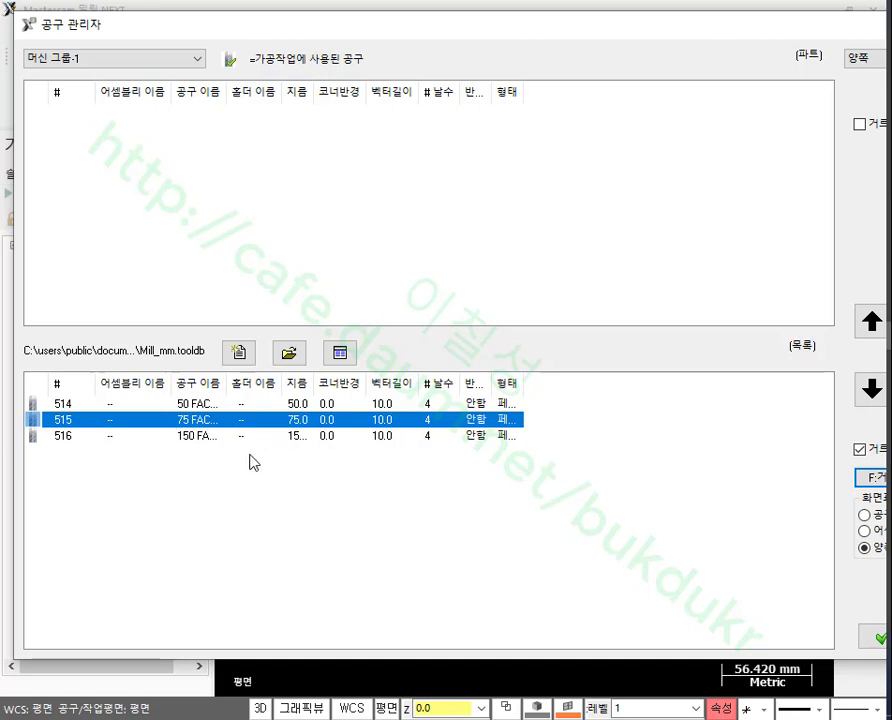
double_click(171, 424)
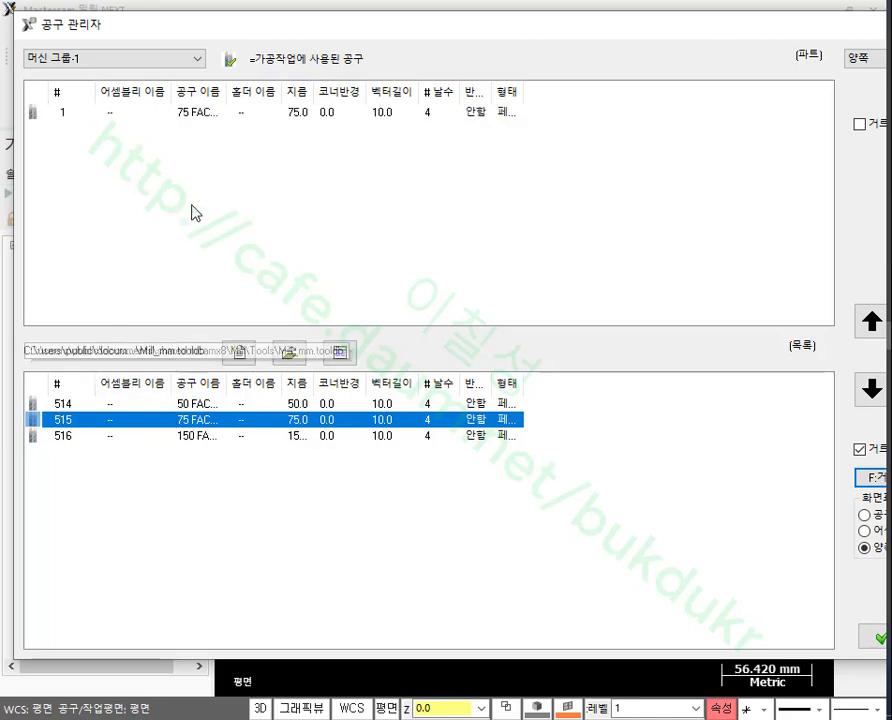
click(204, 118)
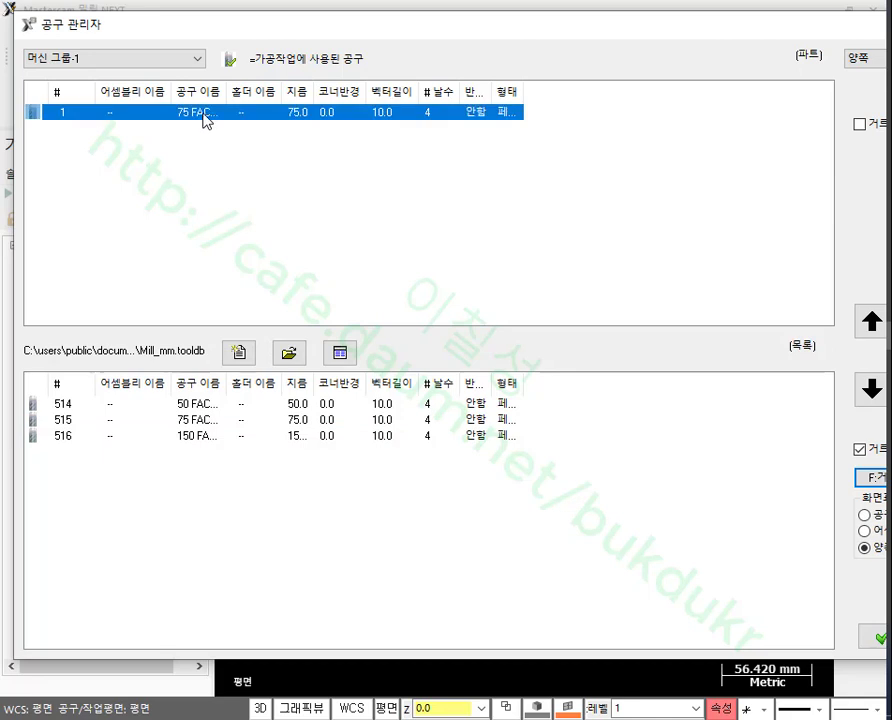
right_click(204, 118)
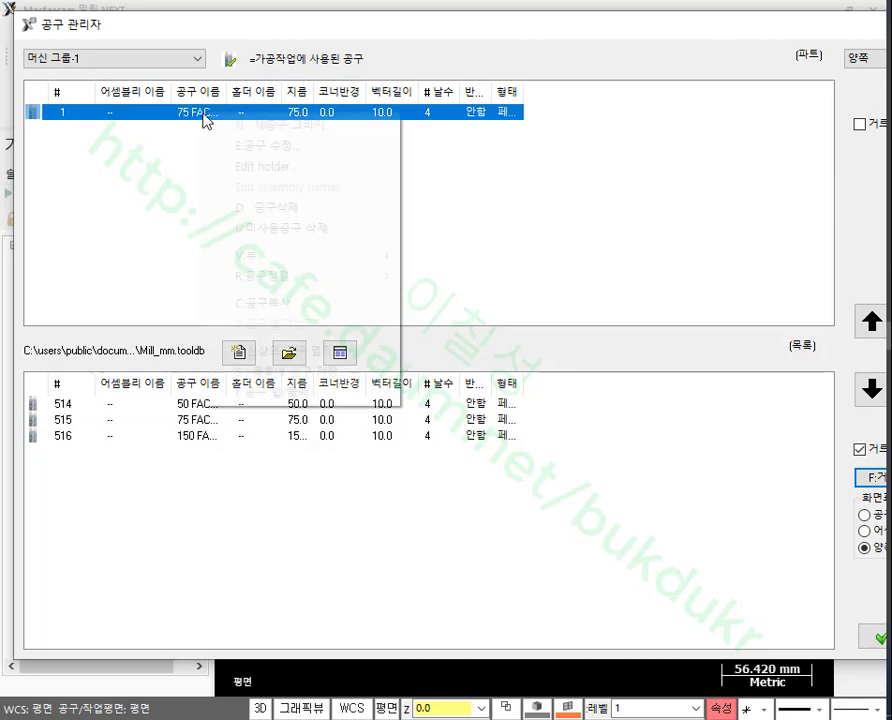
click(272, 148)
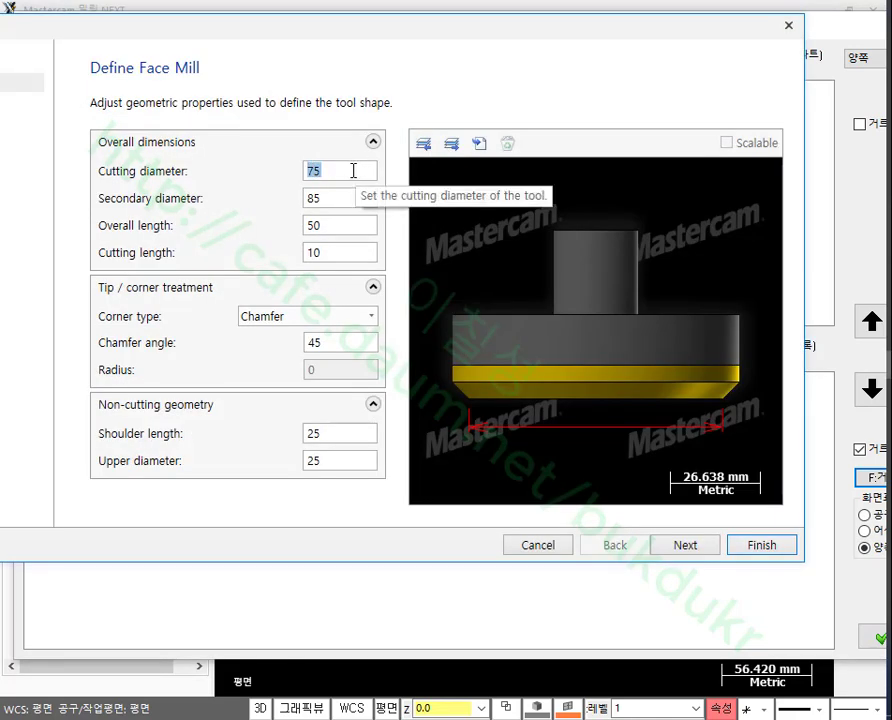
Step: Set the face mill's cutting diameter to 100 mm
text(100)
click(344, 198)
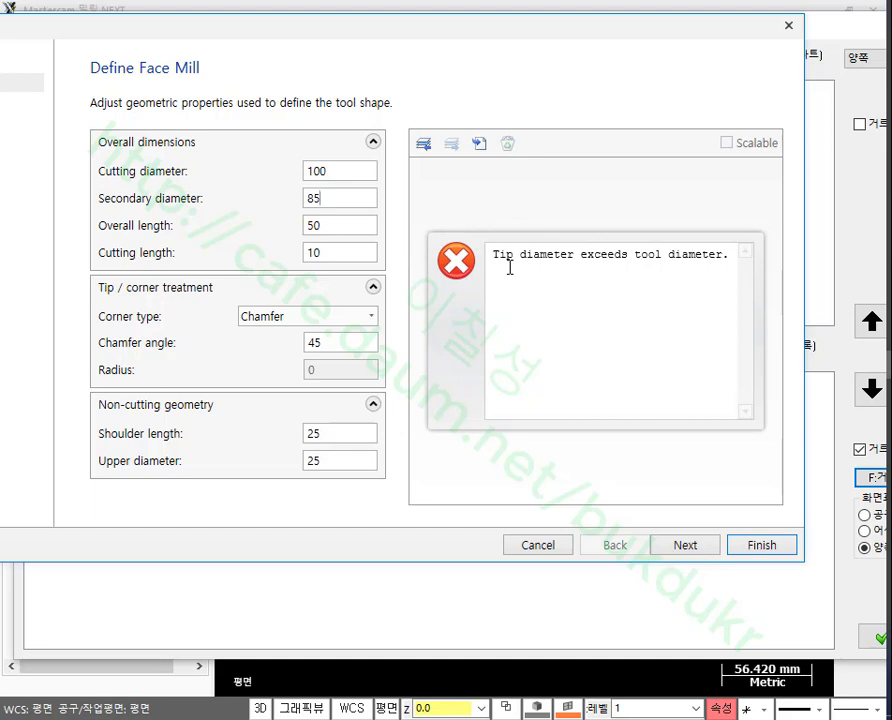
click(343, 225)
click(341, 198)
Step: Try the Corner Radius tip with a chamfer angle of 0 and a radius of 0
click(345, 317)
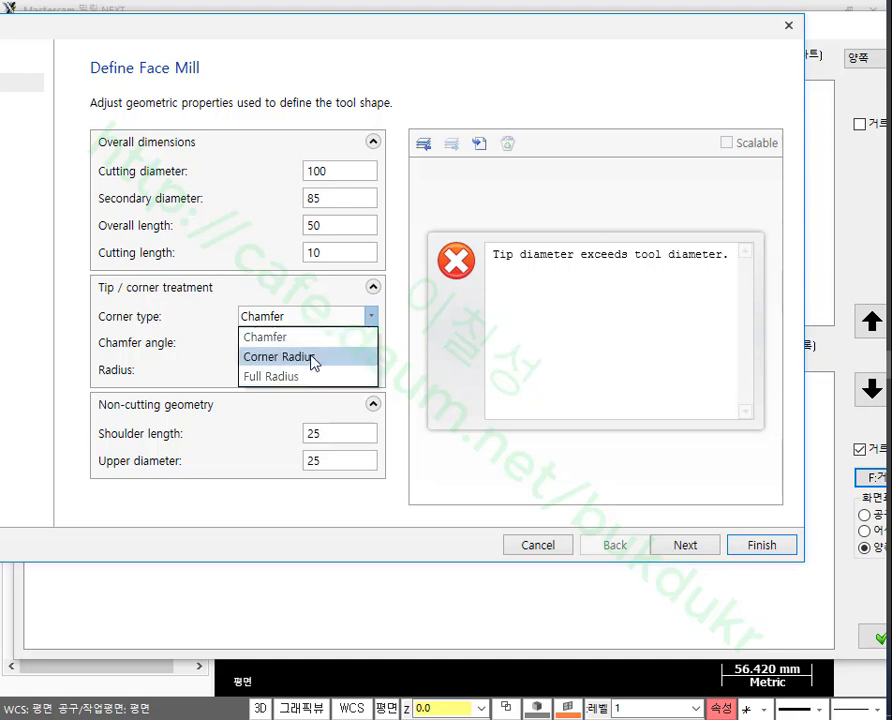
click(314, 360)
double_click(337, 341)
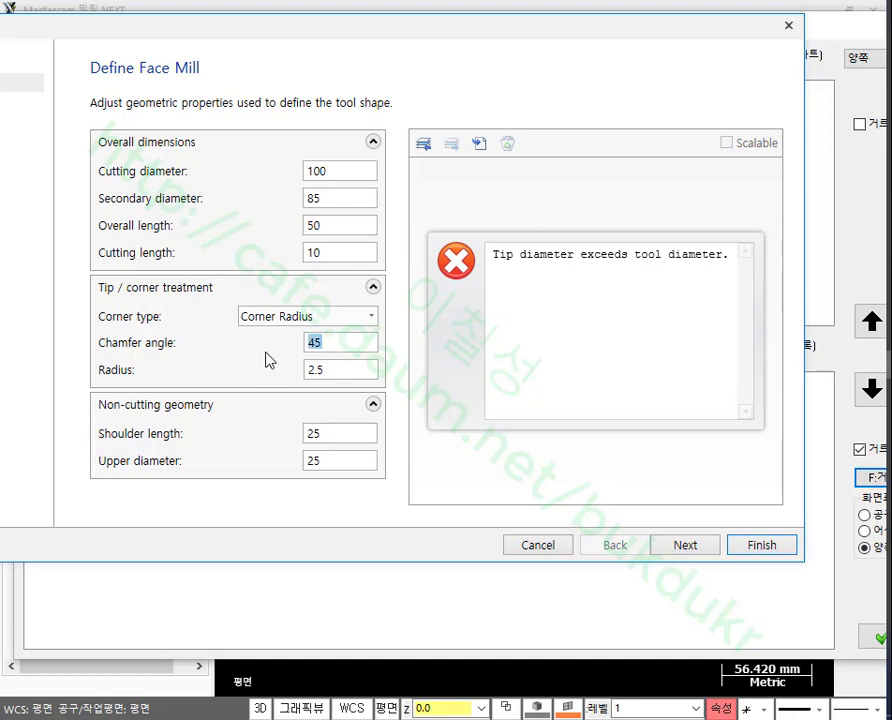
text(0)
double_click(348, 376)
text(0)
Step: Try the Full Radius corner type on the face mill, and return it to Corner Radius
click(366, 317)
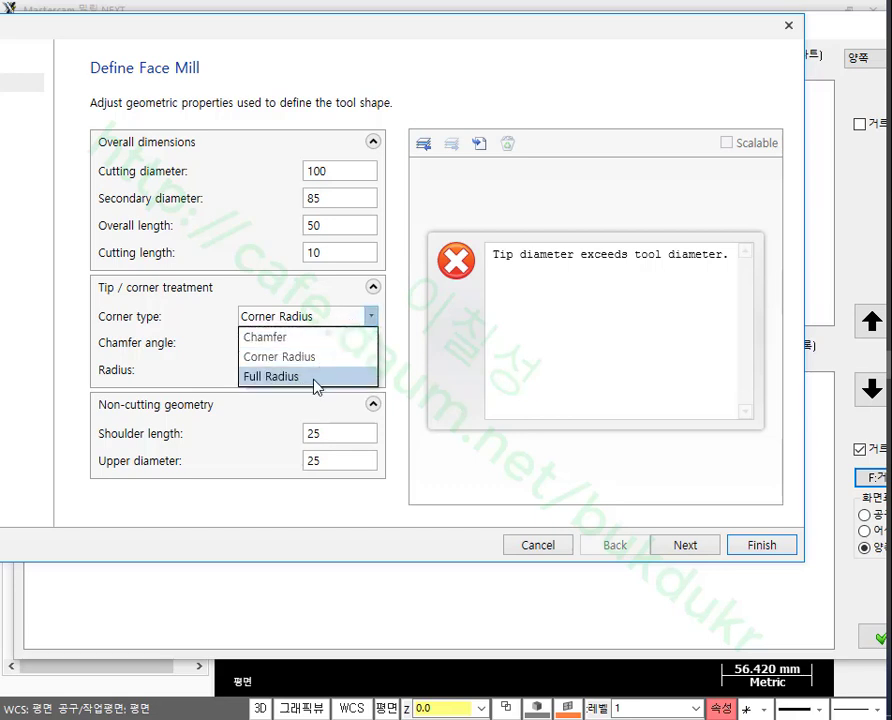
click(313, 378)
click(326, 318)
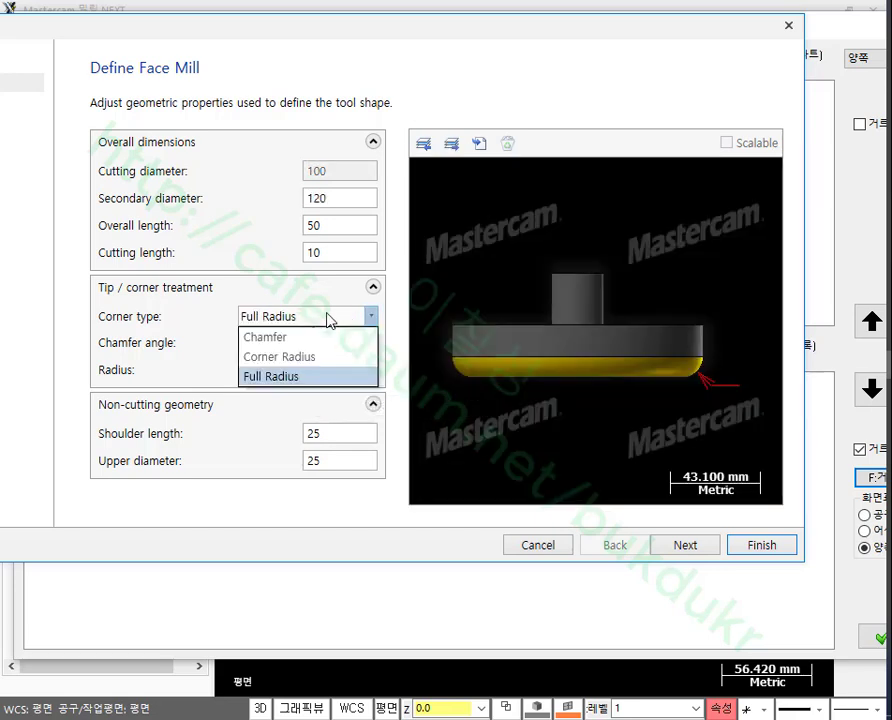
click(287, 357)
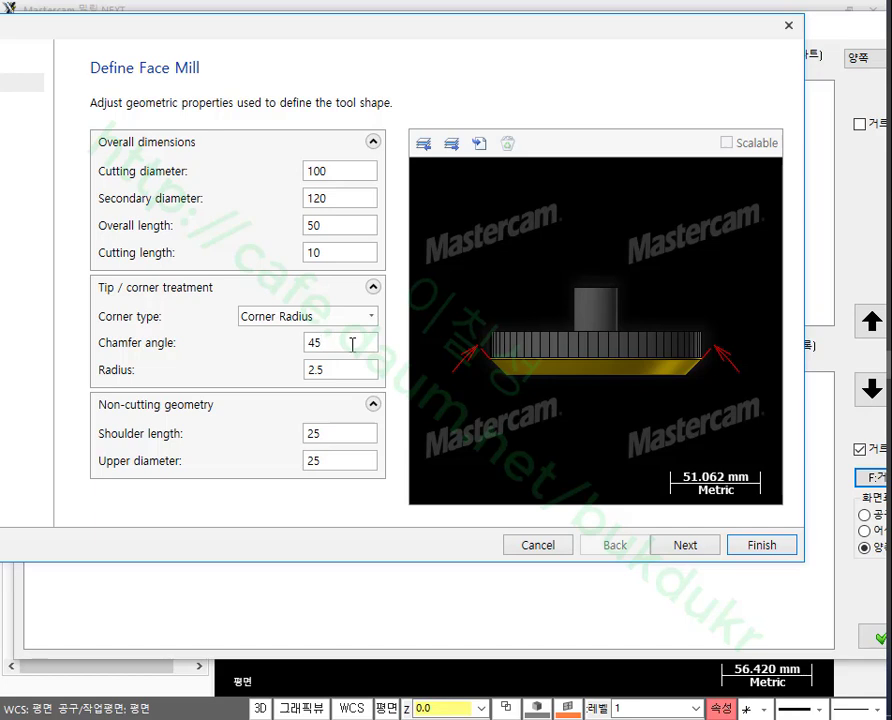
Step: Try a chamfer angle of 0 on the face mill, and set the angle to 90 degrees
drag(352, 344, 256, 344)
text(0)
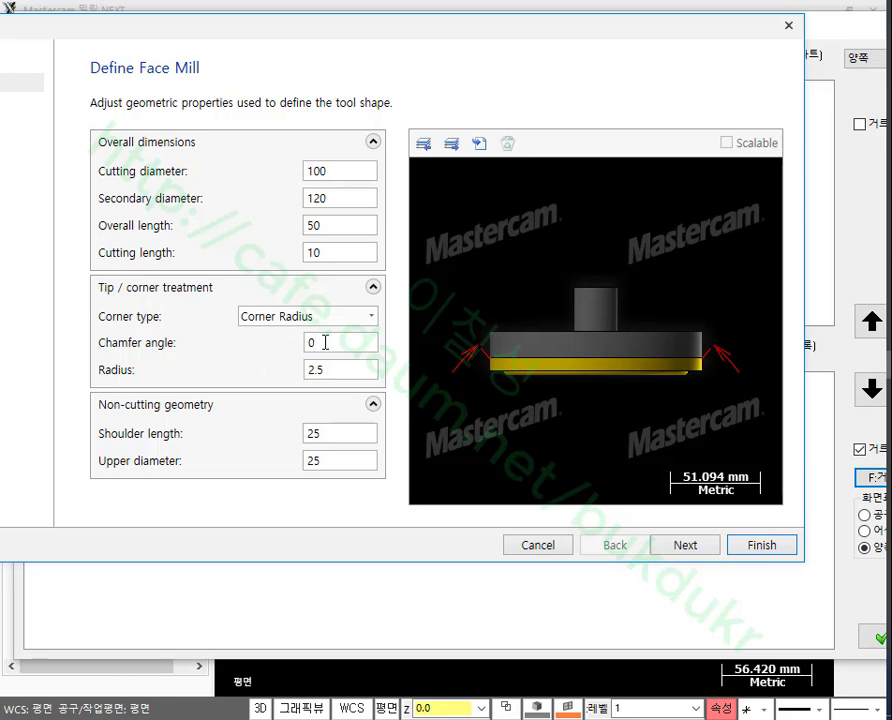
drag(313, 343, 272, 352)
text(90)
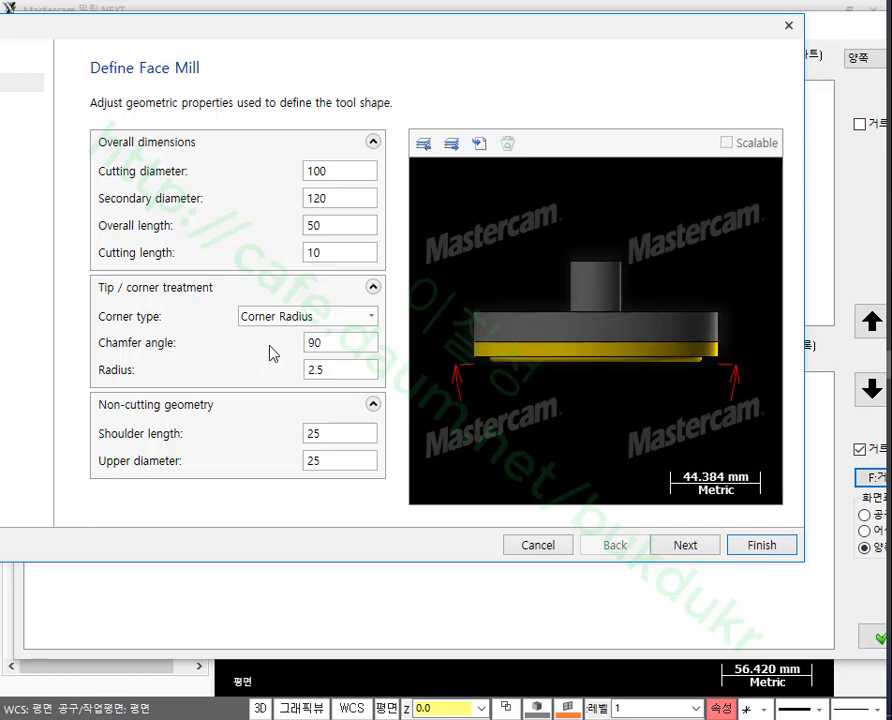
click(349, 377)
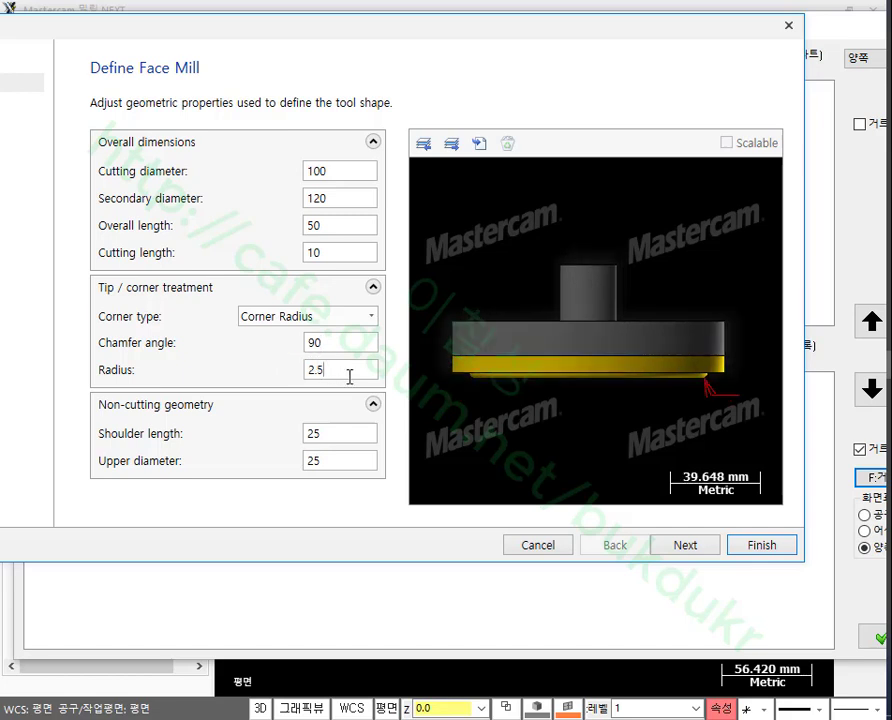
Step: Set the face mill's cutting diameter to 75 mm
click(345, 172)
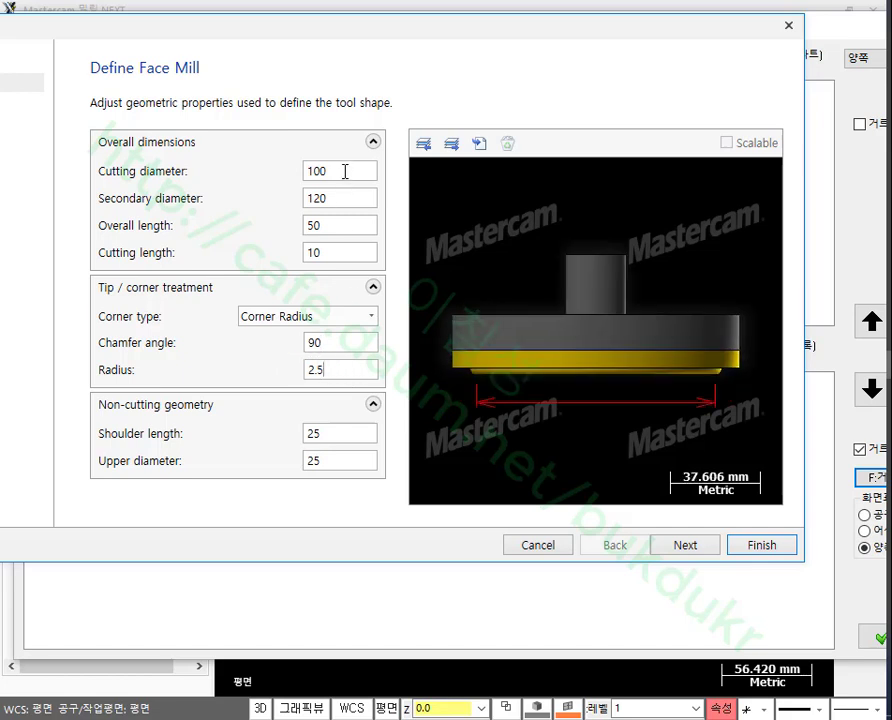
drag(350, 172, 272, 179)
text(75)
click(351, 198)
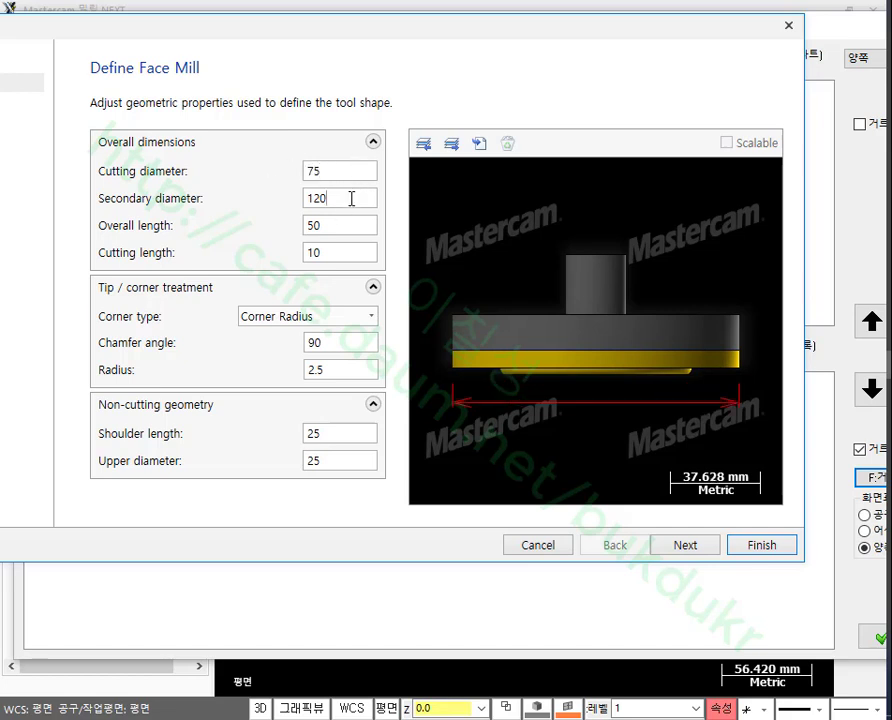
Step: Set the face mill's secondary diameter to 100 mm and go through its length, shoulder and upper diameter values
drag(351, 198, 251, 206)
text(100)
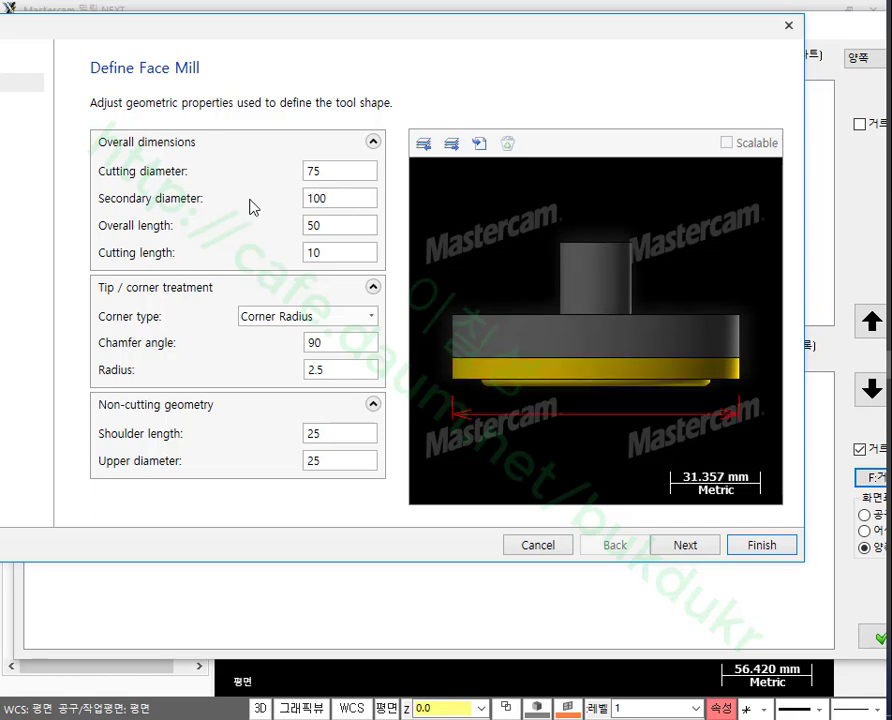
click(331, 177)
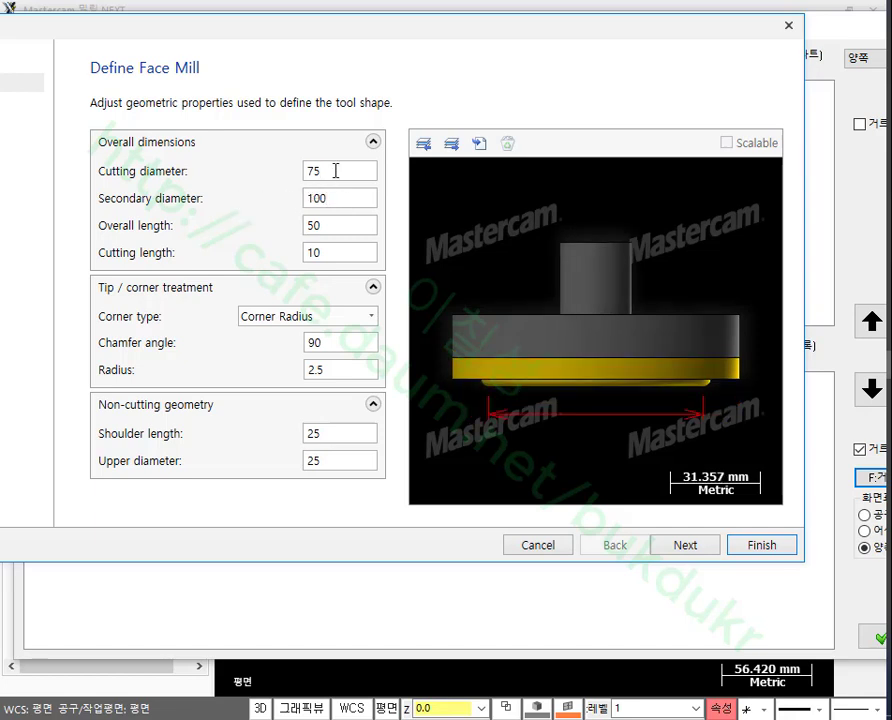
drag(336, 172, 240, 174)
click(335, 225)
click(338, 258)
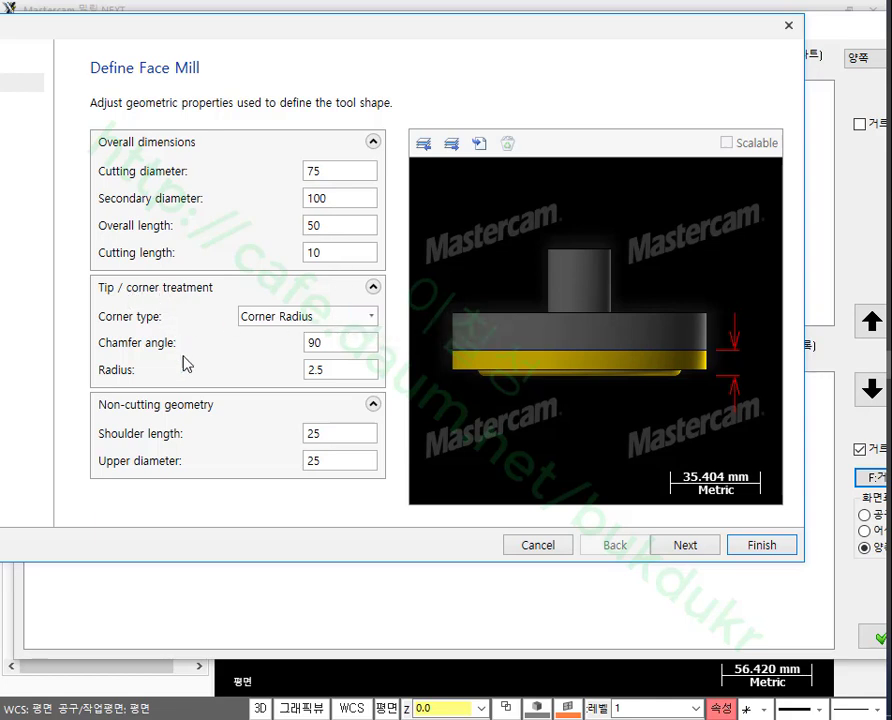
click(329, 435)
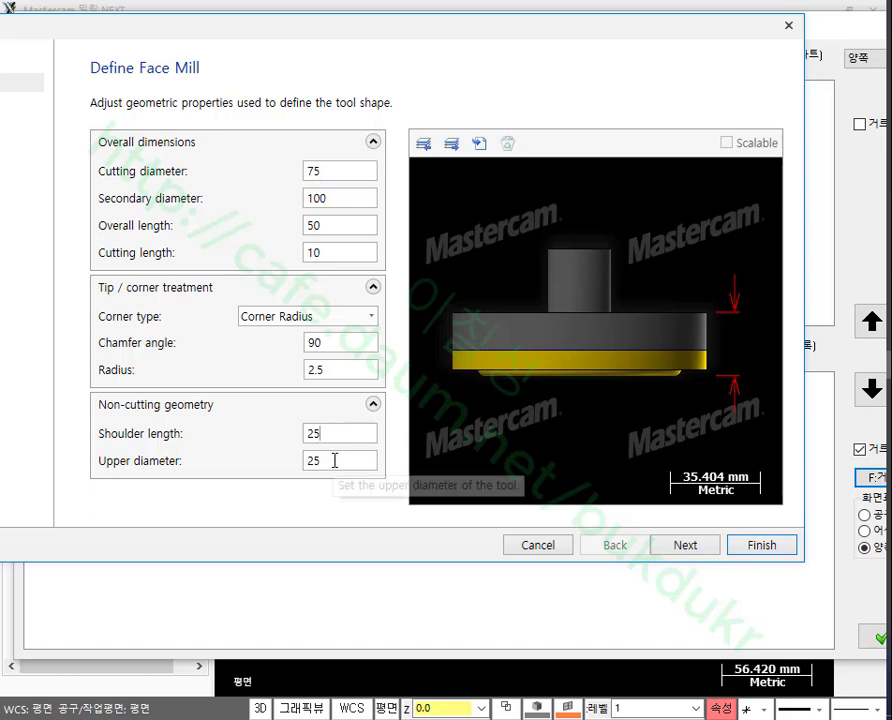
click(335, 460)
Step: Set the face mill's corner radius to 0 with Corner Radius as the corner type
click(336, 370)
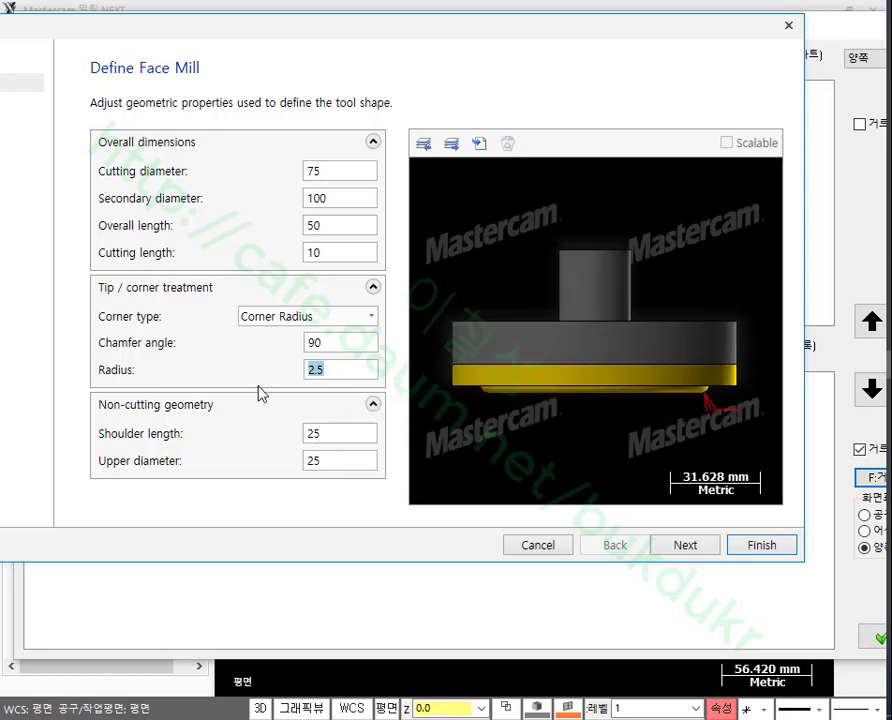
text(0)
key(Tab)
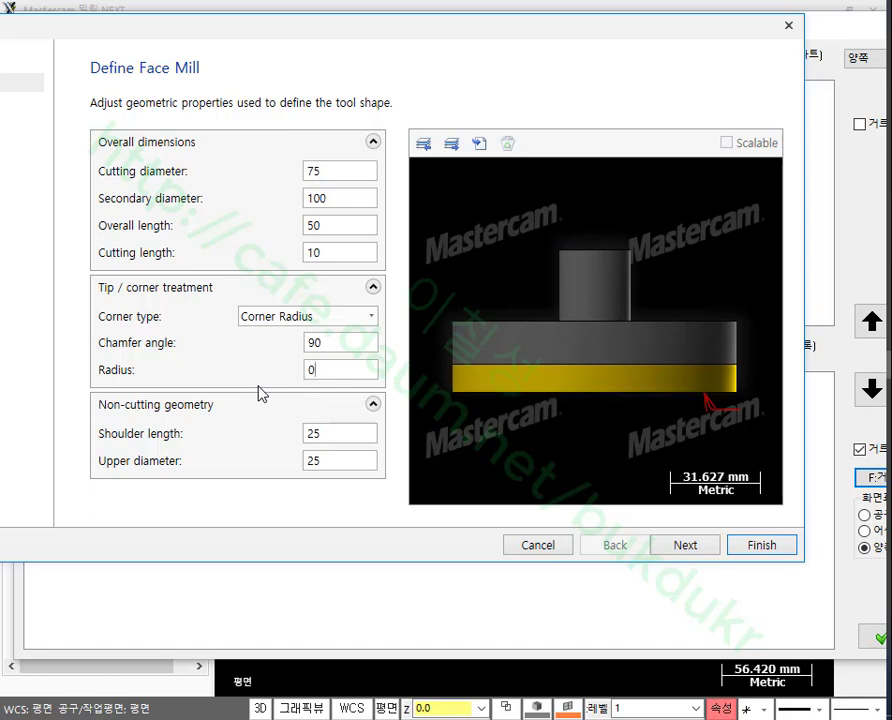
click(347, 343)
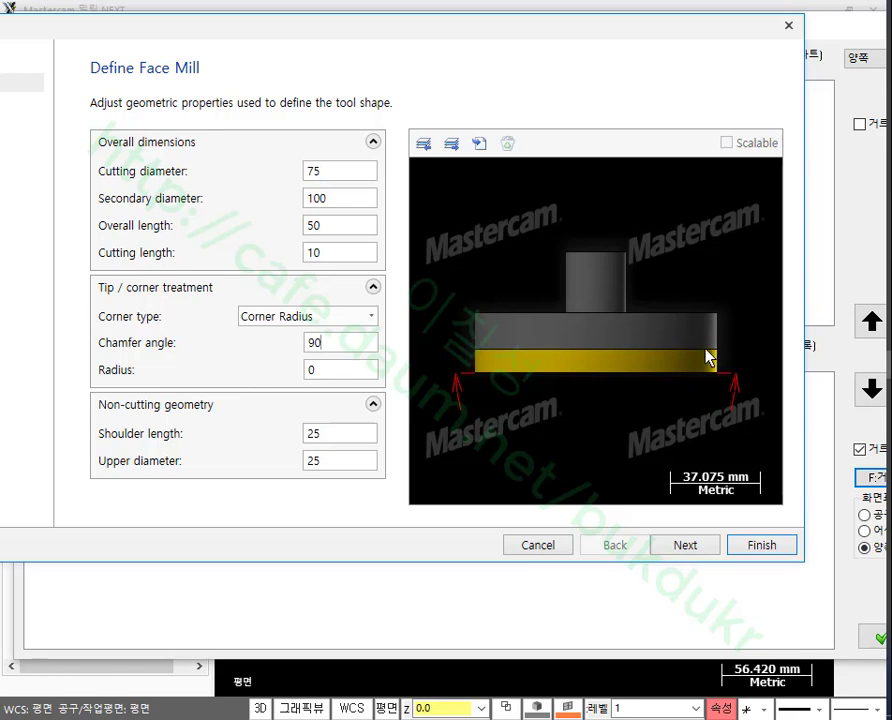
click(369, 317)
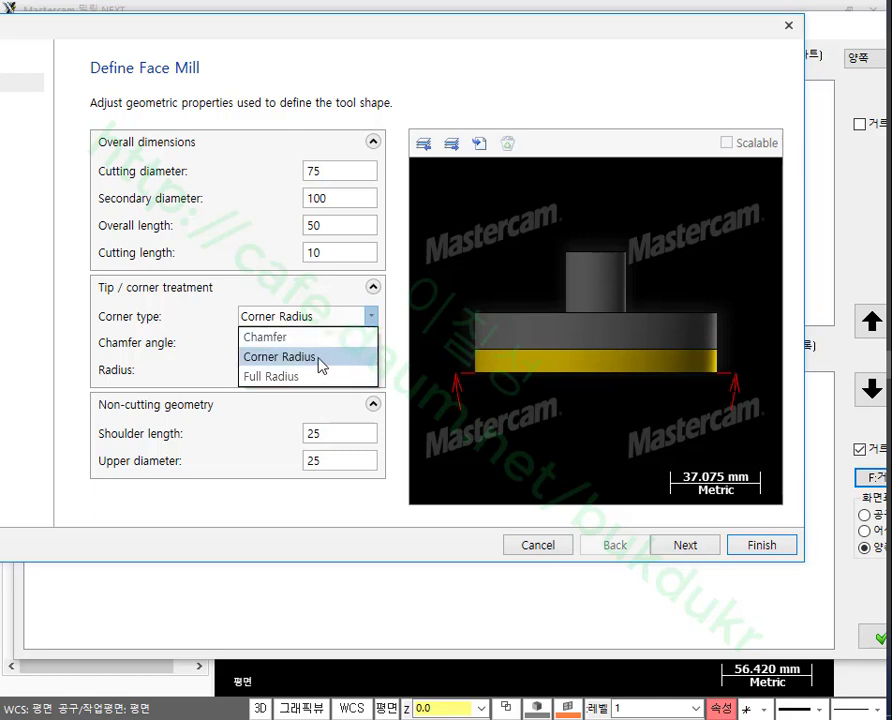
click(320, 359)
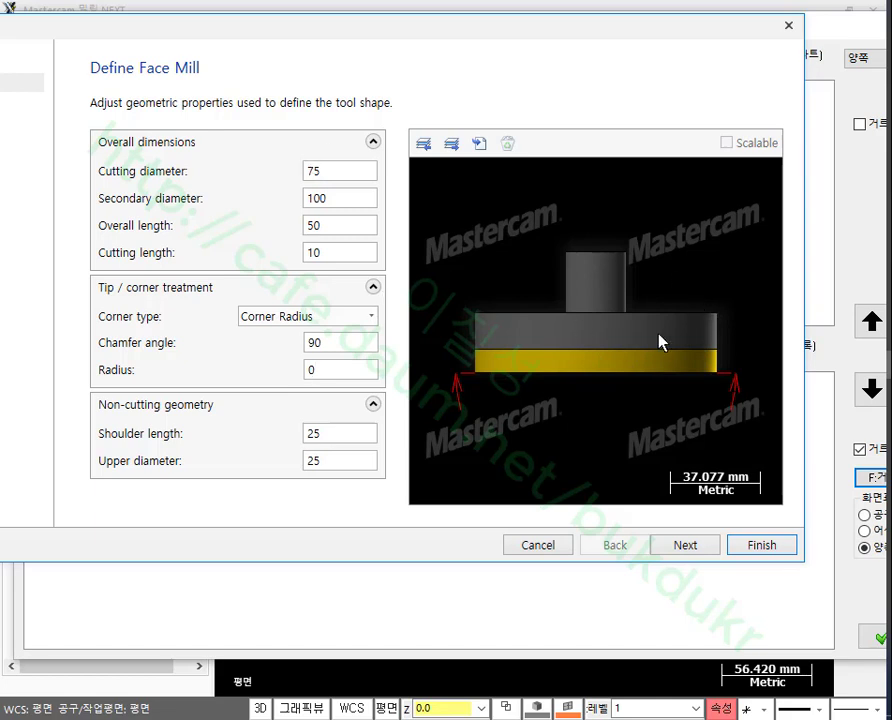
Step: Set the face mill's cutting diameter to 100 mm and inspect the tool shape in the preview
click(342, 171)
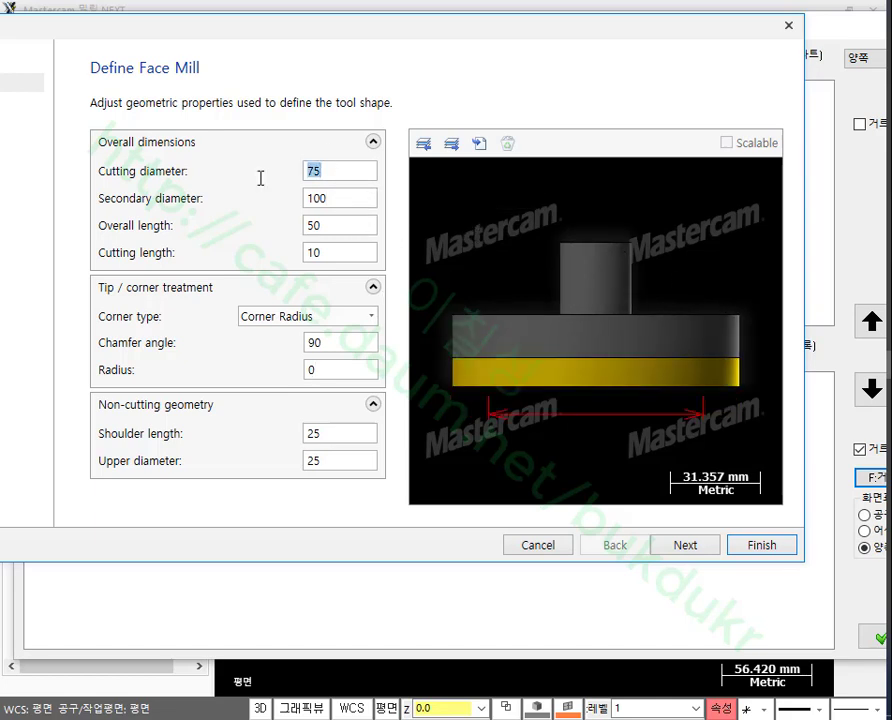
text(100)
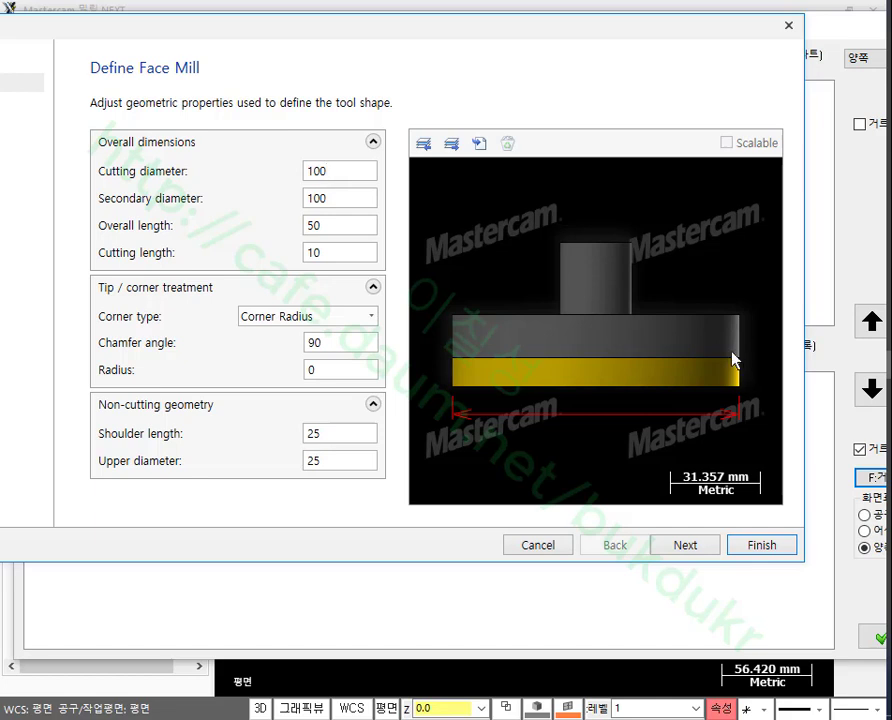
click(347, 198)
click(352, 343)
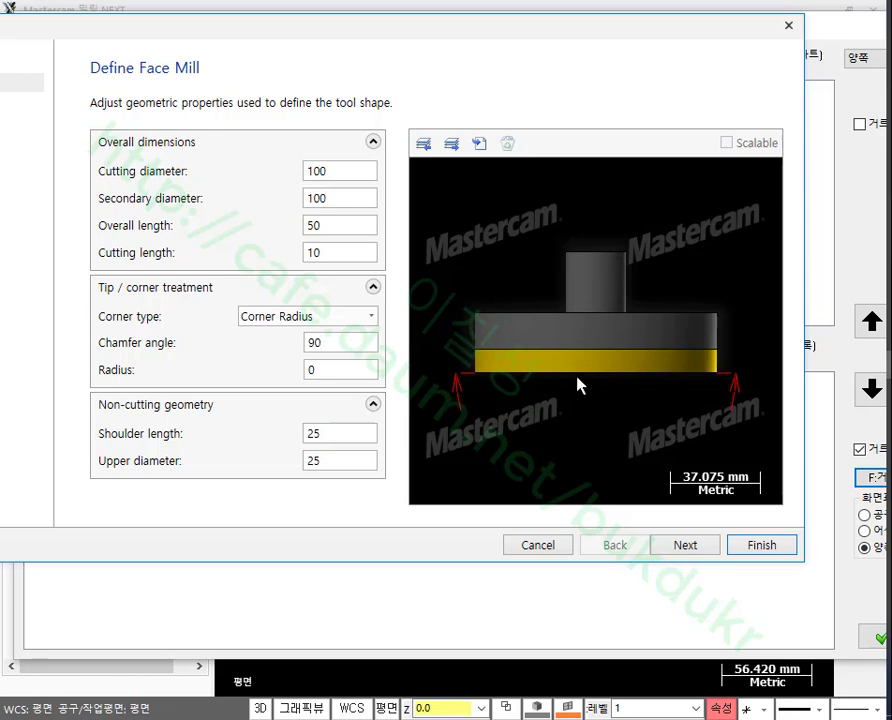
scroll(608, 334, up, 2)
scroll(618, 323, down, 2)
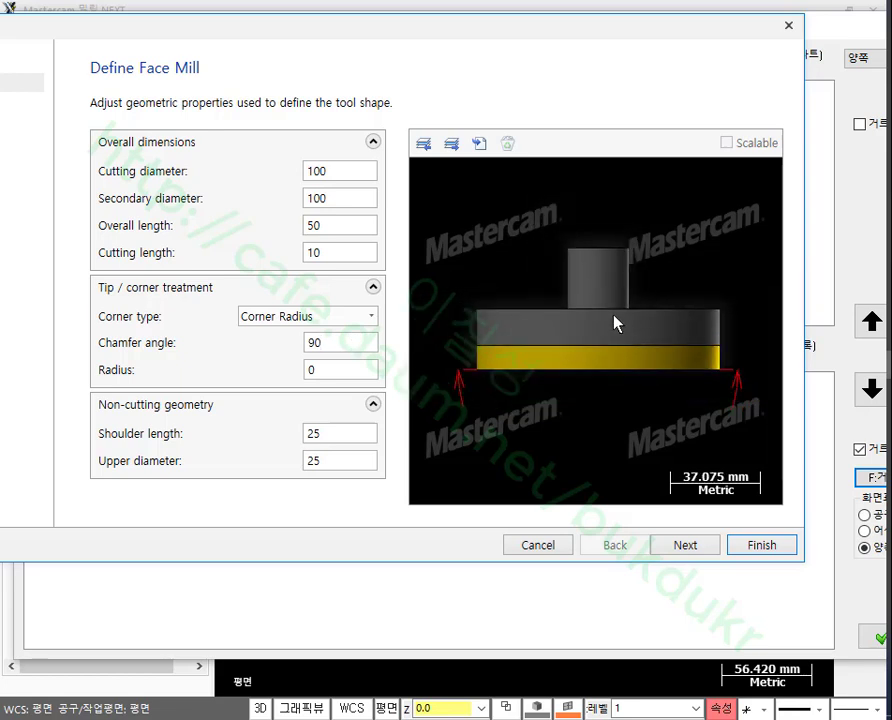
scroll(615, 321, up, 1)
scroll(615, 321, down, 1)
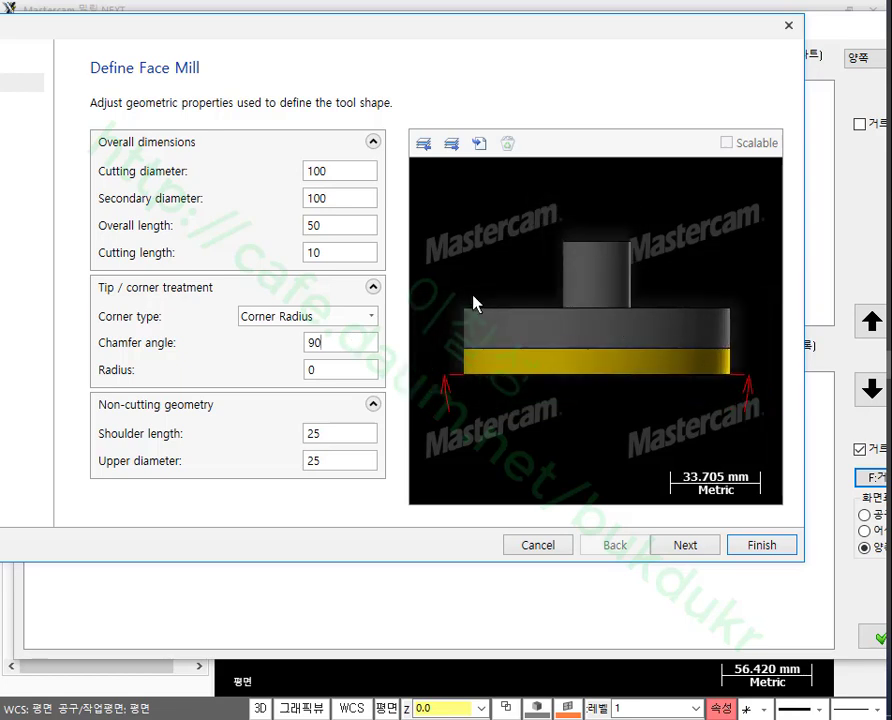
Step: In the face mill's miscellaneous properties, set the feed and plunge rates to 200 and the spindle speed to 2000
click(686, 546)
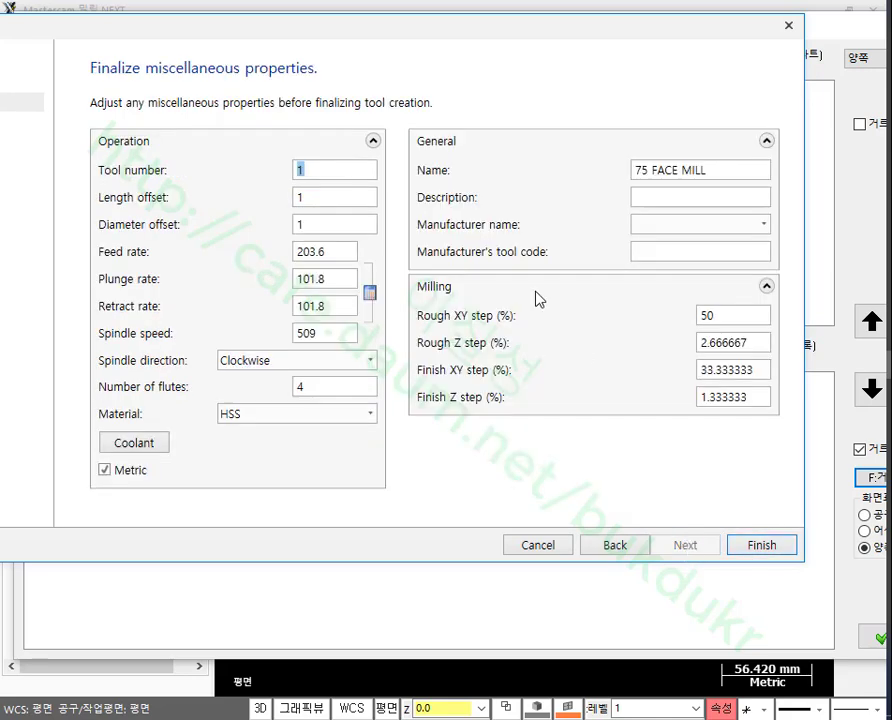
double_click(340, 252)
text(2)
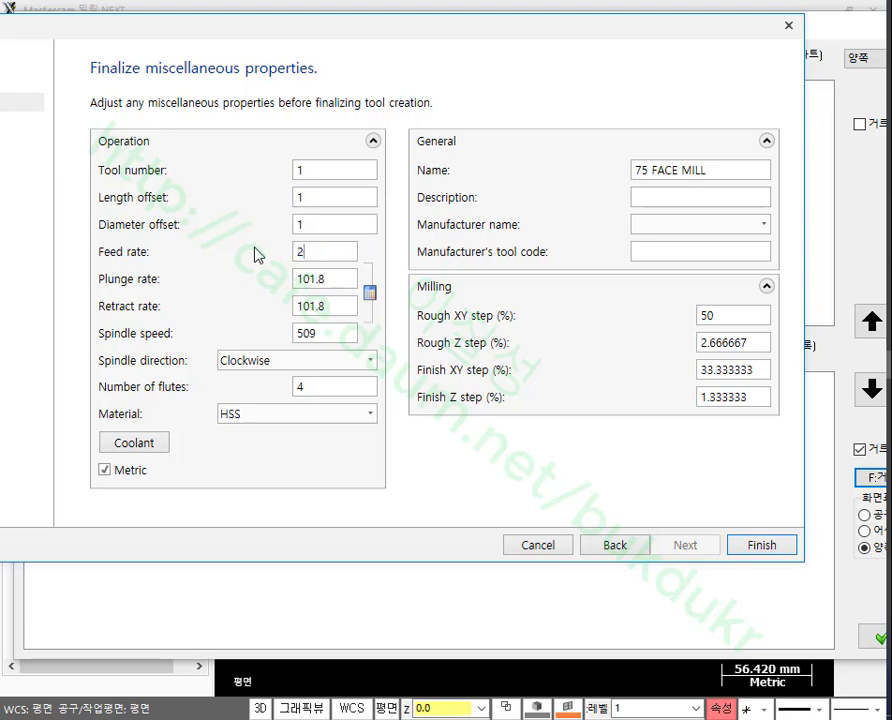
text(00)
key(Tab)
text(2)
key(Tab)
key(Tab)
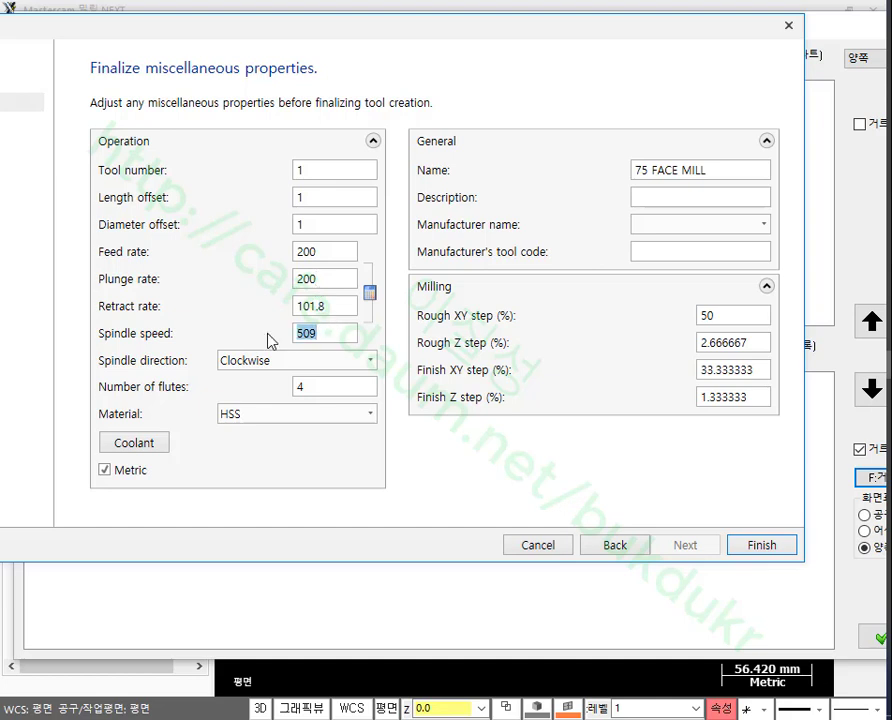
text(2000)
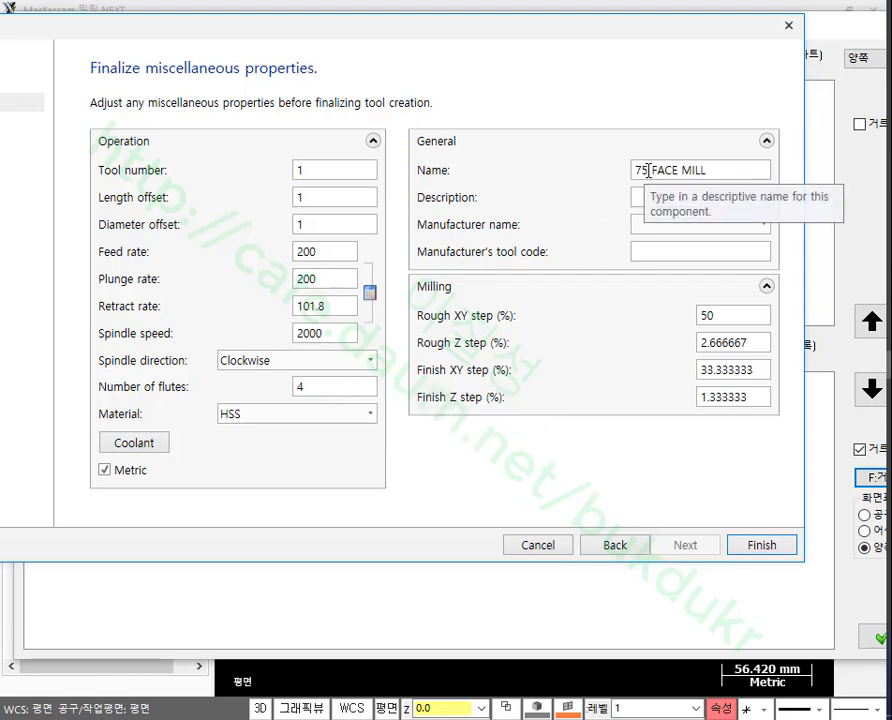
Step: Rename the tool to 100 FACE MILL and finish its definition
drag(648, 170, 610, 178)
text(100)
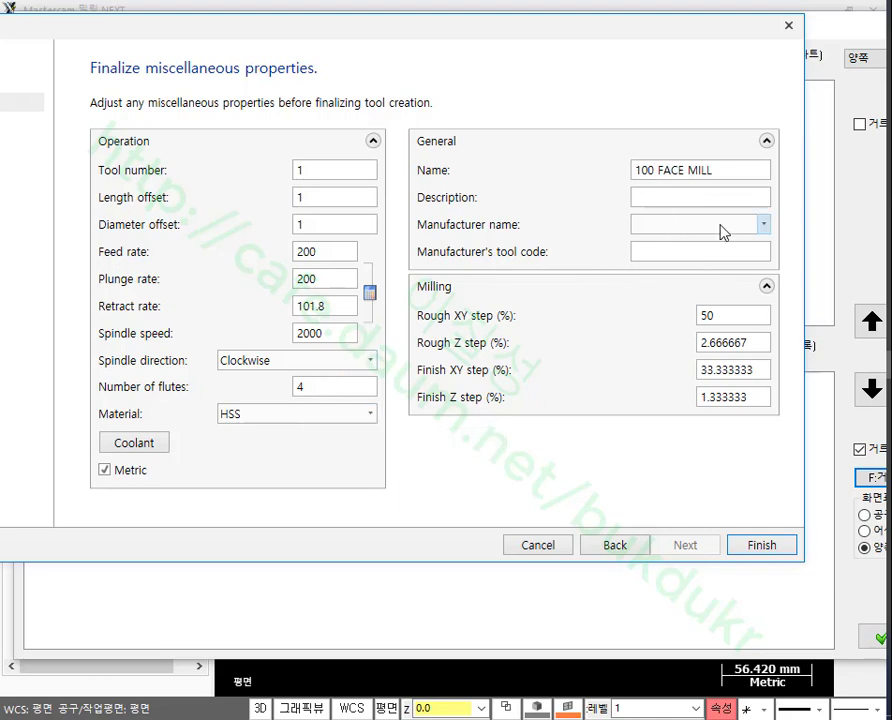
click(756, 551)
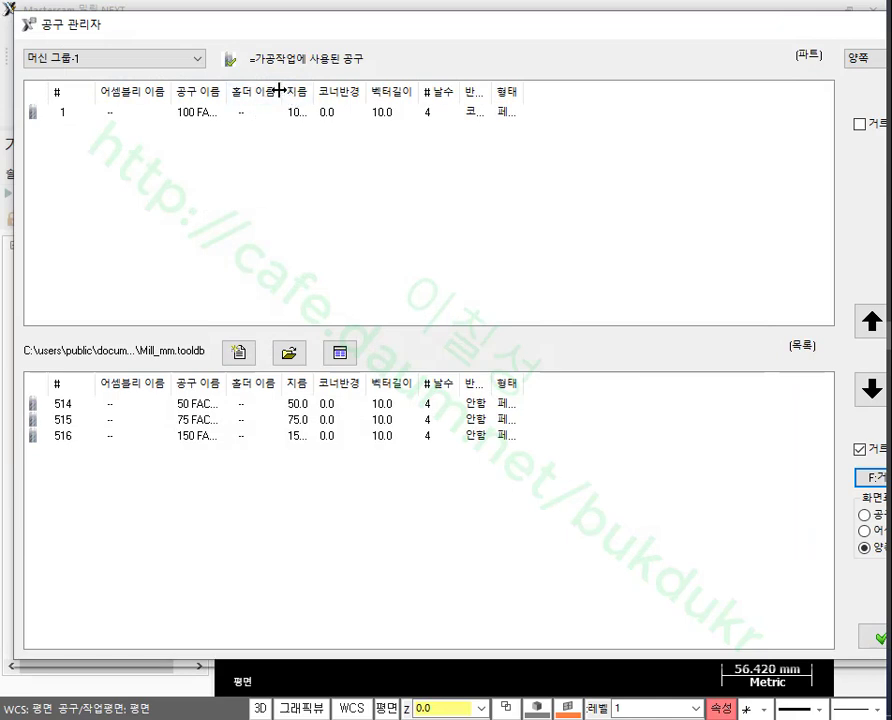
Step: Narrow the assembly name column of the machine group's tool list and filter the tool library to center drills
drag(170, 88, 121, 88)
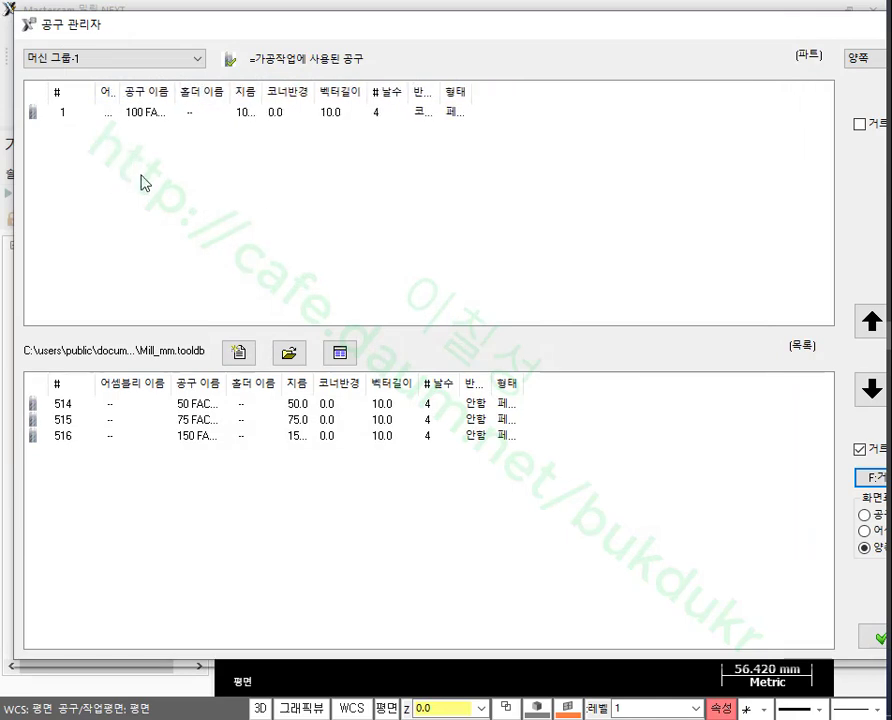
click(868, 478)
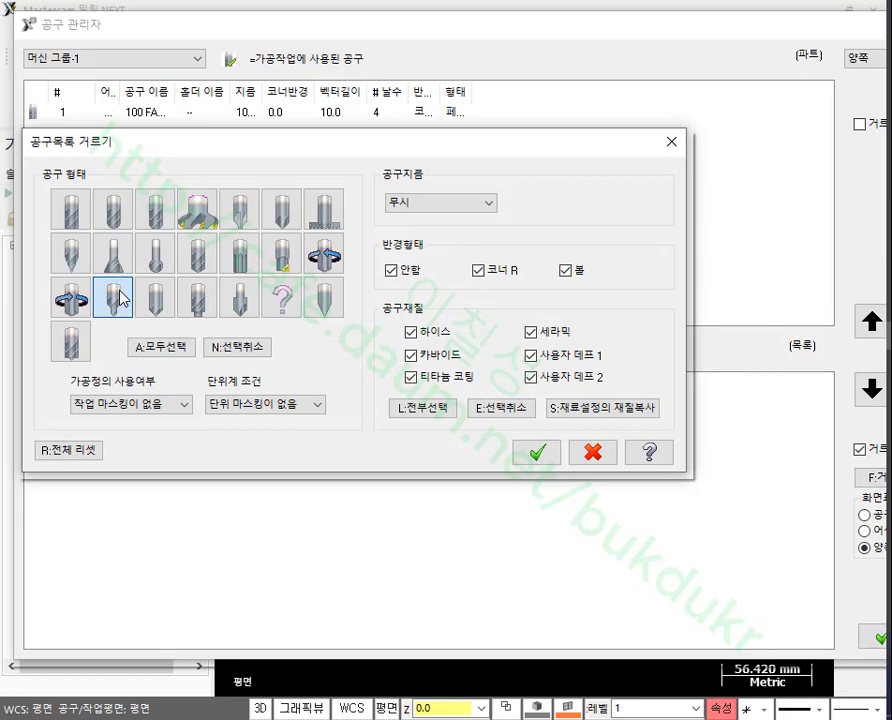
click(540, 455)
Step: Add the 6.30 center drill from the library to the machine group's tool list
click(200, 484)
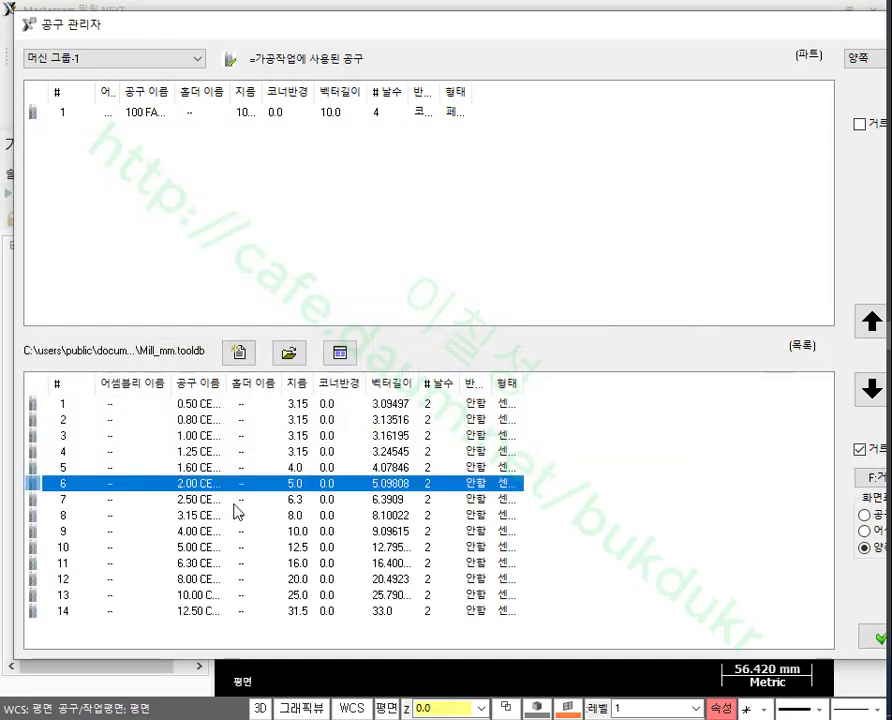
click(205, 565)
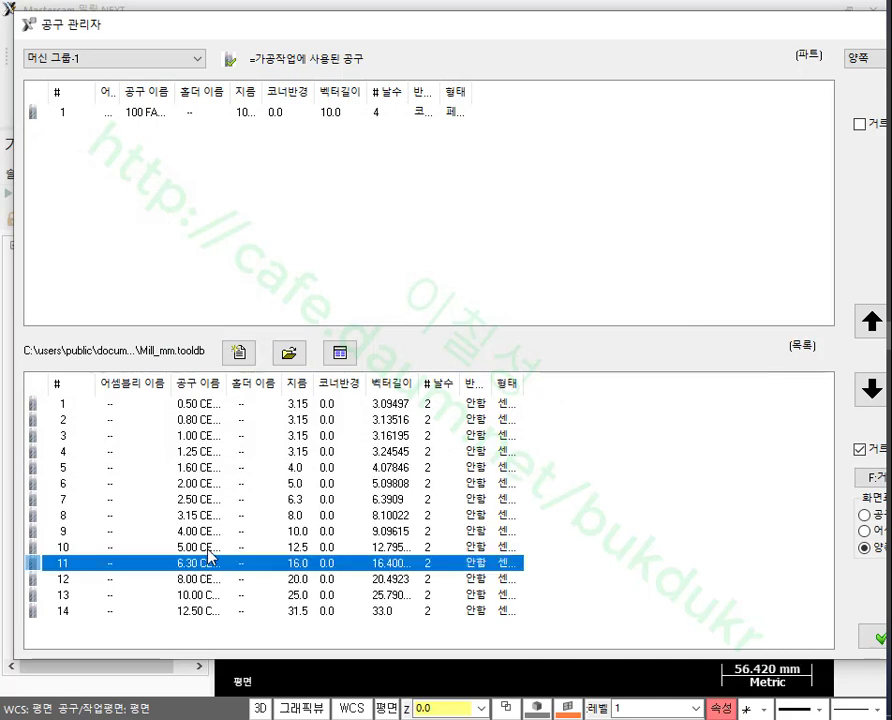
click(290, 547)
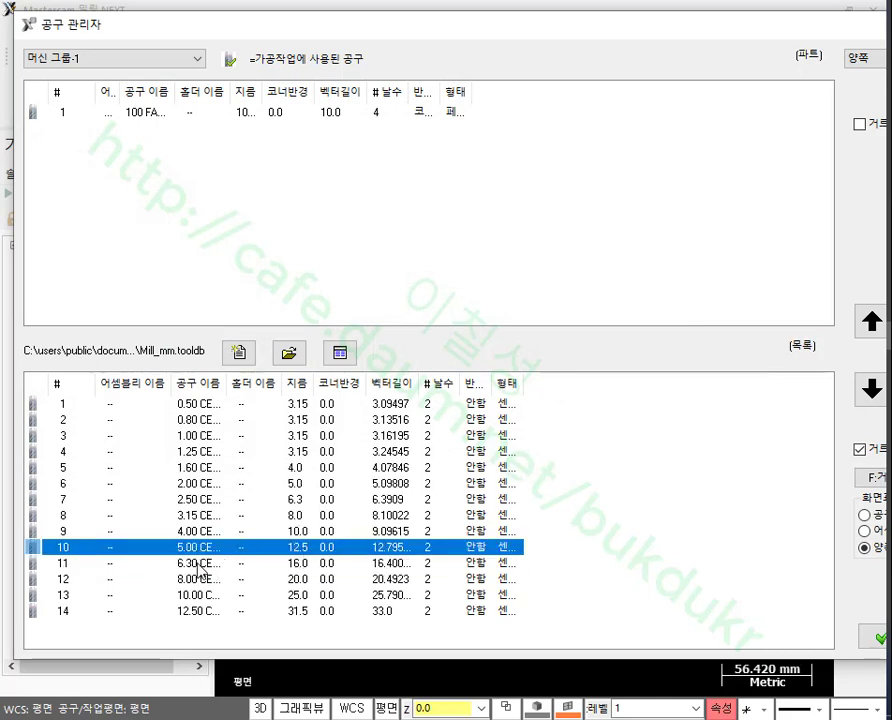
click(192, 566)
drag(190, 572, 156, 172)
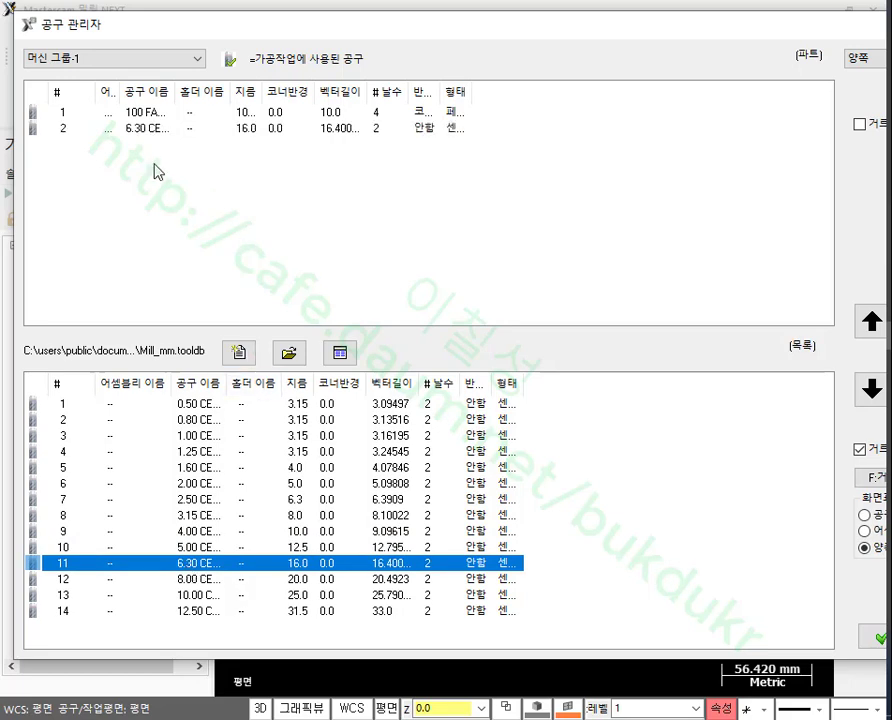
Step: Open the added center drill for editing and set its drill diameter to 6 mm
double_click(147, 130)
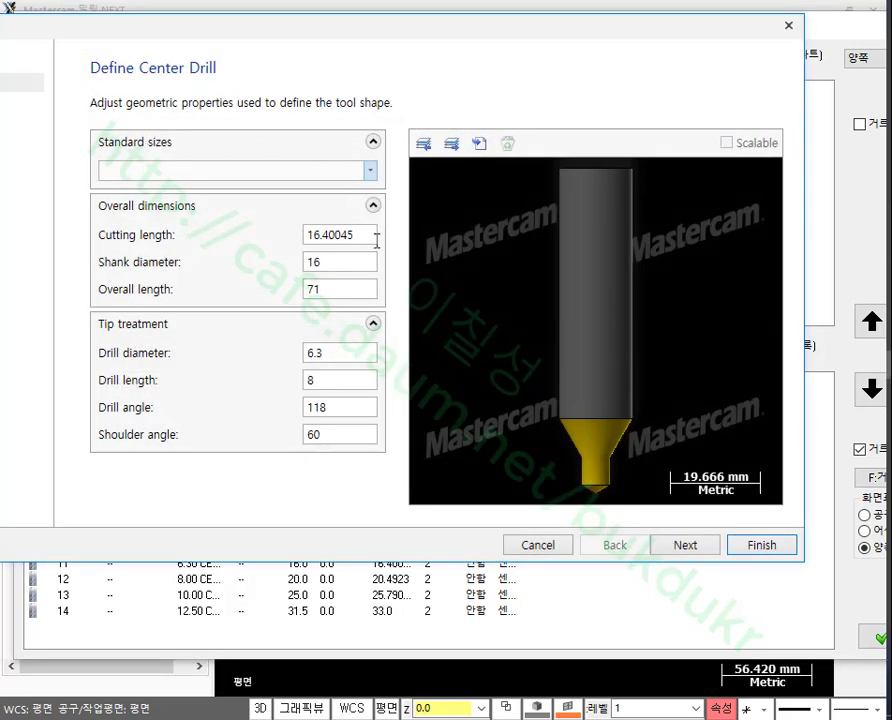
click(351, 346)
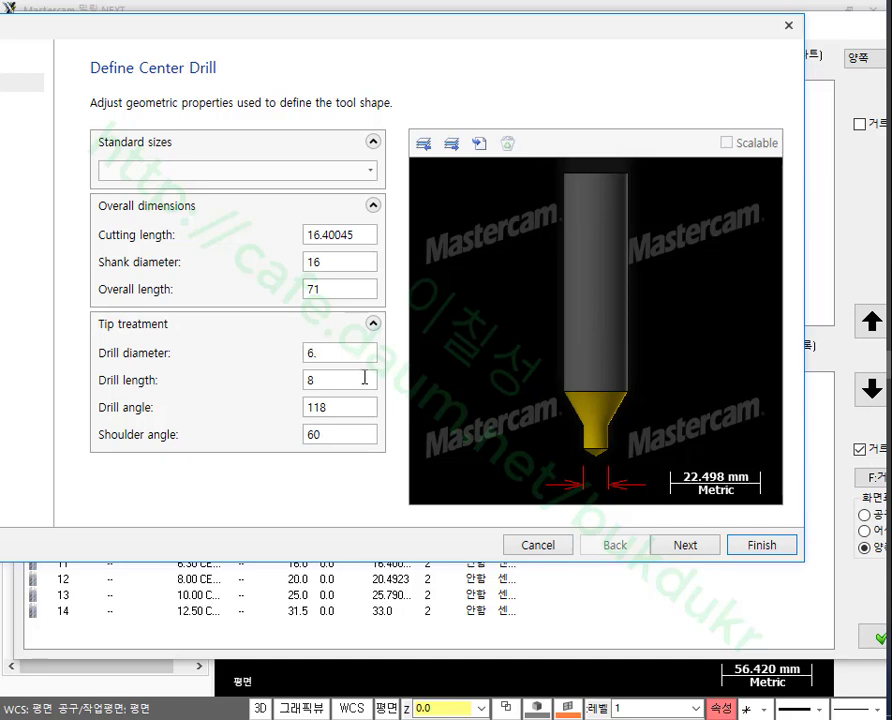
click(364, 378)
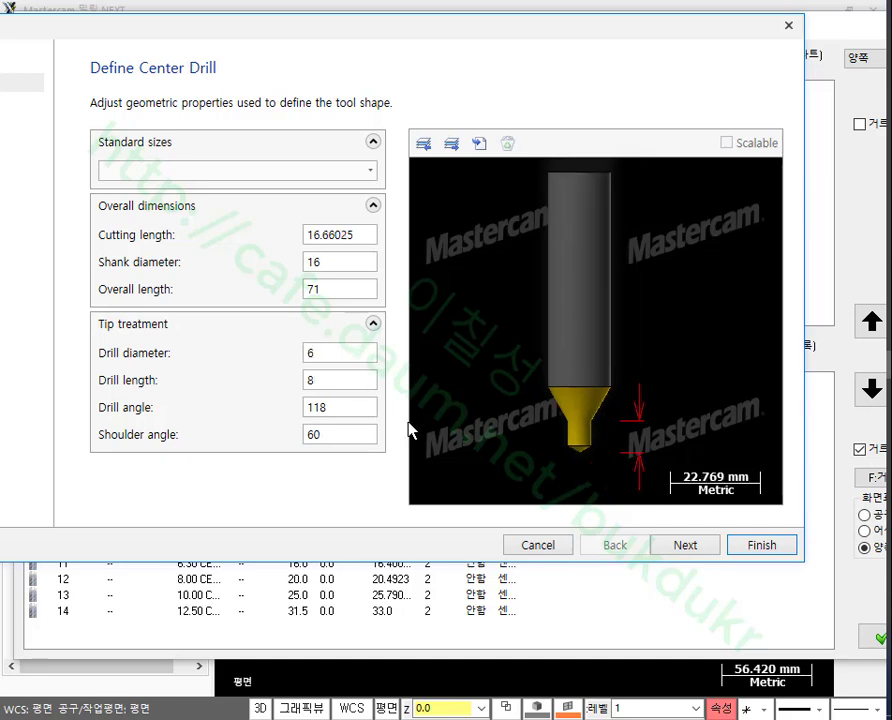
click(355, 410)
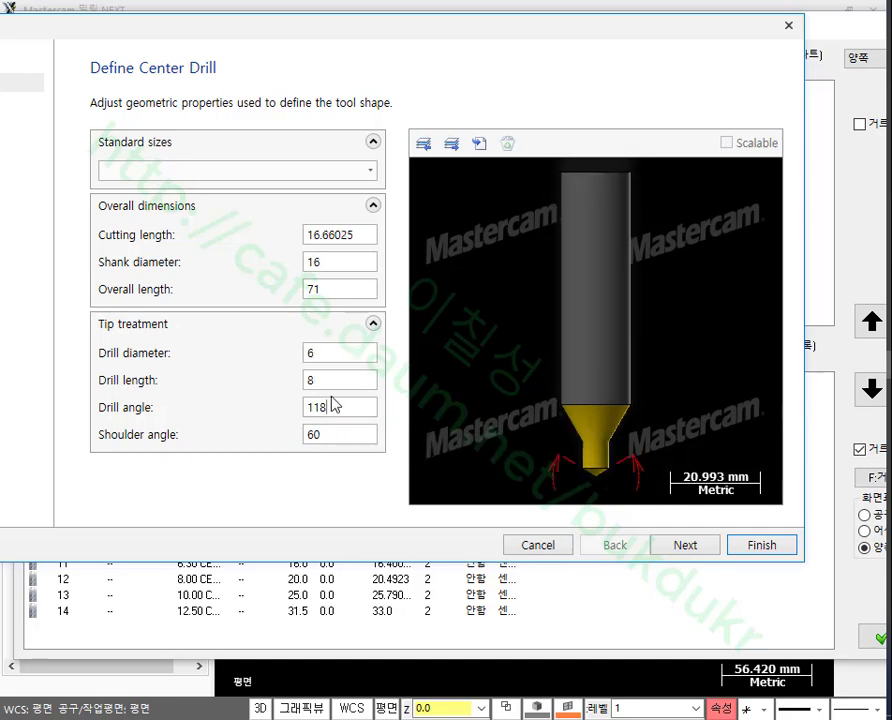
Step: In the miscellaneous properties, rename the center drill to "6. CENTER DRILL"
click(686, 544)
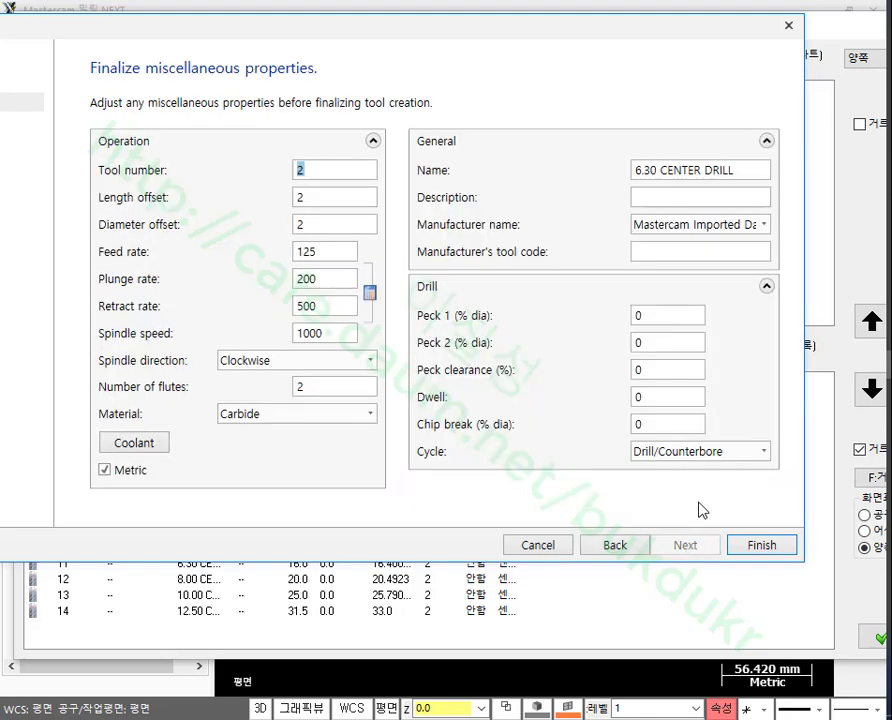
click(657, 170)
key(BackSpace)
key(BackSpace)
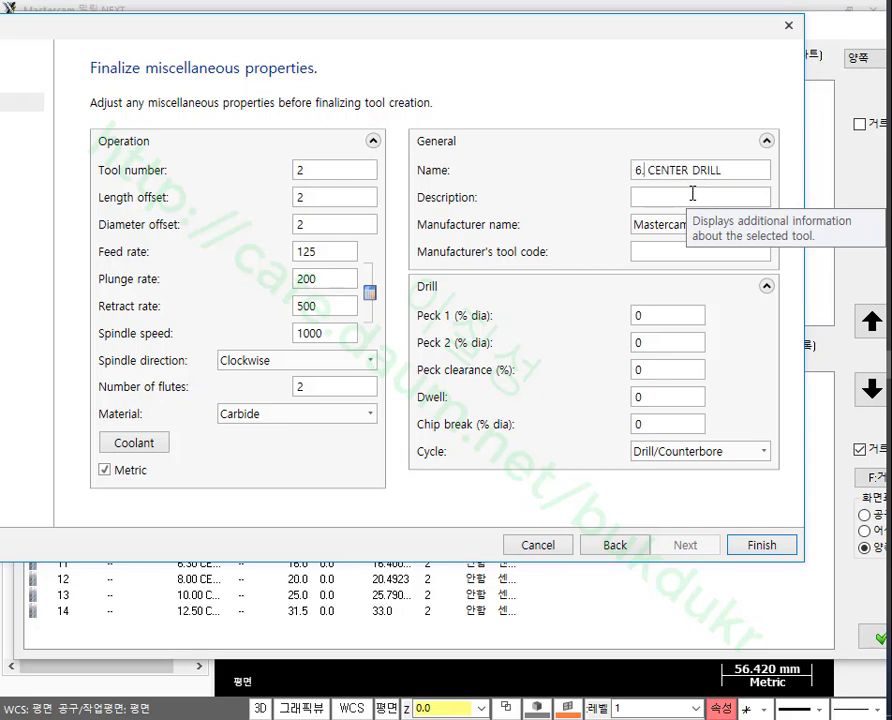
Step: Set the center drill's feed rate to 150 and spindle speed to 1500, and finish its definition
click(322, 172)
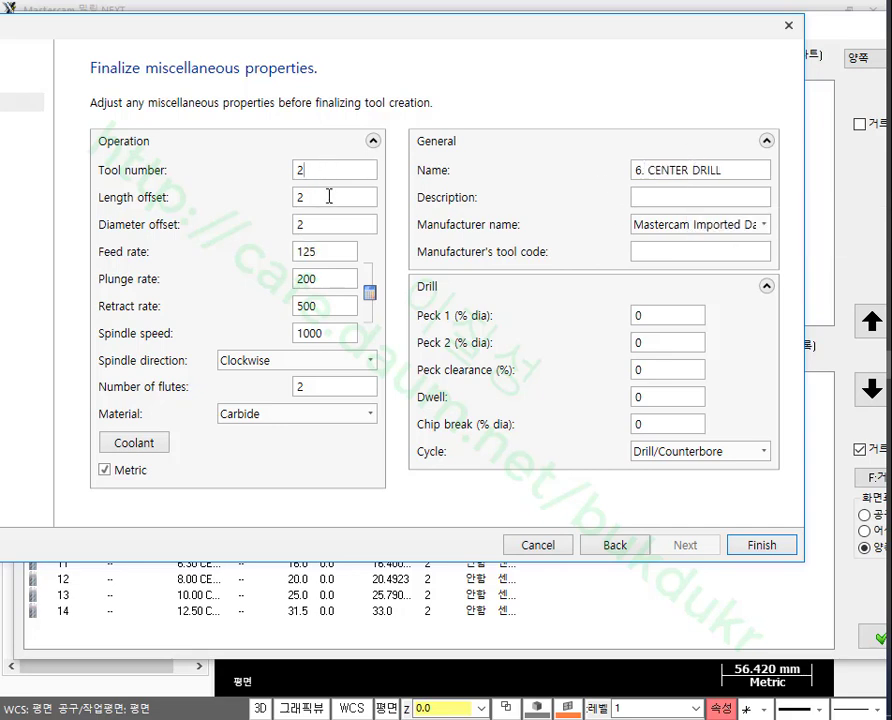
click(330, 198)
click(332, 226)
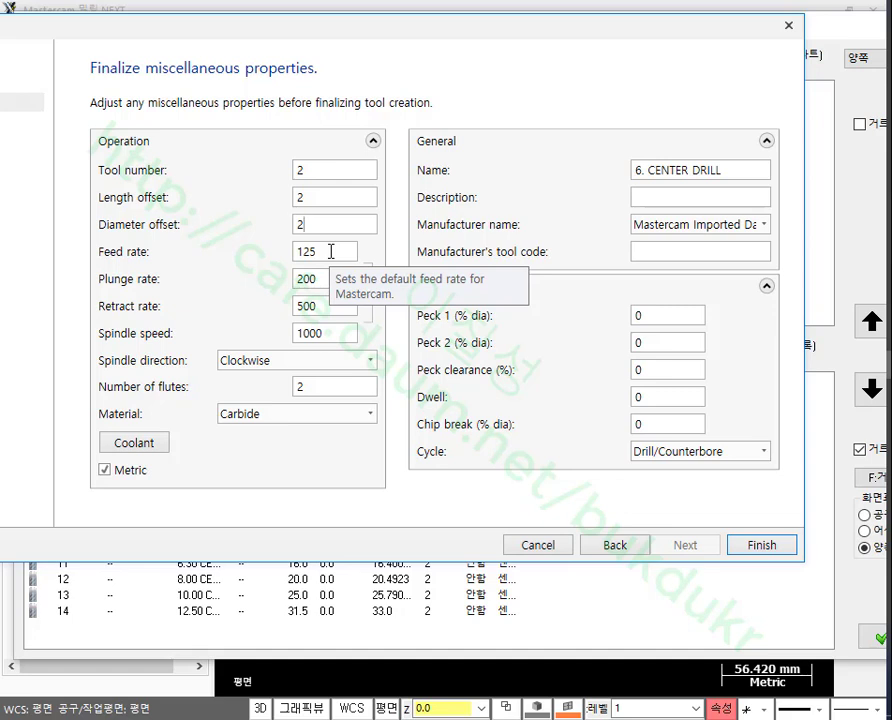
drag(331, 251, 260, 260)
text(1)
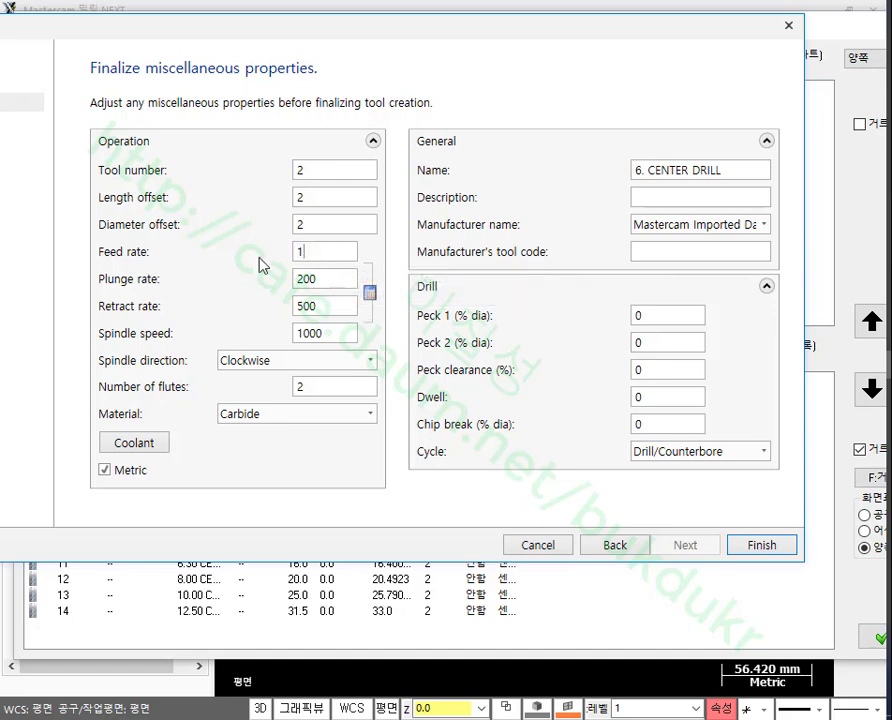
text(50)
drag(330, 334, 270, 336)
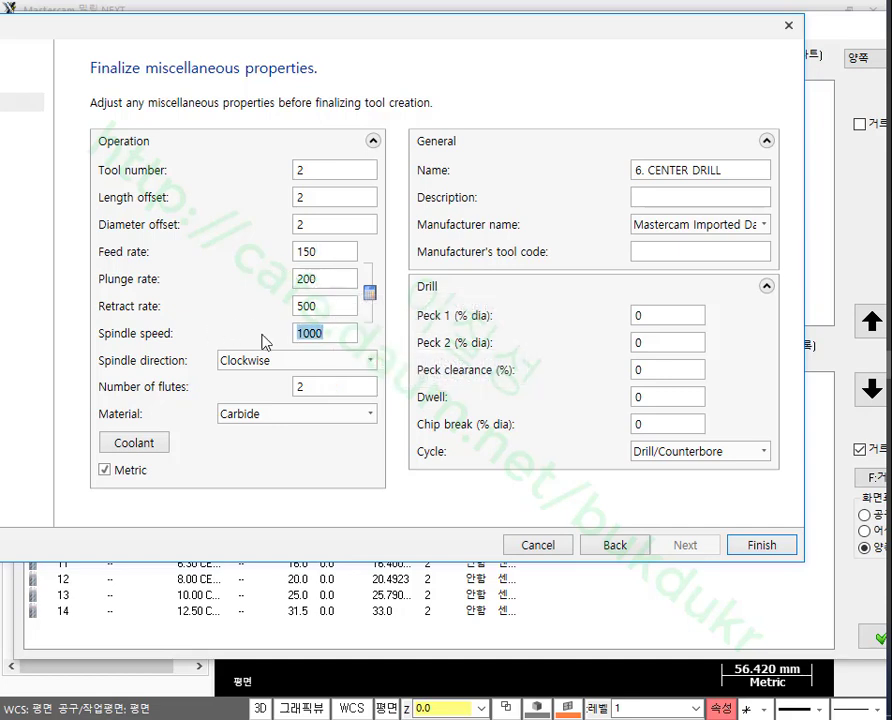
text(1)
click(338, 307)
click(332, 281)
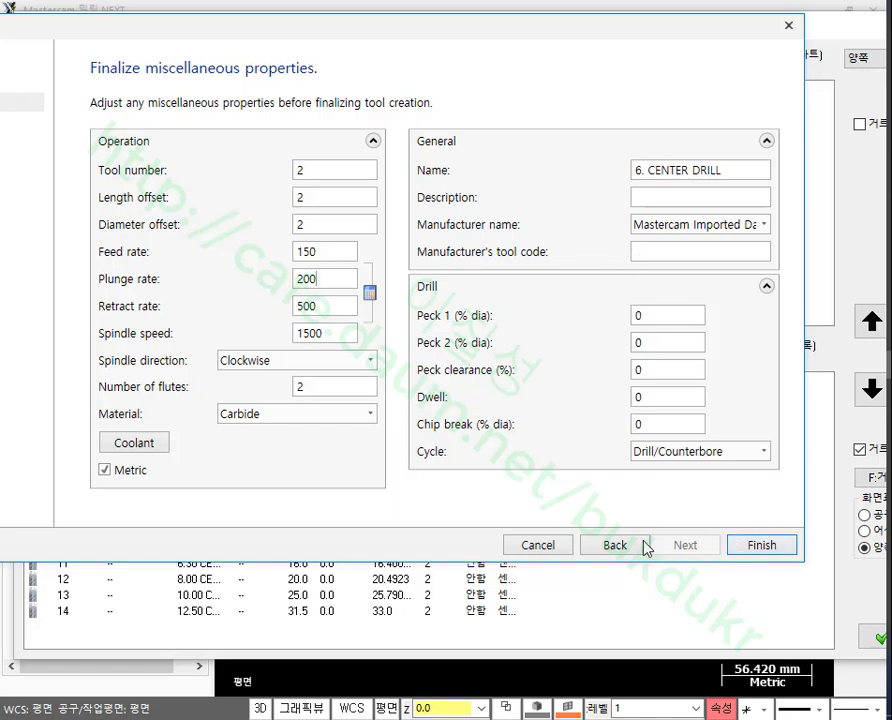
click(762, 543)
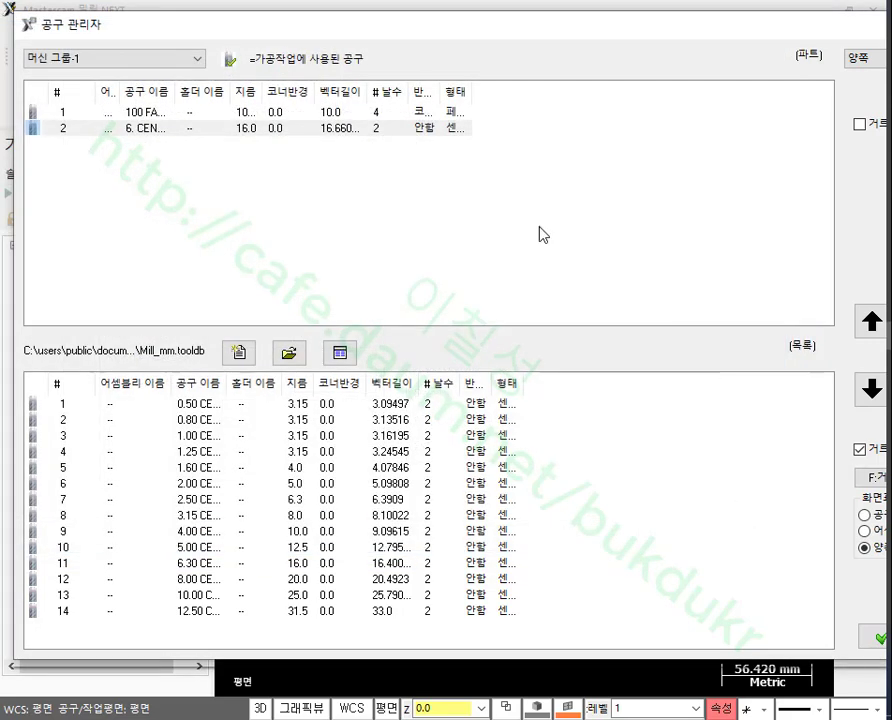
Step: Filter the tool library to drills with a diameter equal to 6.8 mm
click(277, 213)
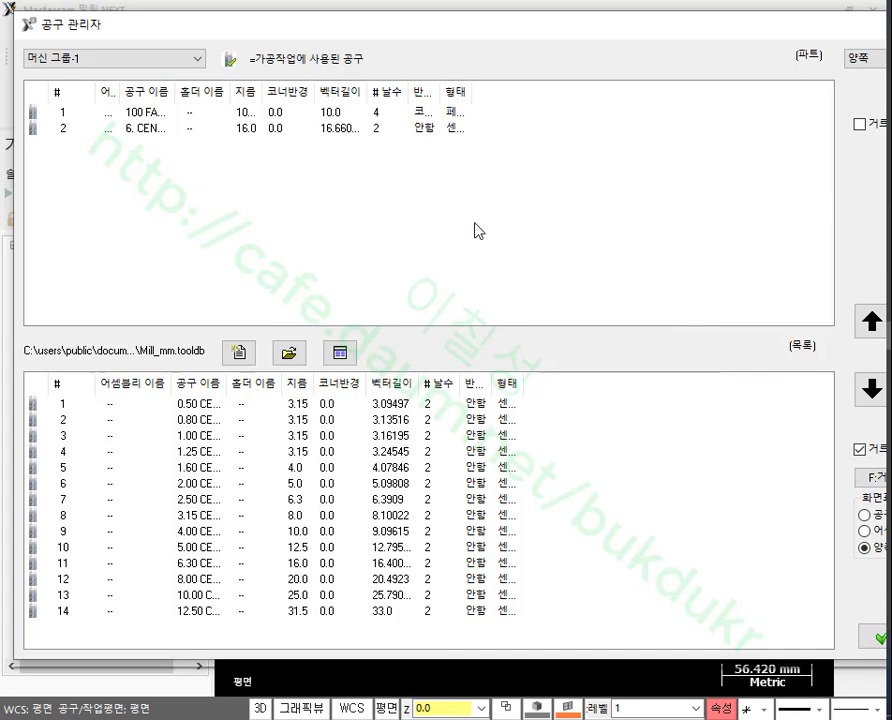
click(870, 477)
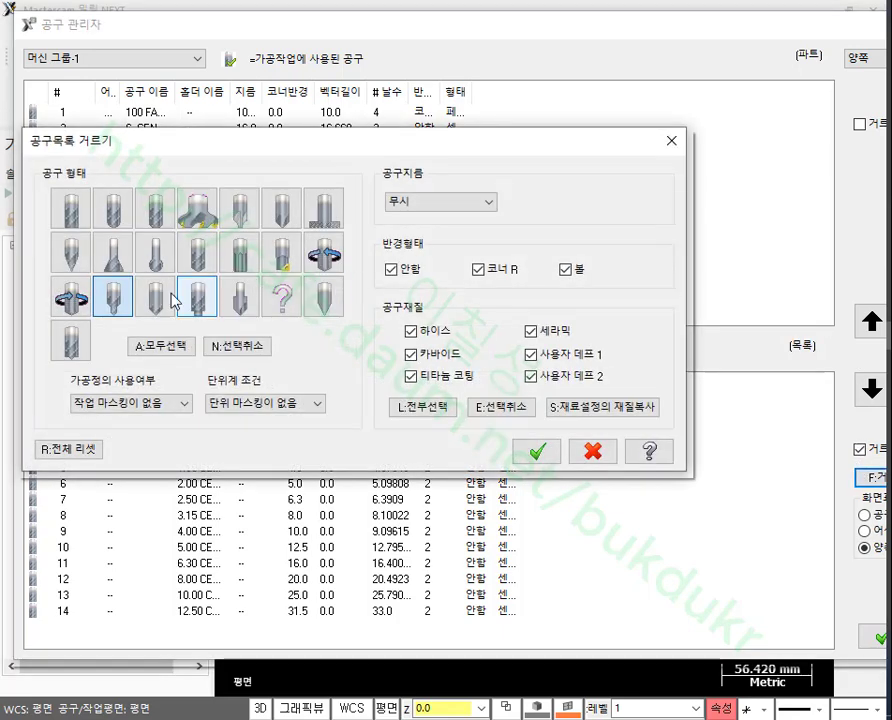
click(197, 251)
click(430, 202)
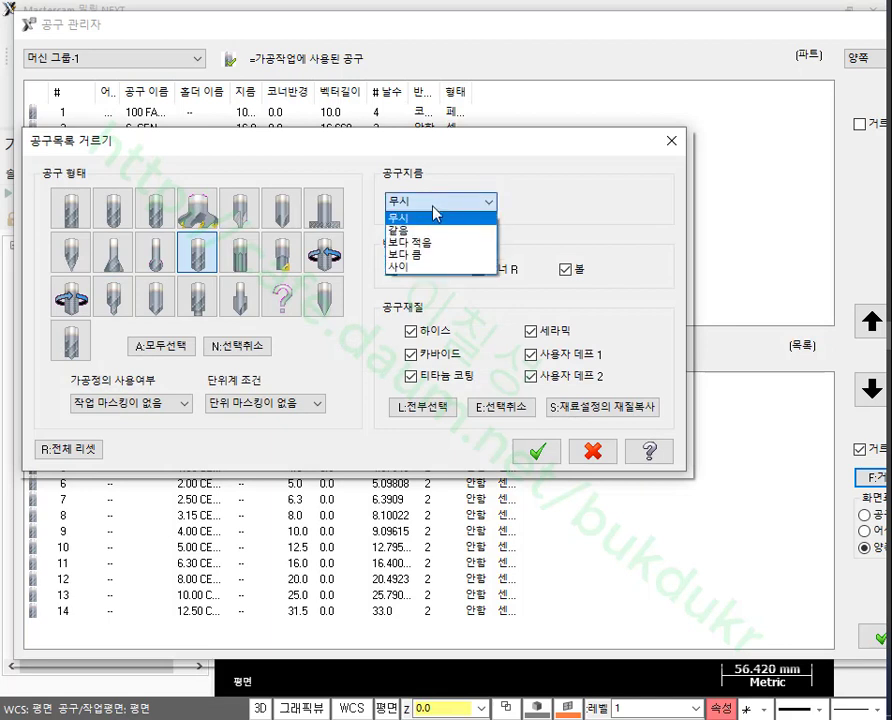
click(428, 234)
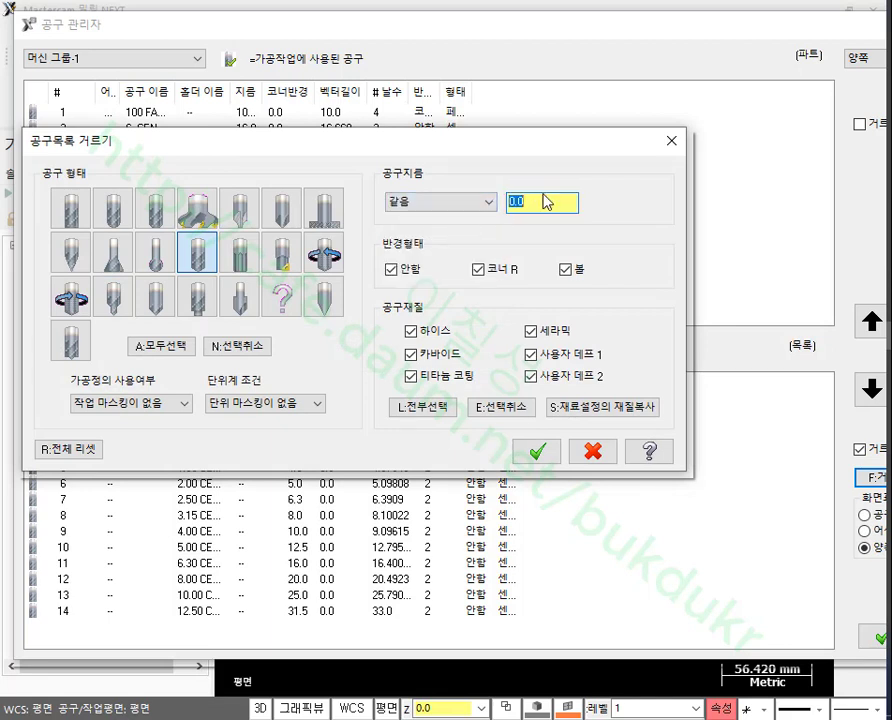
text(6.8)
key(Return)
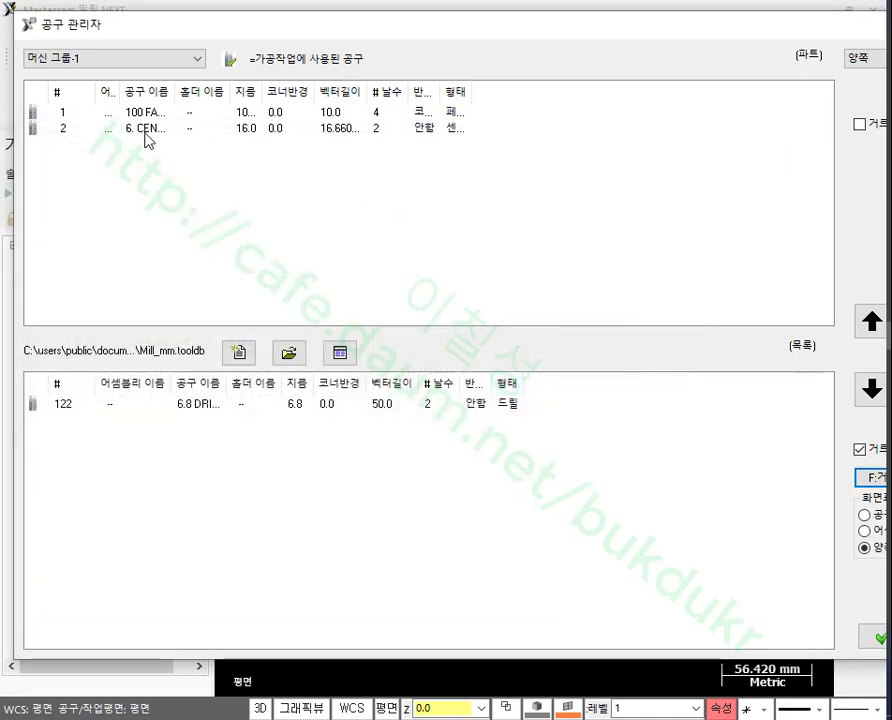
Step: Recheck the library filter and add the 6.8 drill to the machine group's tool list
click(870, 477)
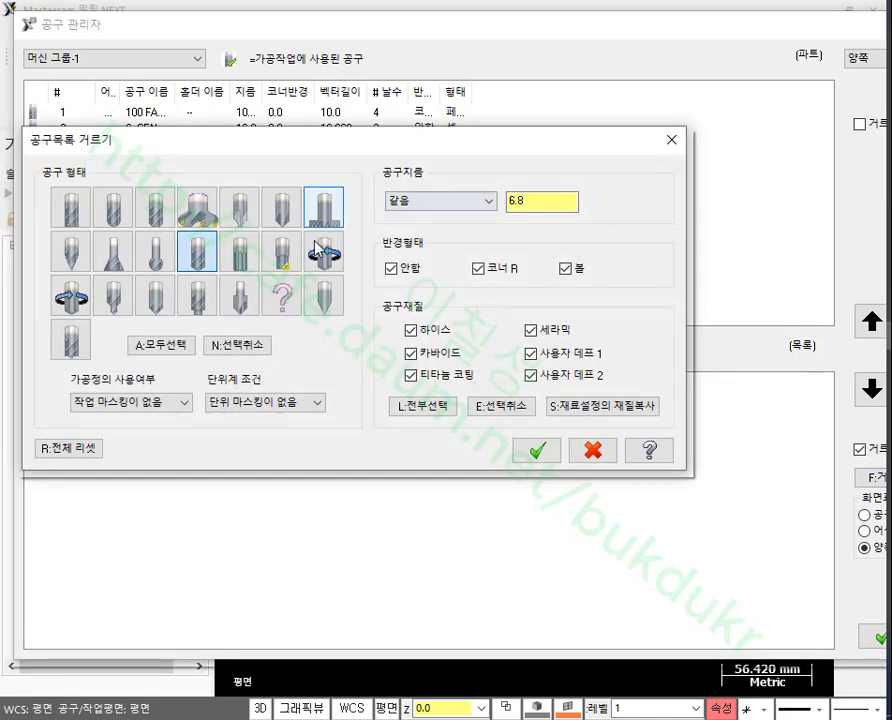
click(537, 458)
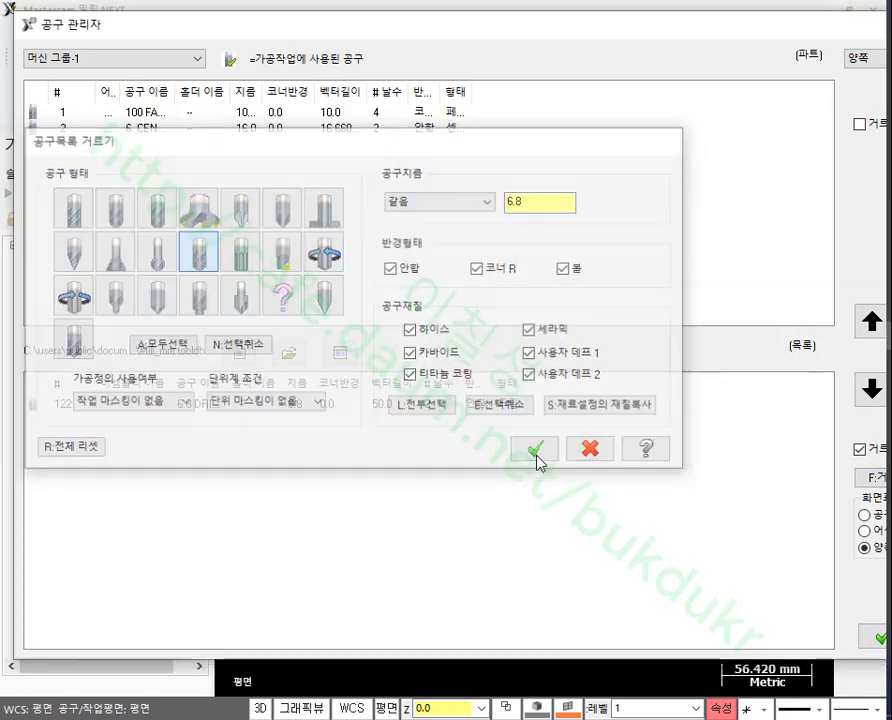
double_click(212, 408)
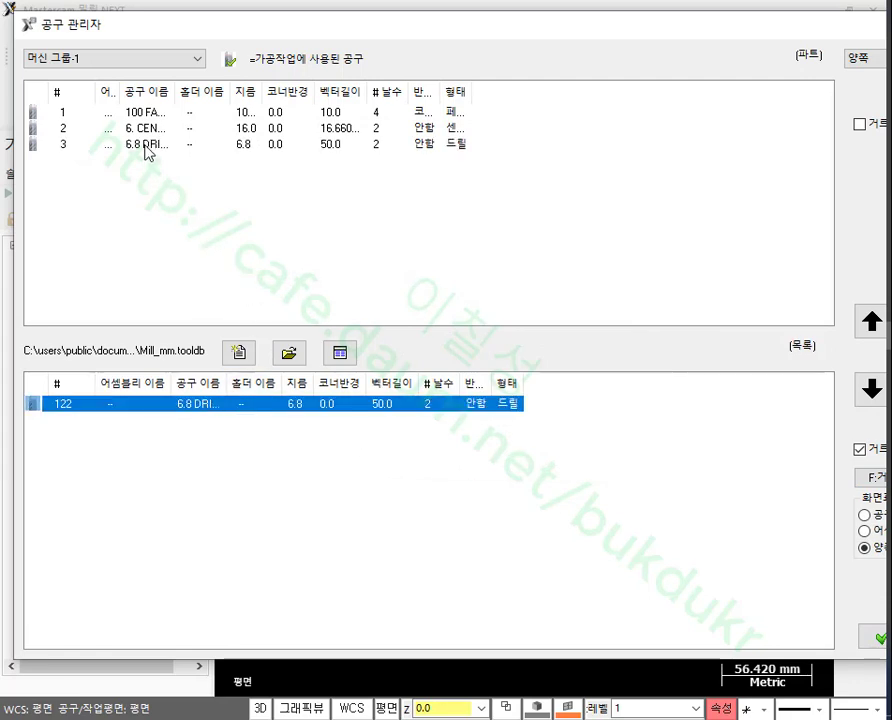
Step: Edit the added 6.8 drill, setting its feed rate to 150 and spindle speed to 1500, and finish its definition
double_click(208, 145)
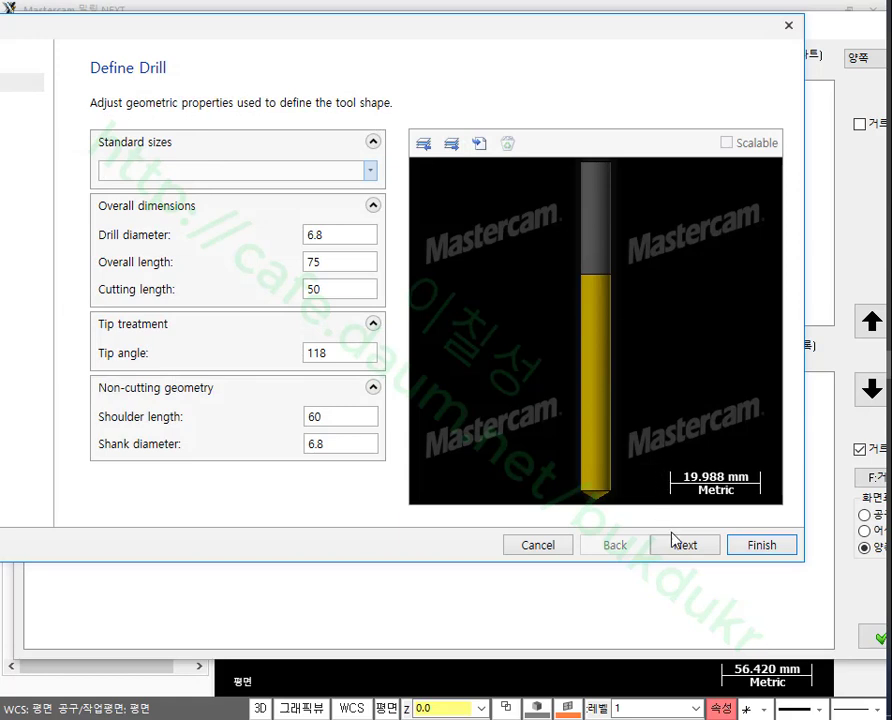
click(678, 542)
click(344, 258)
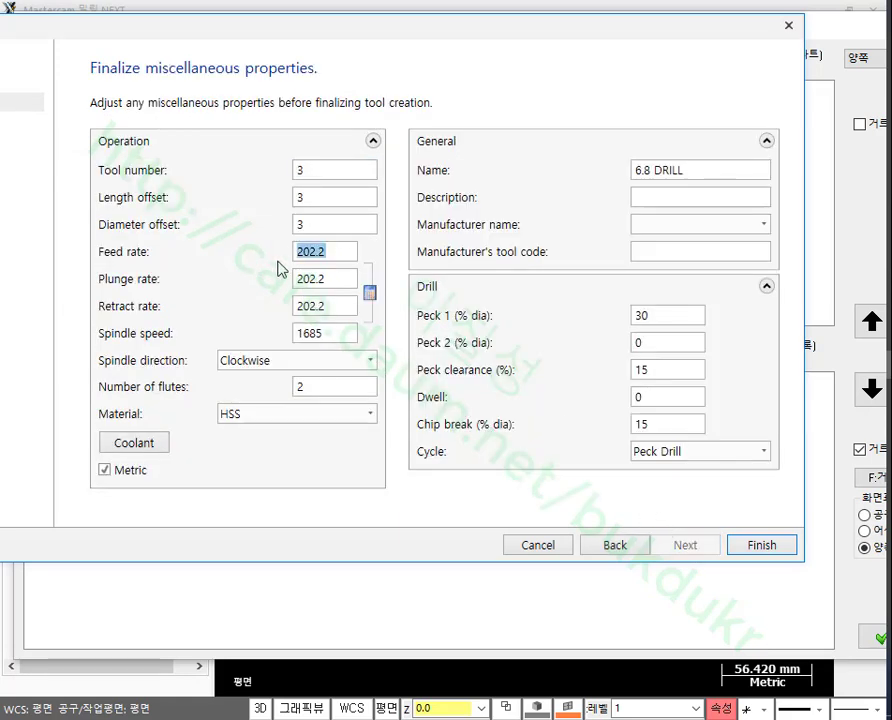
text(150)
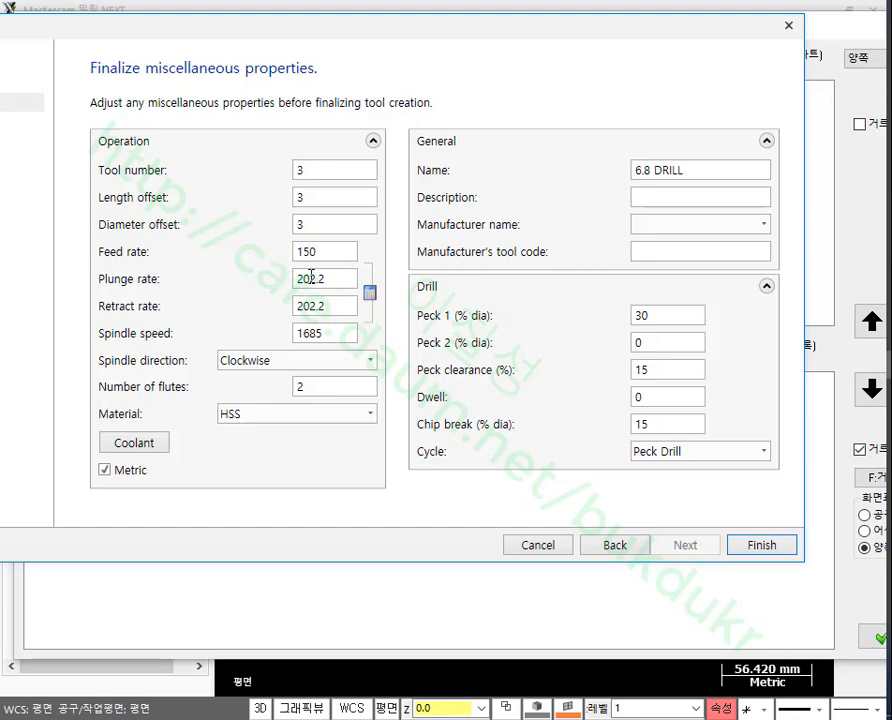
click(330, 336)
text(1500)
click(745, 545)
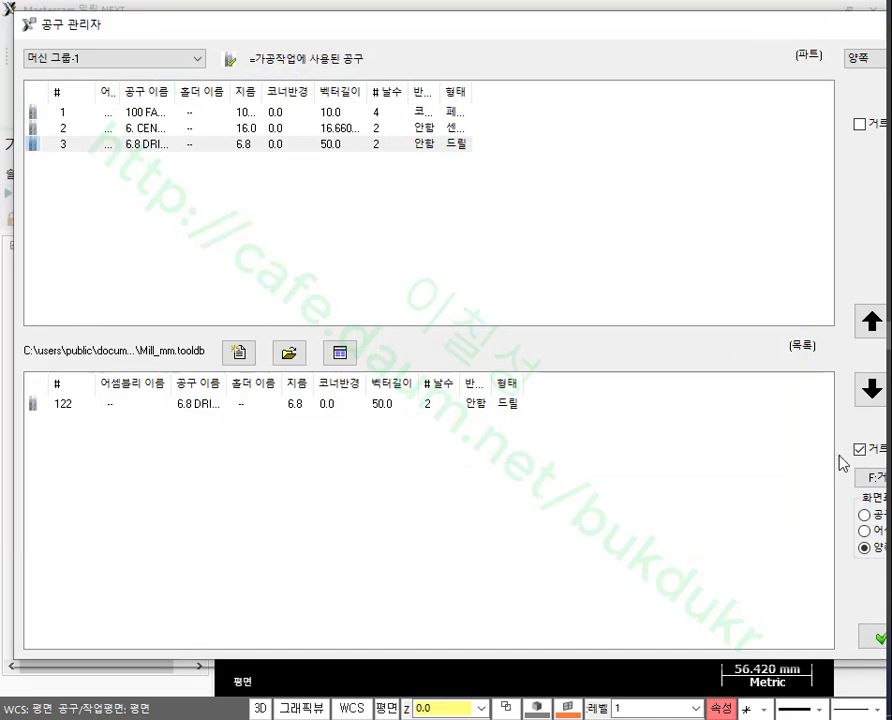
Step: Filter the tool library to right-hand taps with a diameter equal to 8 mm and add the 8.00-1.25 tap to the machine group
click(866, 477)
click(198, 250)
click(239, 250)
click(323, 250)
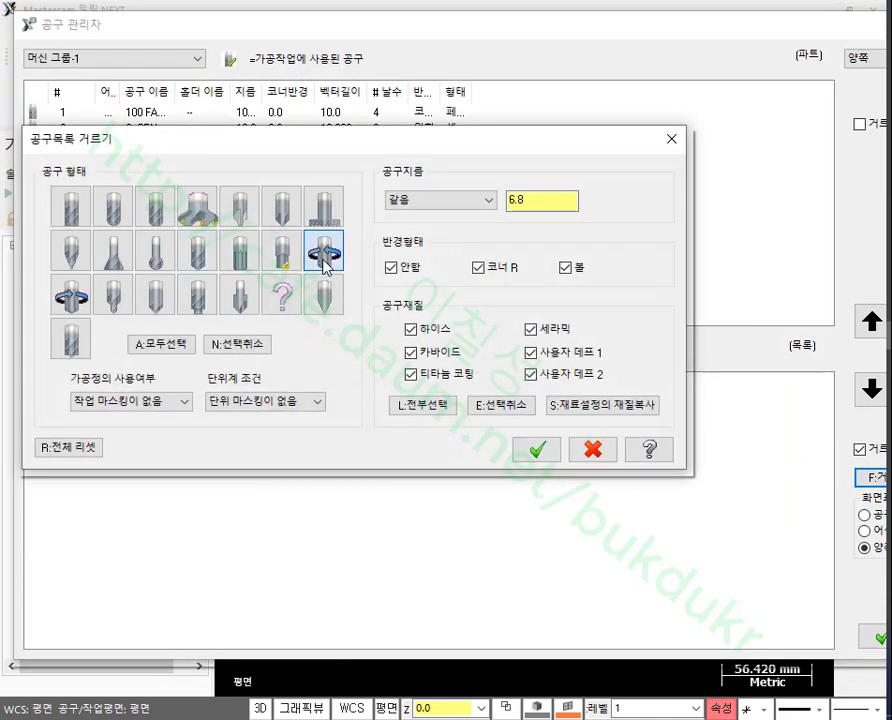
click(510, 201)
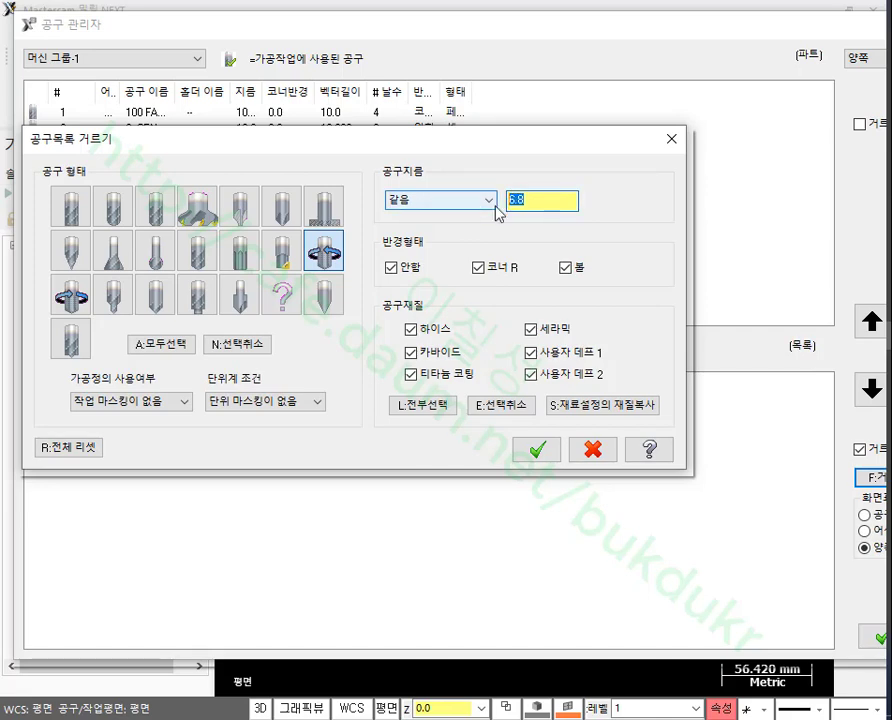
text(8)
key(Return)
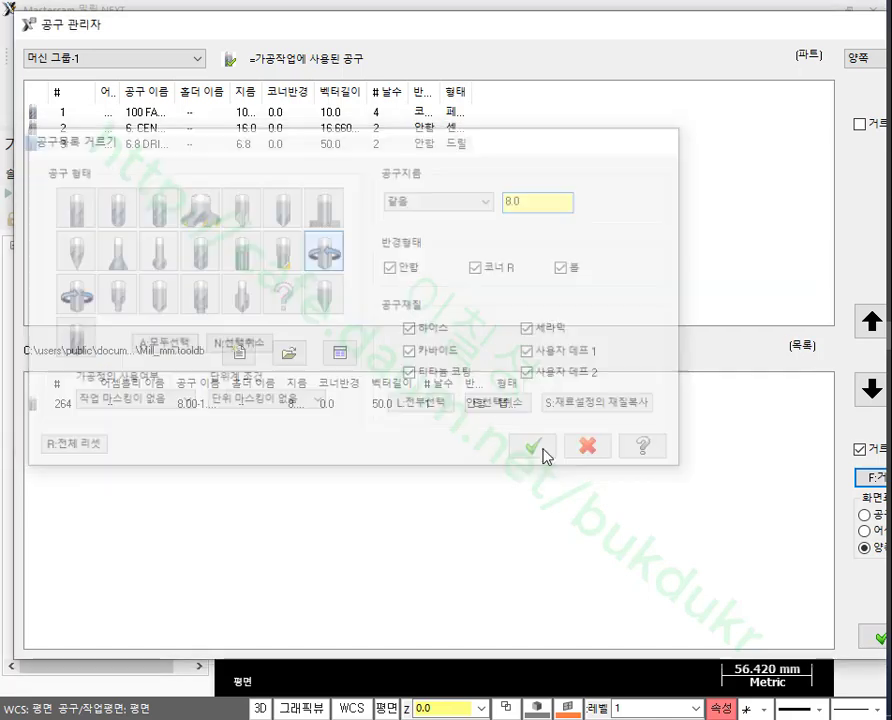
double_click(252, 405)
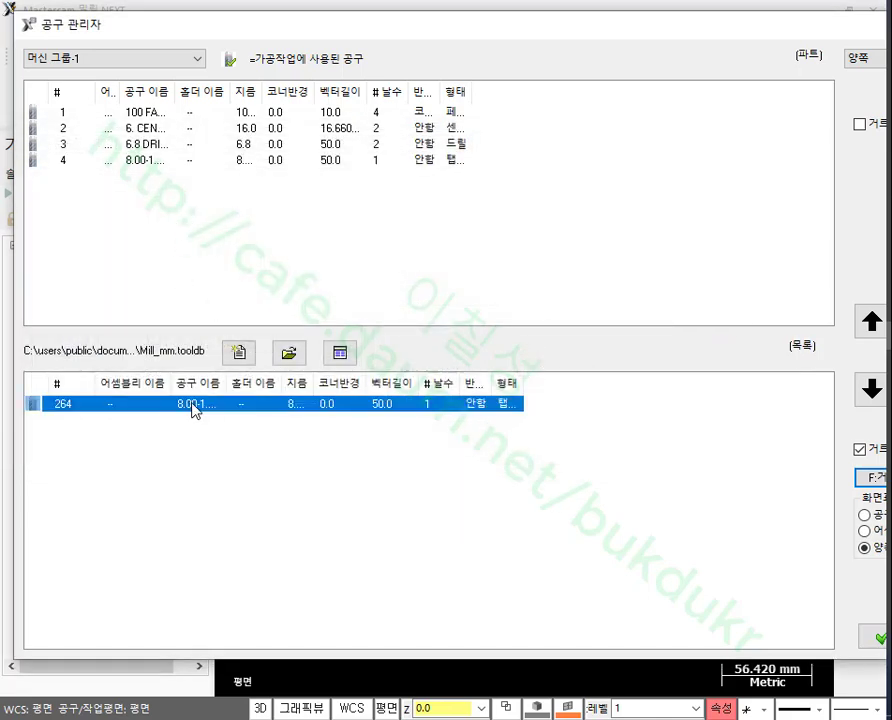
Step: Edit the added 8.00-1.25 tap, setting its feed rate to 500 and spindle speed to 400, and finish its definition
double_click(128, 163)
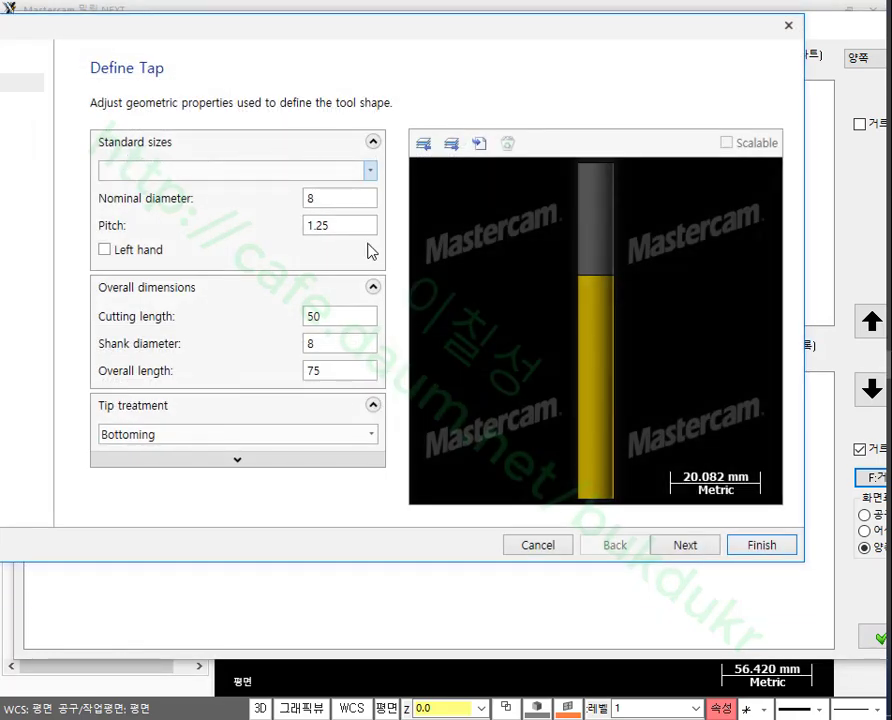
click(695, 545)
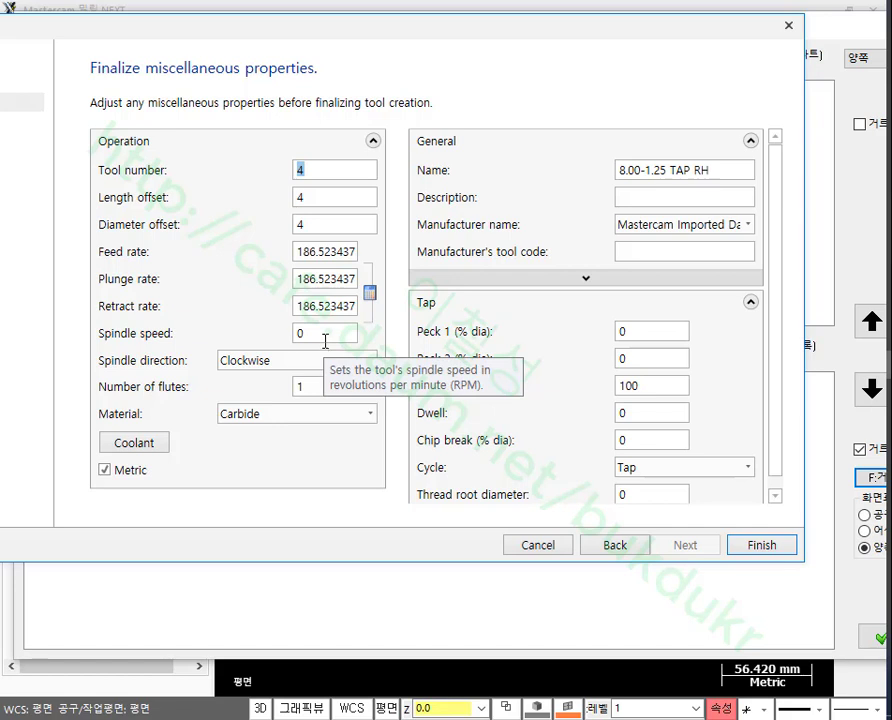
click(340, 250)
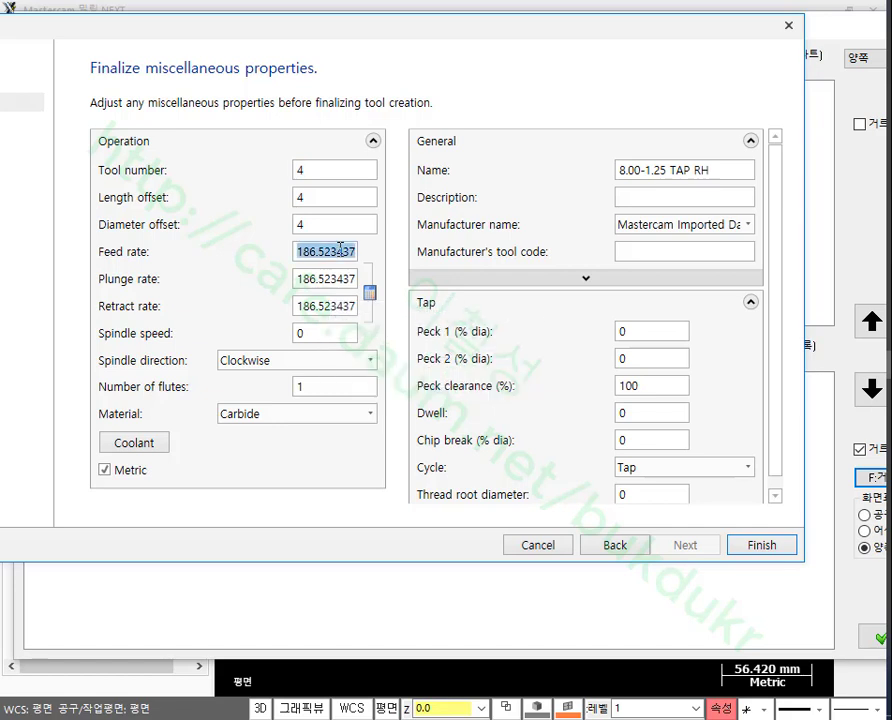
text(500)
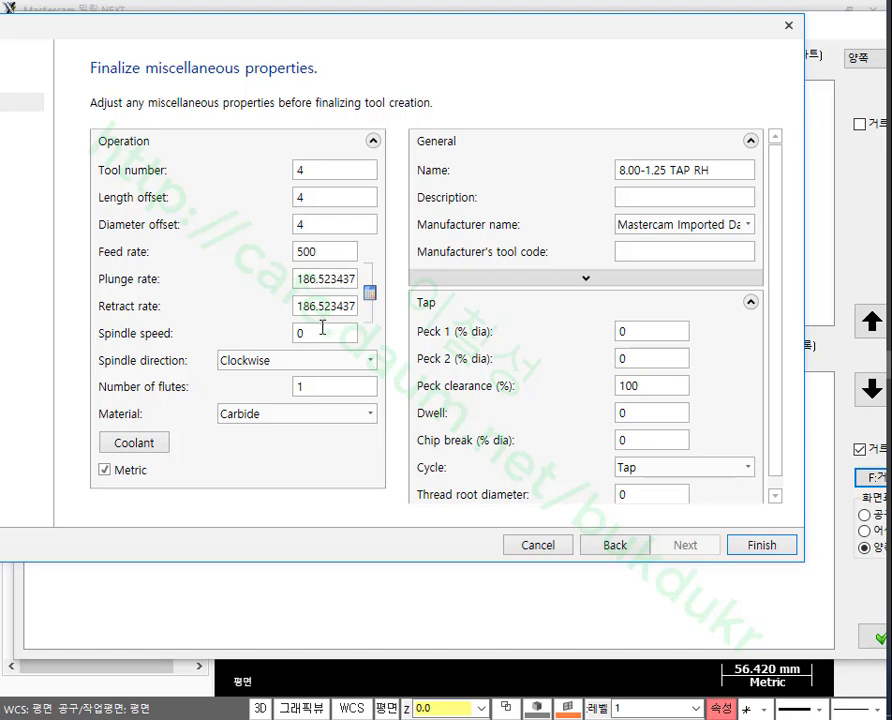
click(321, 333)
double_click(318, 333)
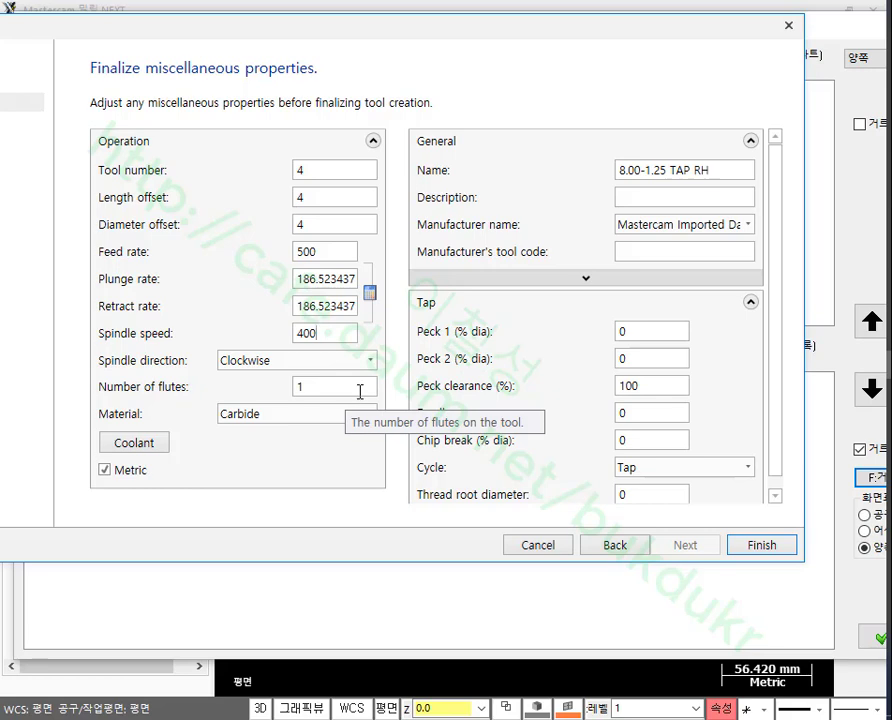
click(775, 550)
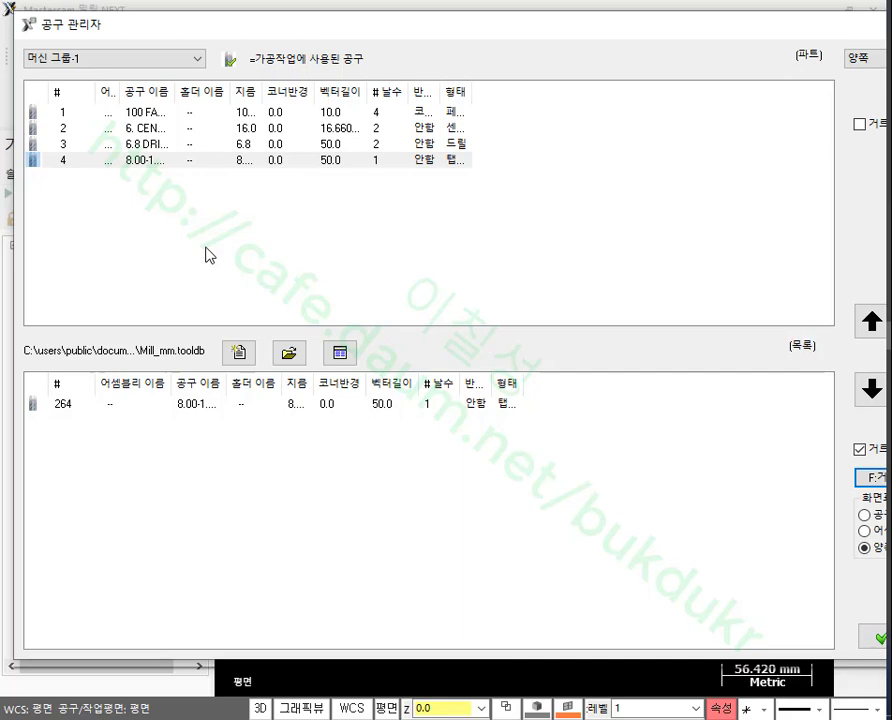
Step: Filter the tool library to flat end mills with a diameter equal to 10 mm and add the 10 mm flat end mill to the machine group
click(869, 477)
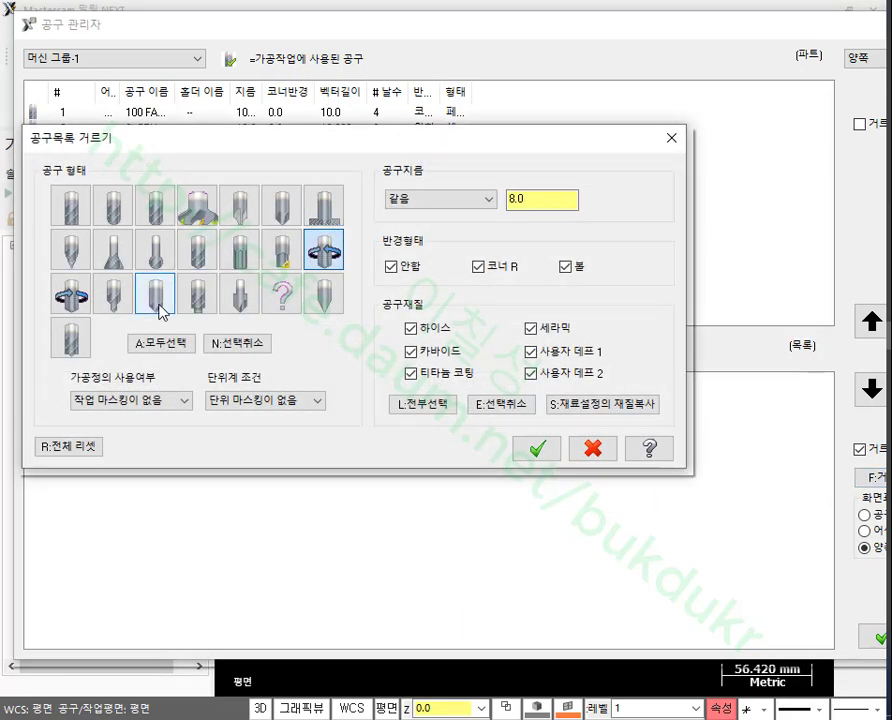
click(71, 205)
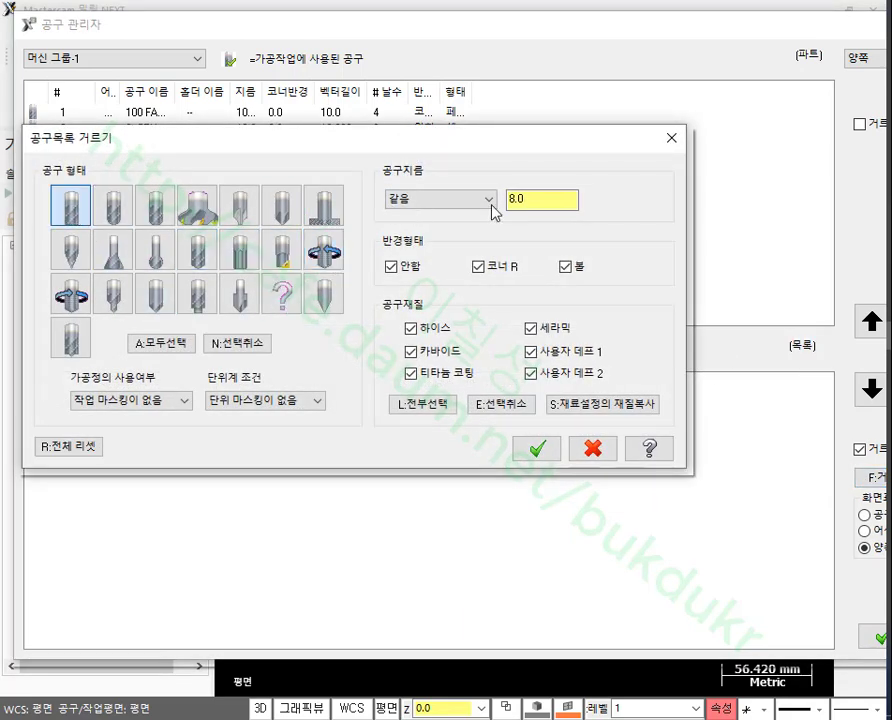
text(10)
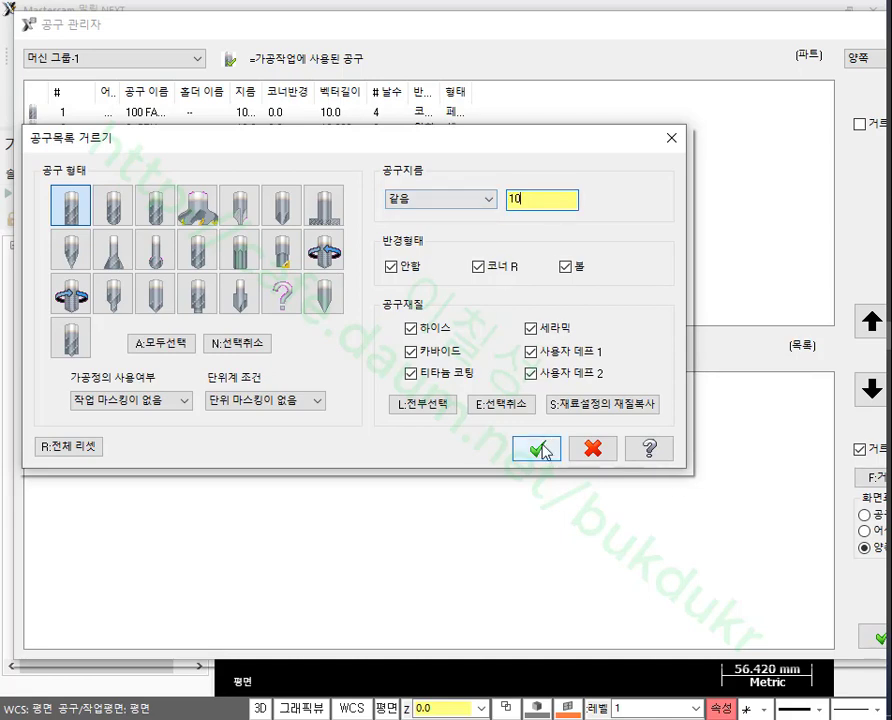
click(537, 448)
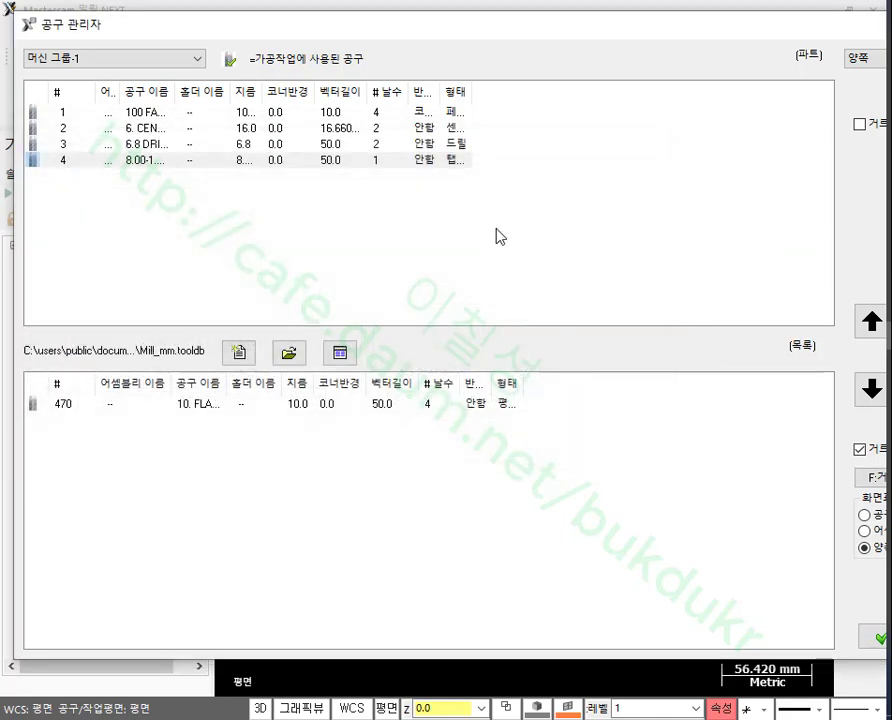
click(192, 408)
drag(192, 410, 170, 210)
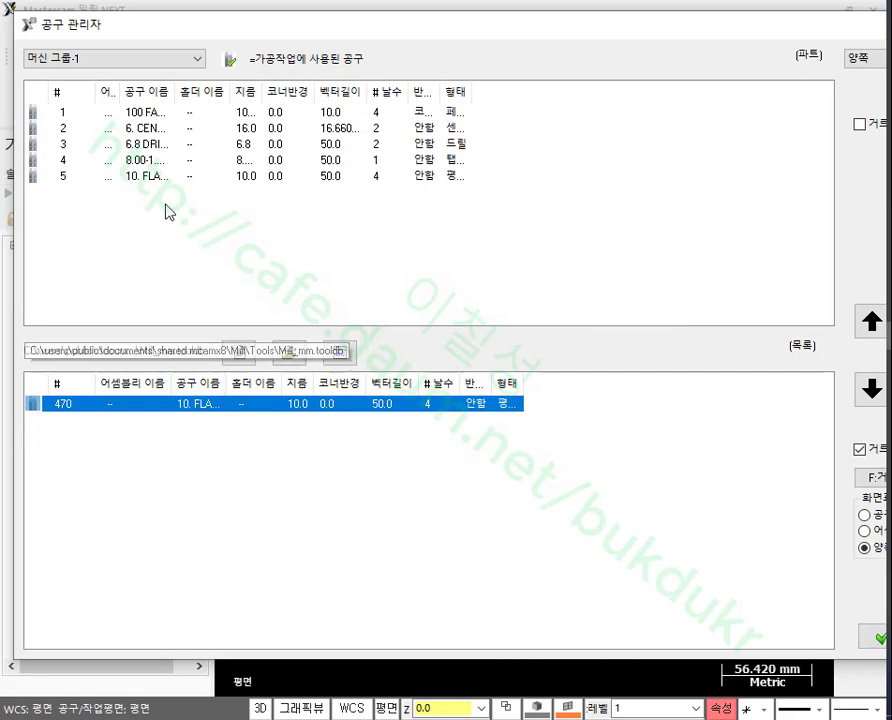
Step: Edit the added 10 mm flat end mill, setting feed rate 200, plunge rate 200 and spindle speed 3000, and finish its definition
double_click(153, 178)
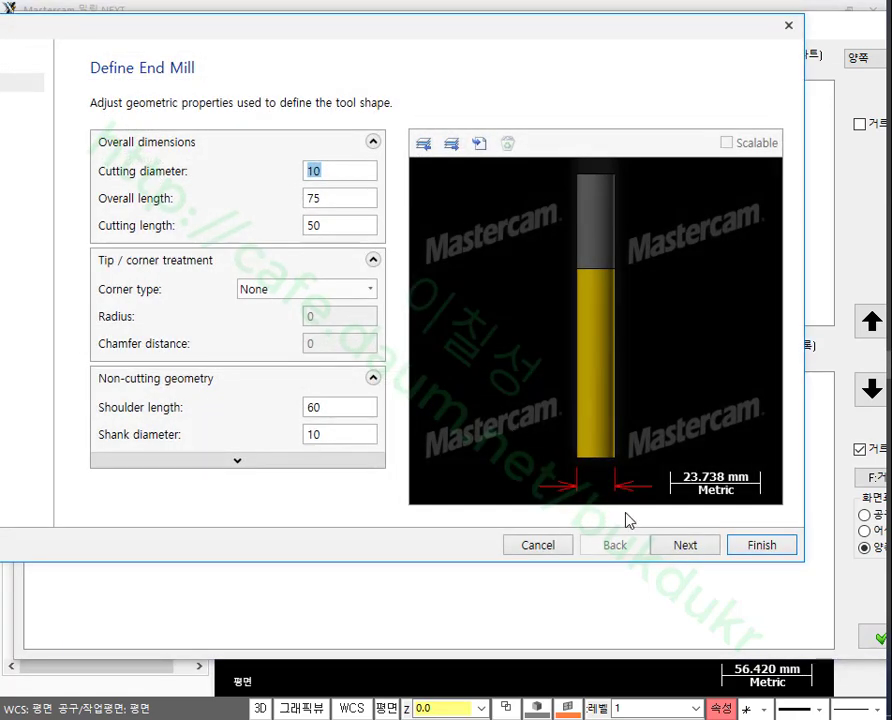
click(684, 545)
drag(335, 259, 281, 254)
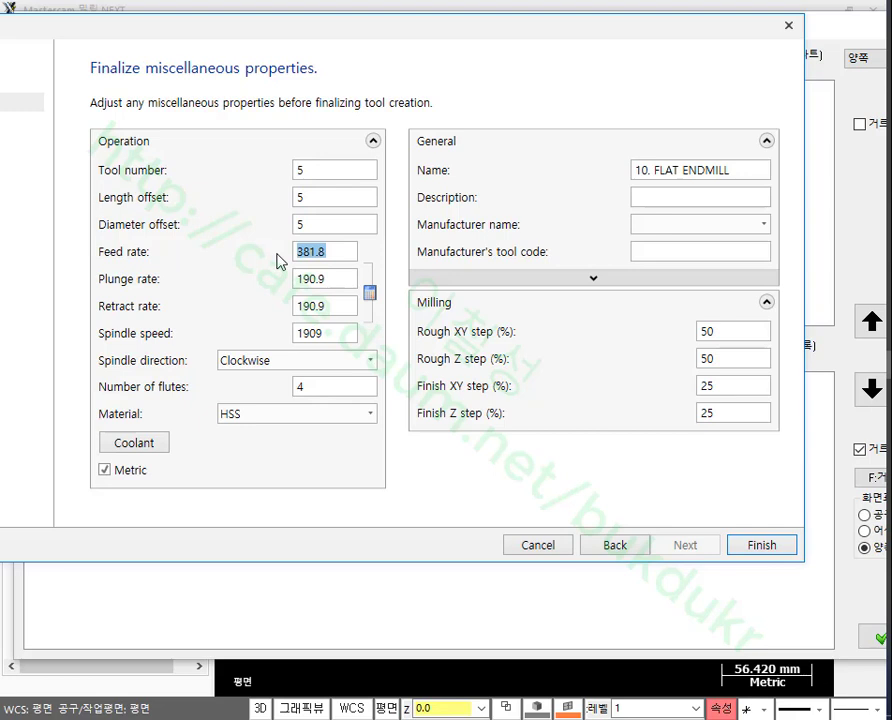
text(200)
key(Tab)
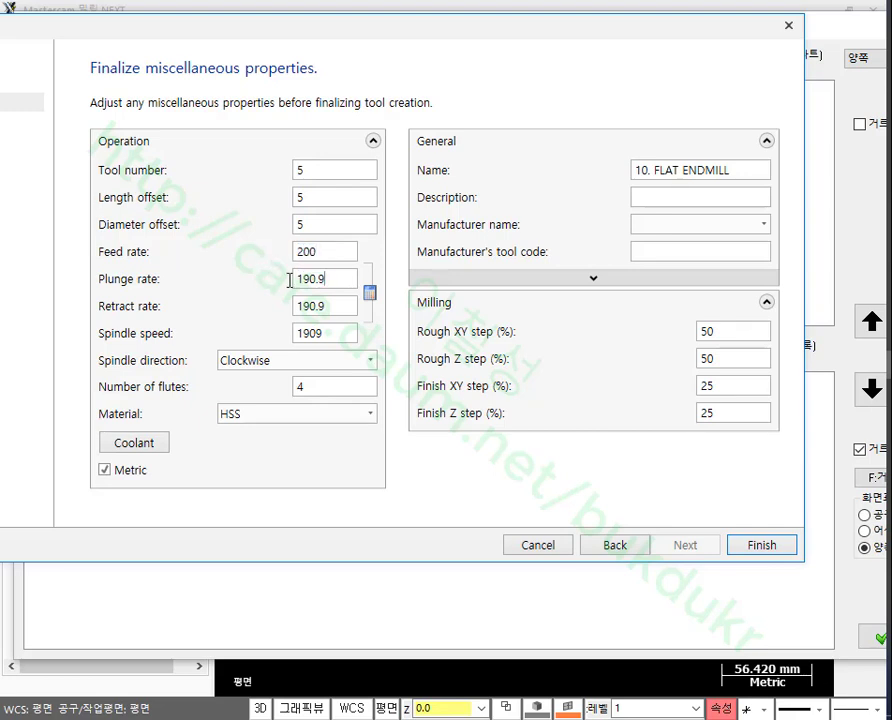
text(200)
drag(346, 250, 294, 286)
click(336, 251)
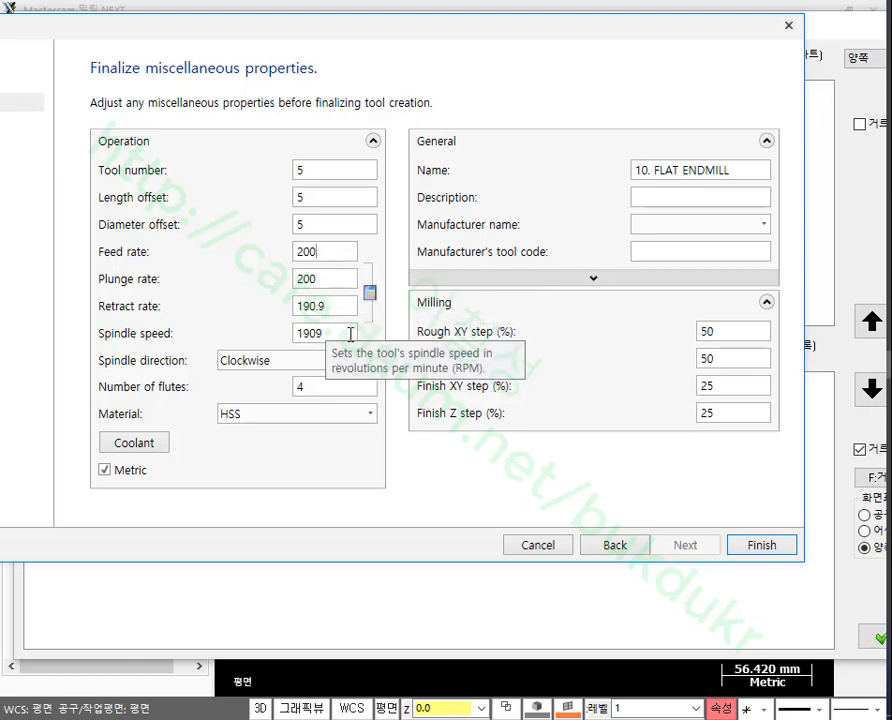
drag(350, 334, 270, 342)
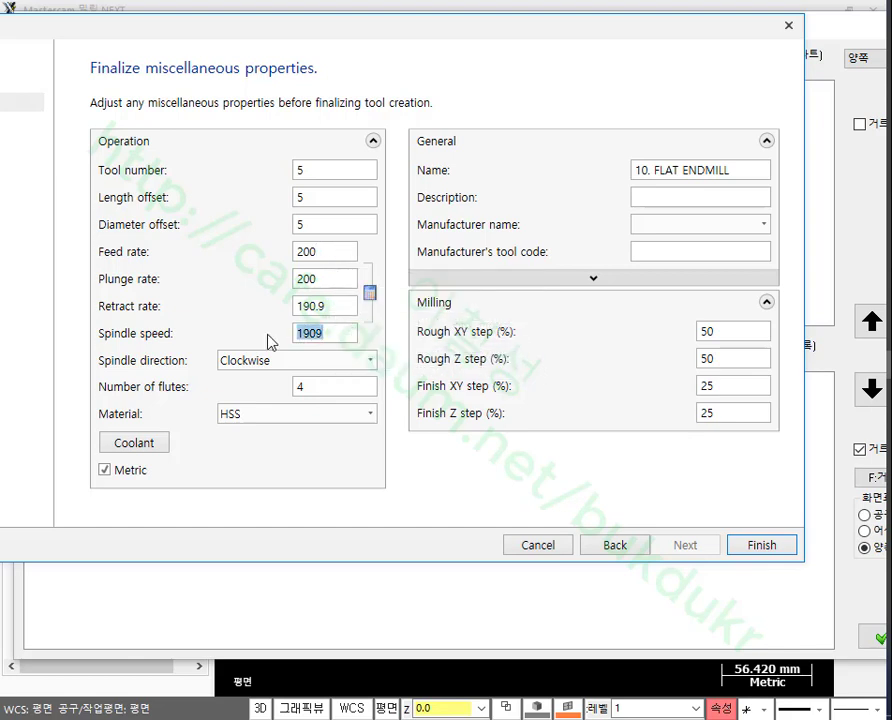
text(3000)
click(761, 552)
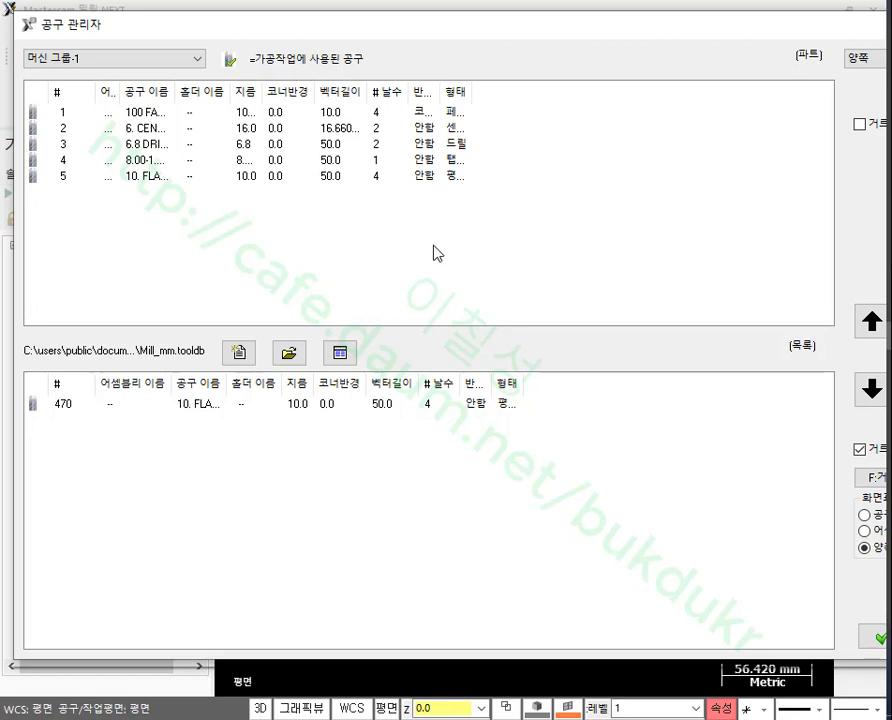
Step: Create a new tool library named TEST in the mill Tools folder
click(238, 353)
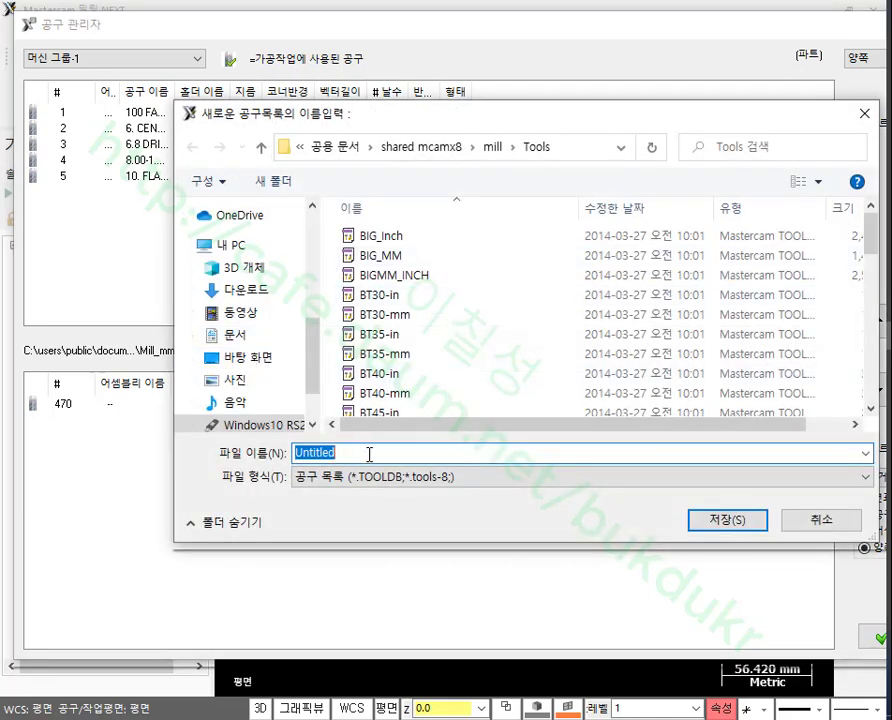
text(test)
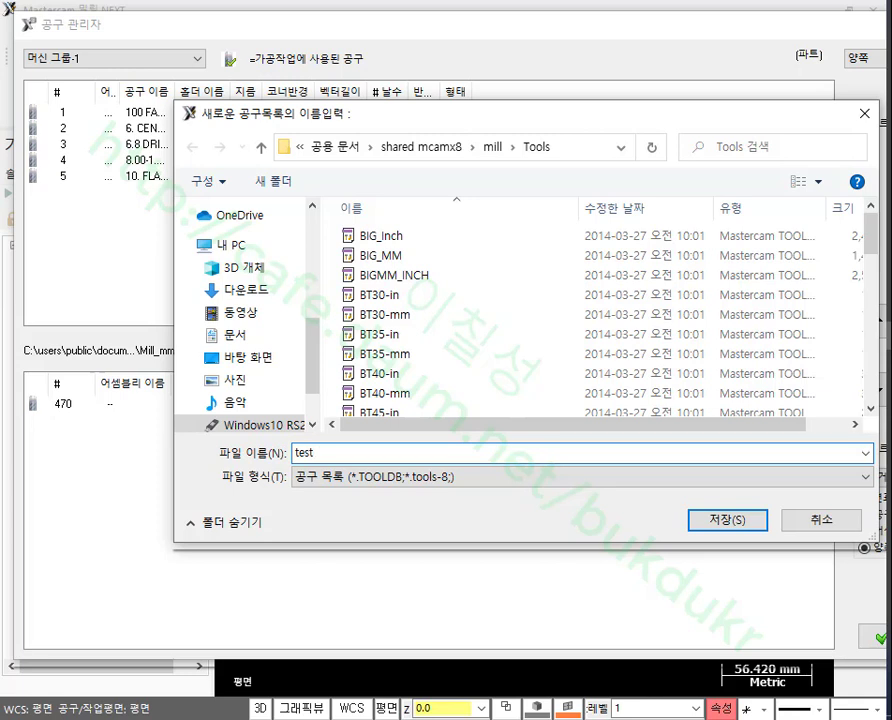
key(BackSpace)
key(BackSpace)
key(BackSpace)
key(Tab)
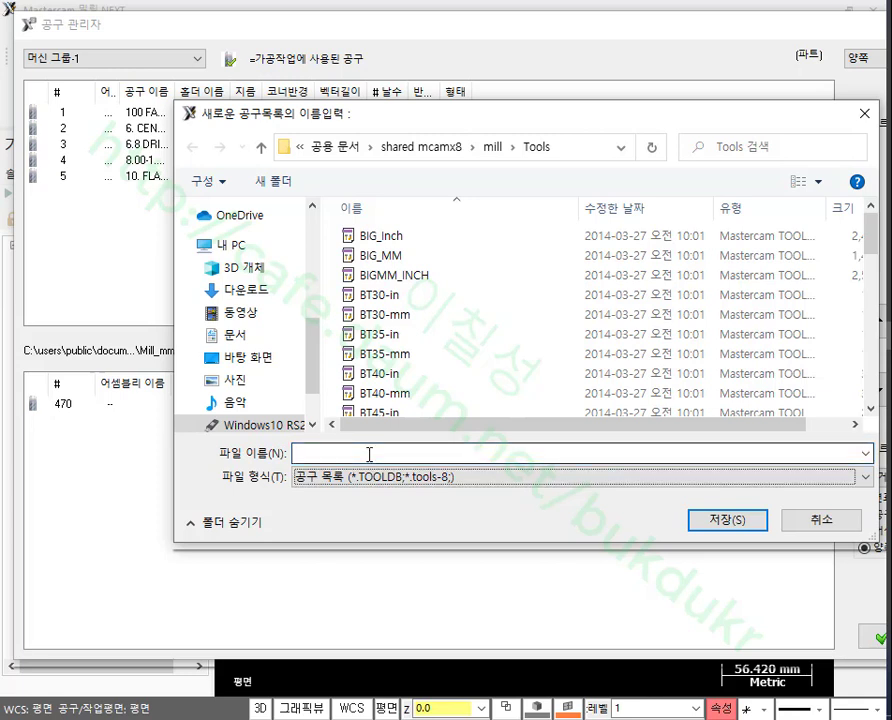
click(416, 456)
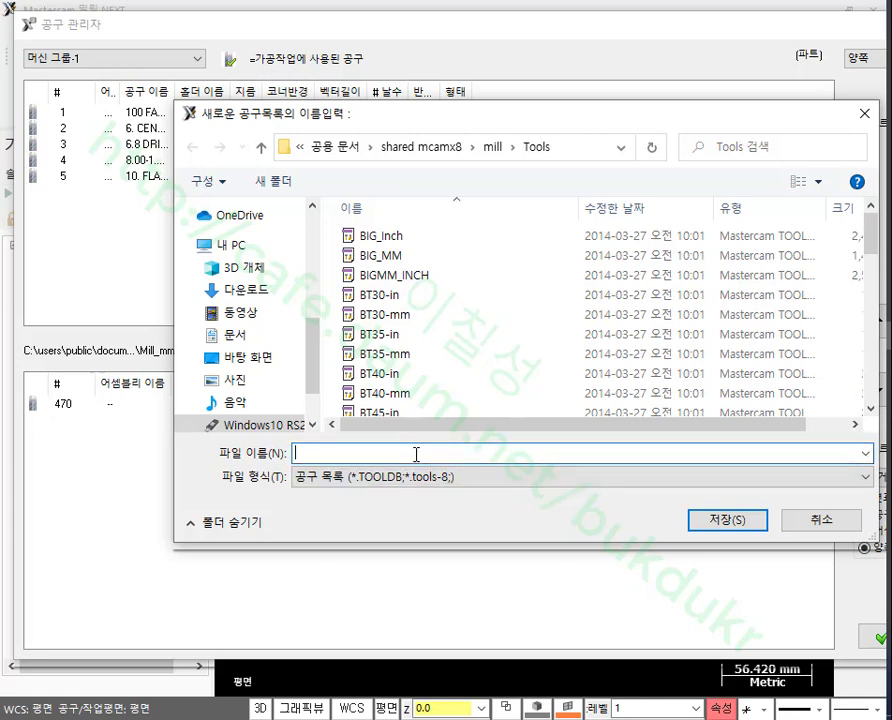
text(TEST)
click(737, 528)
Step: Copy all five machine group tools into the TEST library and close the tool manager, saving the library changes
drag(356, 260, 151, 115)
click(870, 389)
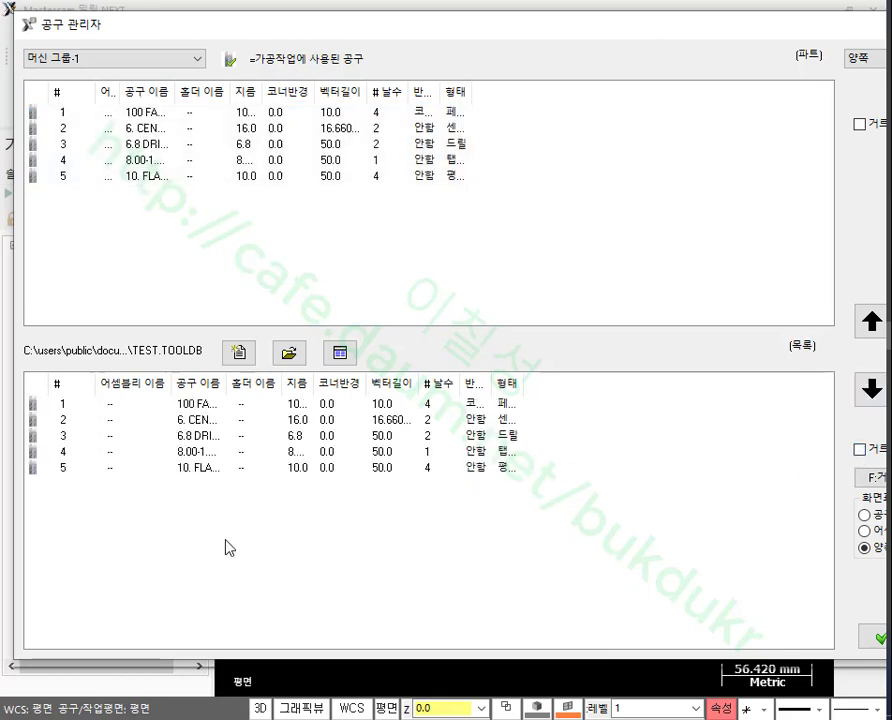
drag(252, 517, 108, 427)
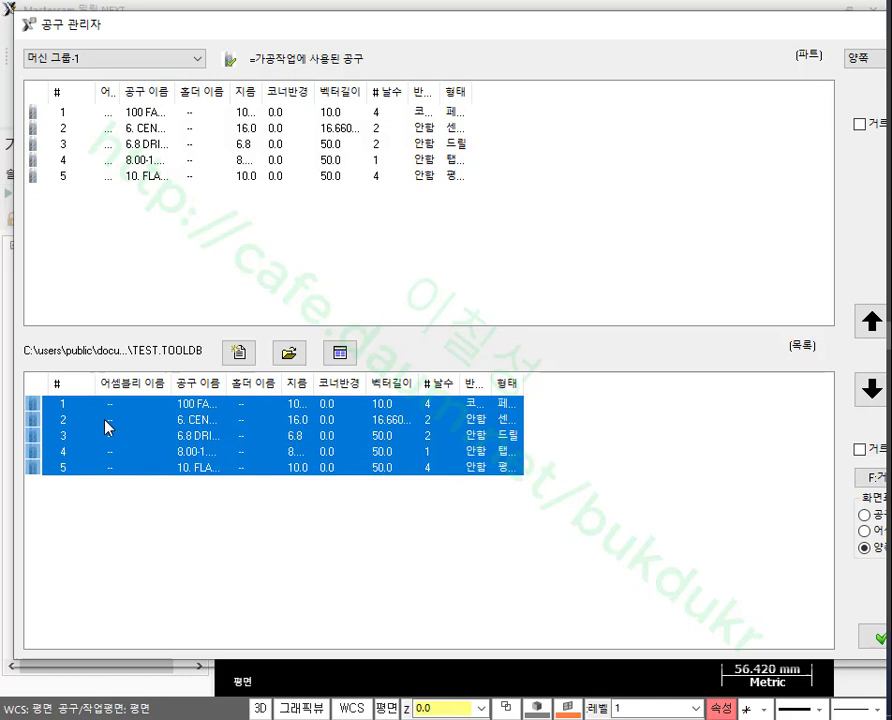
click(597, 520)
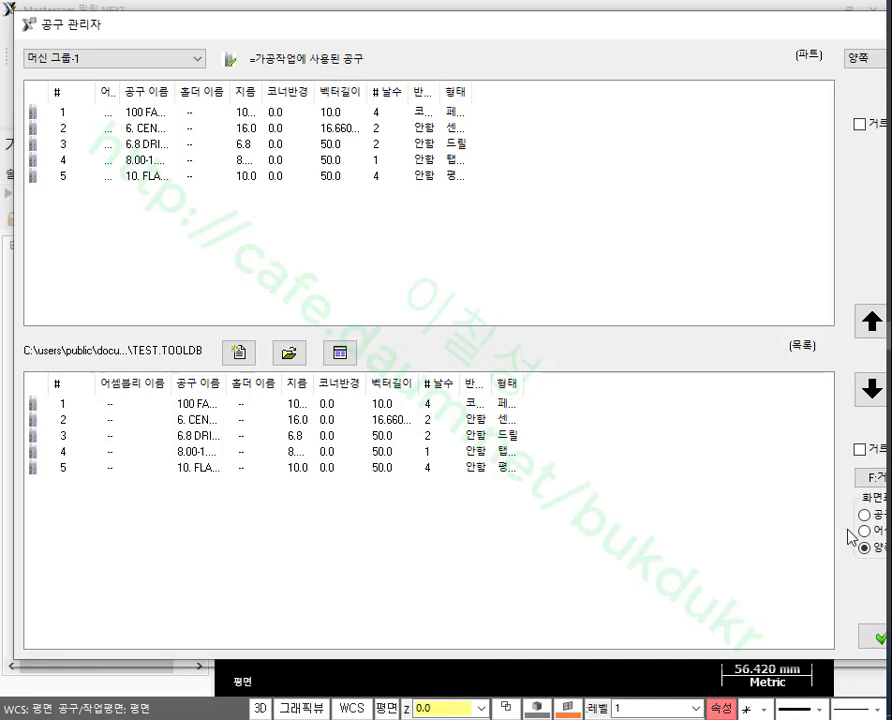
click(876, 637)
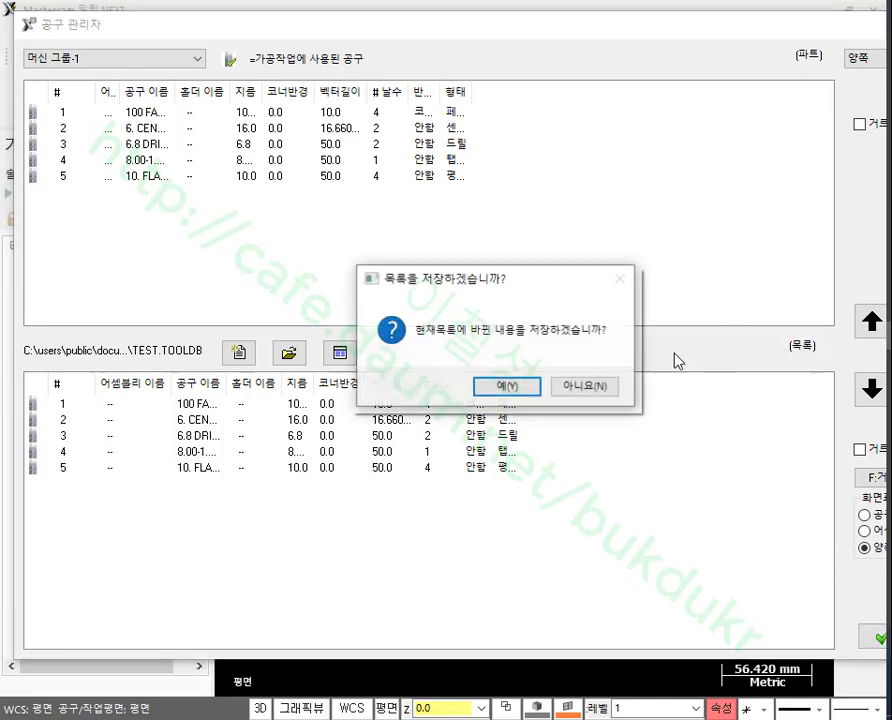
click(530, 388)
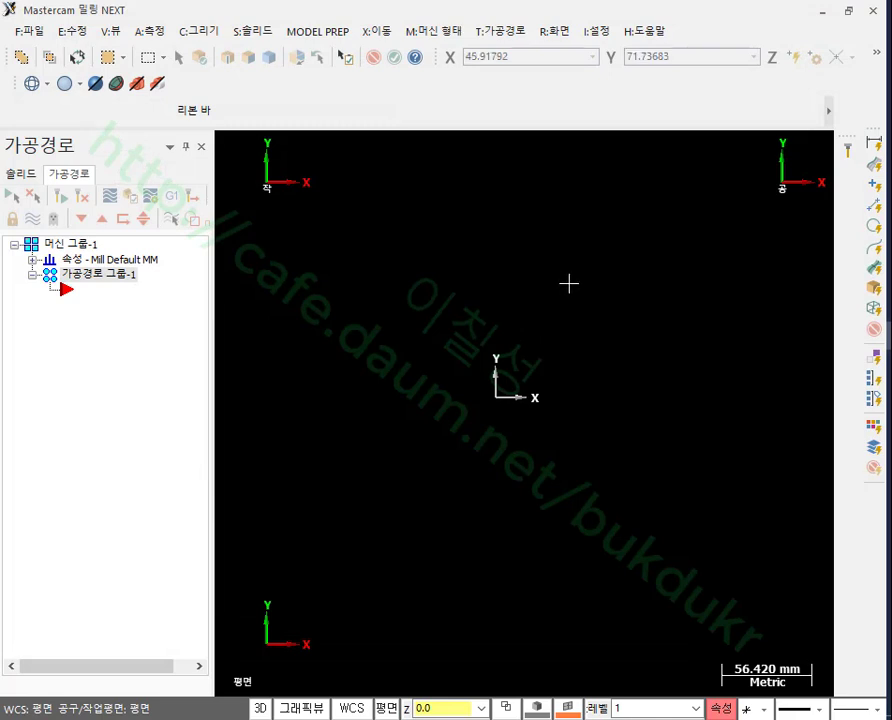
Step: Draw a rectangle with its lower-left corner at the origin, 70 mm wide and 70 mm high
click(199, 31)
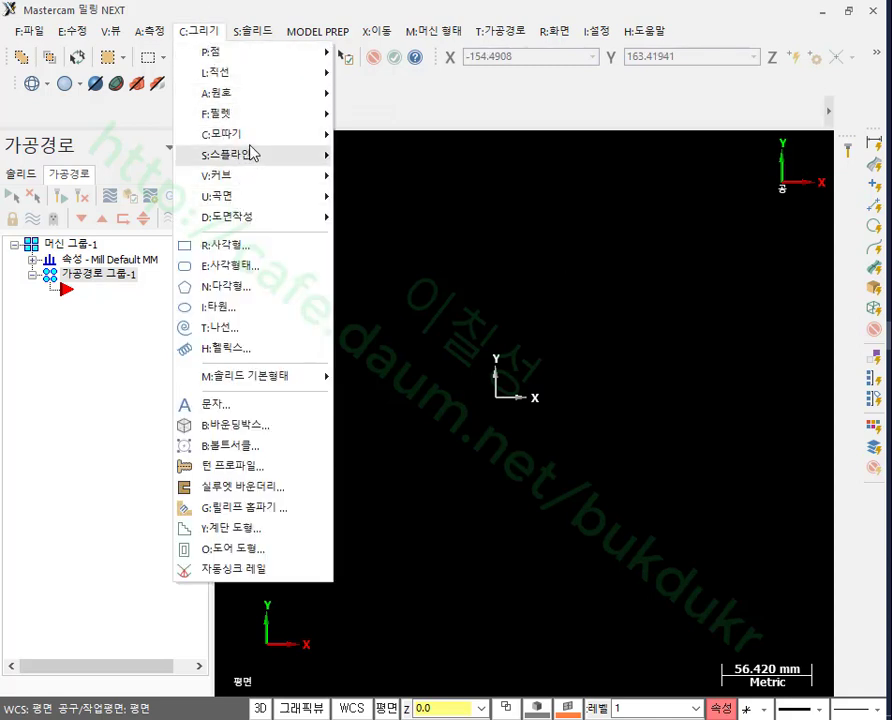
click(250, 245)
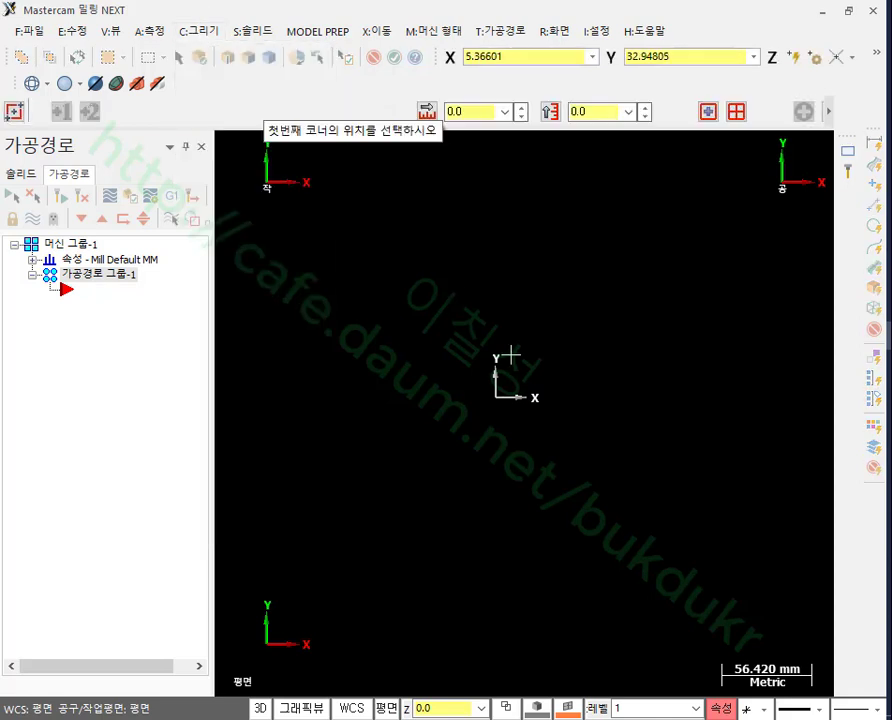
click(498, 397)
click(681, 238)
click(483, 112)
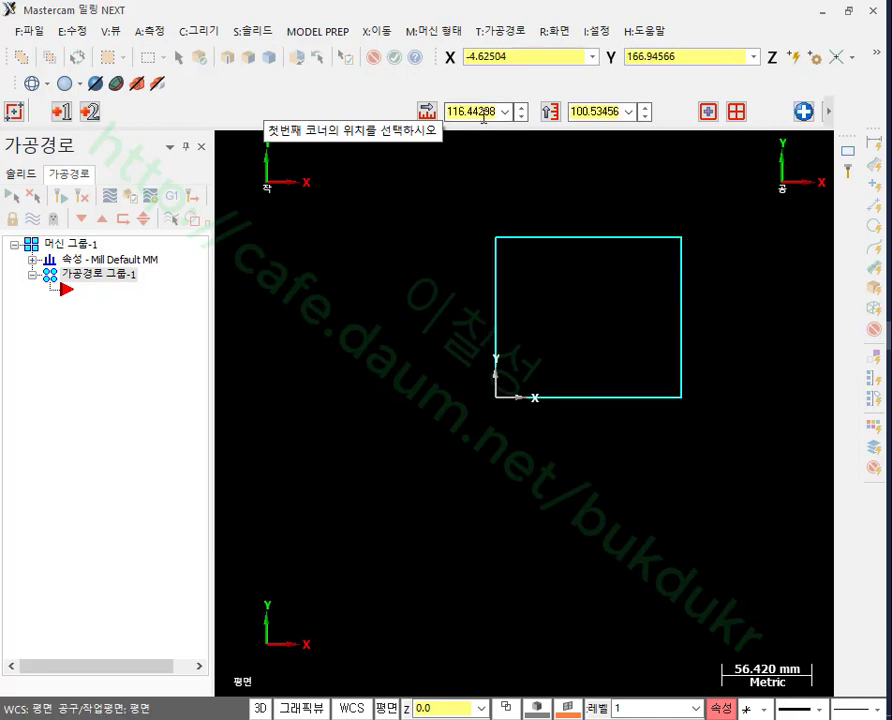
text(70)
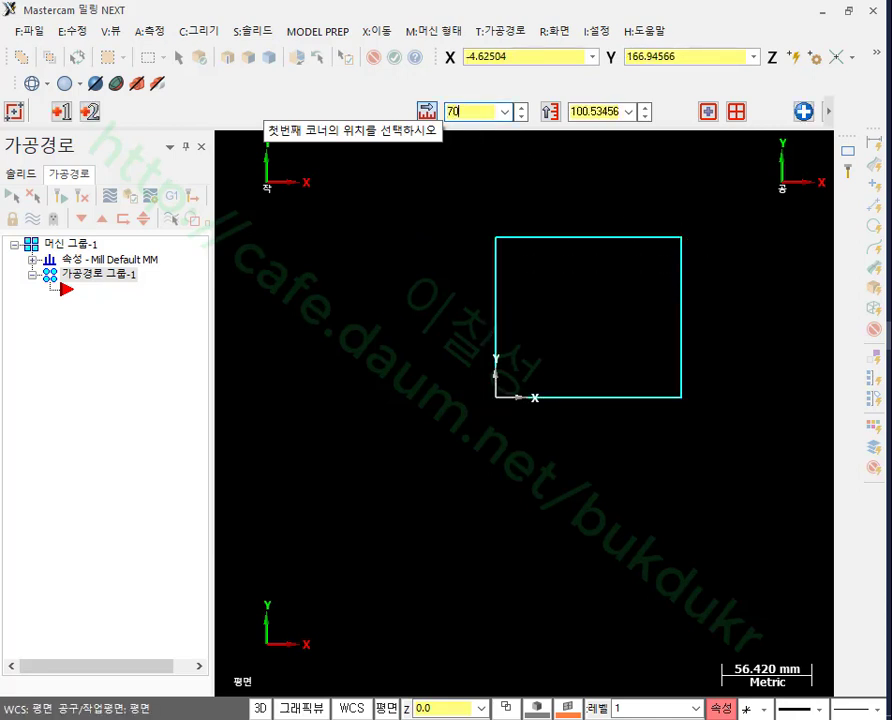
click(600, 111)
text(70)
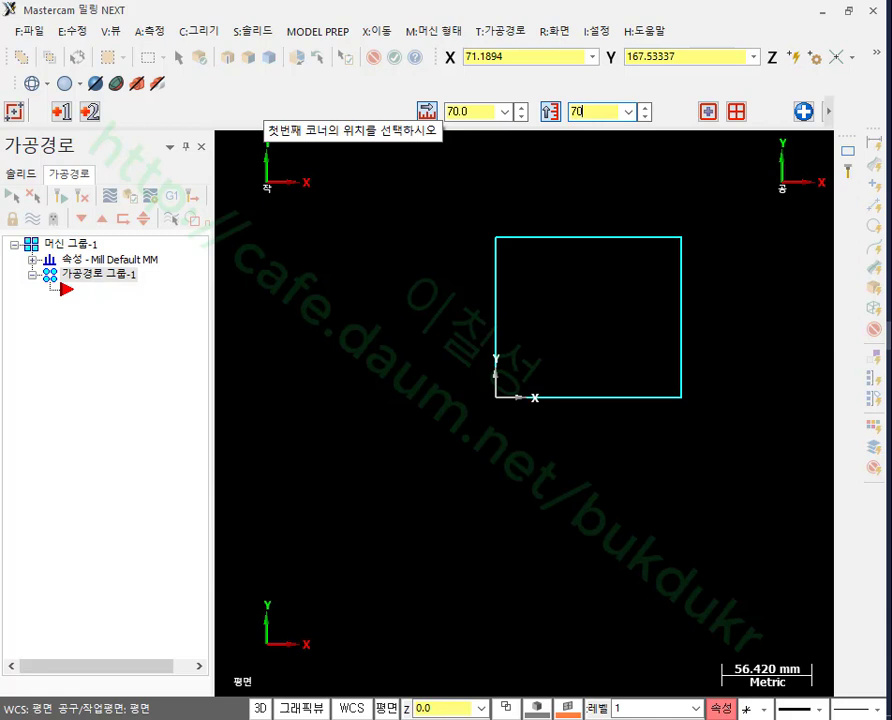
key(Return)
scroll(612, 270, up, 3)
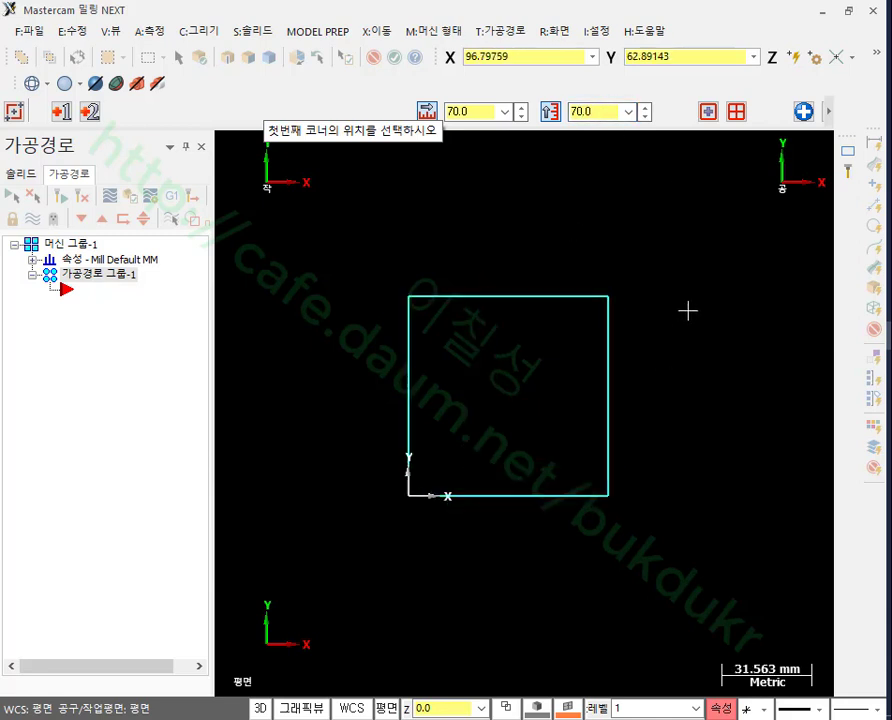
key(Return)
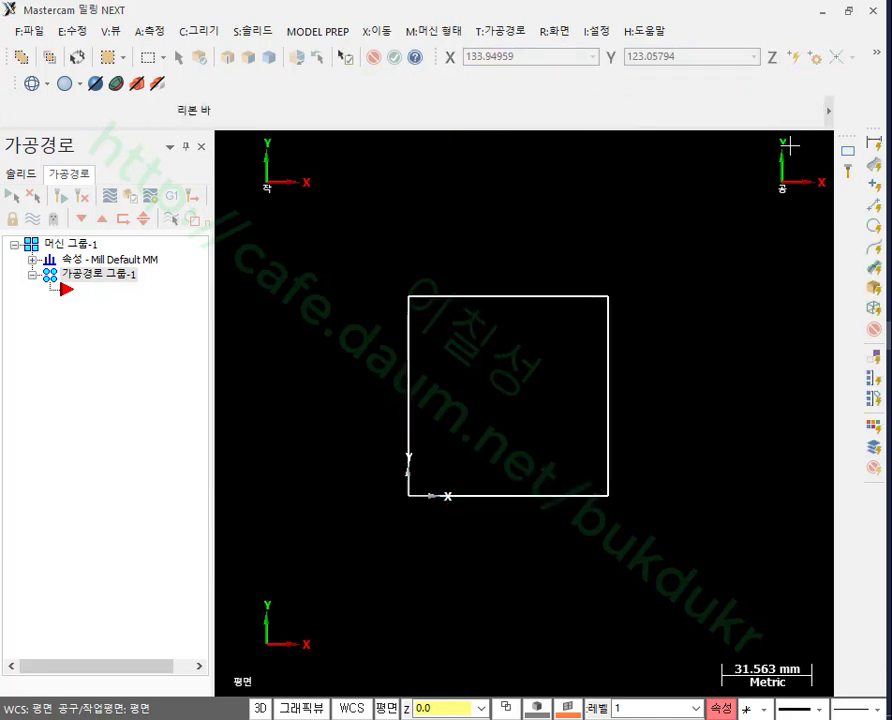
scroll(500, 390, up, 2)
scroll(490, 380, up, 1)
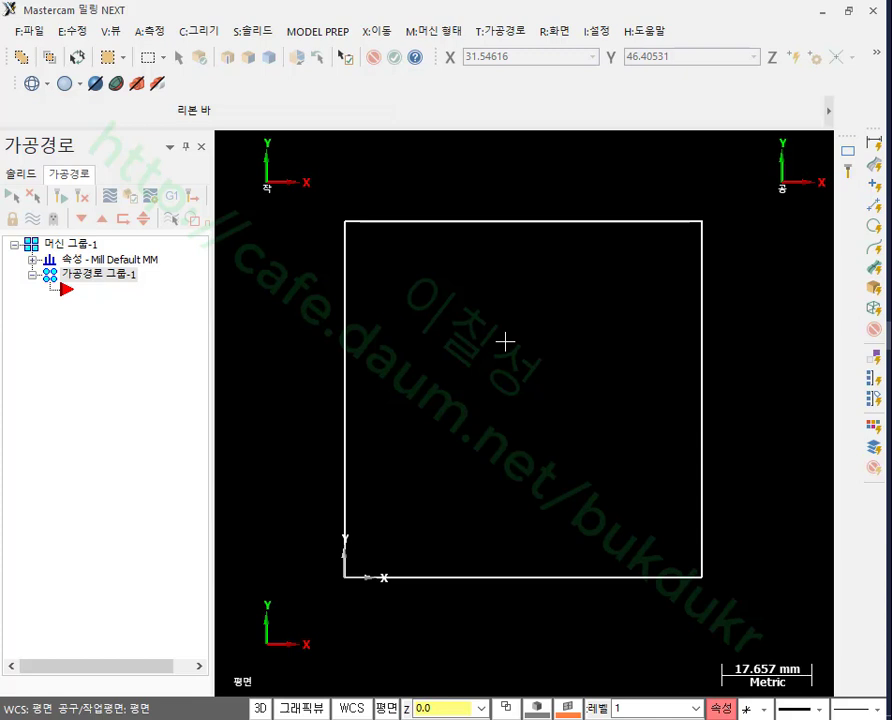
Step: Switch to the exercise PDF in Adobe Acrobat and examine the dimensions of the part drawing on page 2
key(alt+Tab)
drag(614, 398, 537, 442)
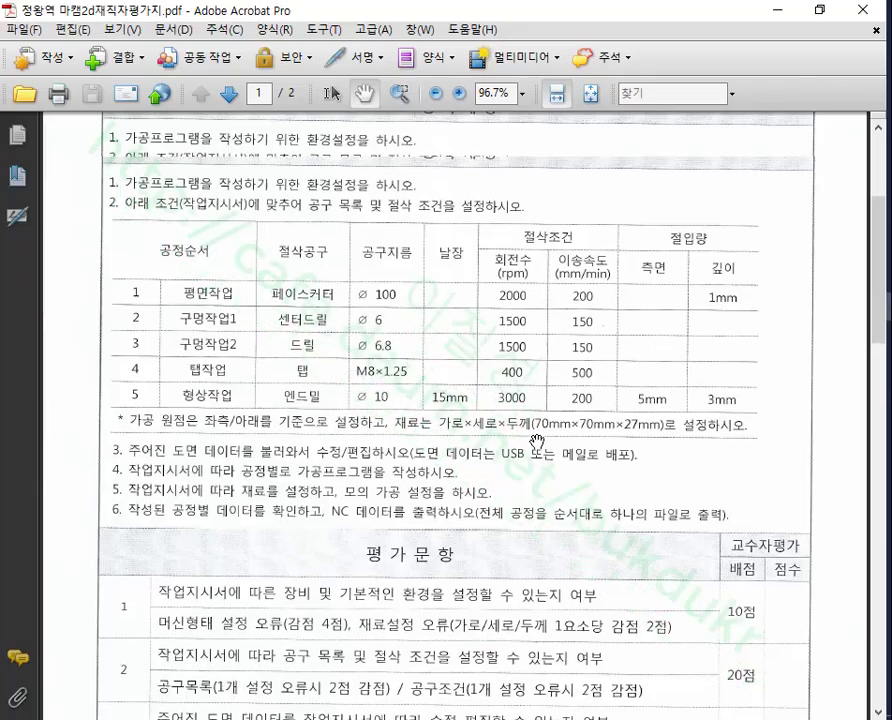
scroll(550, 415, down, 15)
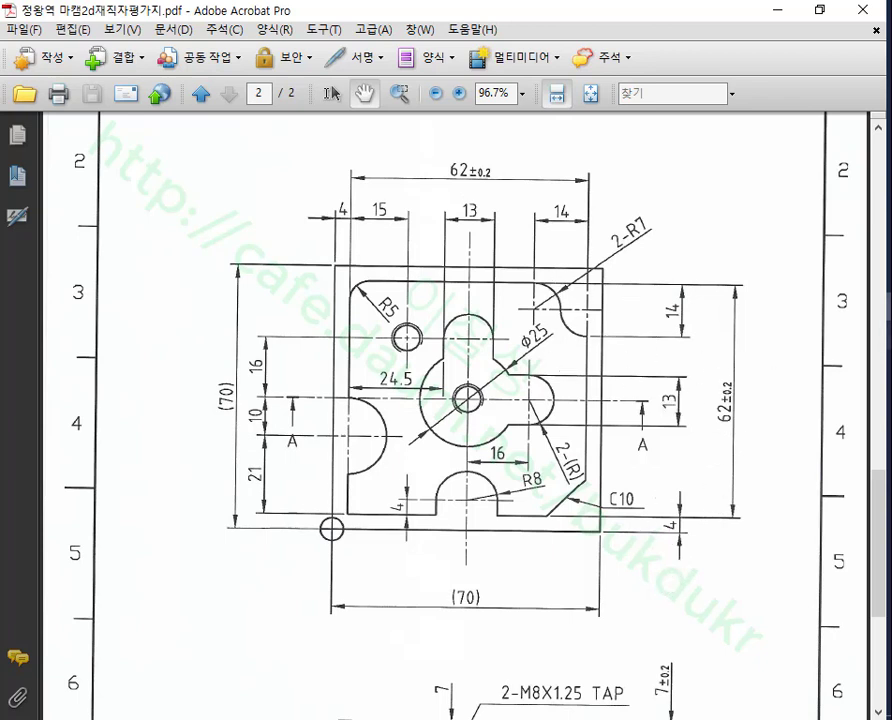
click(785, 330)
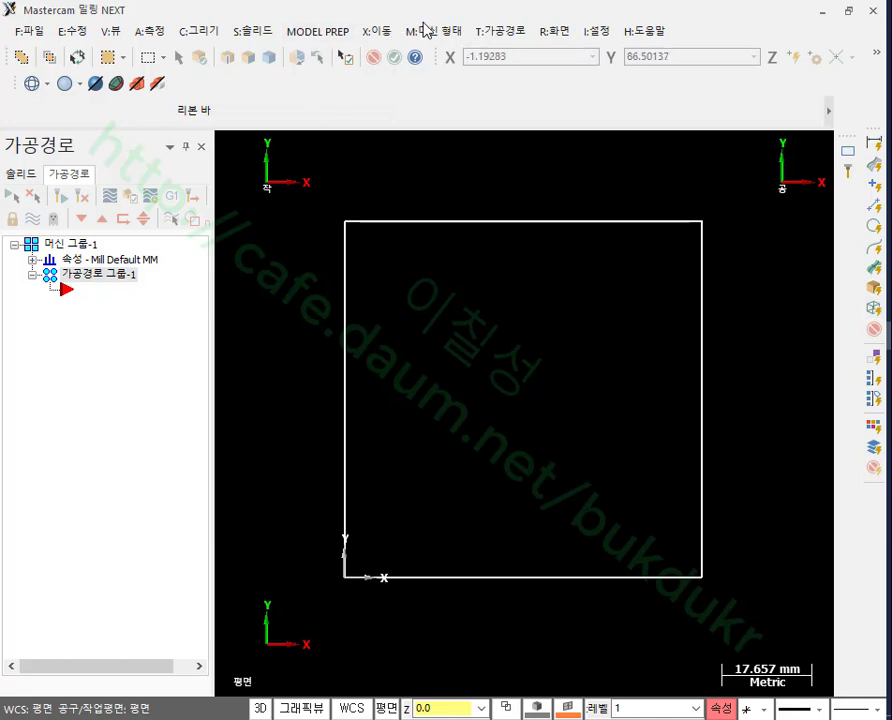
Step: Switch to Mastercam and contour-offset the 70 mm square inward by 4 mm as a single copy
click(381, 30)
click(382, 221)
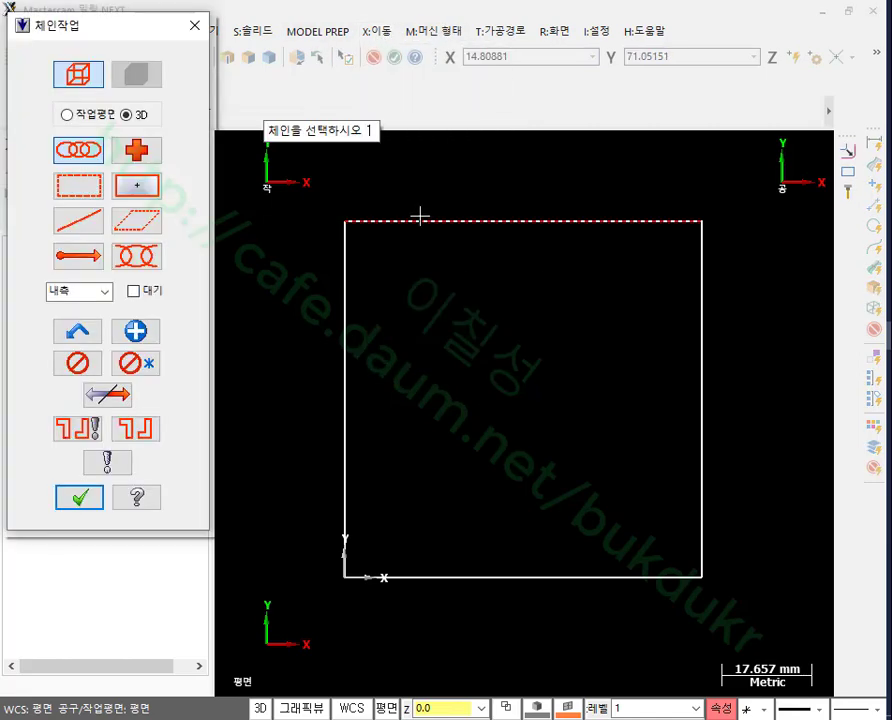
click(348, 514)
click(80, 497)
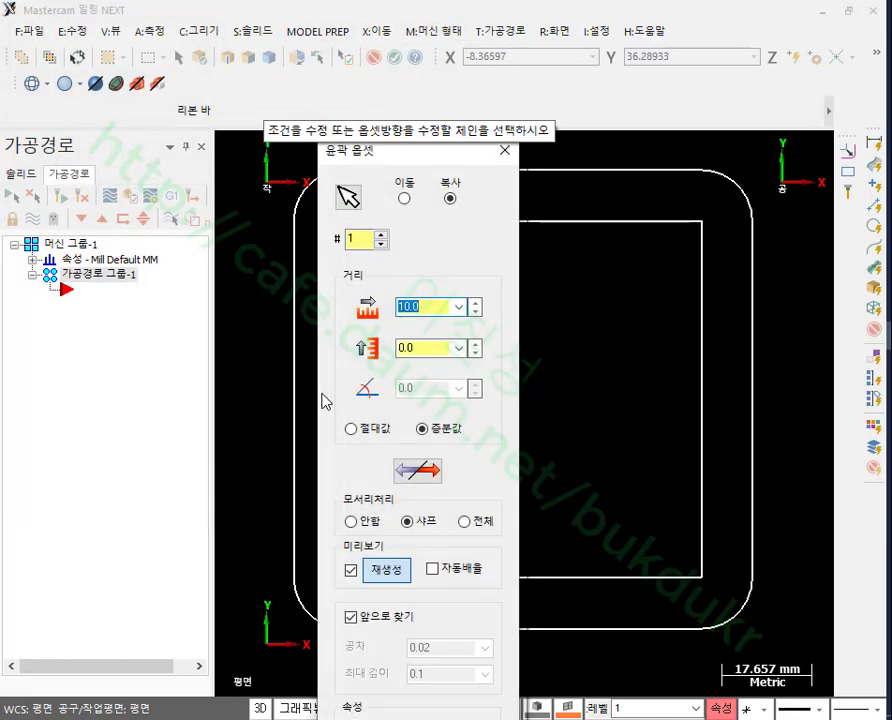
text(4)
key(Return)
click(418, 471)
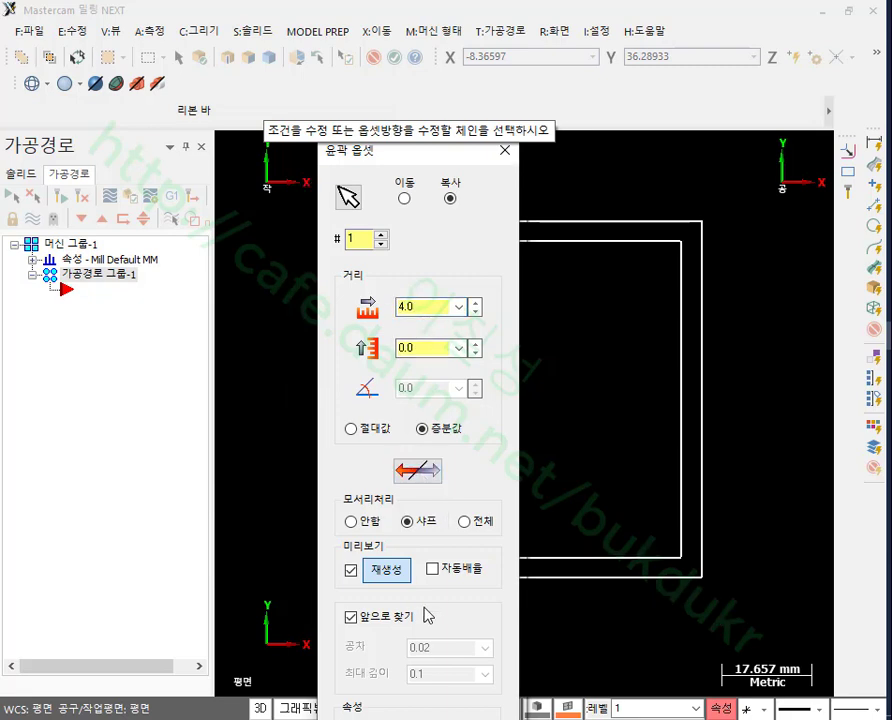
drag(441, 155, 195, 25)
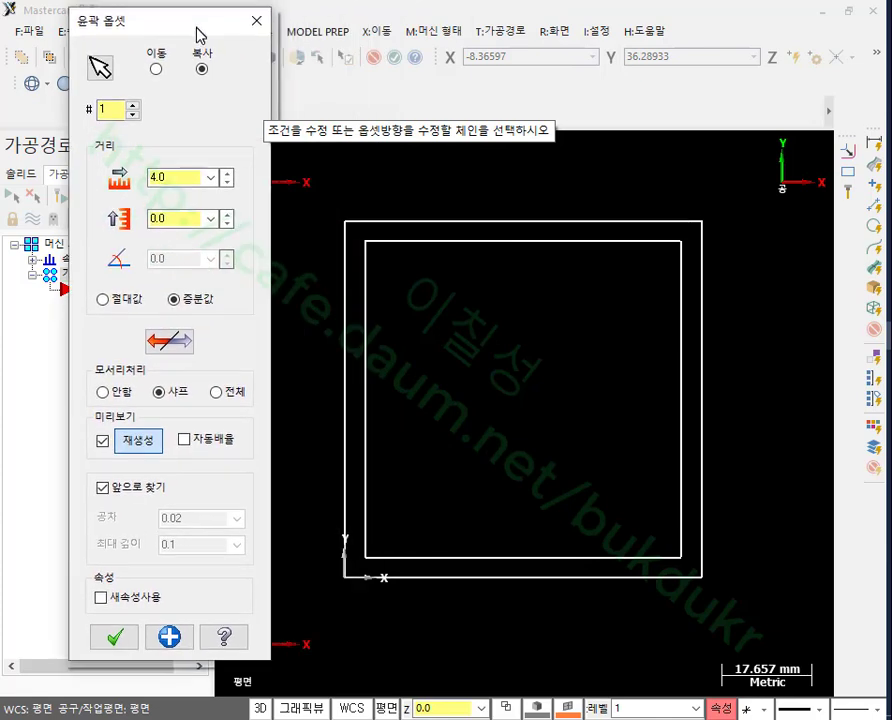
click(114, 640)
Step: Fillet the inner square's upper-left corner with a 5 mm radius
scroll(458, 366, up, 1)
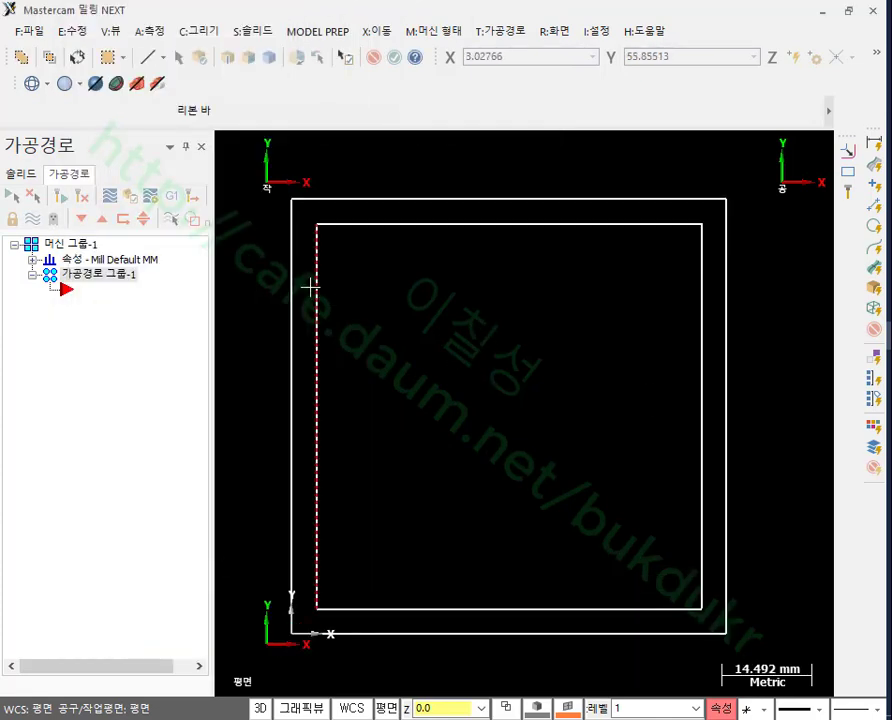
click(198, 31)
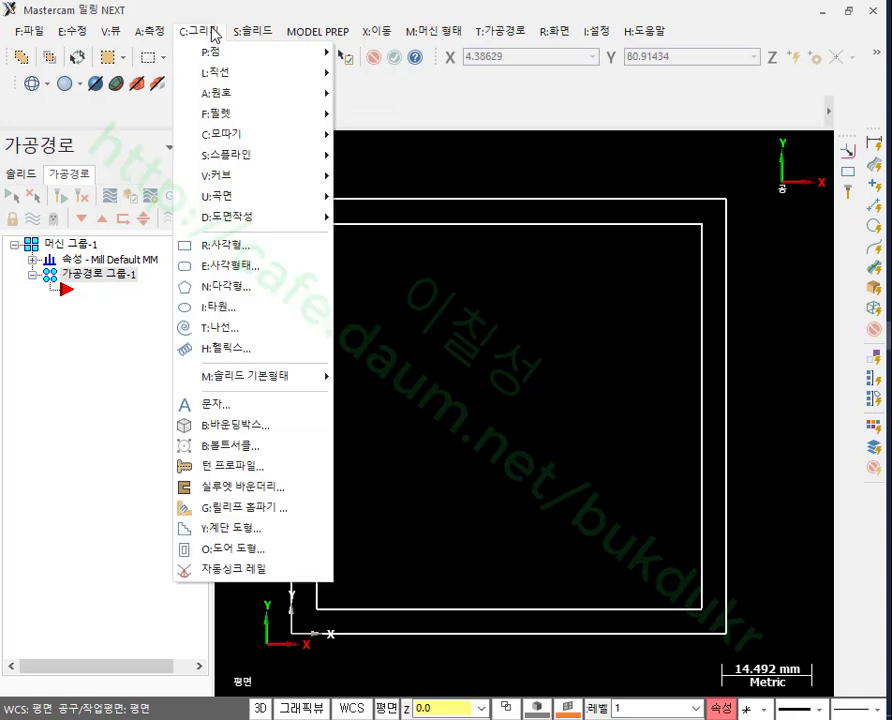
mouse_move(230, 114)
click(390, 115)
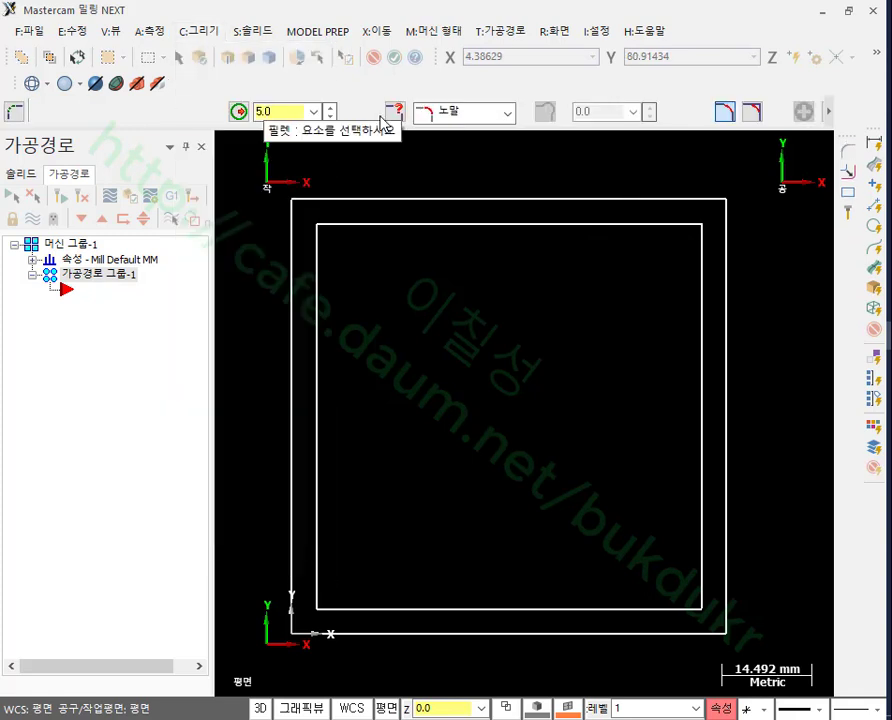
click(318, 238)
click(379, 225)
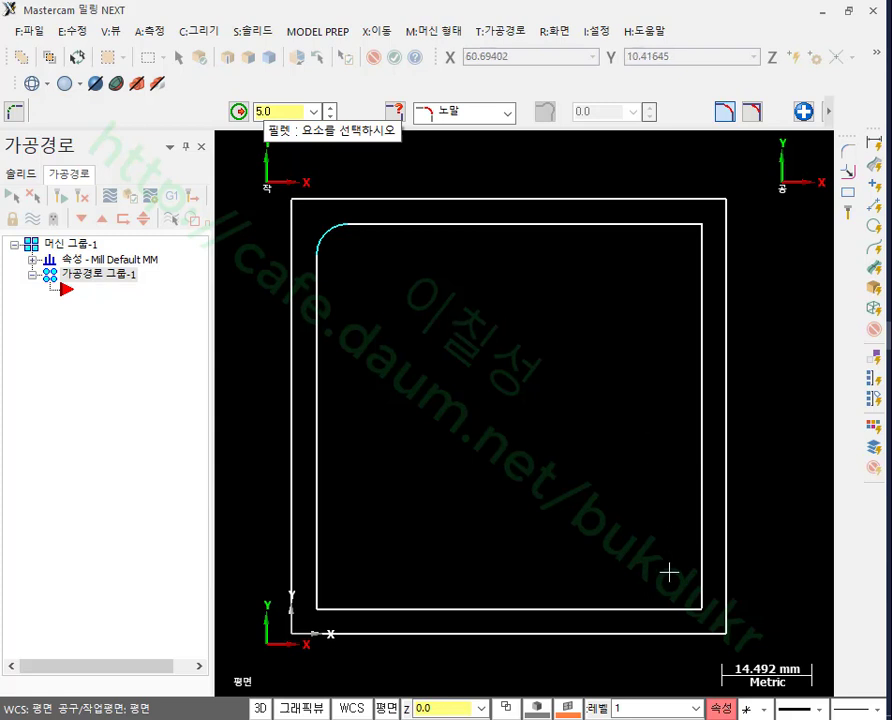
Step: Chamfer the inner square's lower-right corner with a single distance of 10 mm
click(198, 31)
mouse_move(236, 133)
click(384, 134)
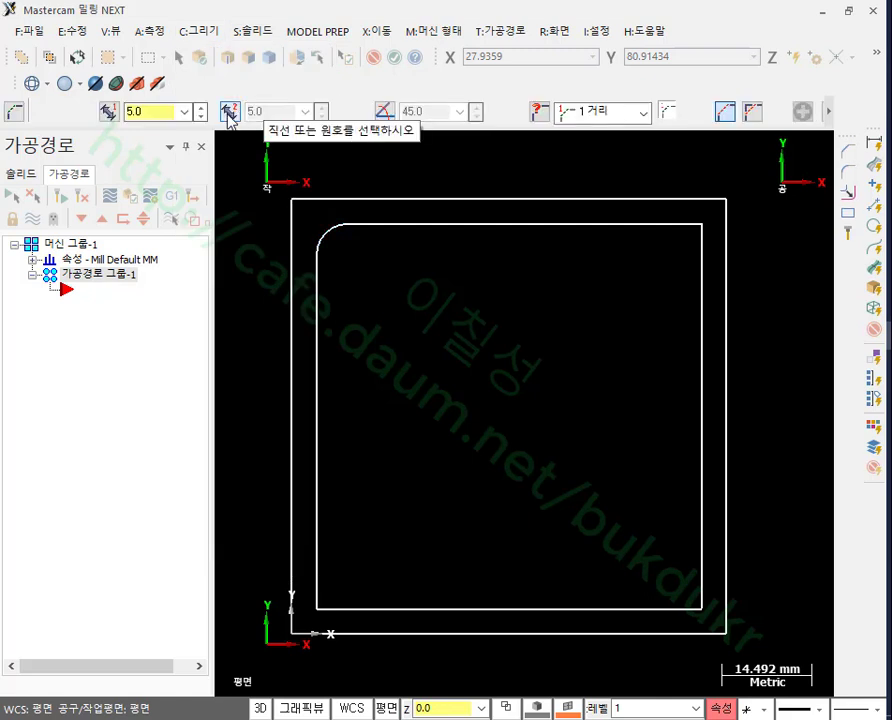
click(166, 109)
text(10)
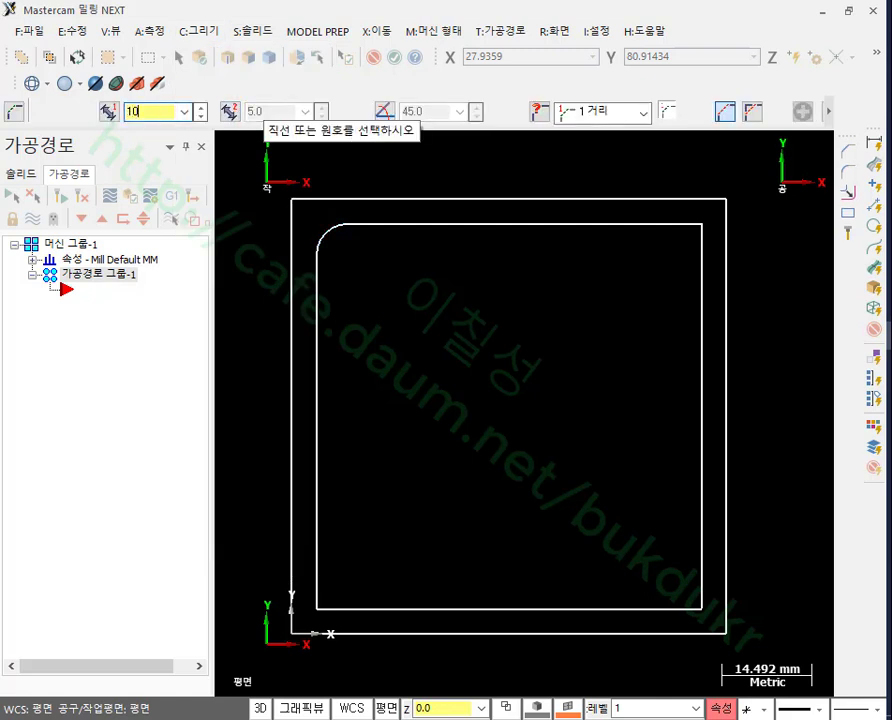
text(.0)
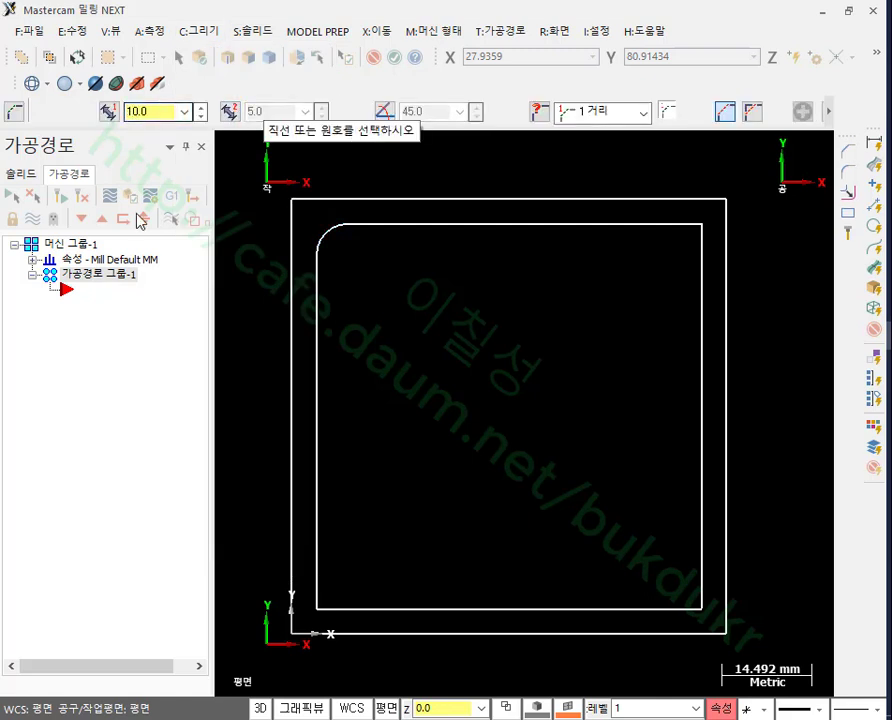
click(614, 605)
click(688, 501)
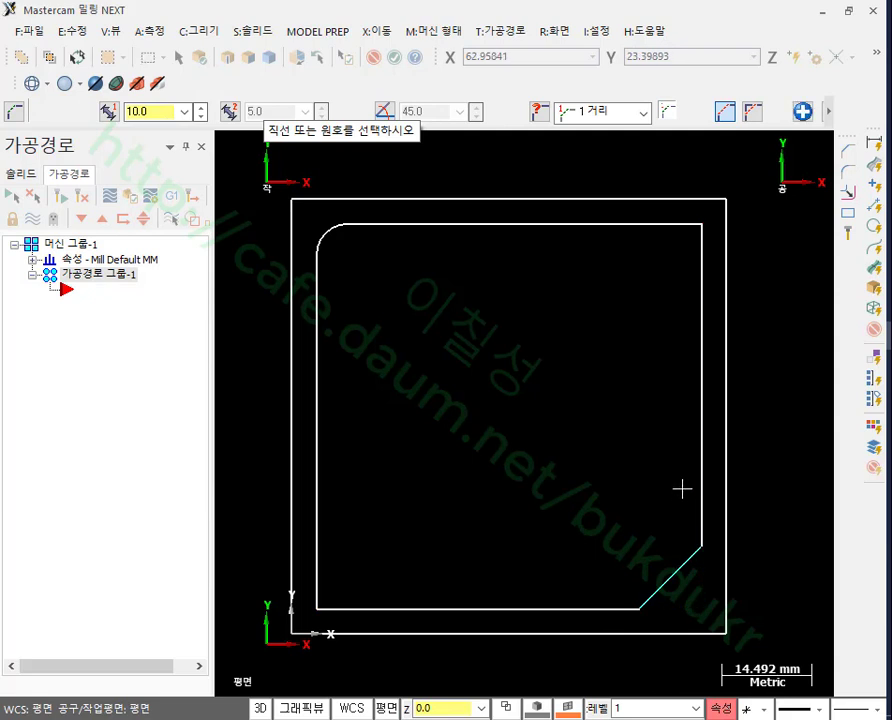
scroll(650, 515, down, 1)
scroll(484, 632, up, 2)
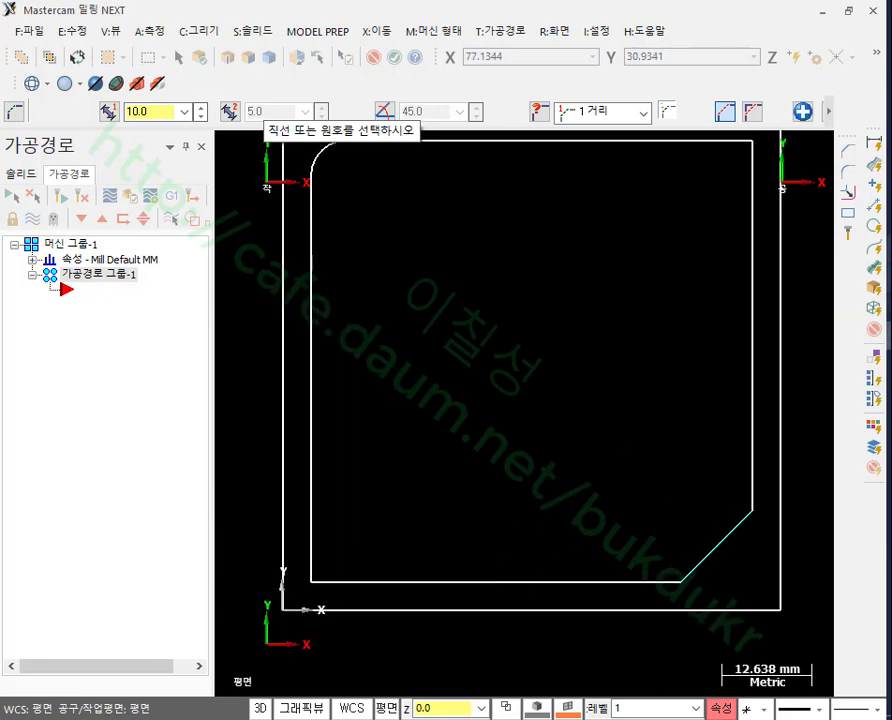
Step: Check the PDF drawing in Acrobat, and in Mastercam draw an 8 mm radius circle centred 8 mm above the outer square's bottom edge midpoint
key(alt+Tab)
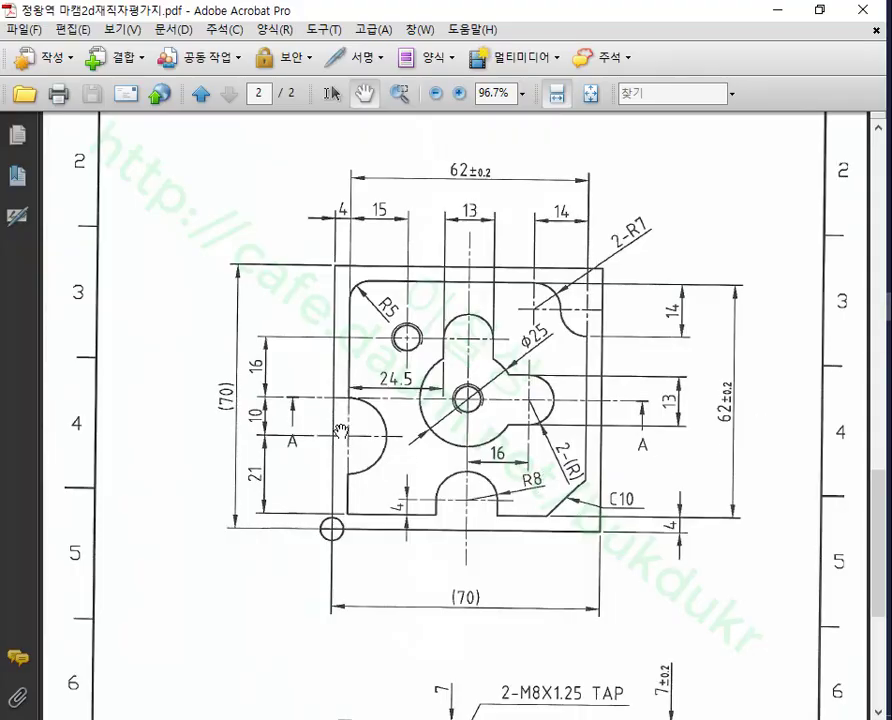
key(alt+Tab)
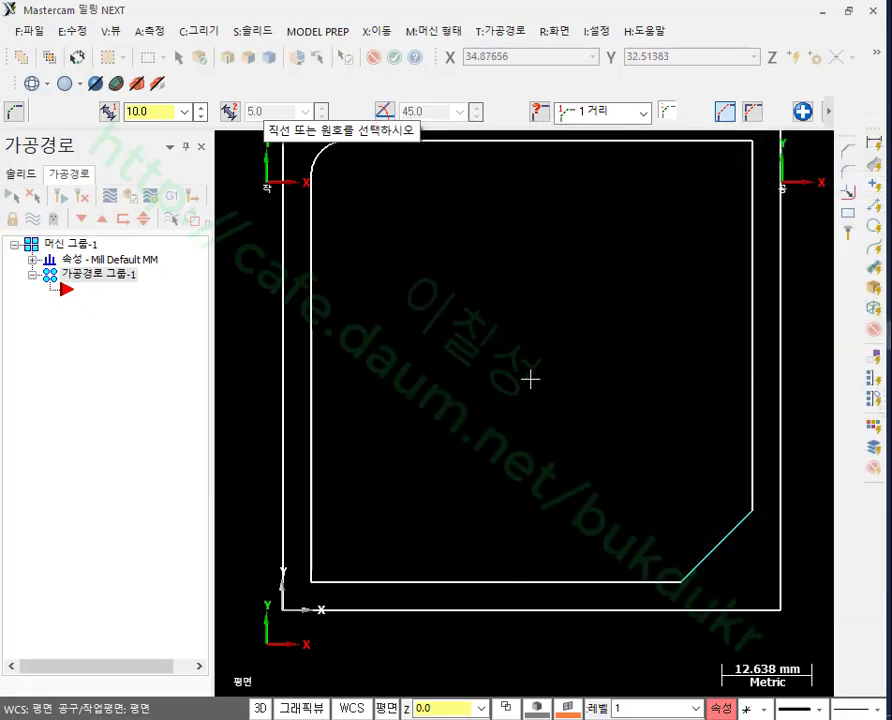
click(193, 32)
mouse_move(224, 93)
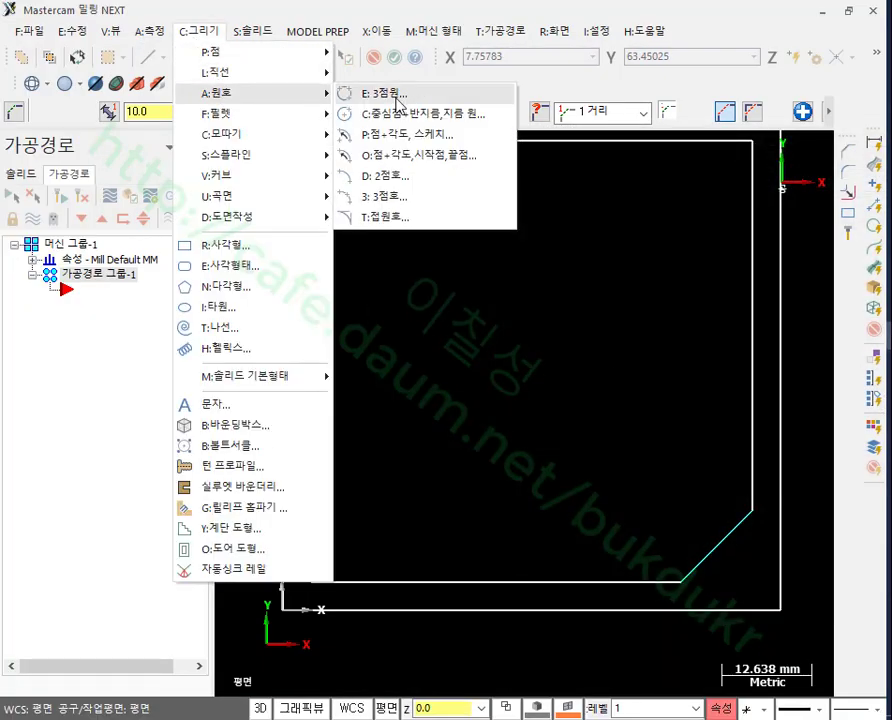
click(402, 110)
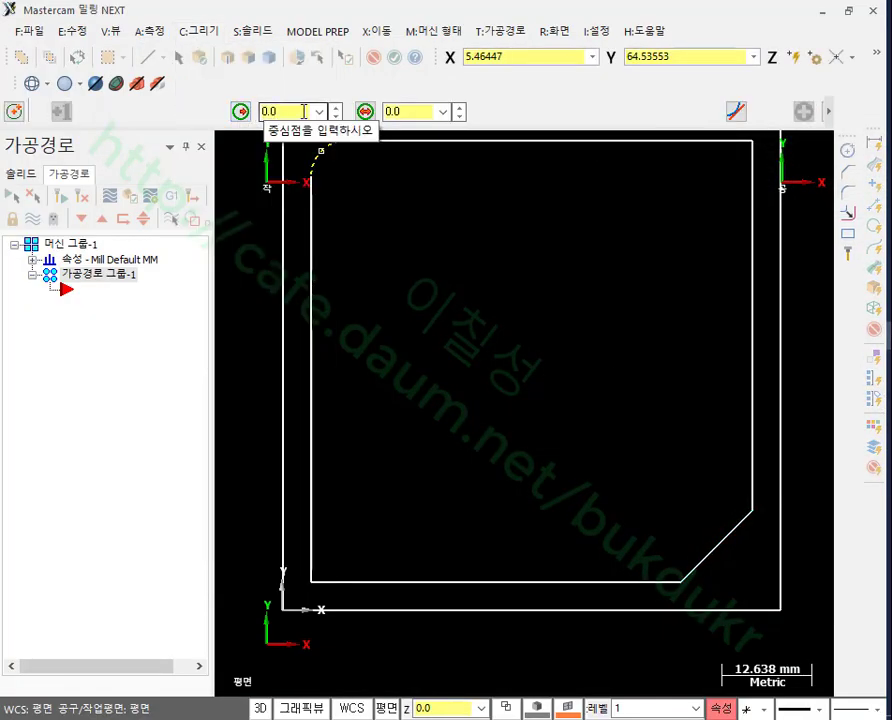
click(301, 111)
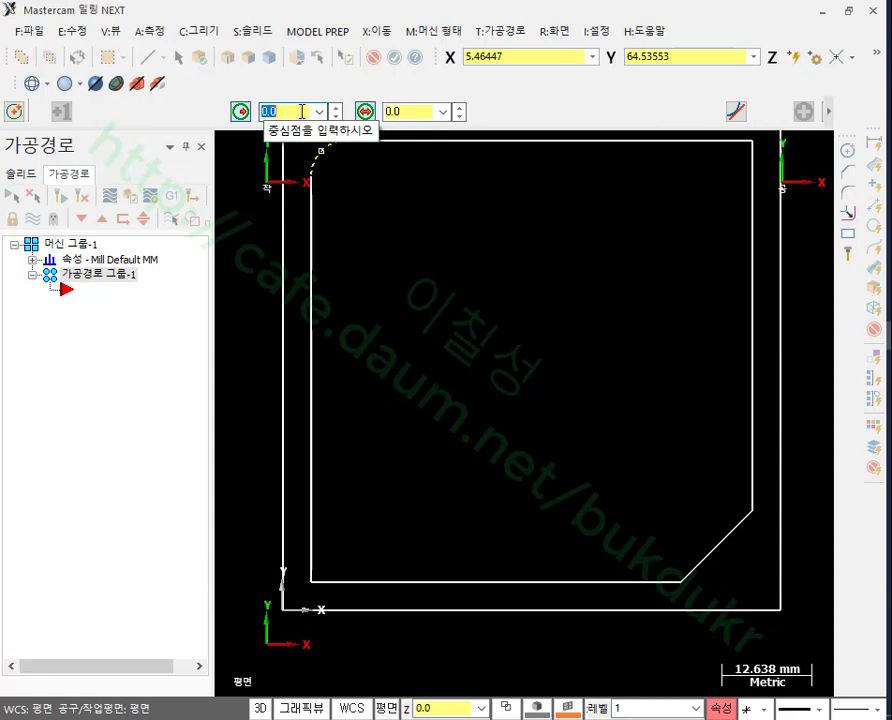
text(8)
key(Return)
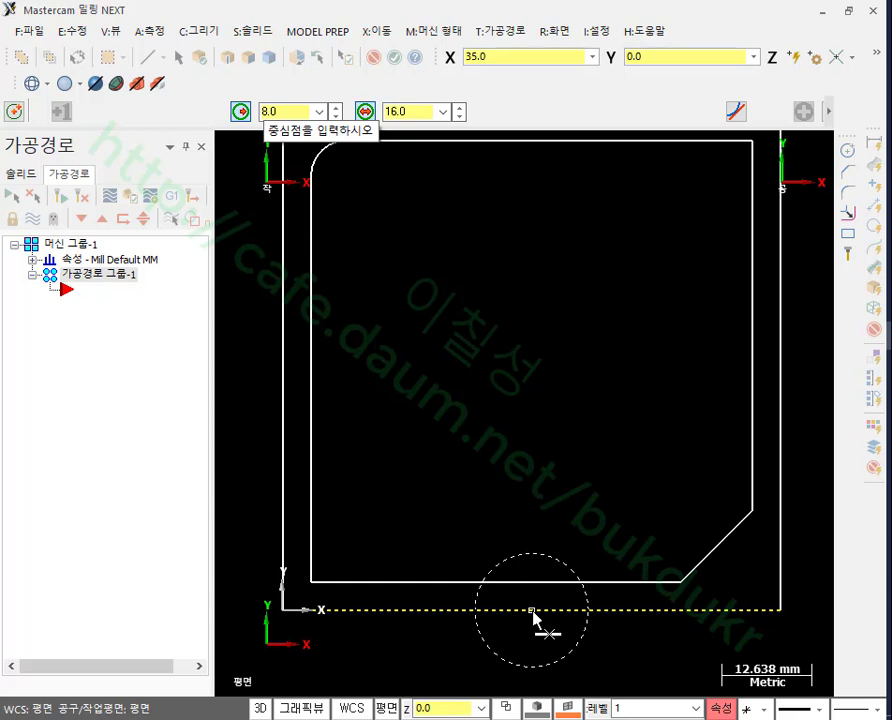
key(space)
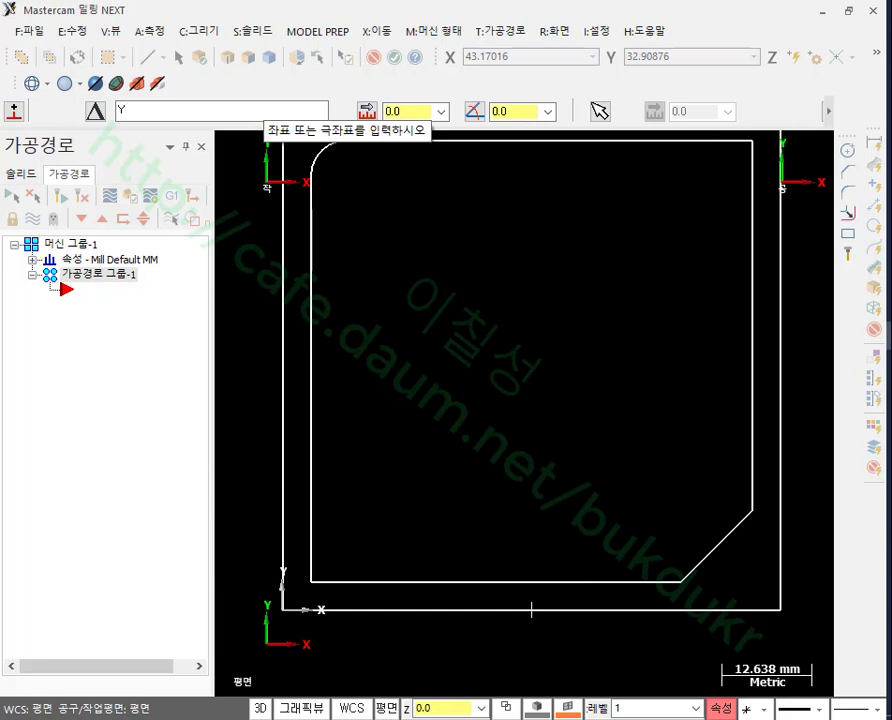
text(Y8)
key(Return)
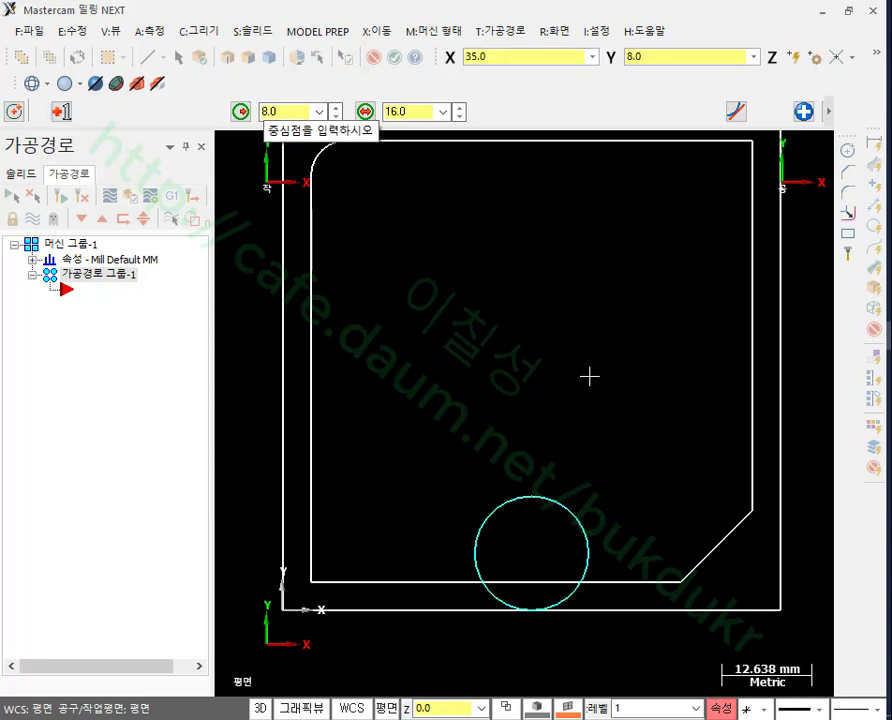
scroll(668, 352, down, 1)
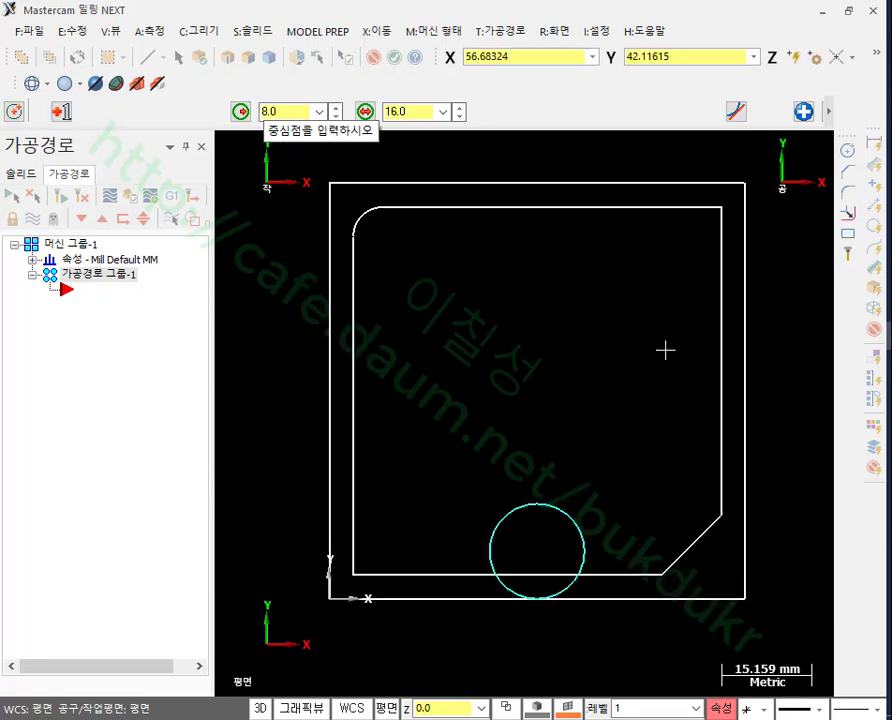
scroll(433, 604, up, 2)
scroll(649, 324, down, 1)
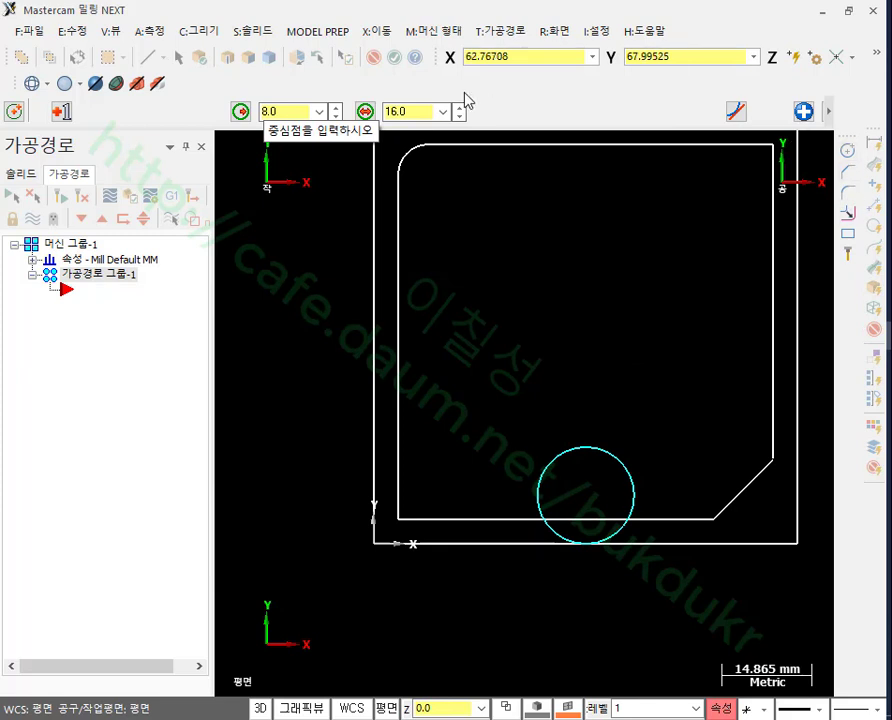
Step: Draw vertical lines down from the 8 mm circle's left and right quadrant points to below the outer square, the right one about 19 mm long
click(200, 31)
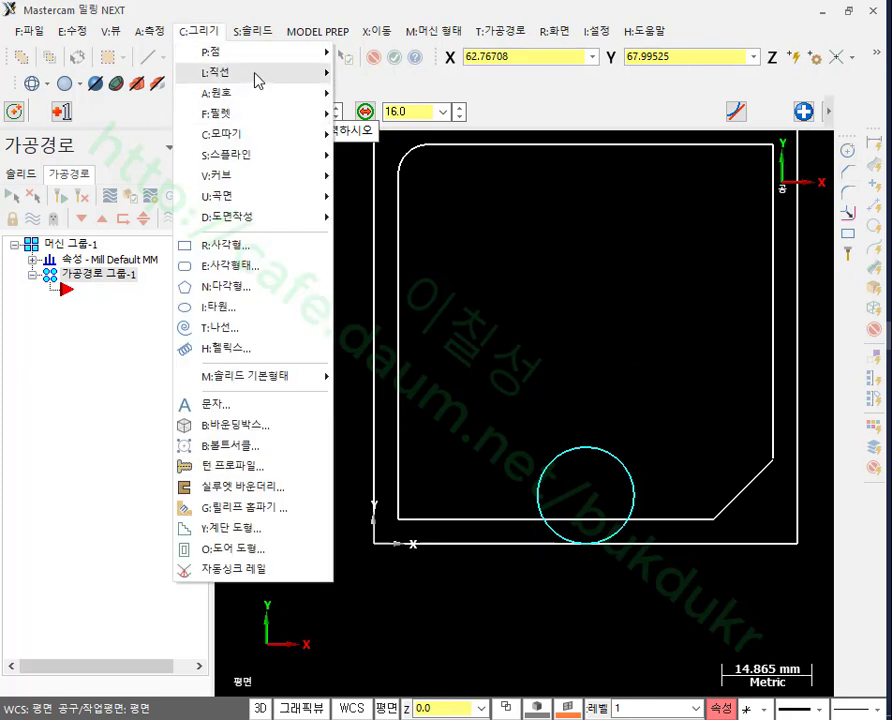
mouse_move(260, 72)
click(380, 72)
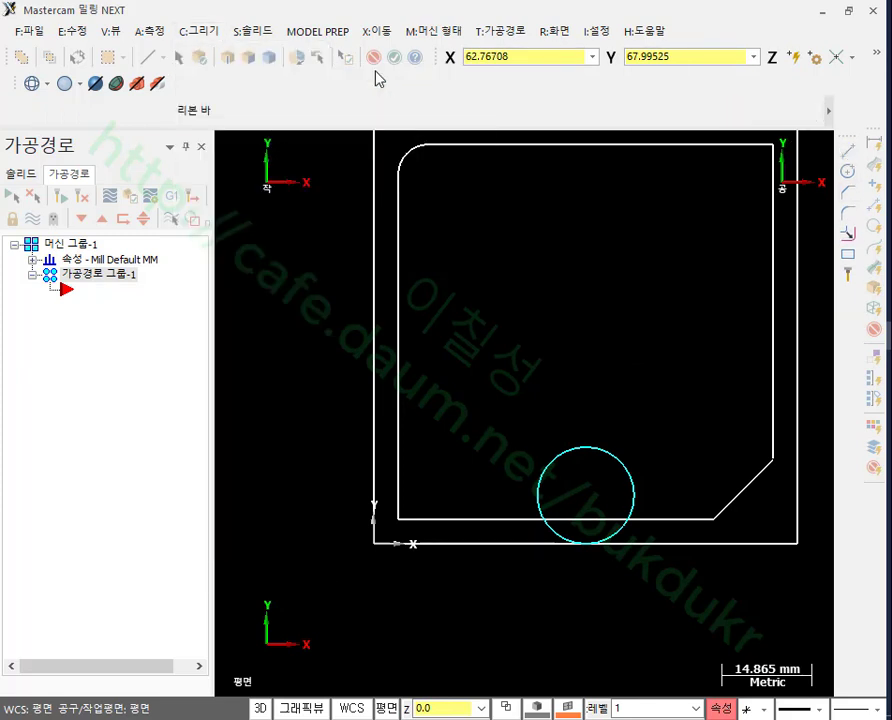
click(540, 499)
click(538, 597)
click(633, 495)
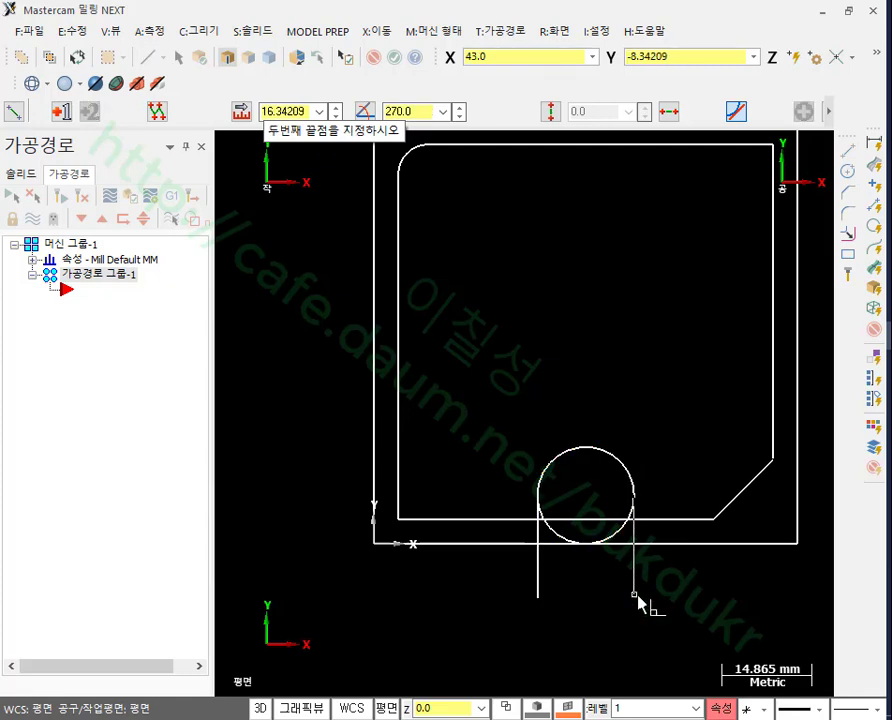
click(633, 612)
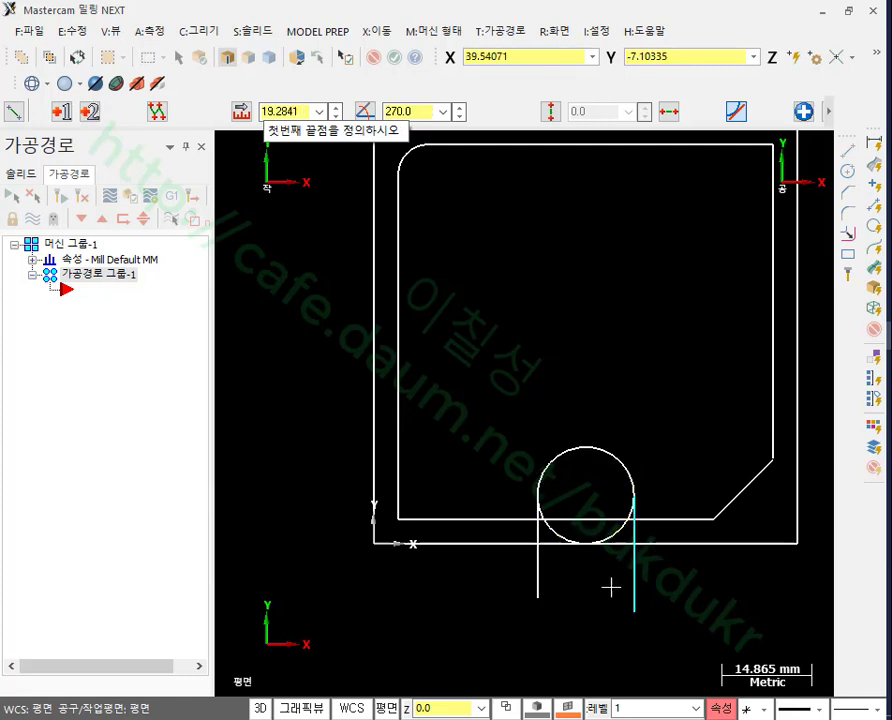
scroll(632, 603, up, 1)
scroll(698, 630, down, 2)
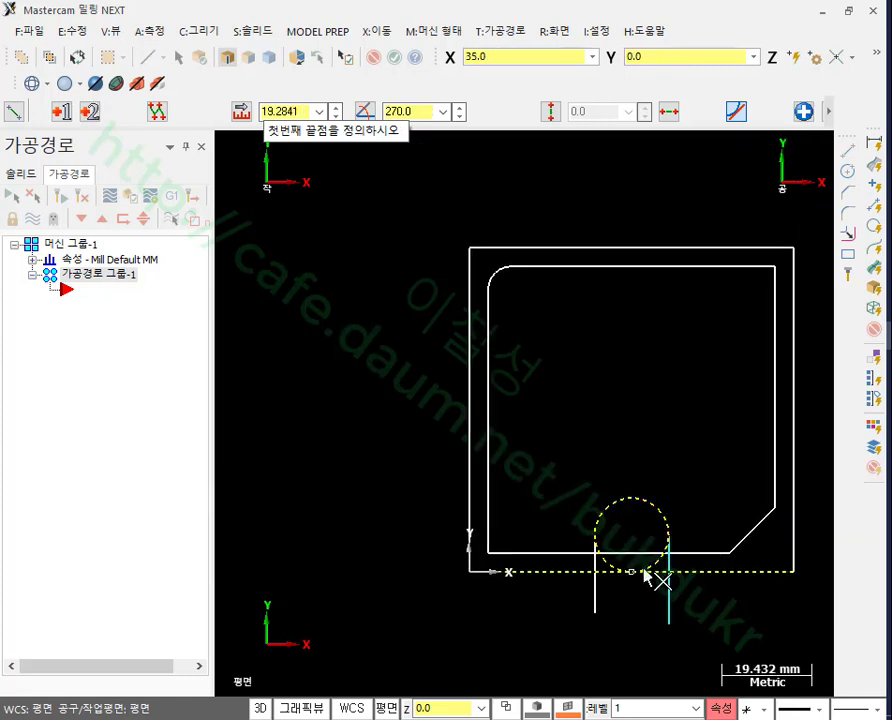
scroll(504, 440, up, 1)
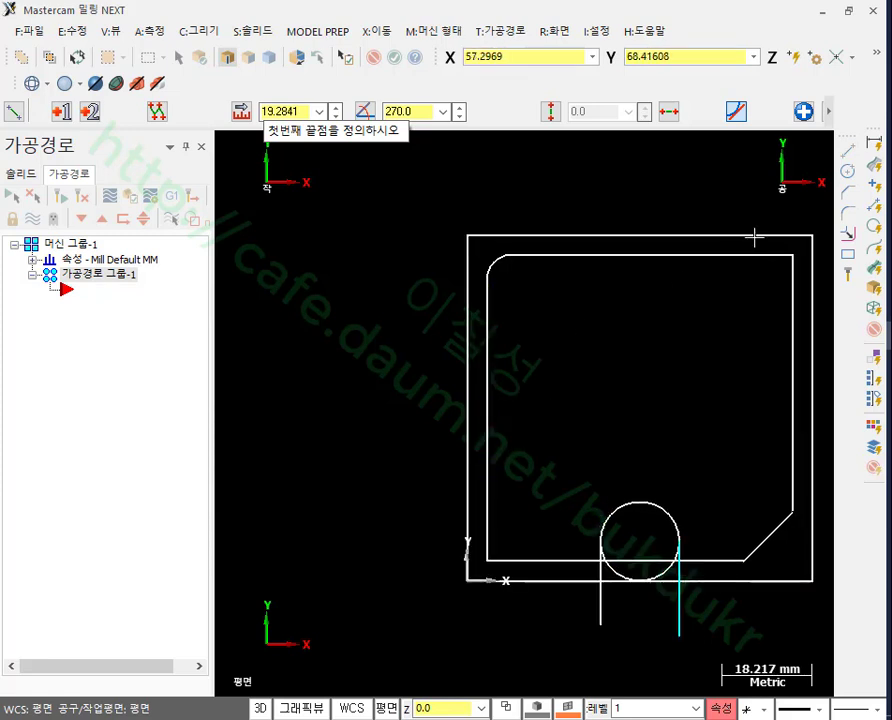
Step: Draw a 10 mm radius circle centred on the inner square's left edge, 21 mm above its lower-left corner
click(848, 171)
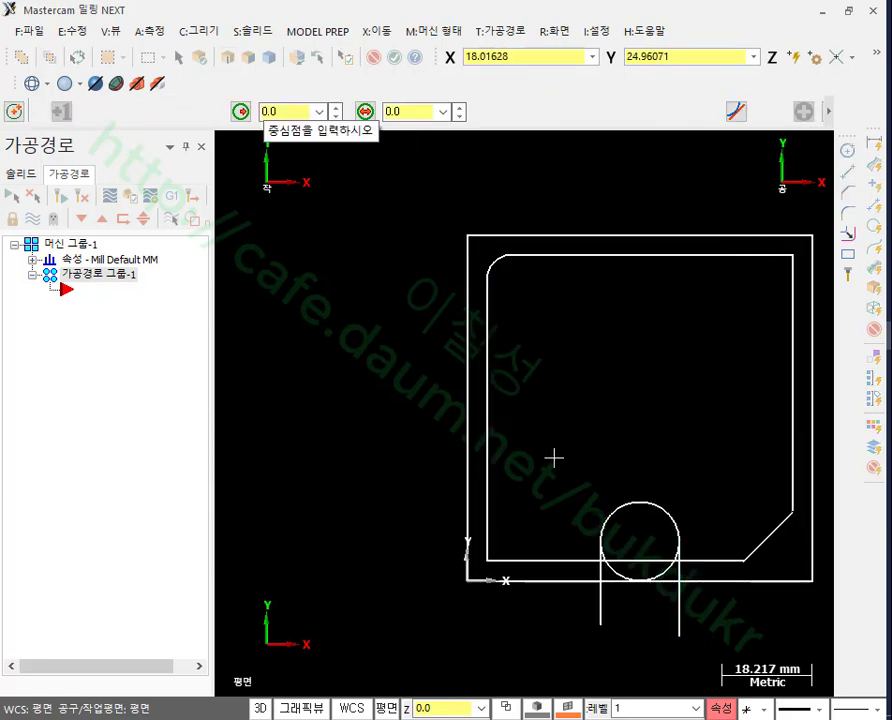
click(282, 111)
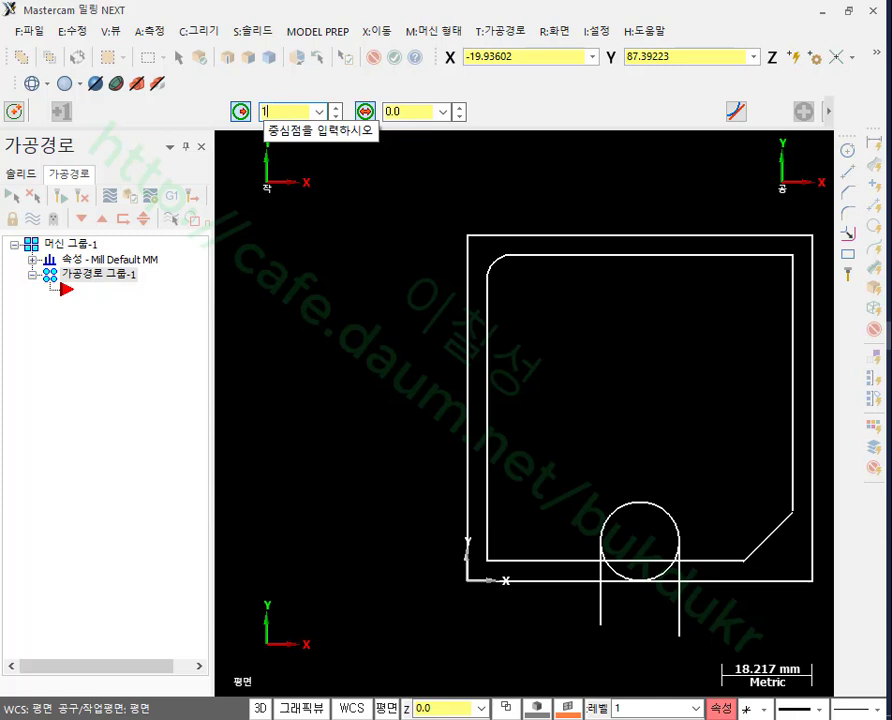
text(10)
key(Return)
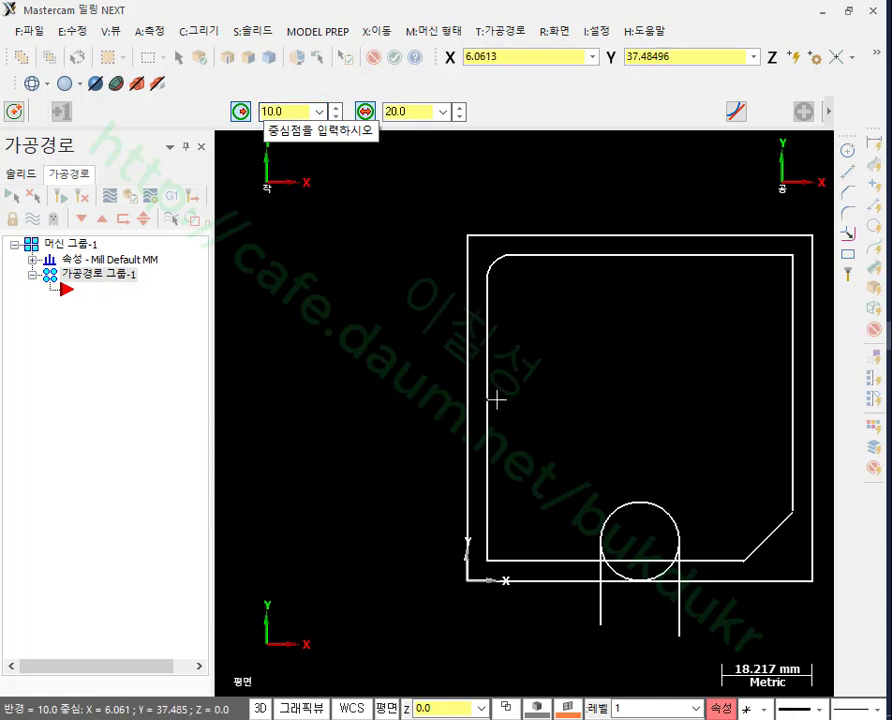
scroll(510, 540, up, 6)
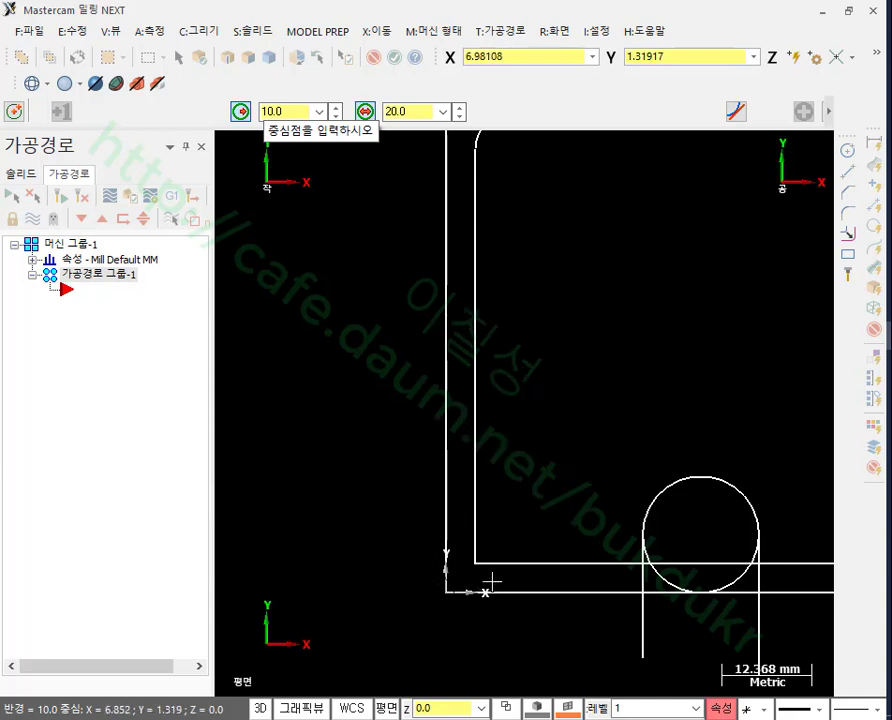
key(space)
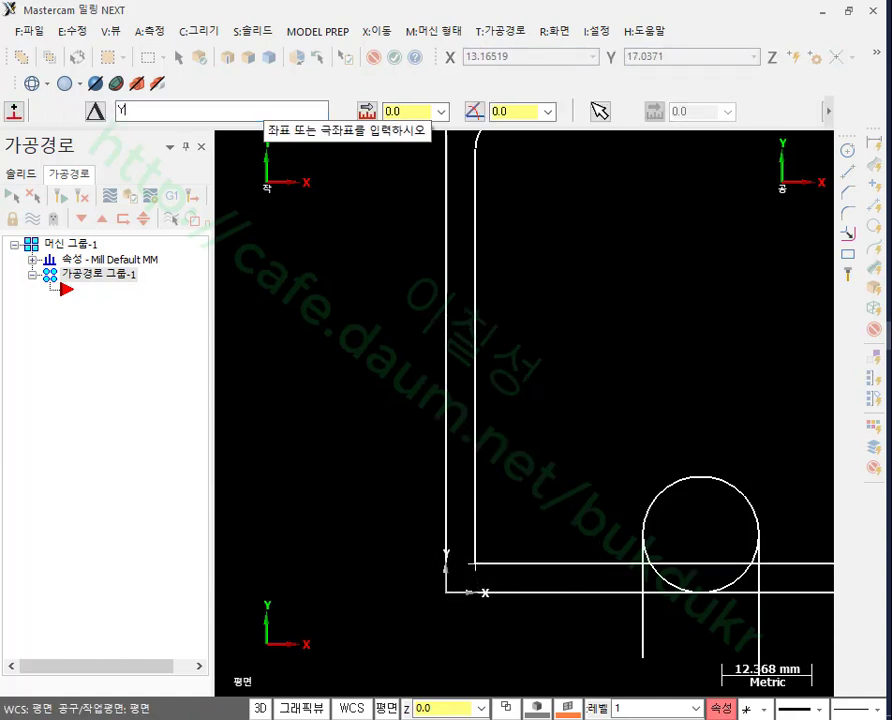
key(Return)
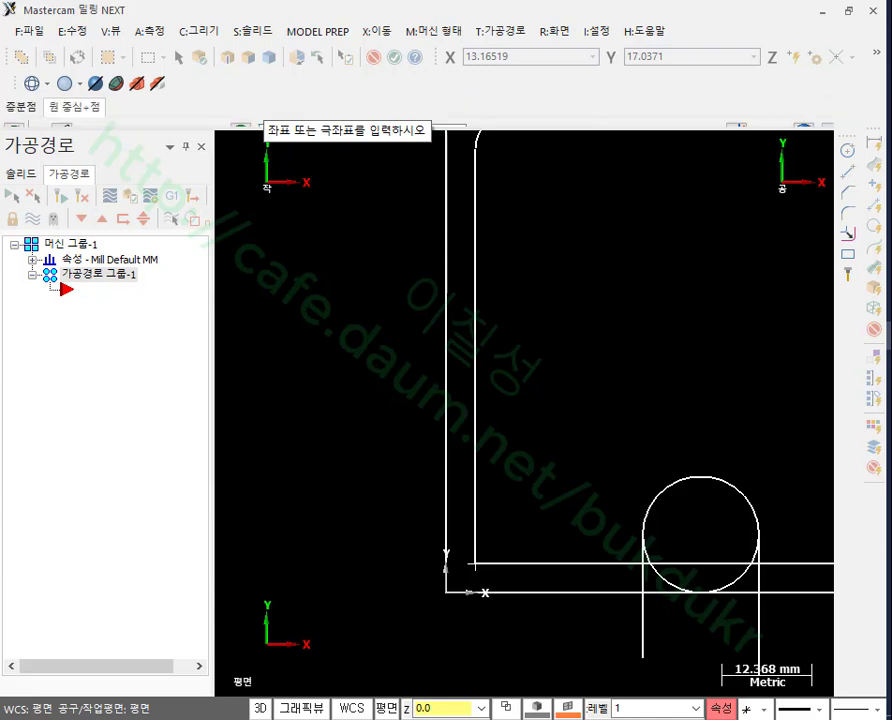
scroll(382, 365, down, 1)
scroll(382, 365, down, 2)
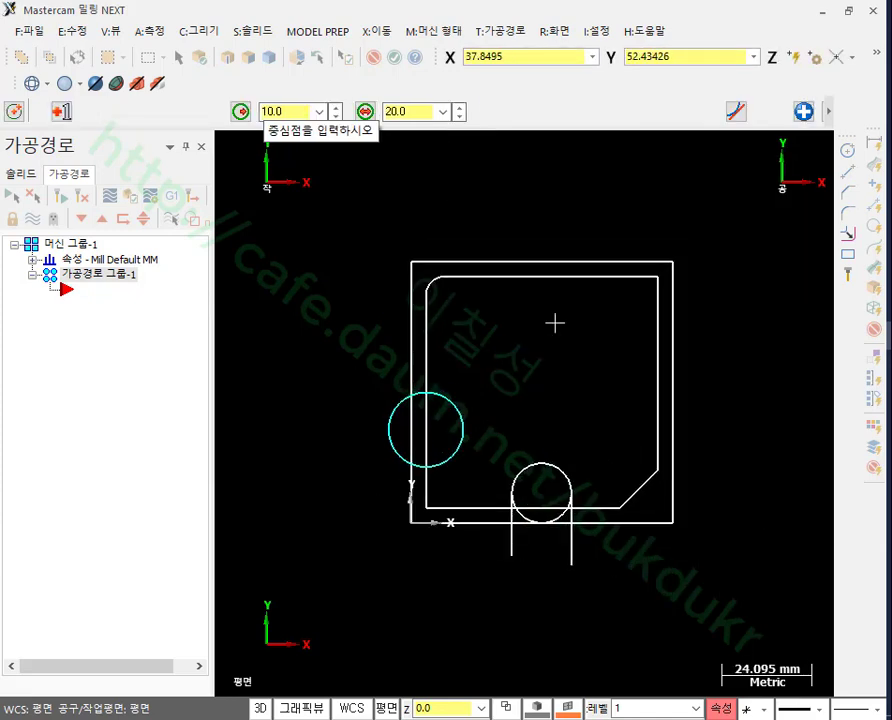
scroll(556, 320, up, 1)
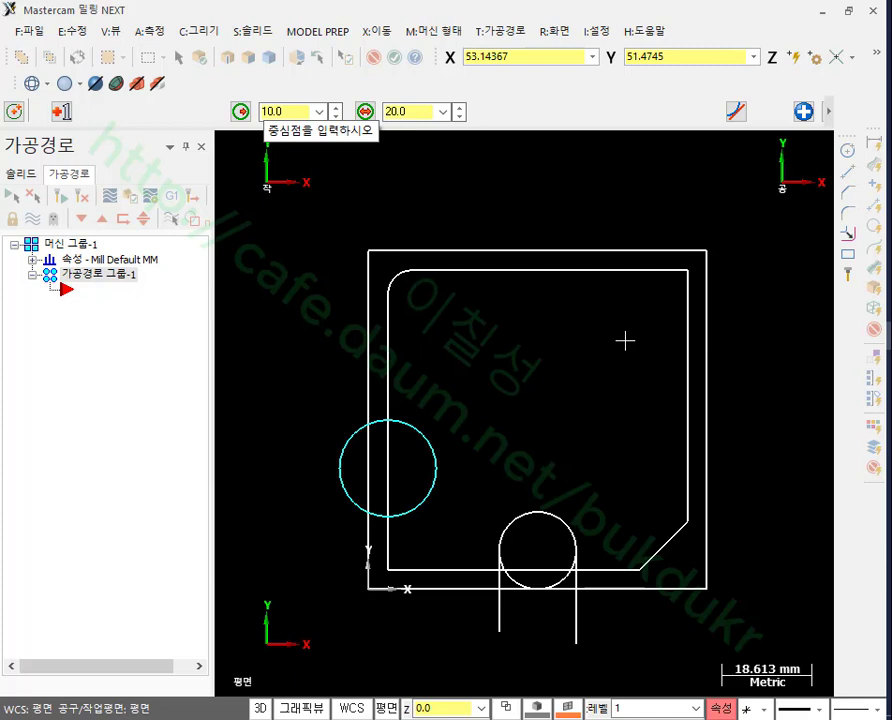
key(Escape)
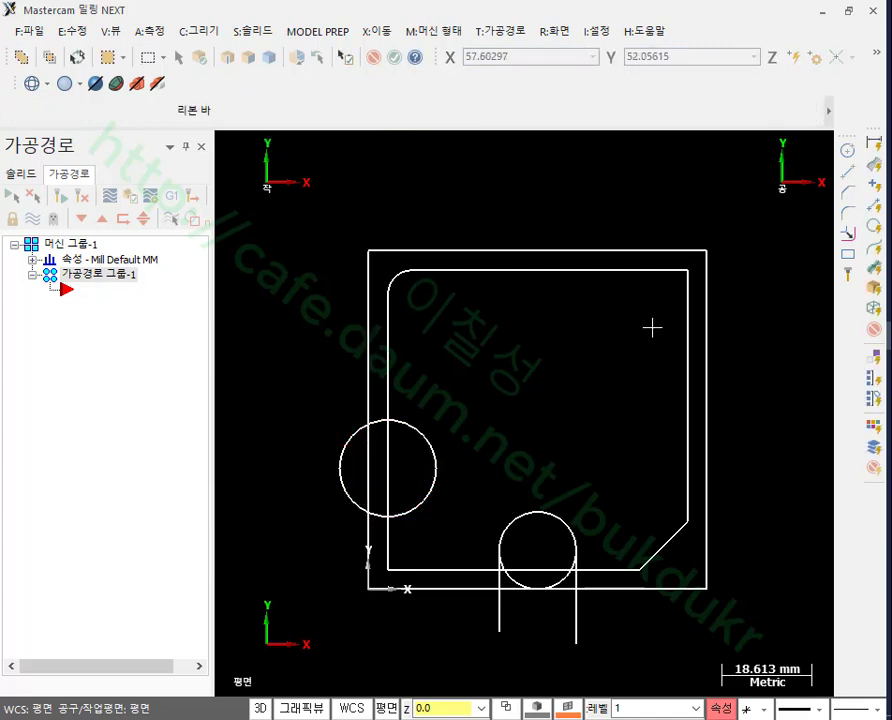
Step: Offset copies of the inner square's right and top edges 14 mm inward
scroll(736, 285, up, 2)
scroll(657, 326, down, 1)
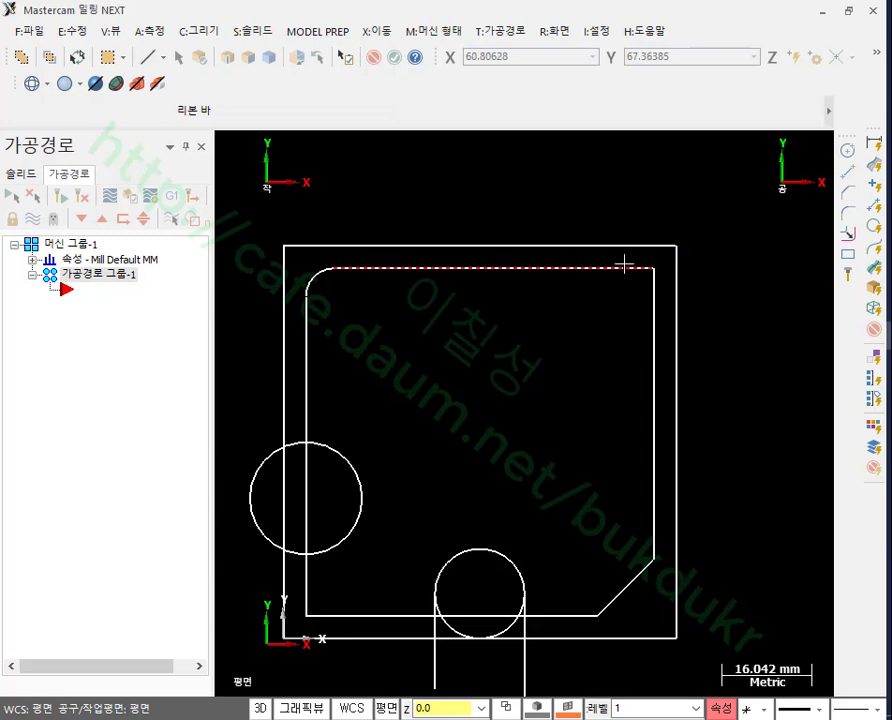
click(210, 32)
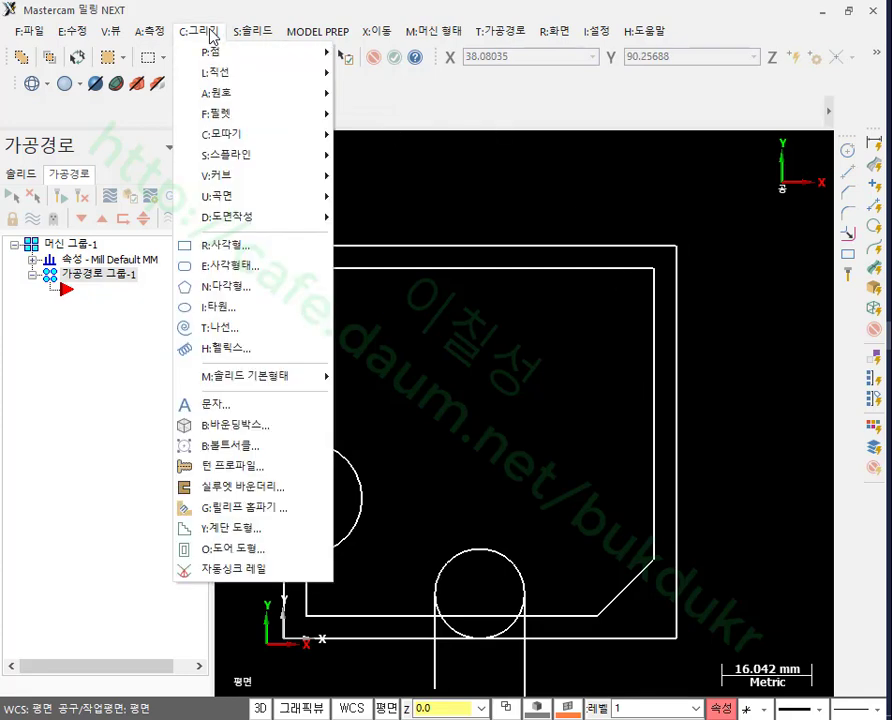
click(210, 32)
click(375, 32)
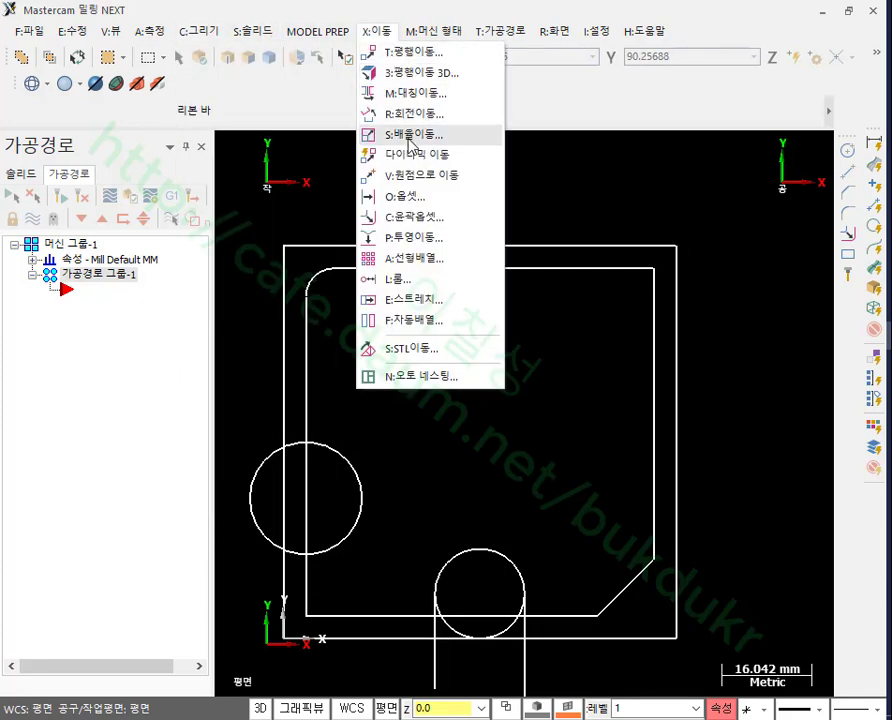
click(410, 197)
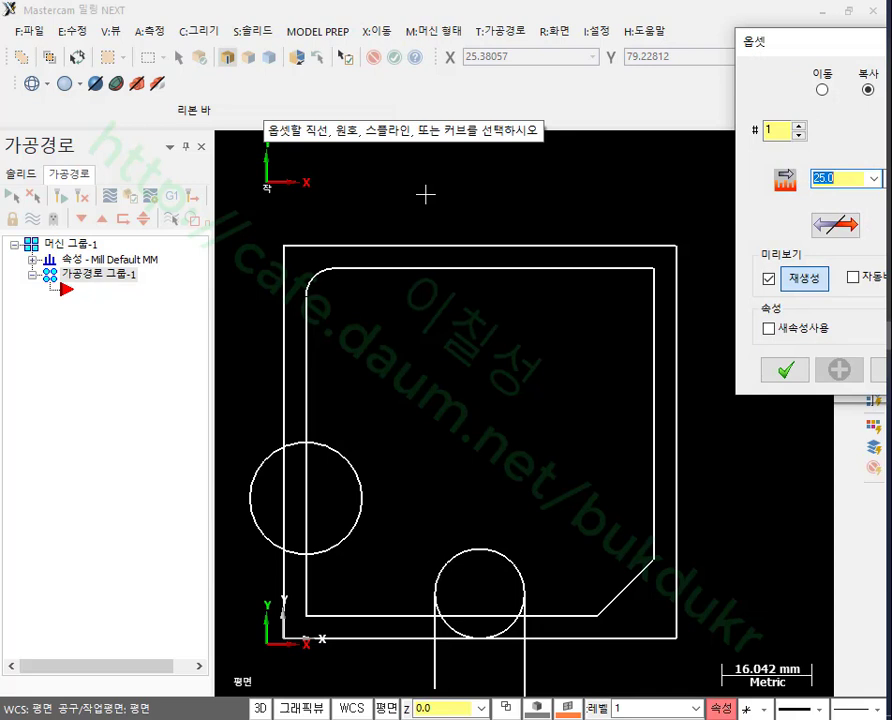
text(14)
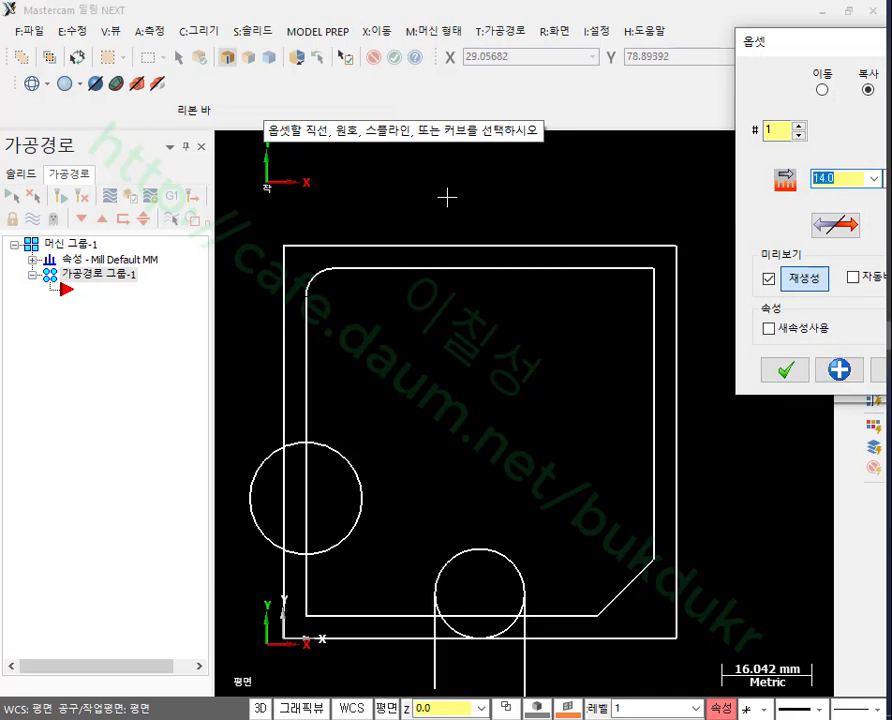
click(652, 314)
click(626, 266)
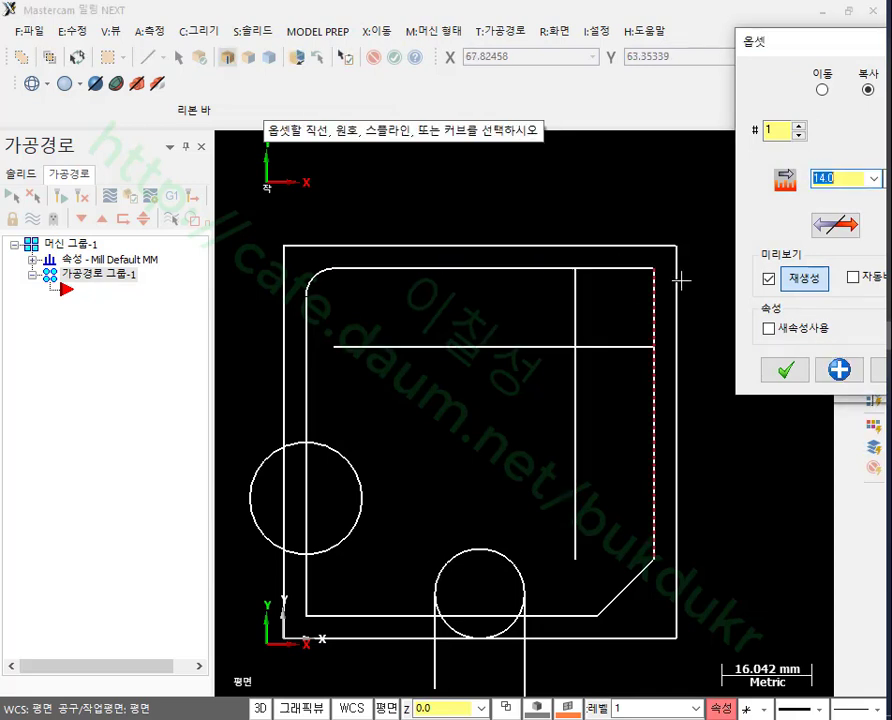
click(785, 370)
Step: Draw a 7 mm radius arc from 0 to 90 degrees at the vertical offset line's upper end, and place a second arc at its lower end
scroll(667, 227, up, 2)
scroll(663, 232, up, 3)
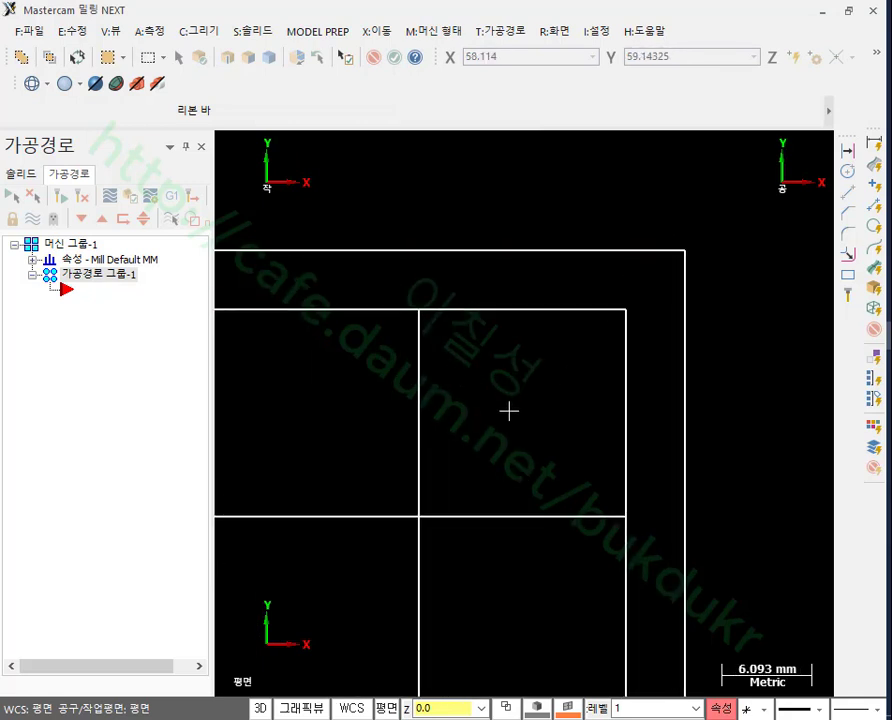
click(200, 31)
mouse_move(226, 94)
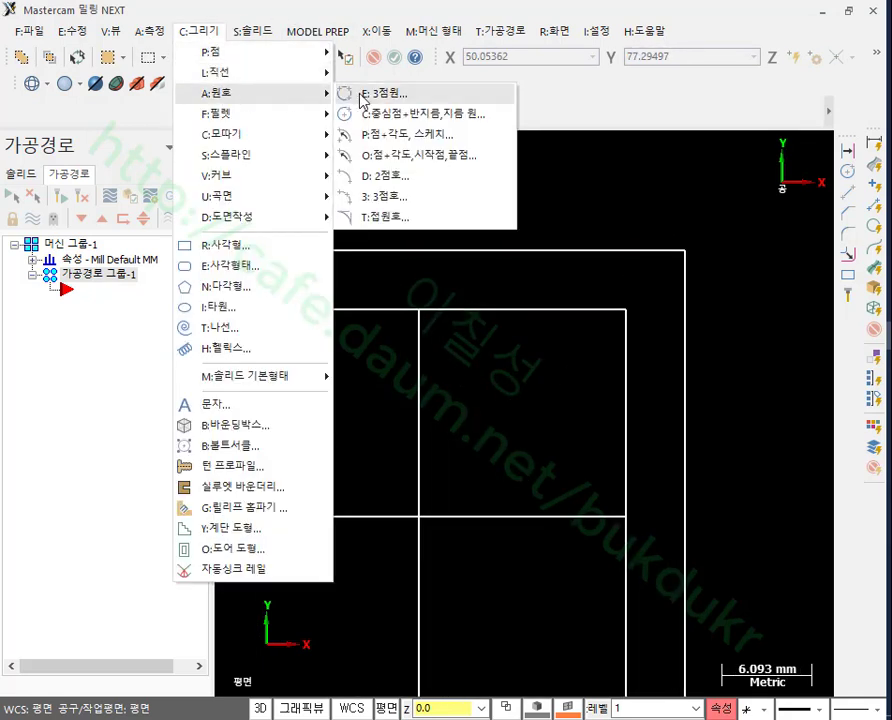
click(428, 157)
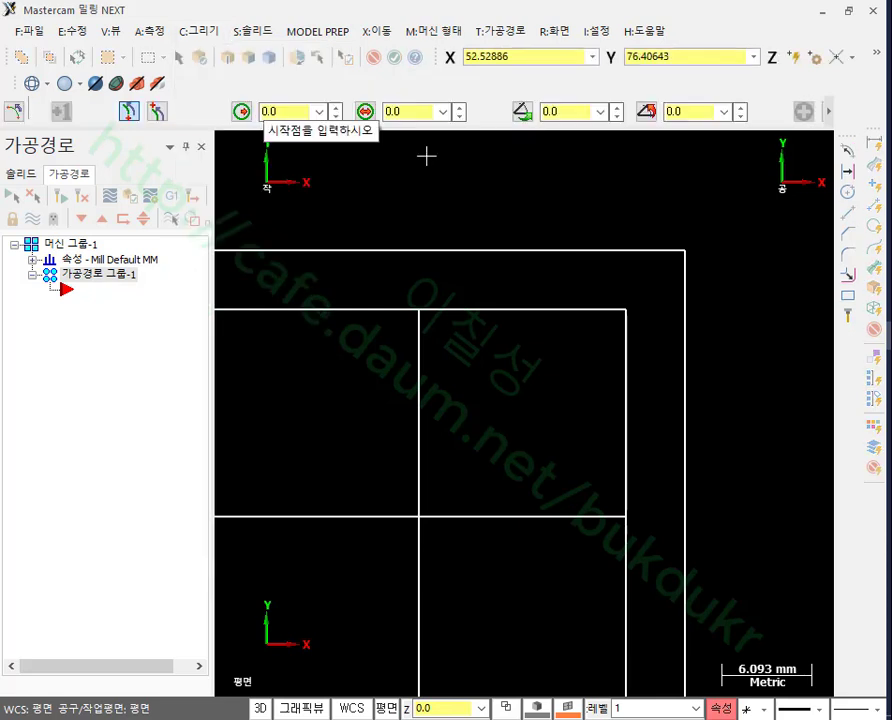
click(420, 308)
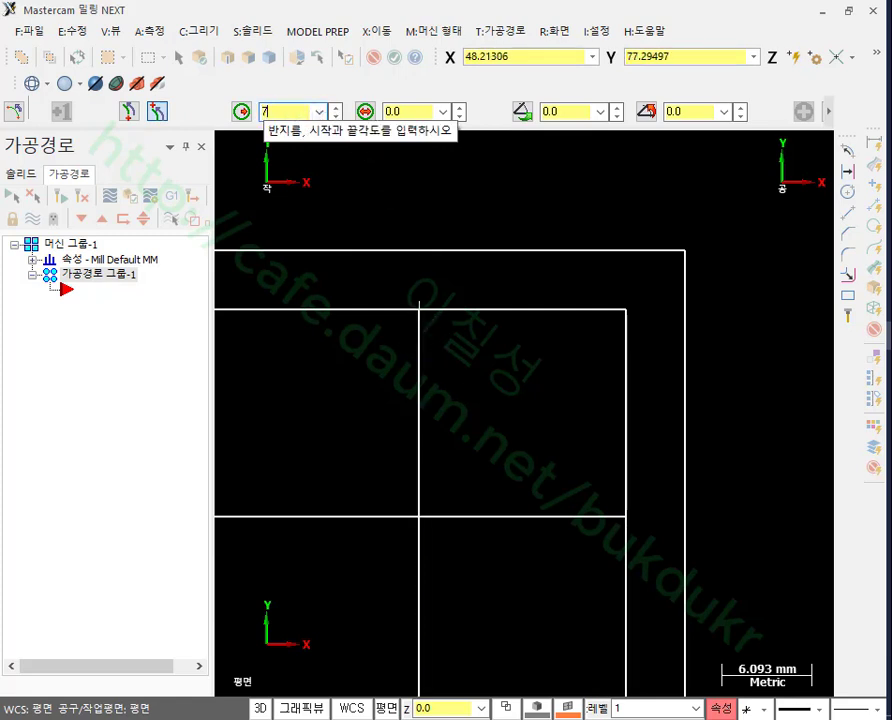
key(Return)
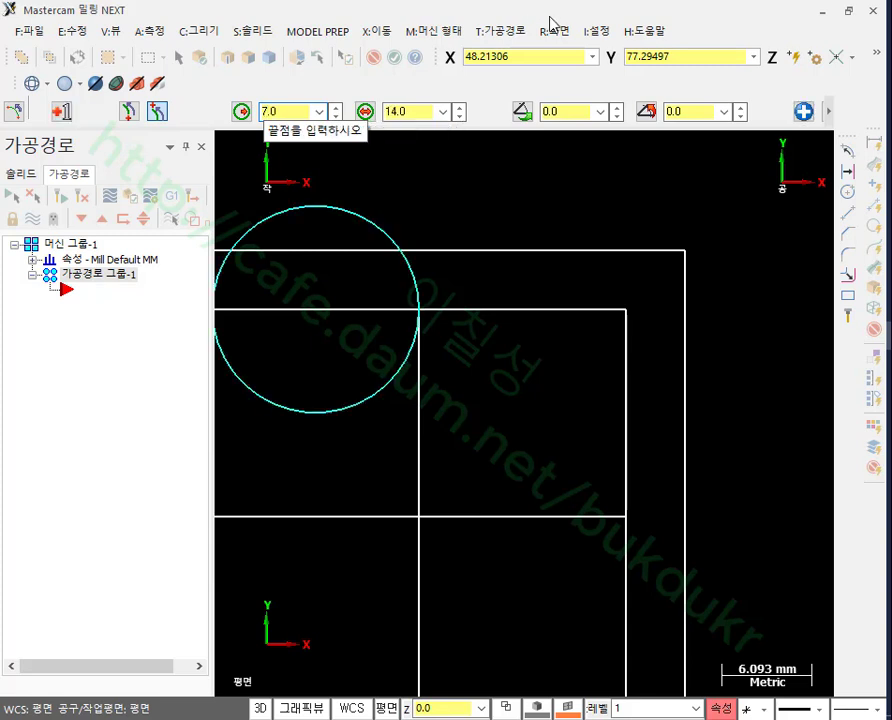
click(563, 111)
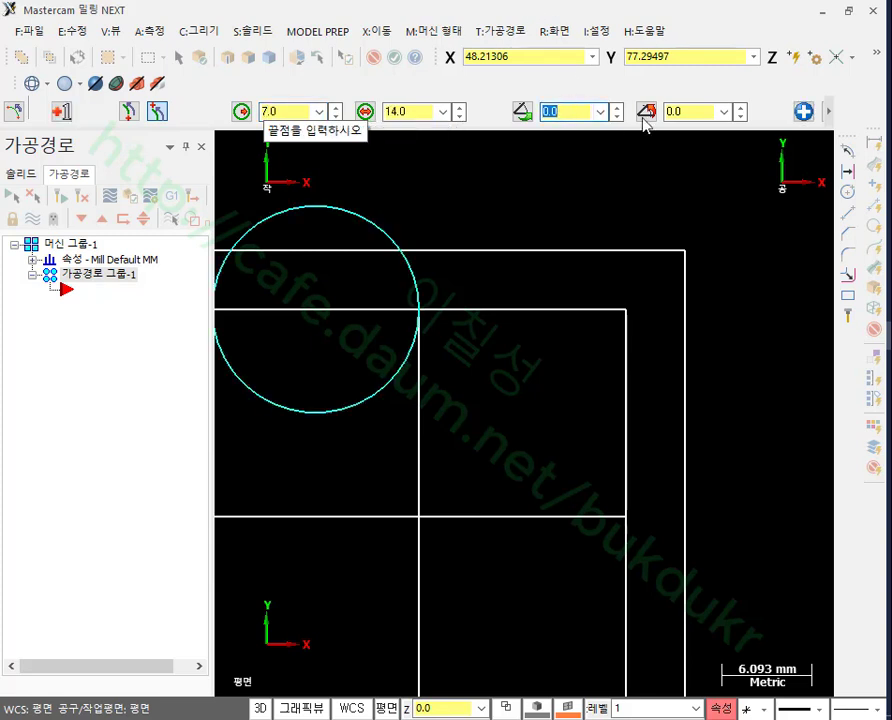
click(690, 112)
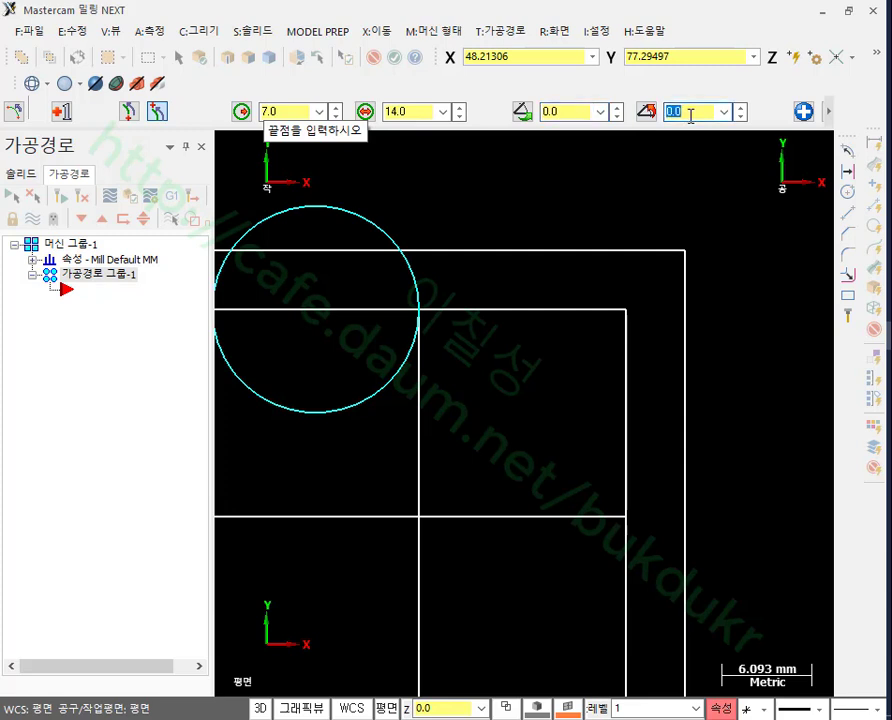
text(90)
key(Return)
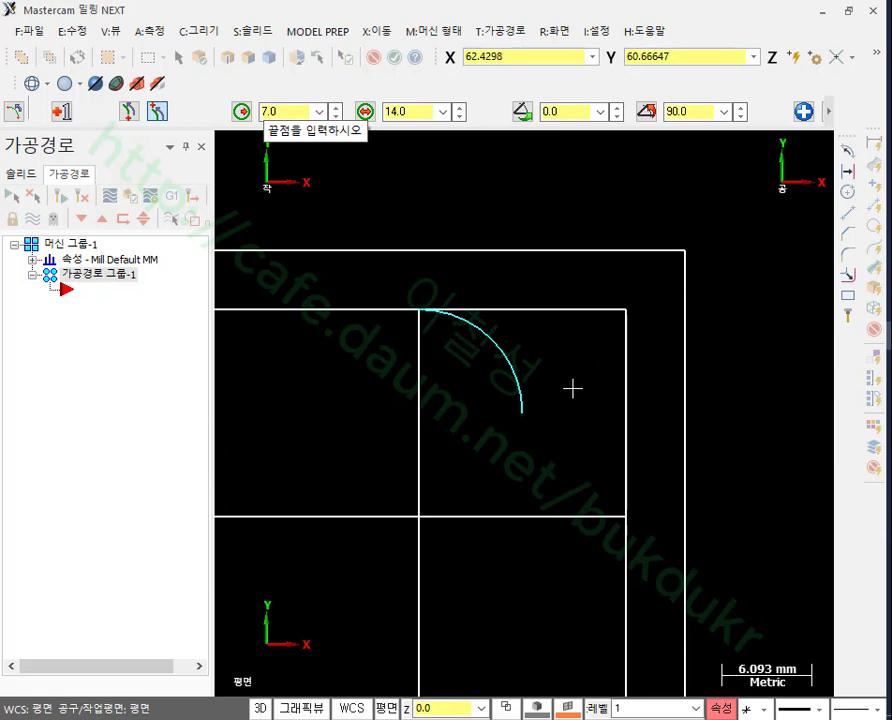
click(526, 418)
key(Return)
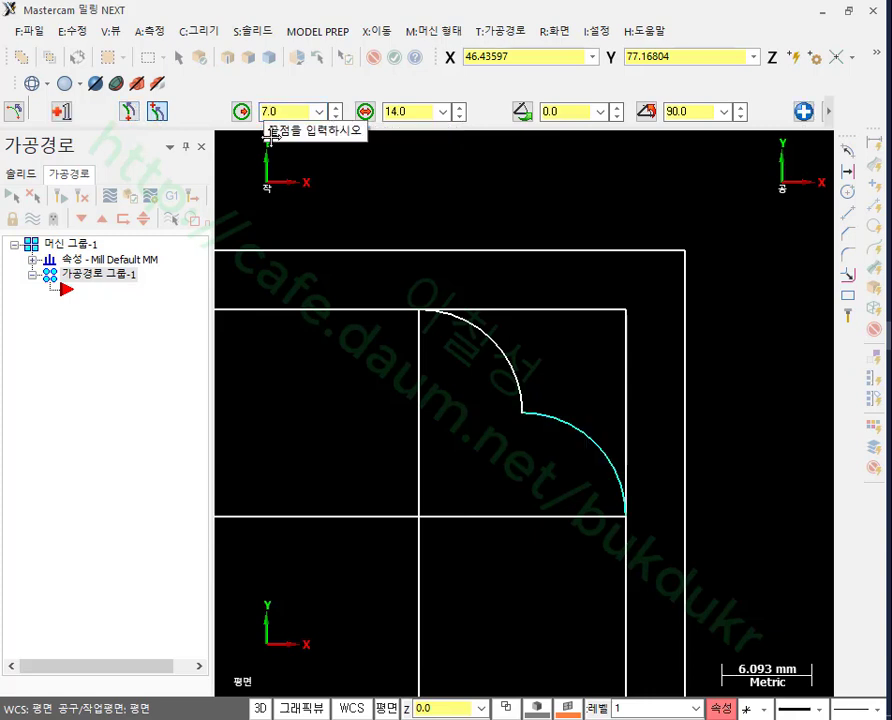
Step: Try a start angle of 90 degrees and an end angle of 0 degrees on the second arc
click(569, 112)
text(90)
key(Return)
click(683, 111)
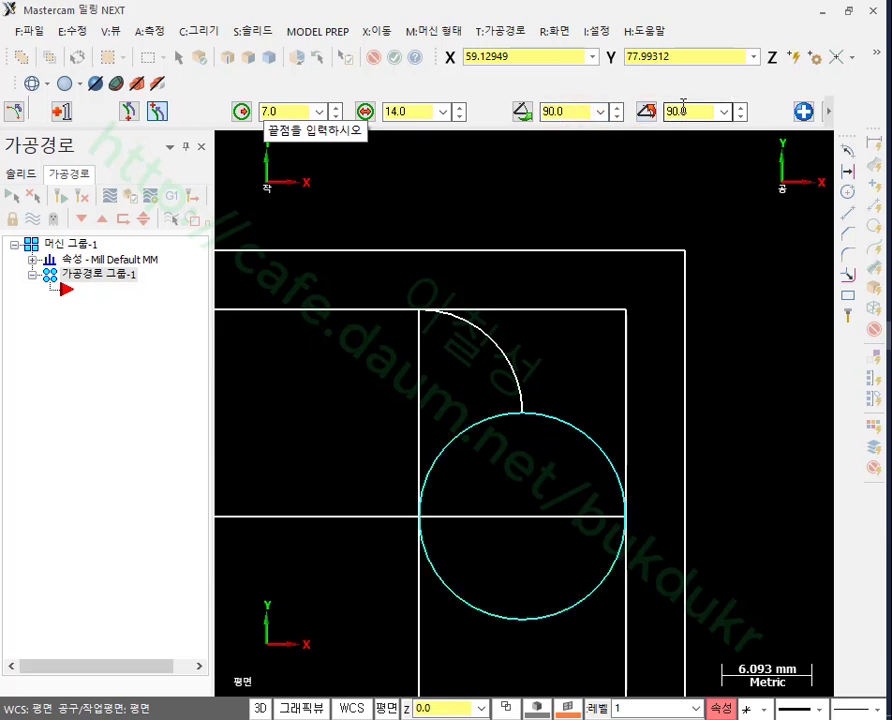
text(0.0)
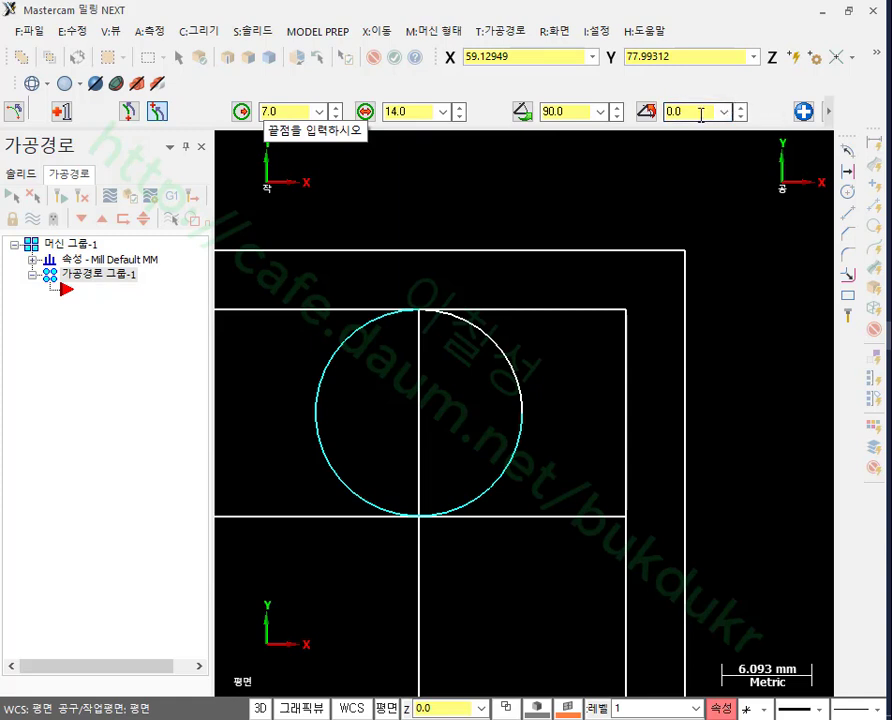
Step: Set the second arc's angles to 180 and 270 degrees and make the first arc's lower end its start point
click(698, 114)
text(270)
key(Return)
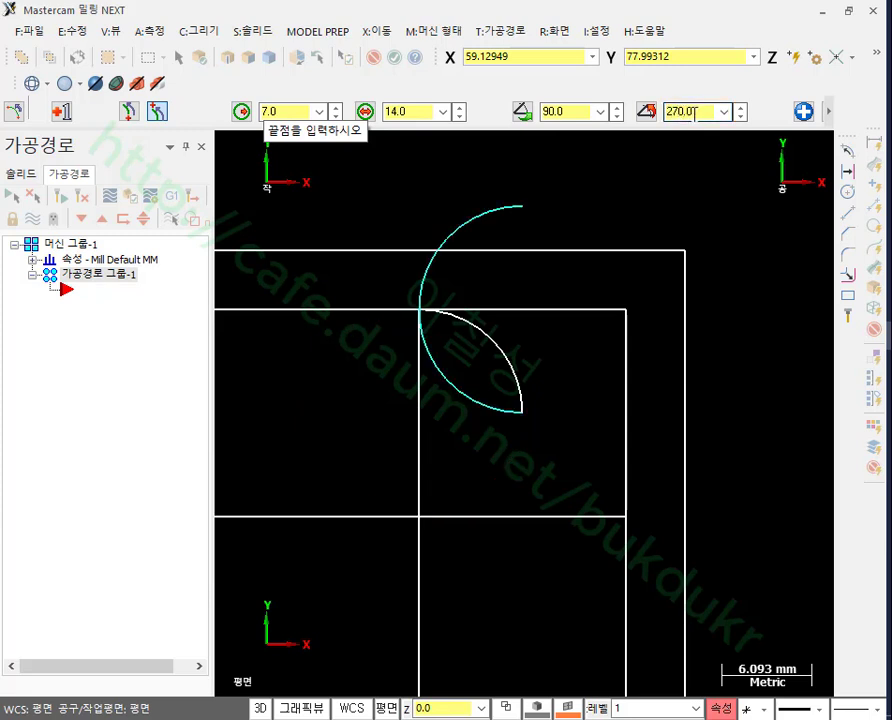
click(573, 112)
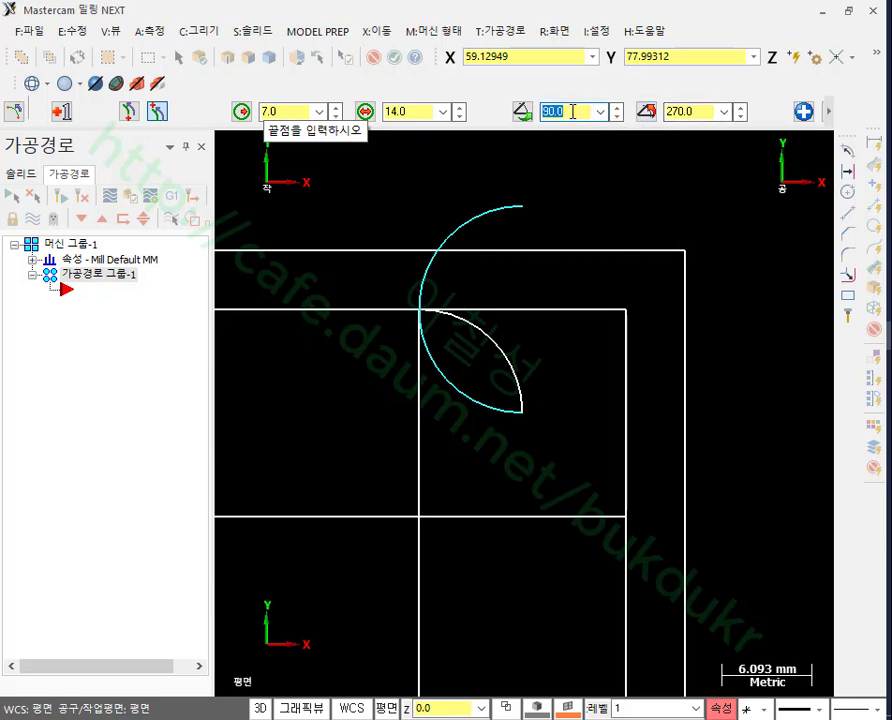
text(180)
key(Return)
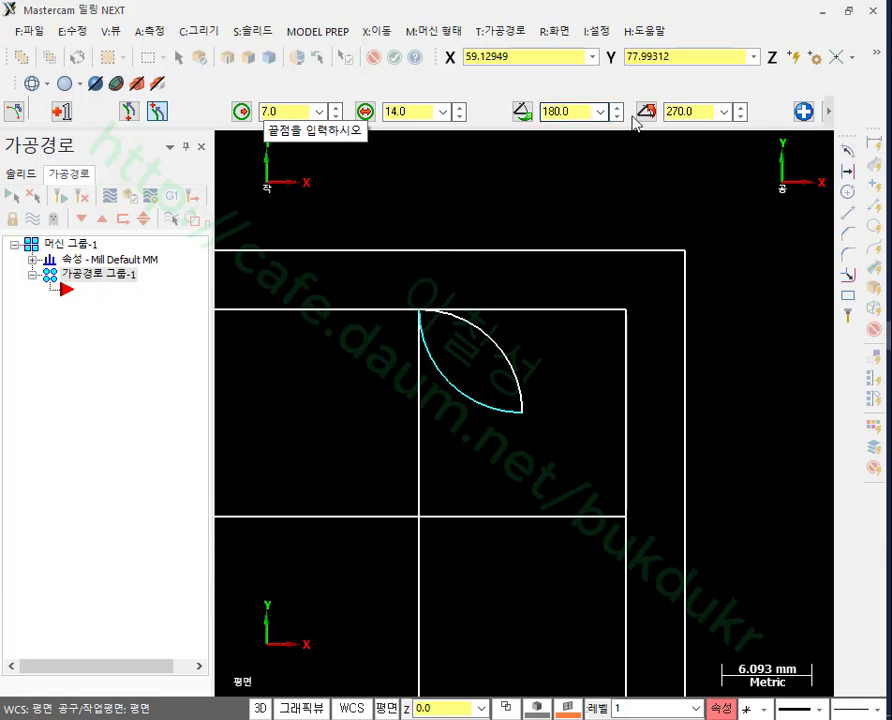
click(700, 111)
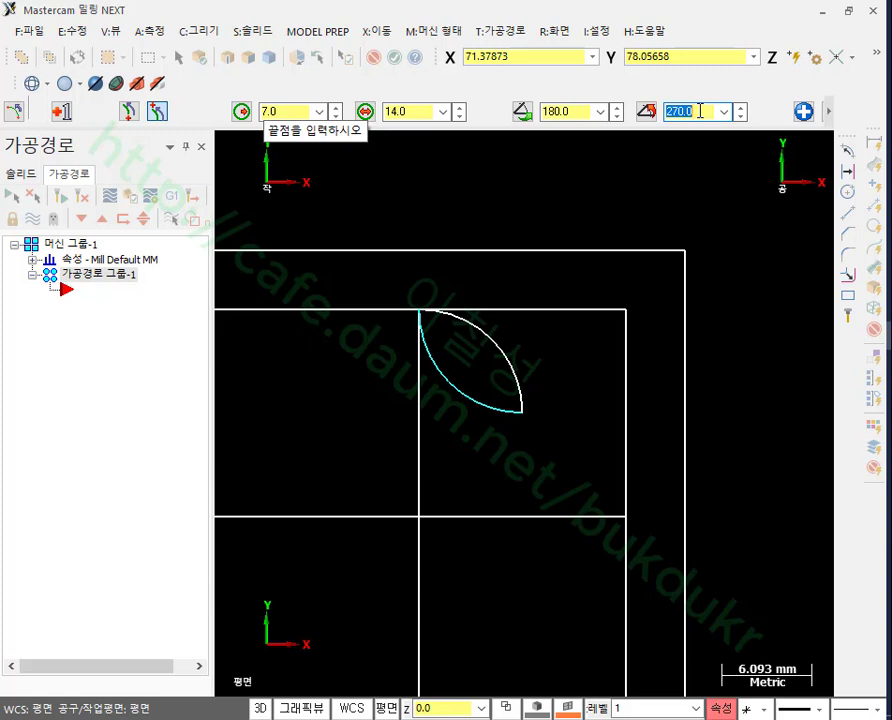
click(129, 112)
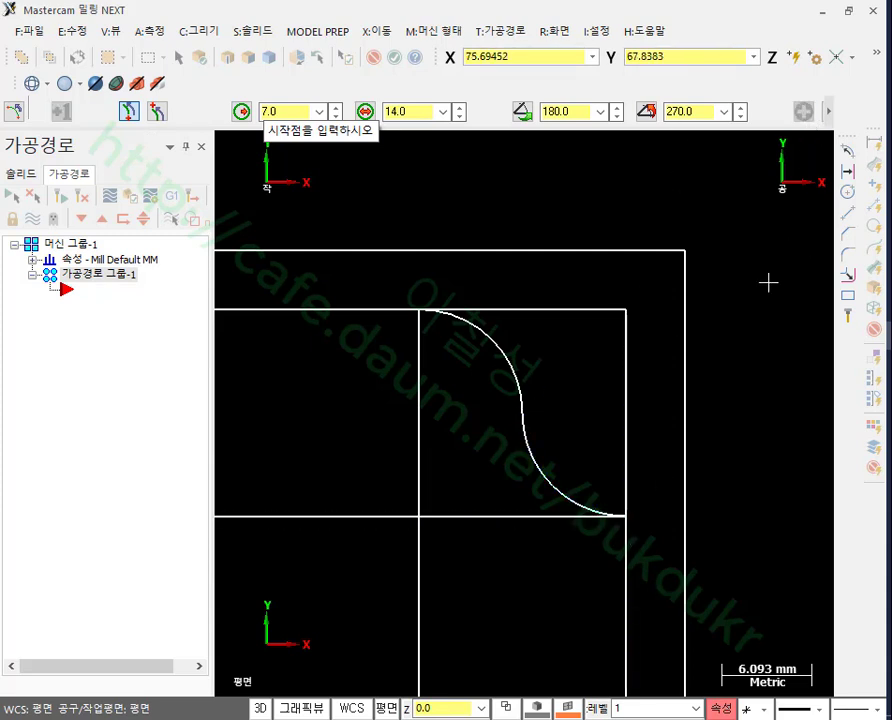
key(Escape)
Step: Trim away the inner square's upper-right corner outside the S-shaped arcs and the offset line segments inside that corner
scroll(764, 268, down, 5)
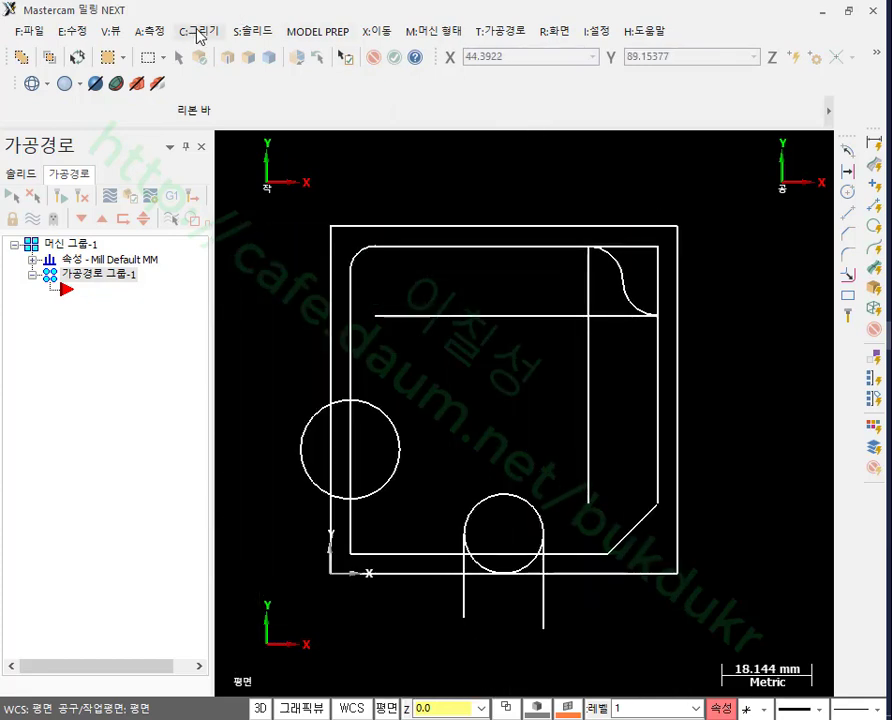
click(72, 32)
mouse_move(128, 212)
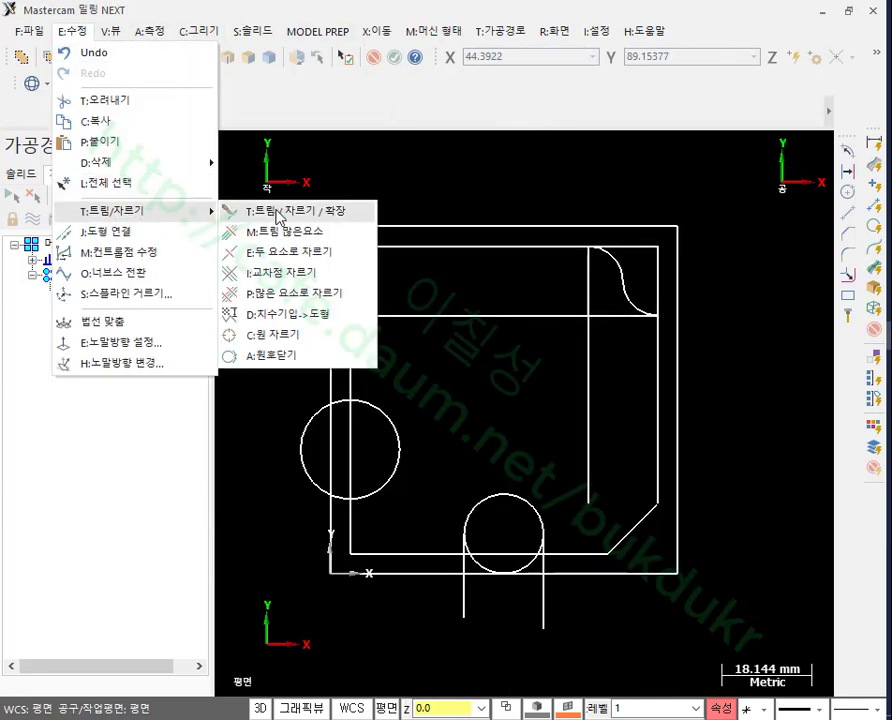
click(296, 212)
click(145, 111)
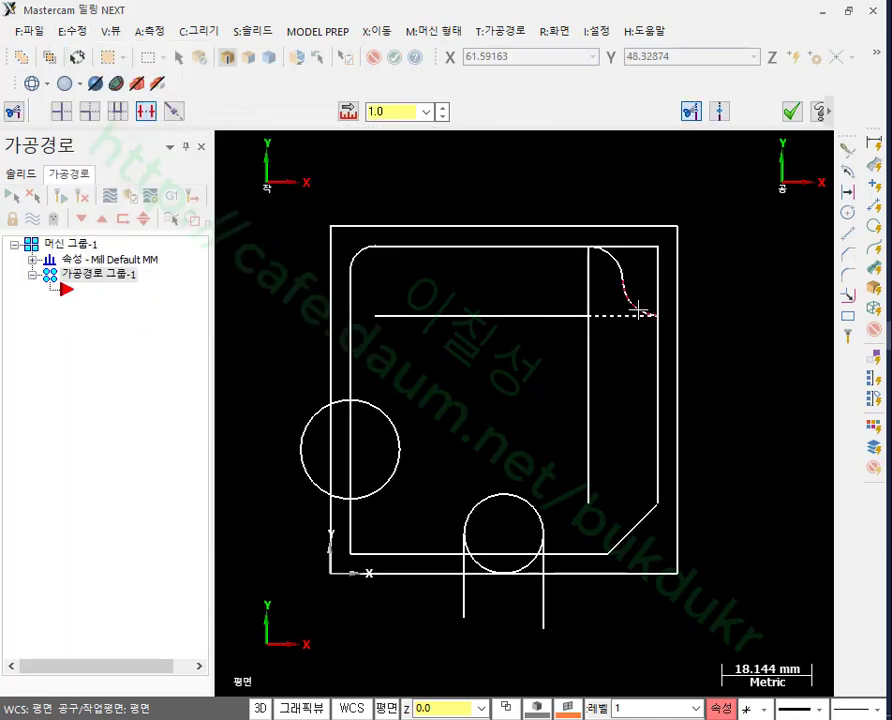
scroll(598, 290, up, 3)
click(585, 342)
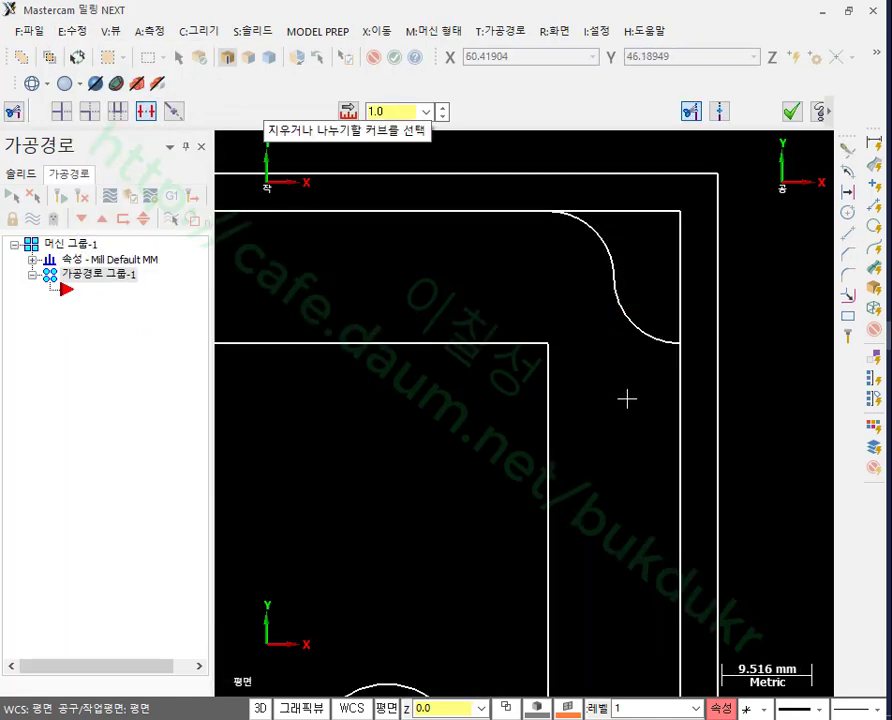
click(640, 211)
click(681, 262)
Step: Trim the 8 mm circle, its vertical lines and the inner square's bottom edge into an open slot, and cut the left edge inside the 10 mm circle
scroll(698, 249, down, 3)
scroll(392, 426, up, 2)
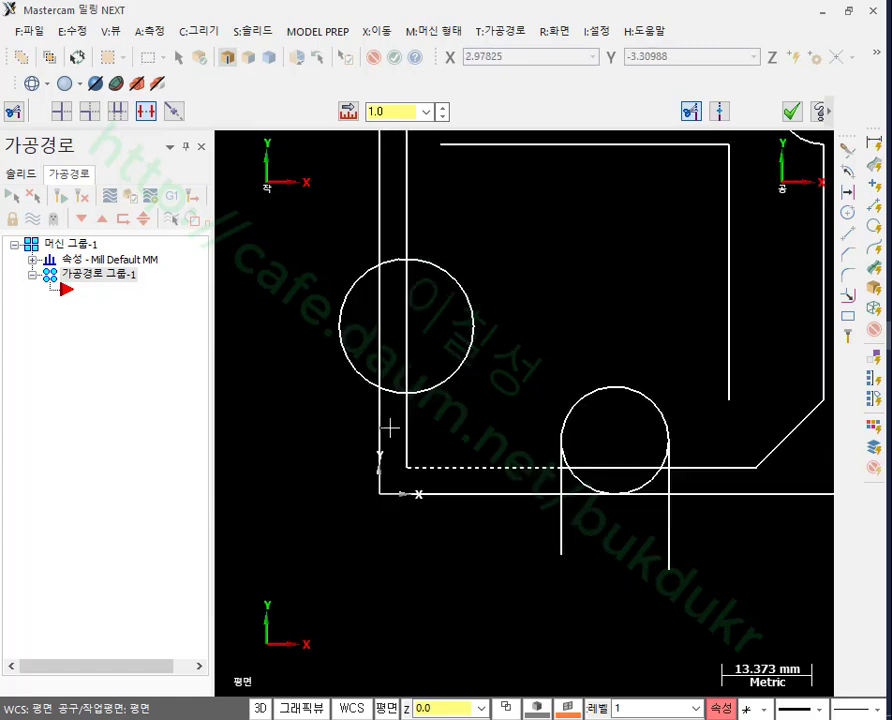
scroll(606, 472, up, 5)
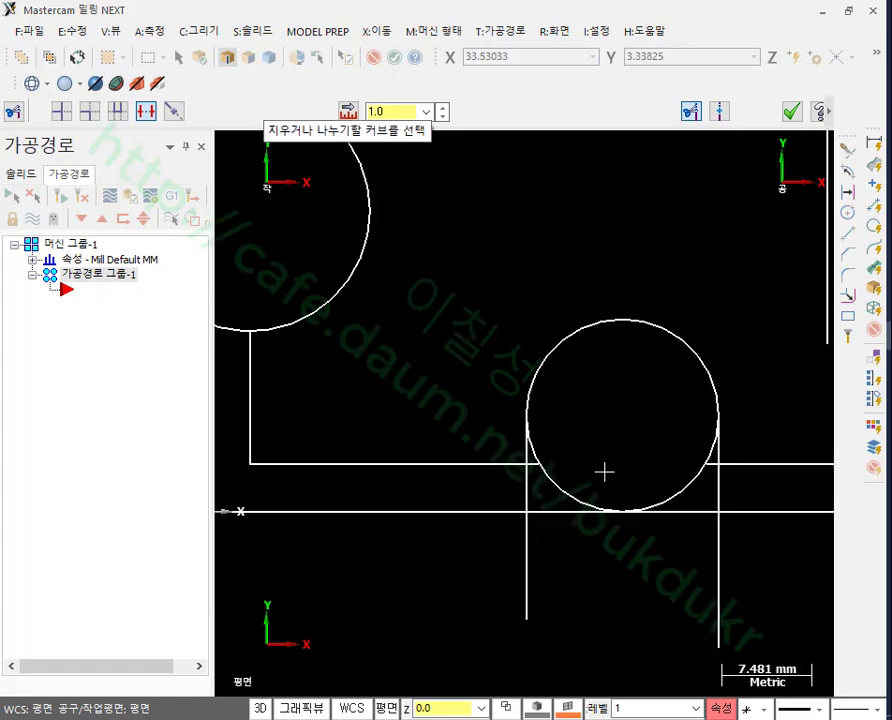
click(488, 478)
click(492, 466)
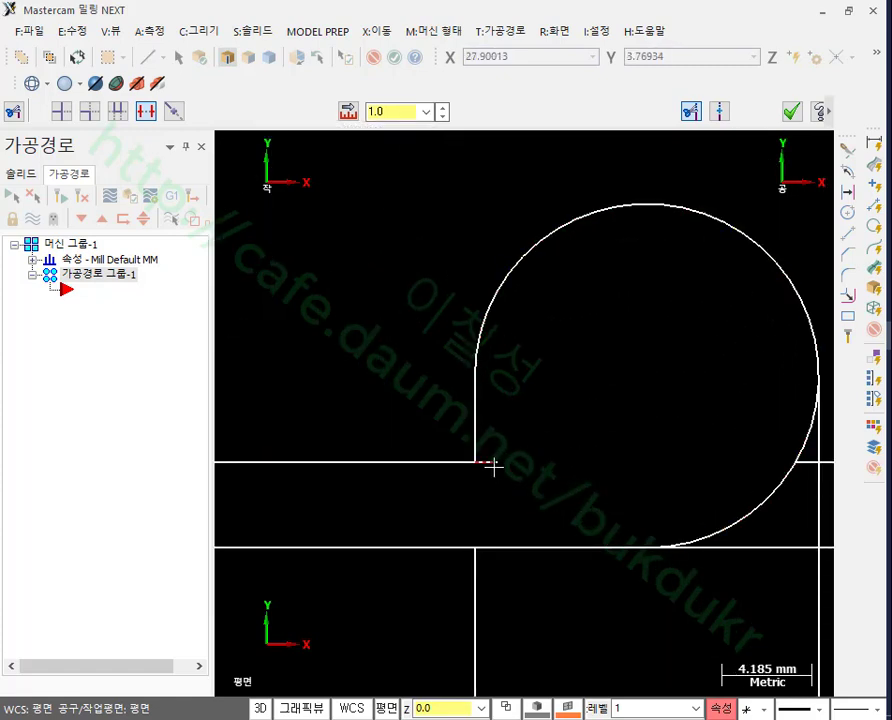
scroll(530, 450, down, 2)
click(719, 440)
click(726, 480)
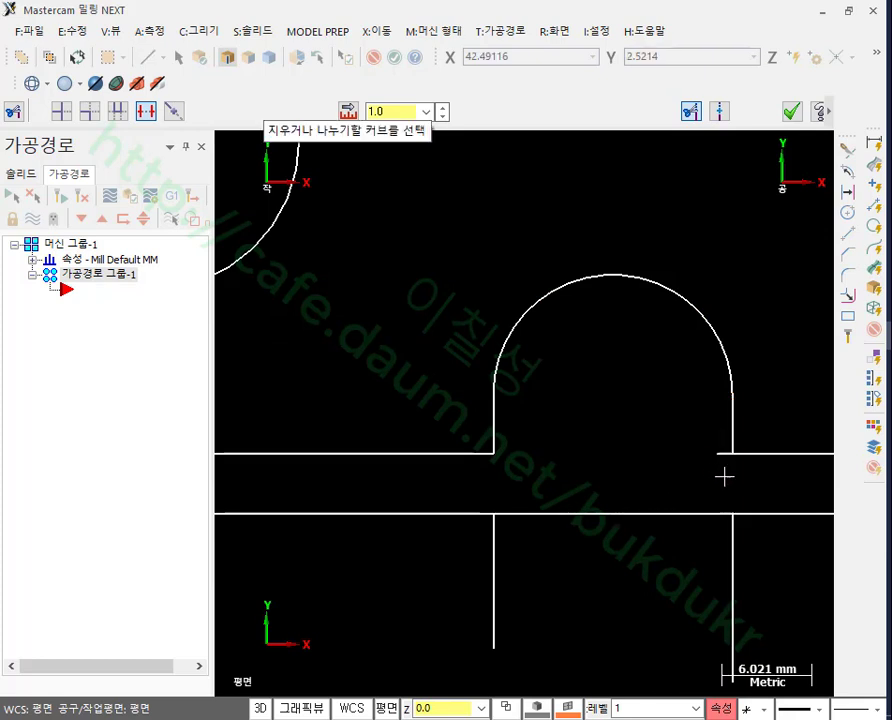
Step: Trim the 10 mm circle's segments between the inner and outer squares' left edges and finish trimming
scroll(676, 464, down, 2)
scroll(691, 475, down, 1)
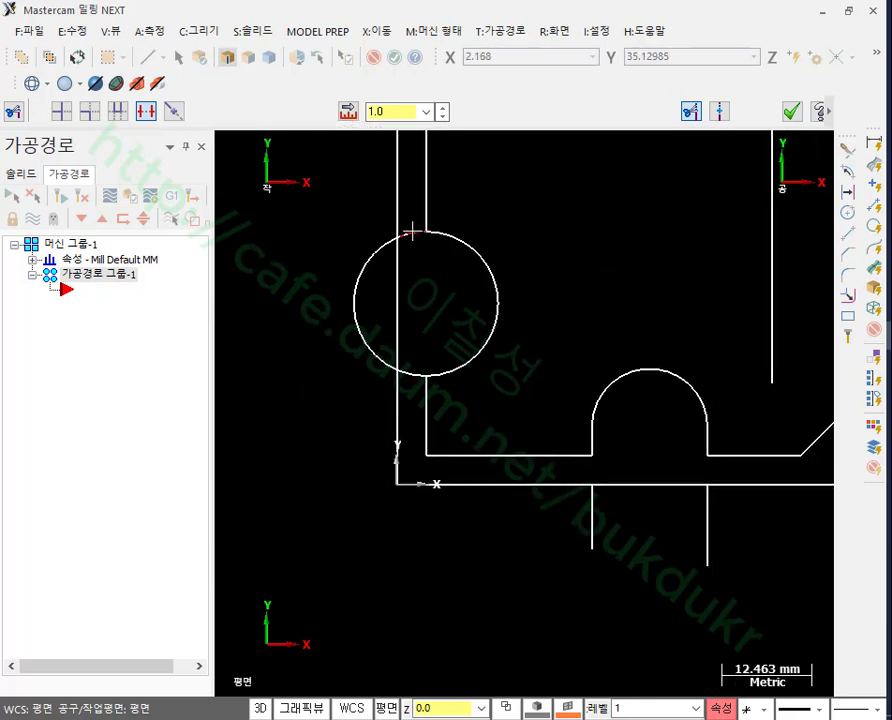
scroll(620, 190, down, 1)
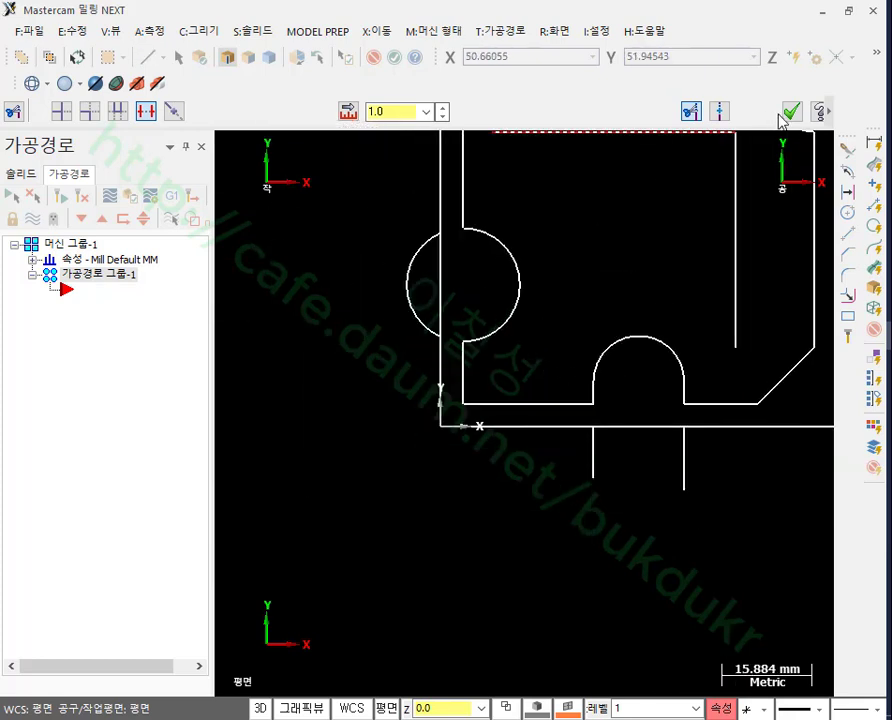
click(792, 111)
Step: Delete the leftover arc outside the outer square's left edge and the two vertical line stubs below the square
click(593, 457)
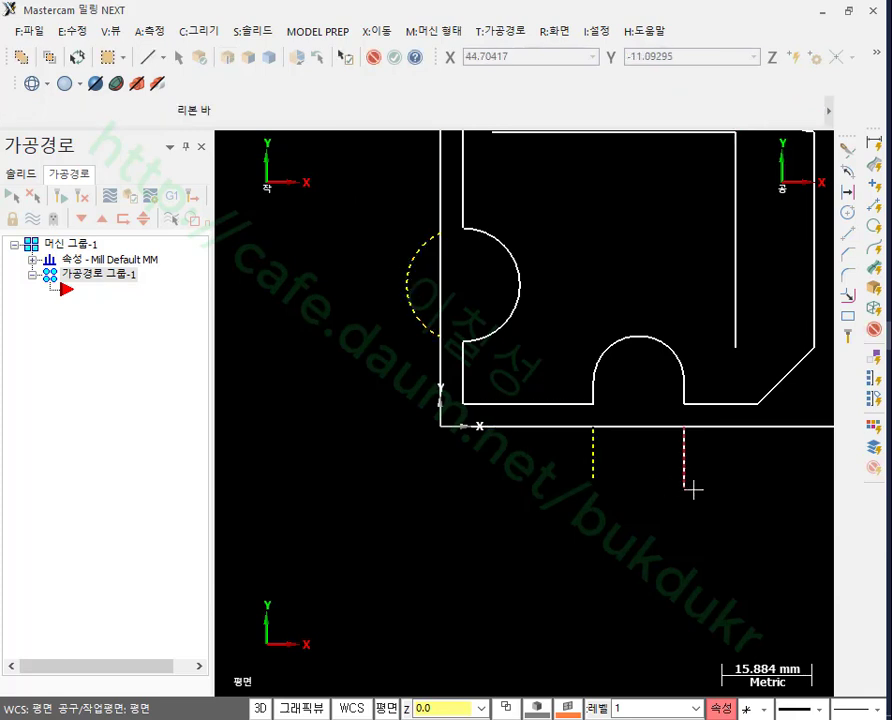
click(691, 489)
key(Delete)
key(alt+F1)
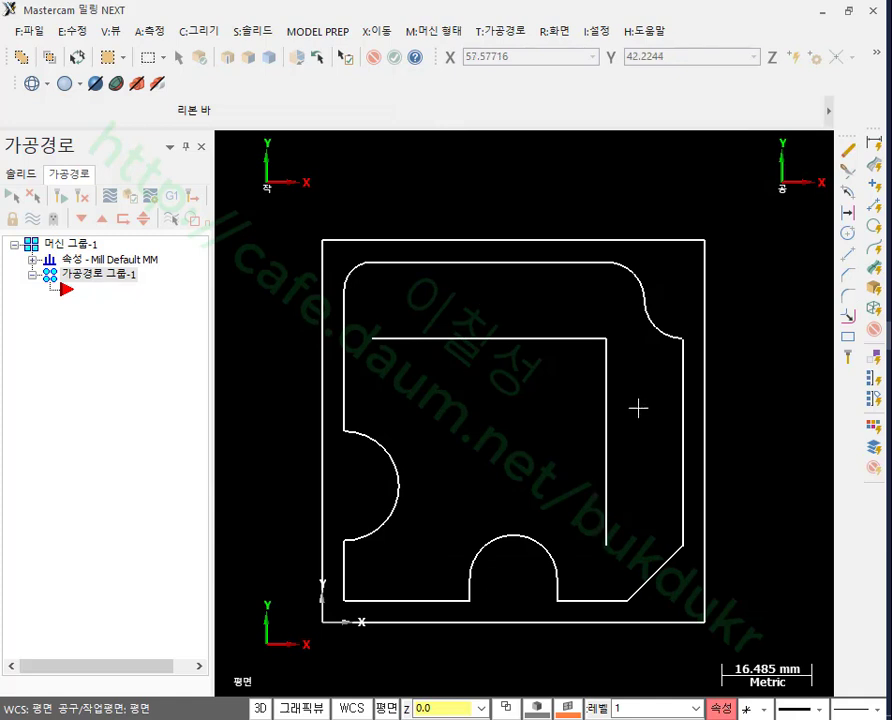
Step: Delete the leftover horizontal and vertical construction lines inside the part contour
click(526, 336)
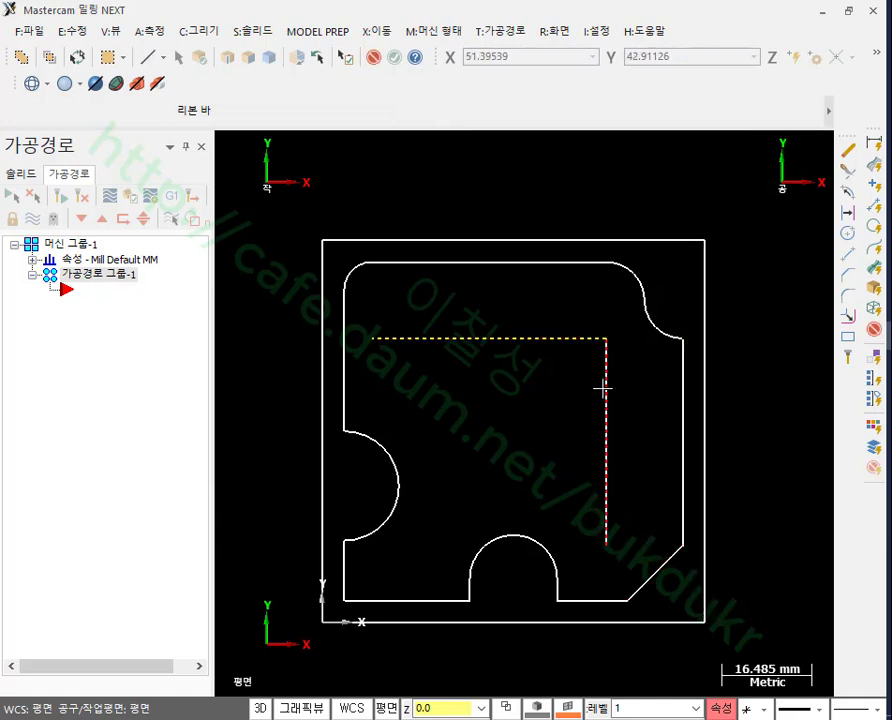
click(604, 388)
key(Delete)
scroll(465, 505, up, 2)
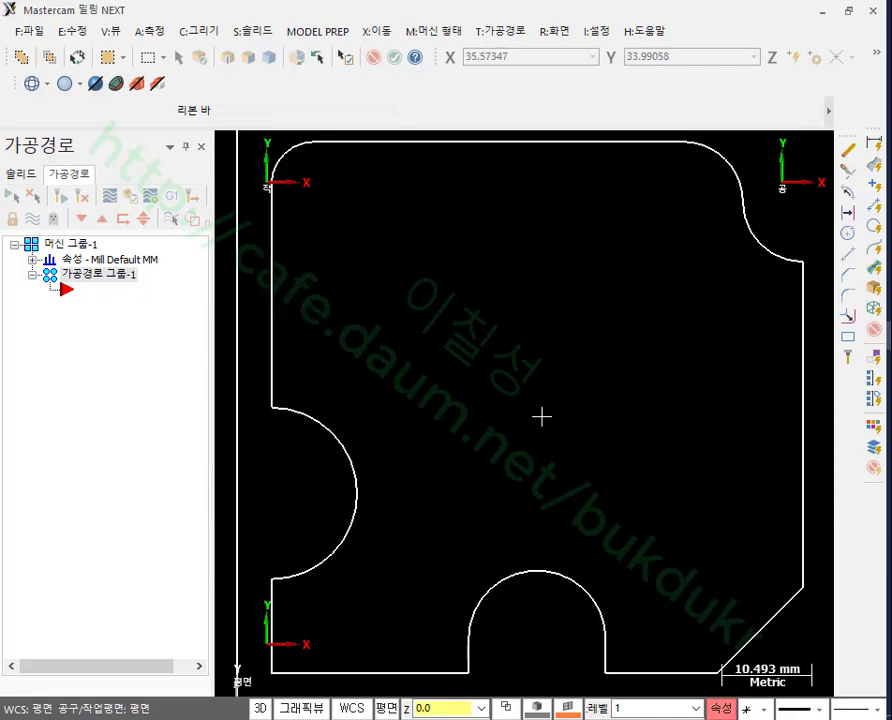
scroll(631, 279, down, 1)
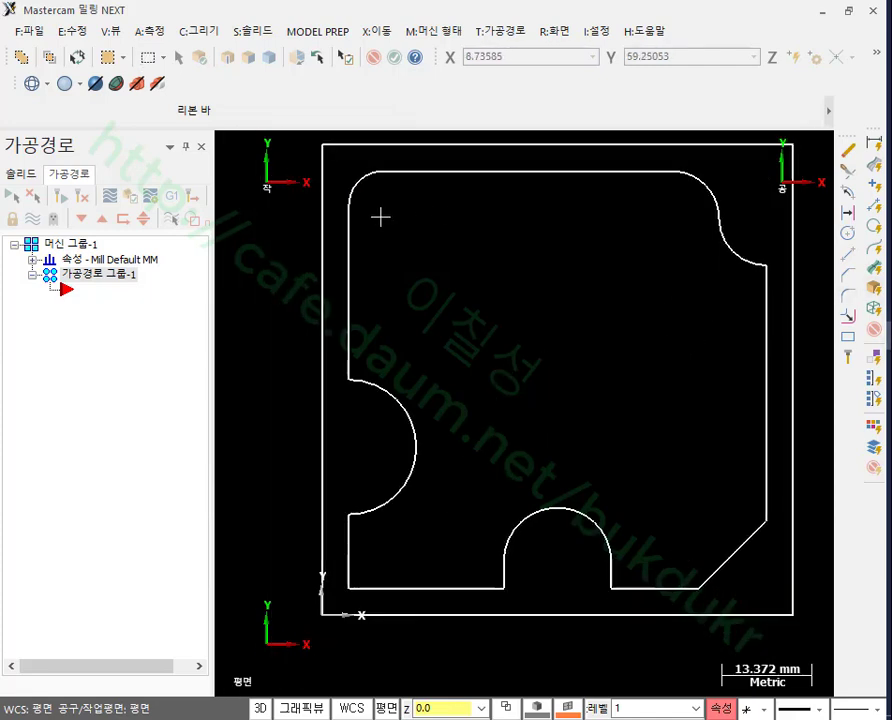
Step: Draw an 8 mm diameter circle centred at X19 Y51, in the part's upper-left area
click(203, 31)
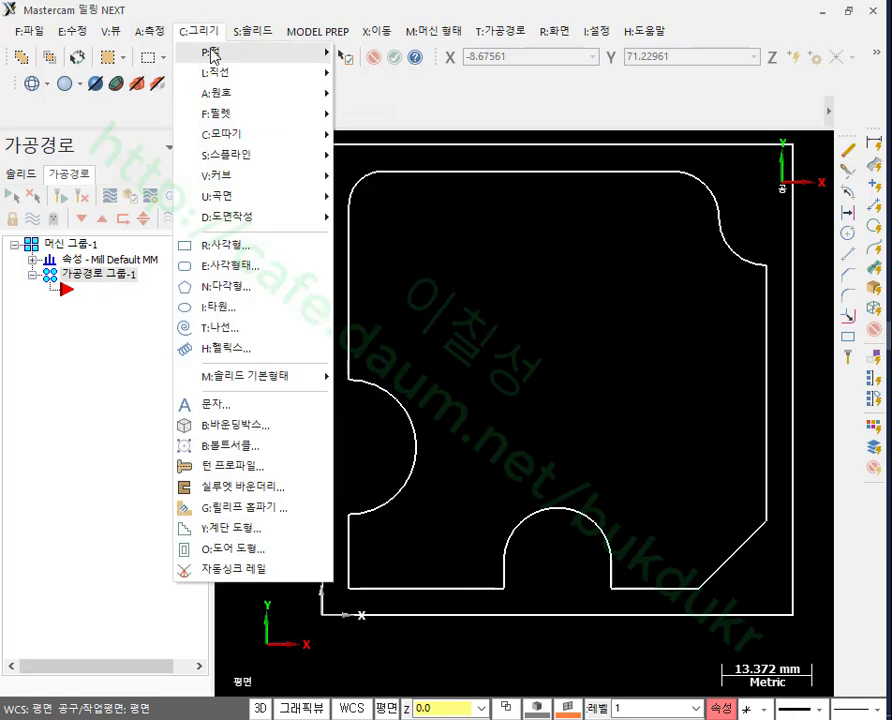
mouse_move(228, 92)
click(342, 92)
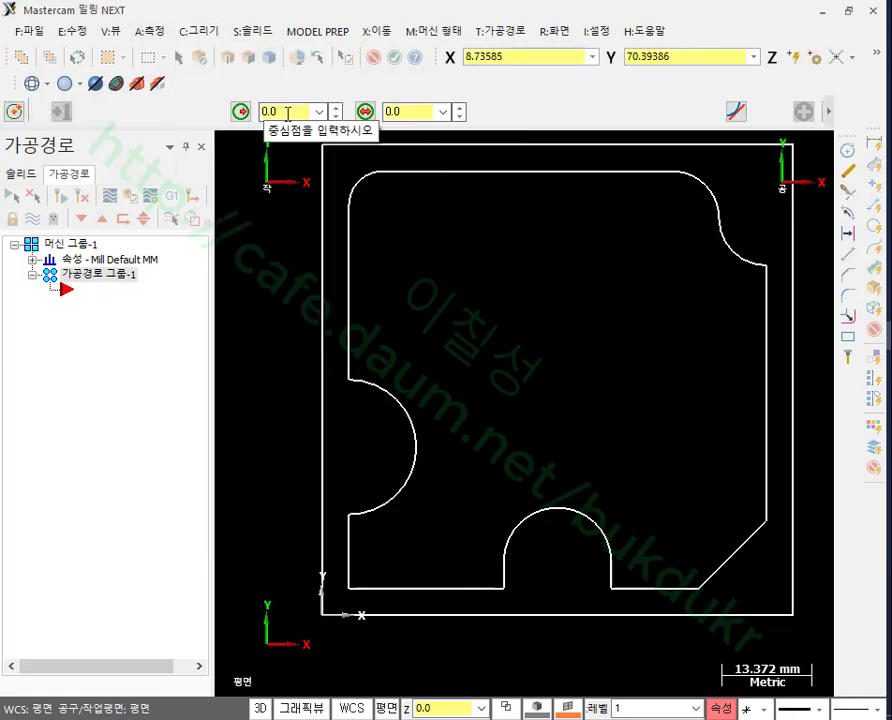
click(407, 112)
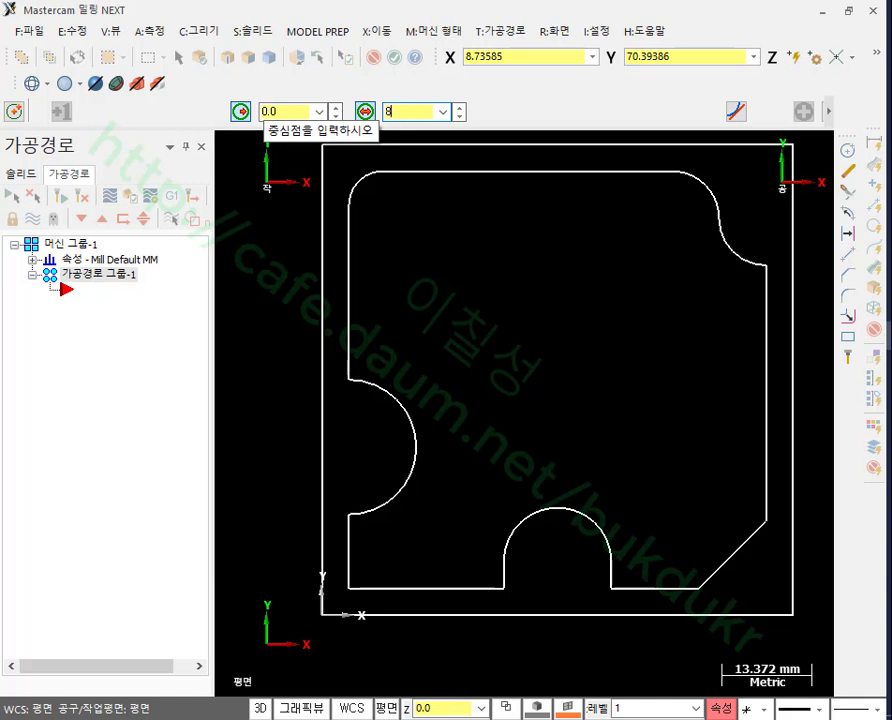
key(Return)
scroll(512, 281, down, 2)
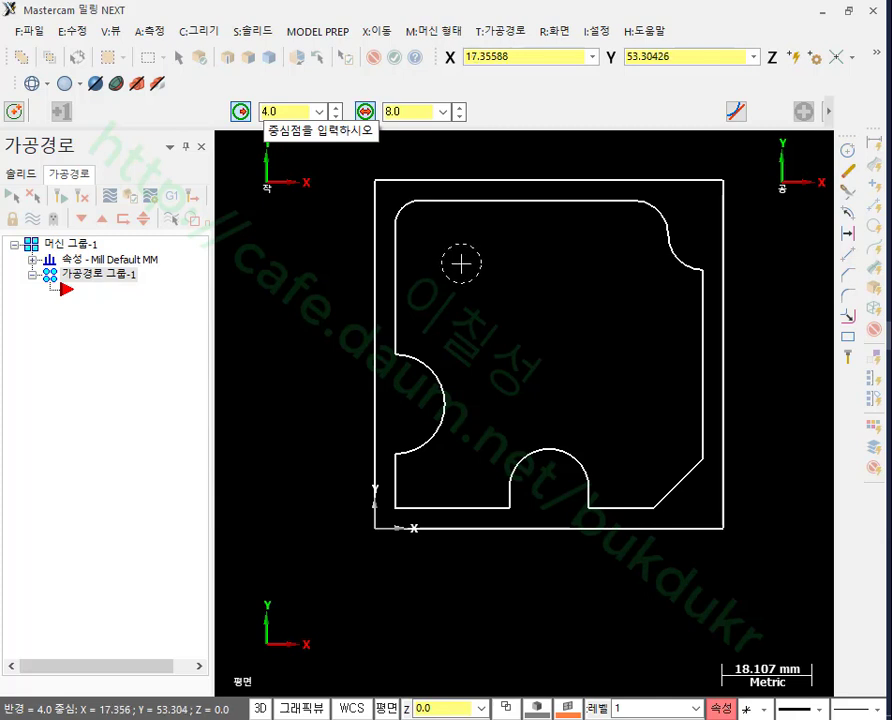
key(Escape)
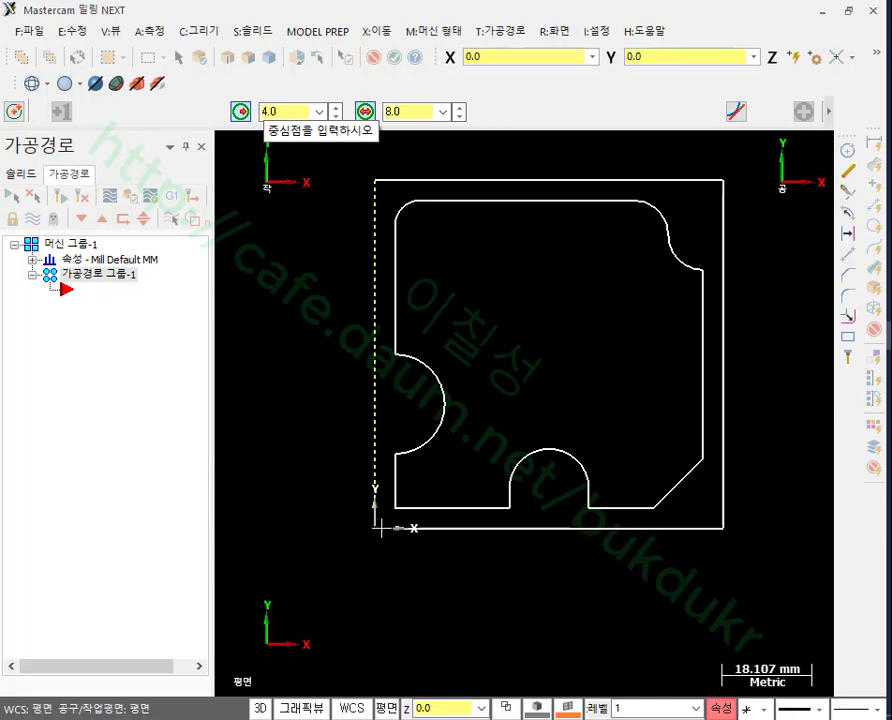
key(space)
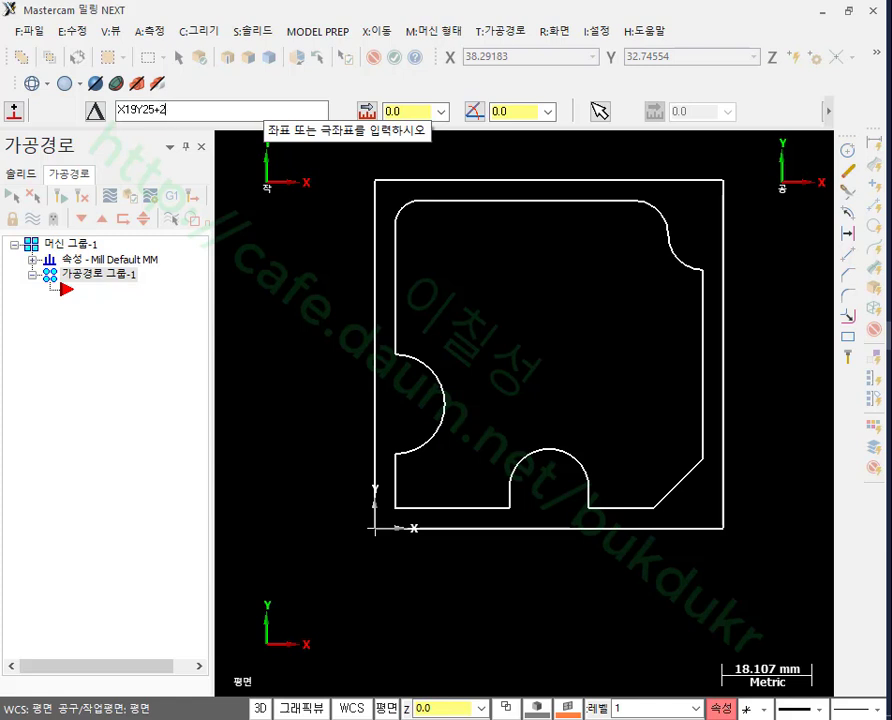
key(Return)
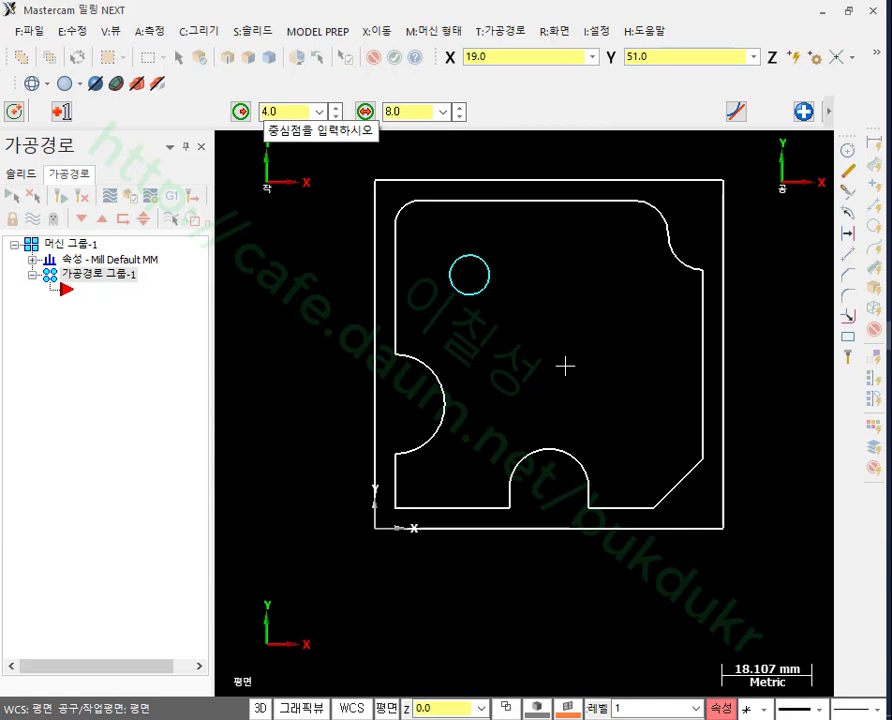
scroll(598, 292, down, 1)
scroll(628, 200, up, 1)
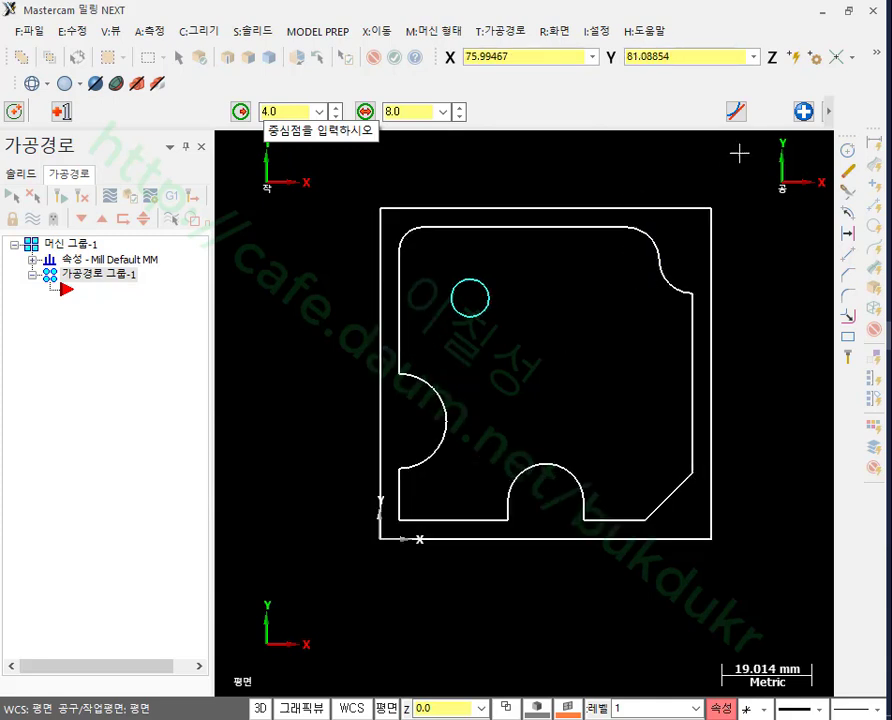
key(Return)
Step: Draw an 8 mm diameter circle at the part's centre, X35 Y35
scroll(577, 354, down, 1)
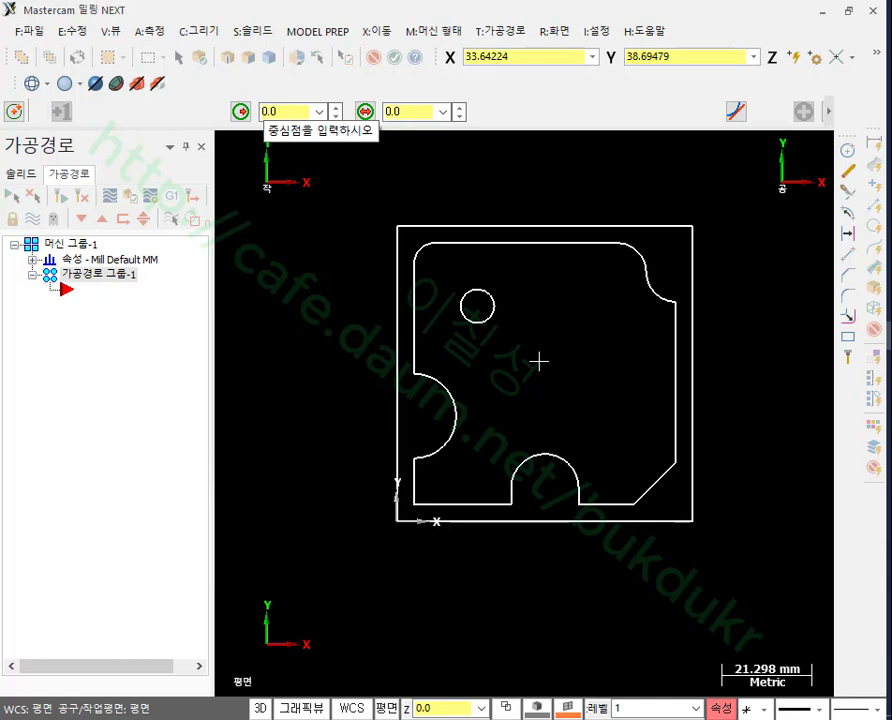
key(space)
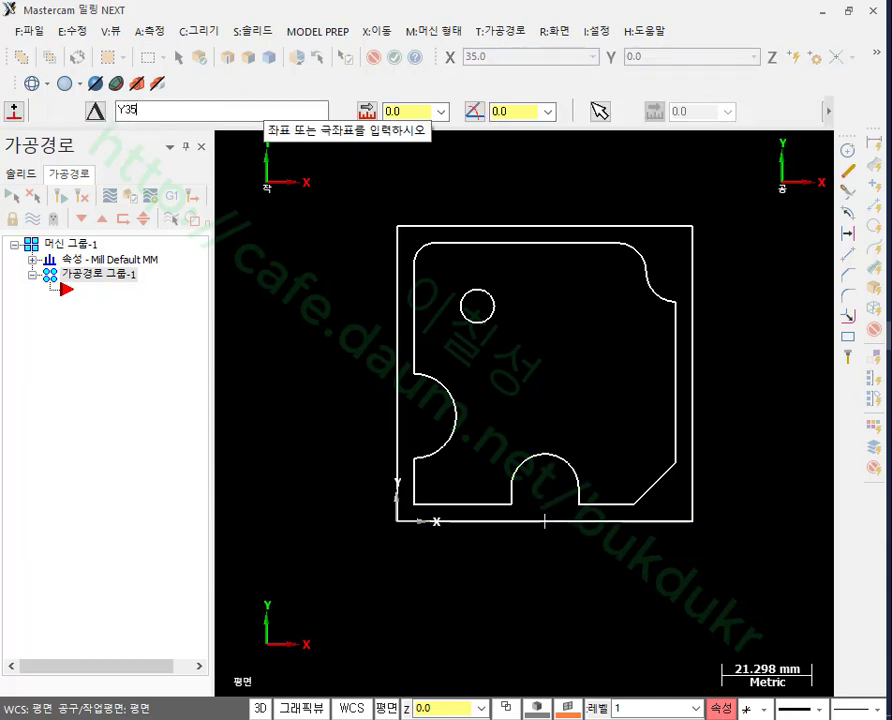
text(Y35)
key(Return)
click(560, 400)
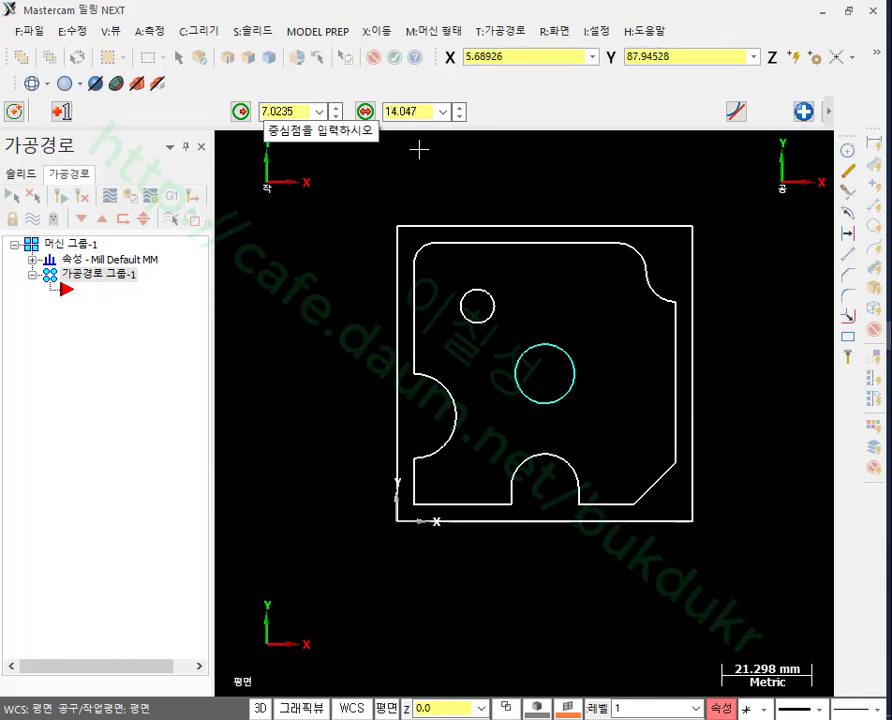
click(410, 111)
text(8)
key(Return)
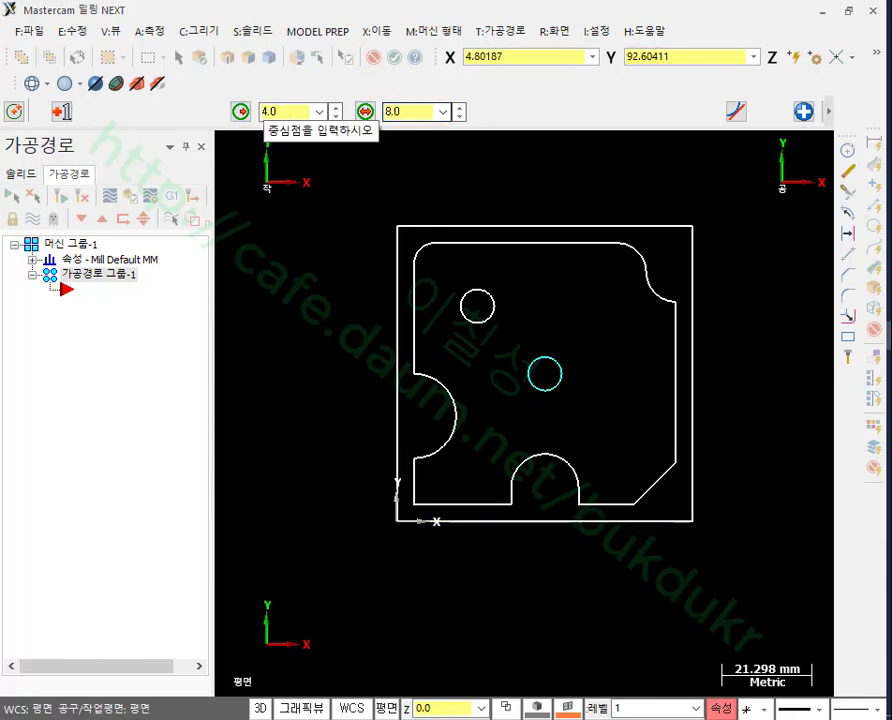
click(803, 111)
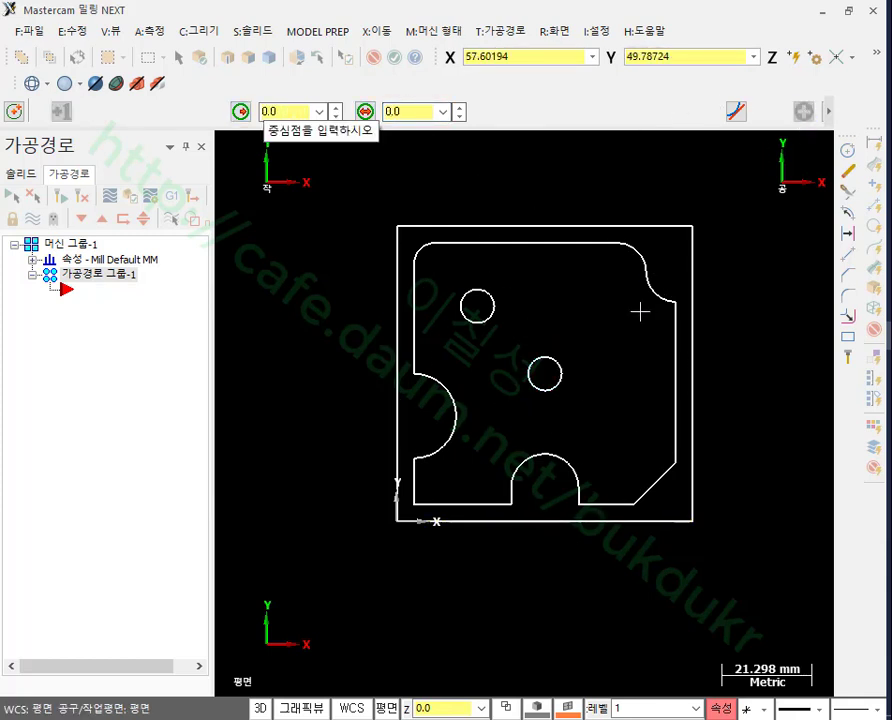
Step: Draw a 25 mm diameter circle concentric with the central 8 mm circle
click(550, 378)
click(516, 425)
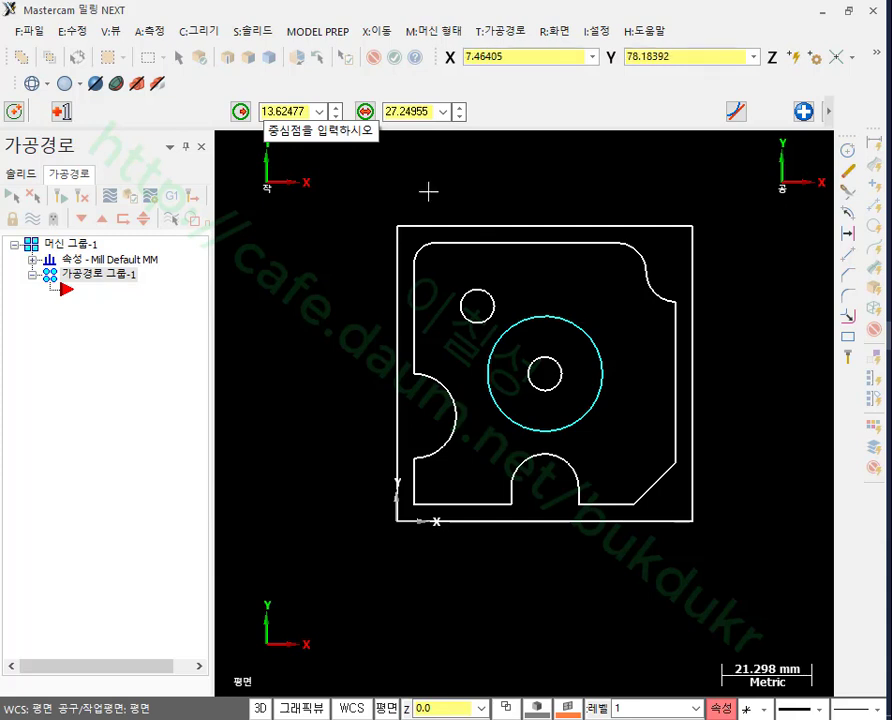
click(409, 112)
text(2)
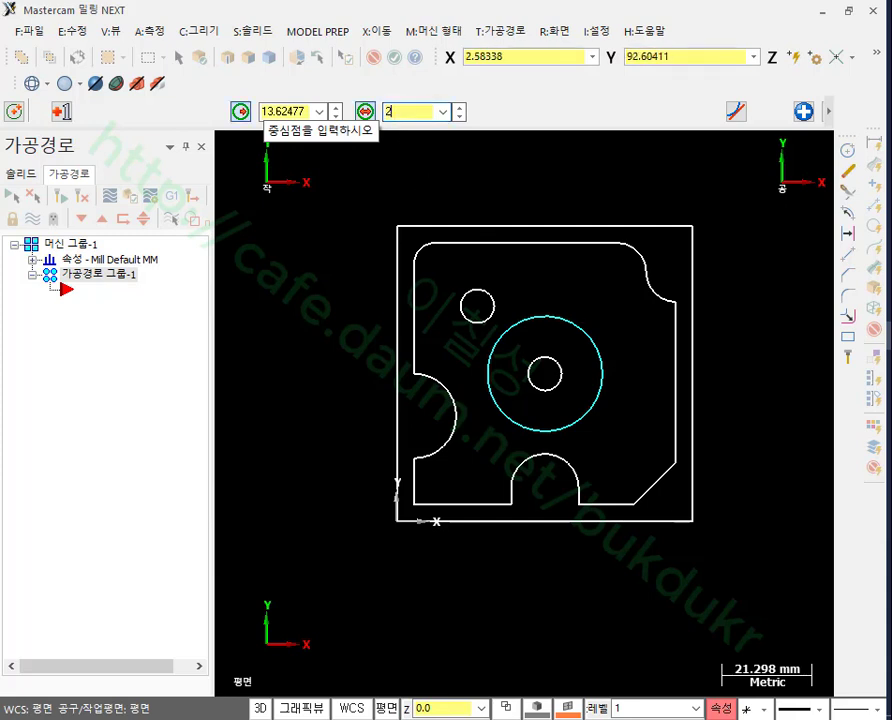
text(5)
key(Return)
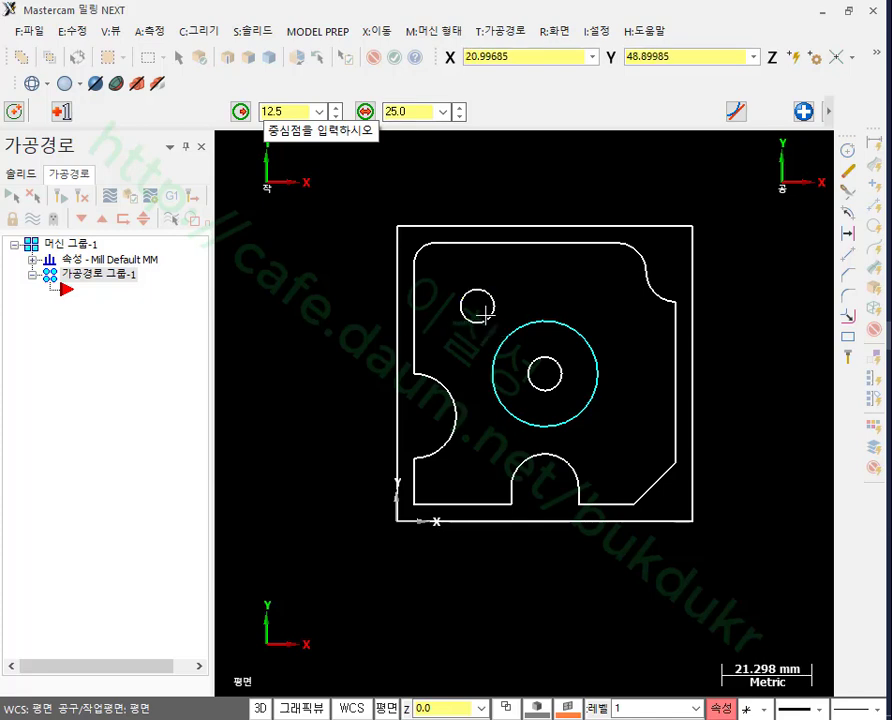
scroll(552, 296, up, 3)
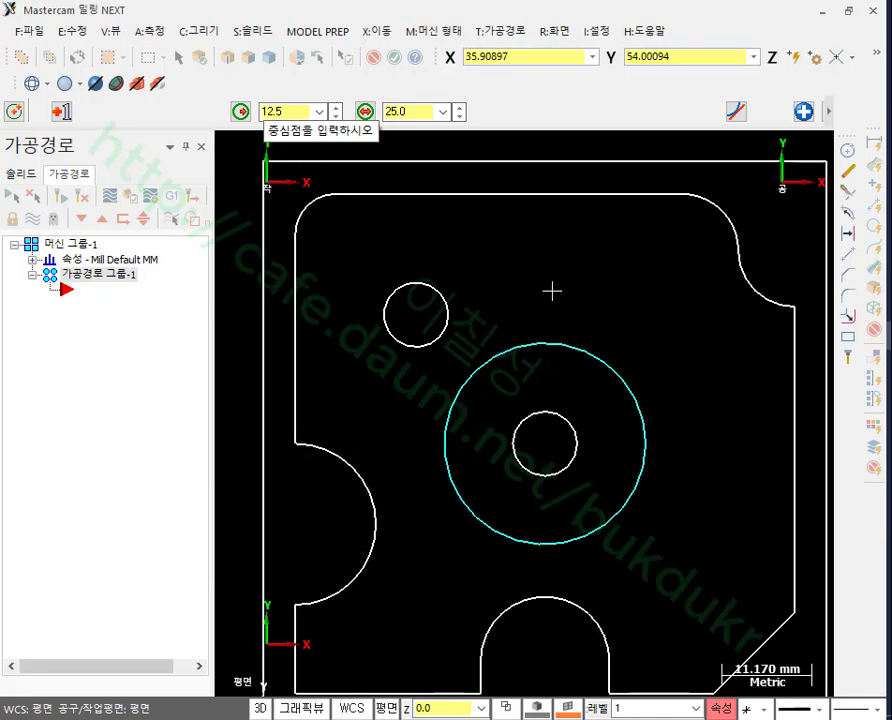
click(803, 111)
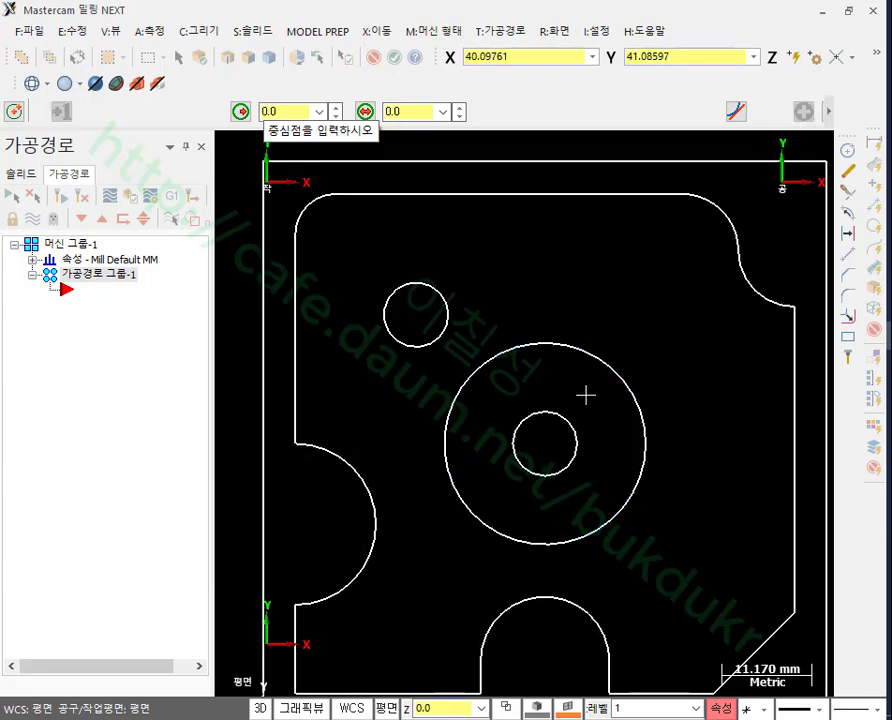
Step: Draw a 13 mm diameter circle centred 16 mm above the central circles' centre, at X35 Y51
click(414, 108)
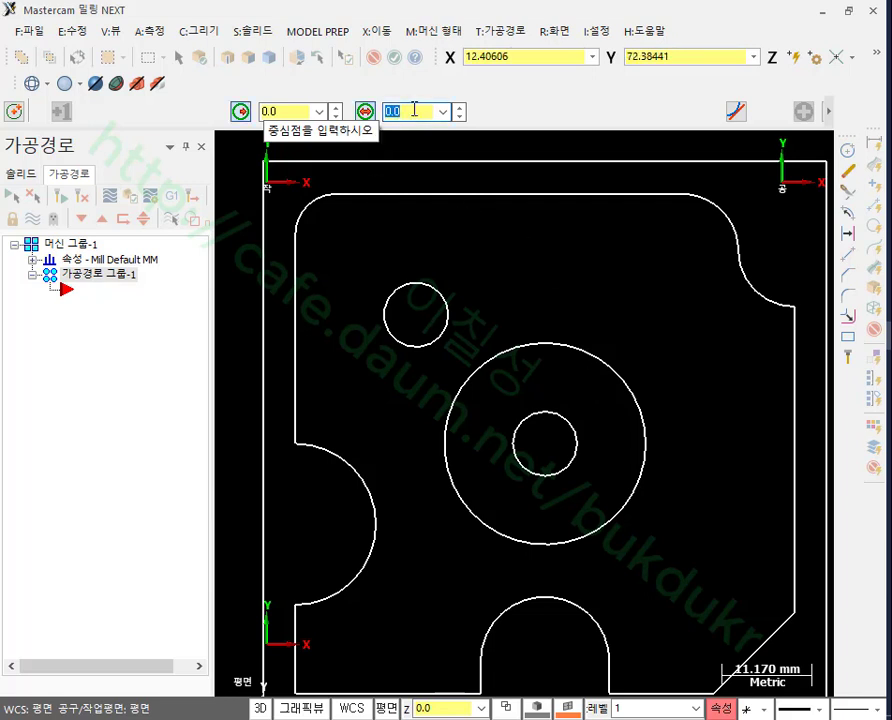
key(Return)
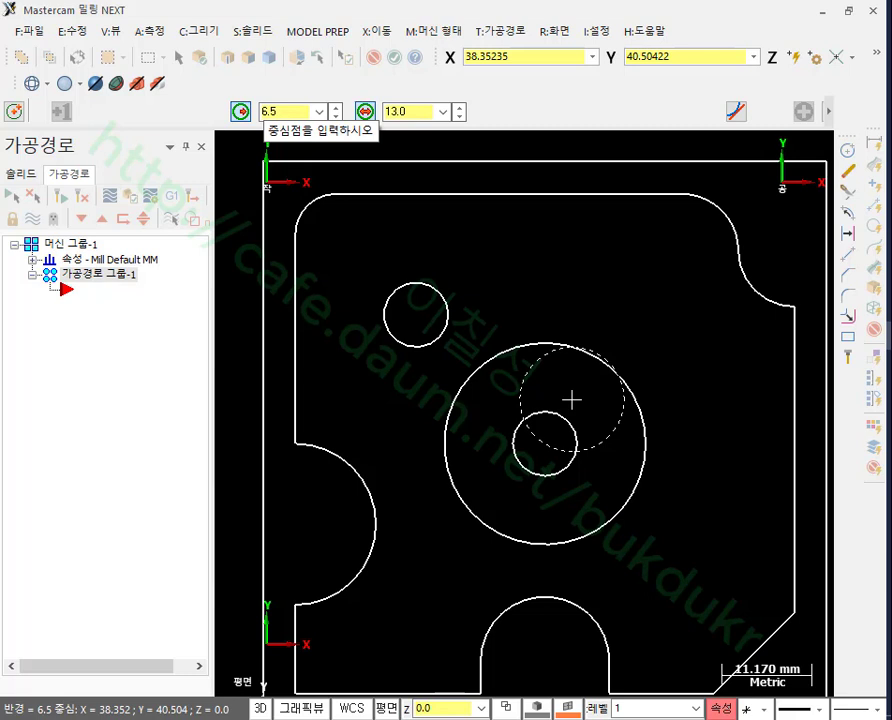
click(545, 443)
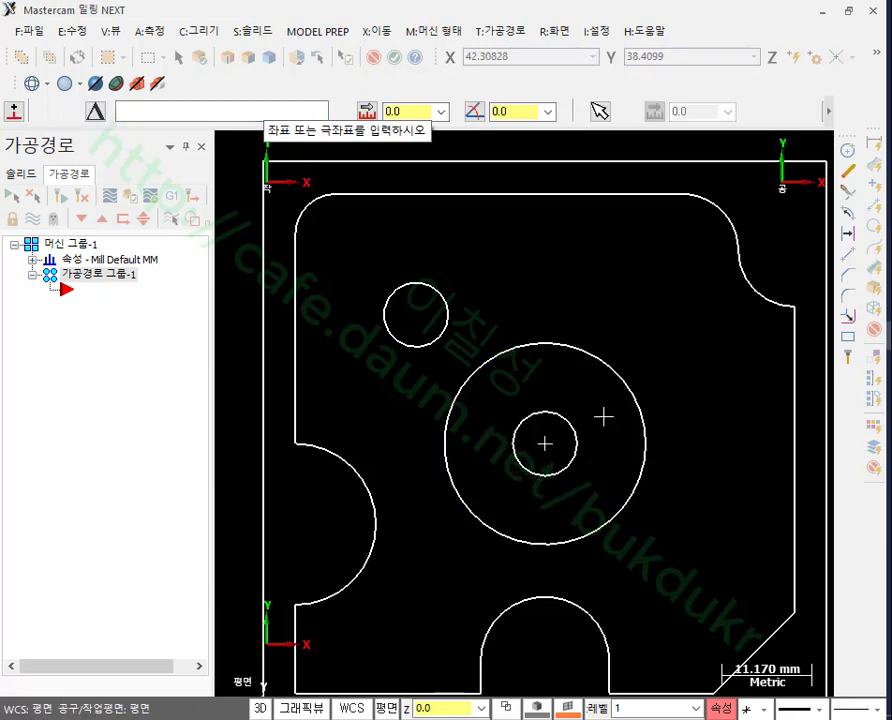
key(Return)
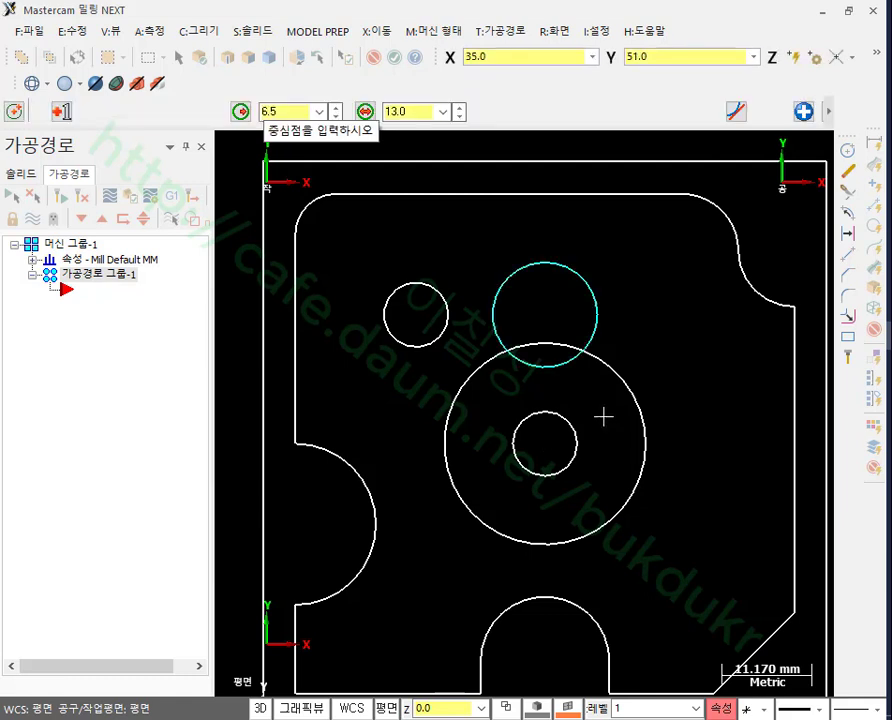
Step: Place a circle about 12 mm in diameter, centred 16 mm to the right of the central circles' centre, at X51 Y35
scroll(607, 405, down, 1)
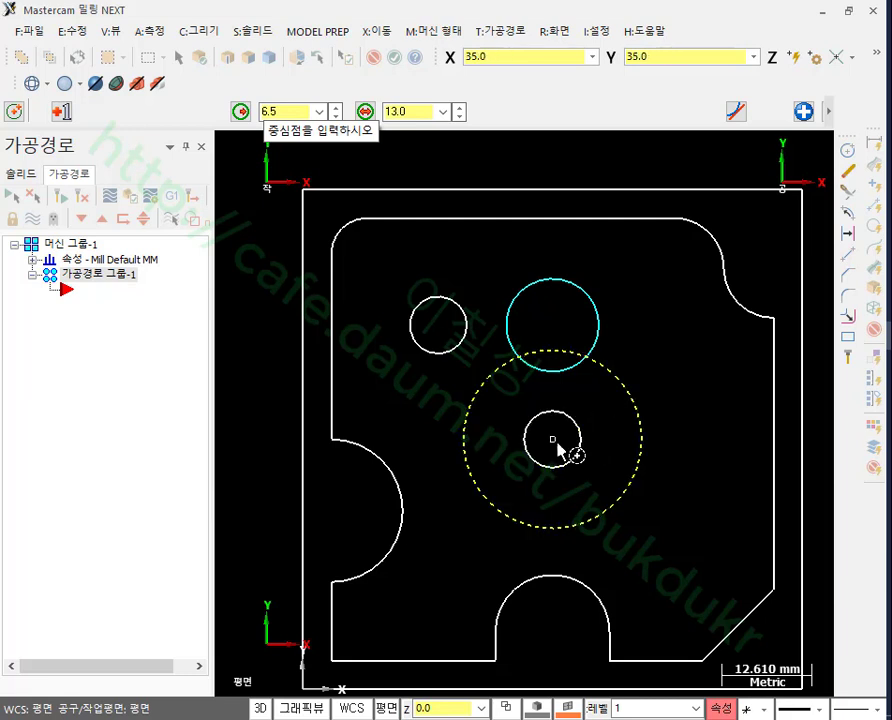
key(space)
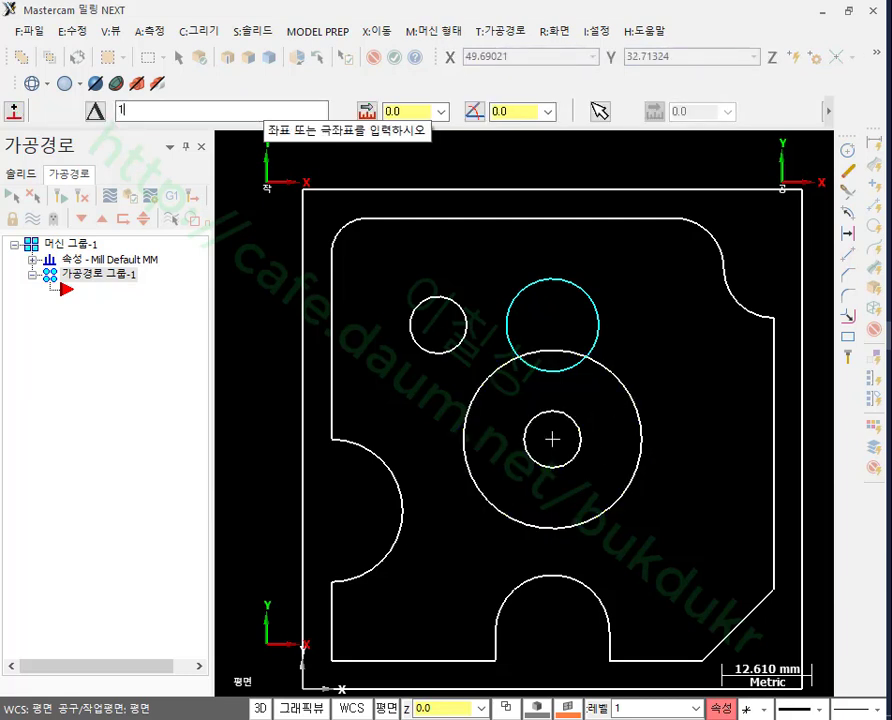
text(16)
key(Return)
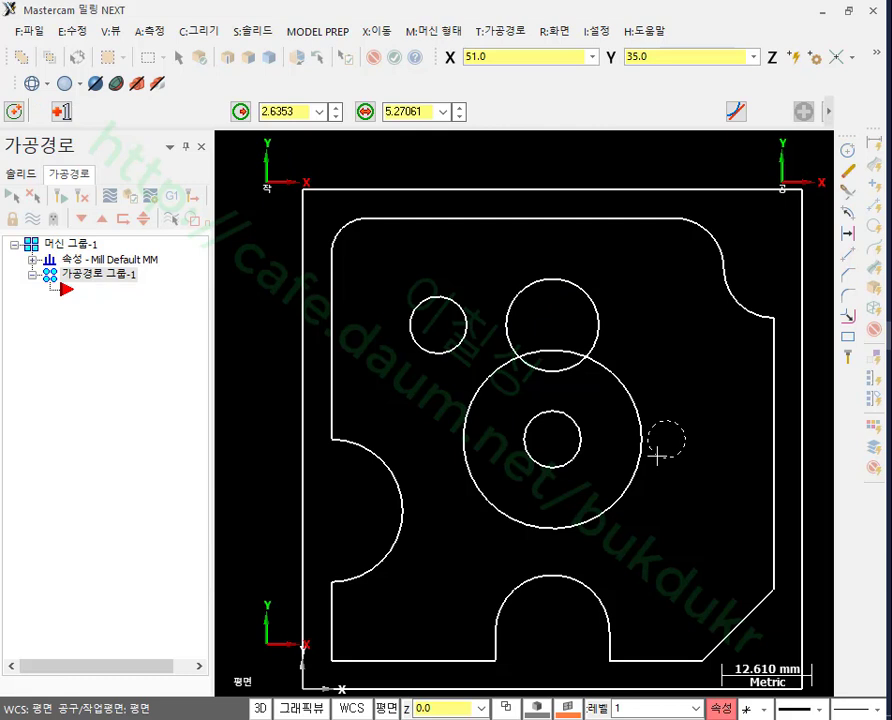
click(664, 397)
Step: Set the diameter of the circle at X51 Y35 to 16 mm
click(421, 111)
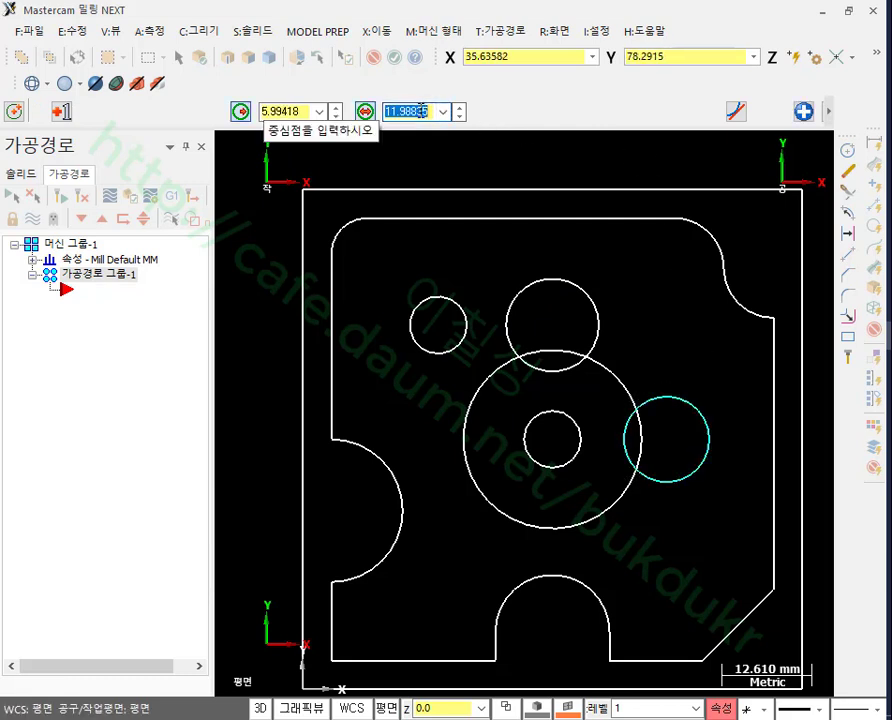
text(16)
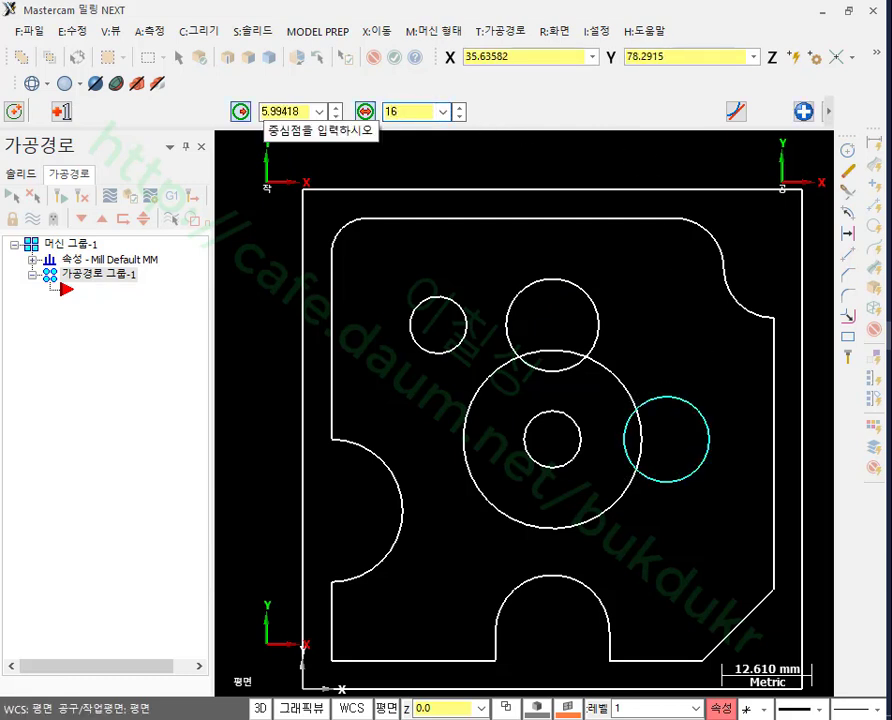
key(Return)
scroll(714, 412, down, 1)
scroll(728, 398, up, 1)
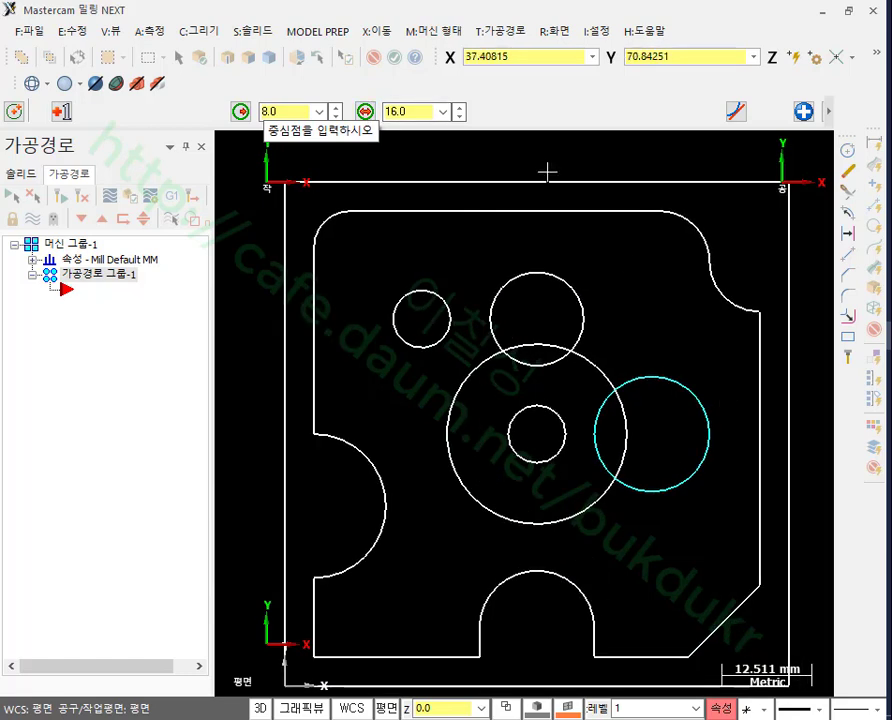
Step: Set the diameter of the circle at X51 Y35 to 13 mm and apply it
click(410, 111)
text(13)
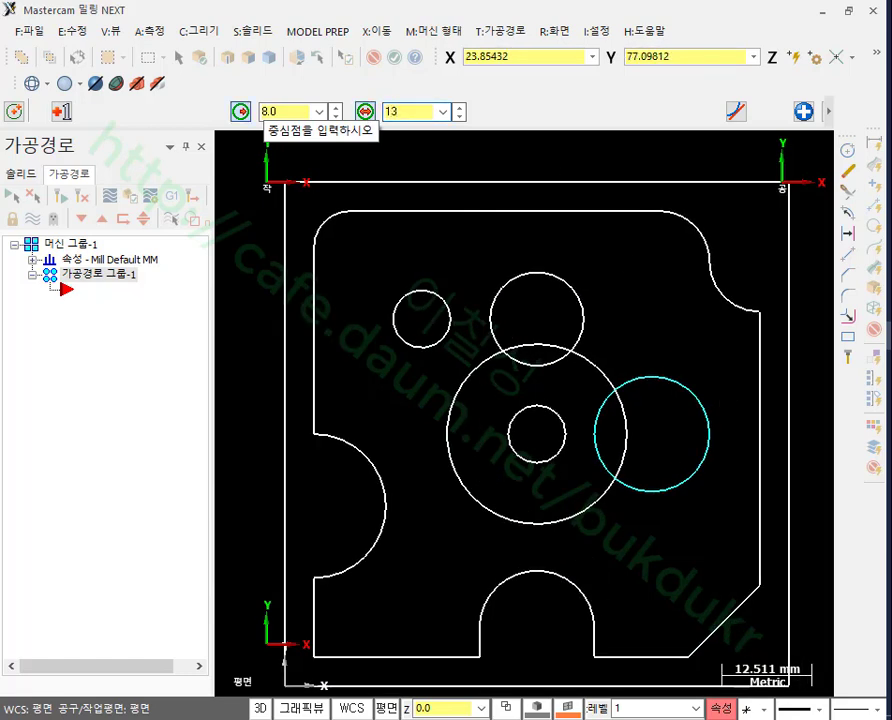
key(Return)
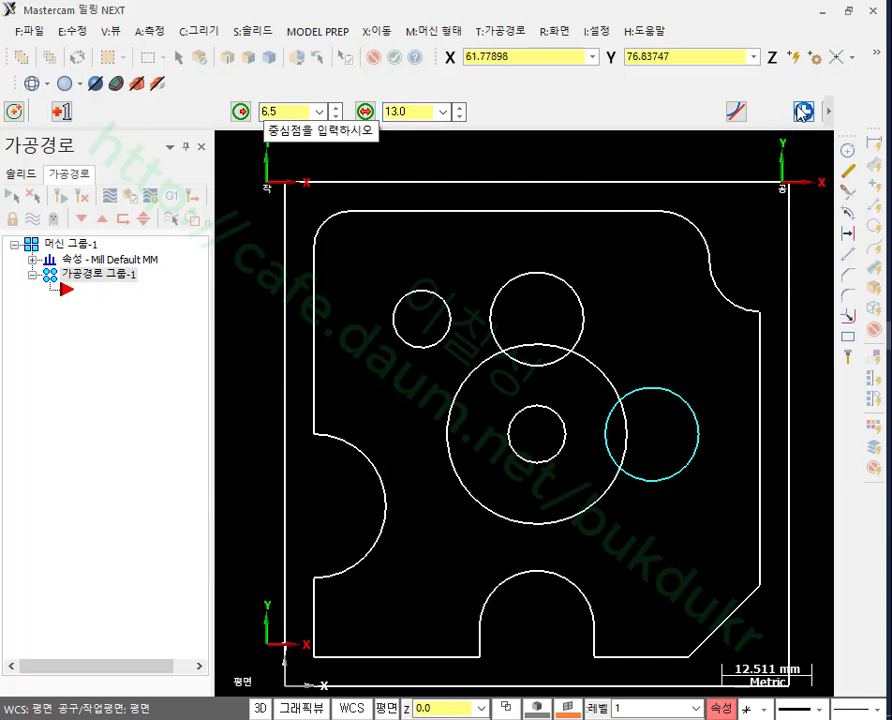
click(803, 111)
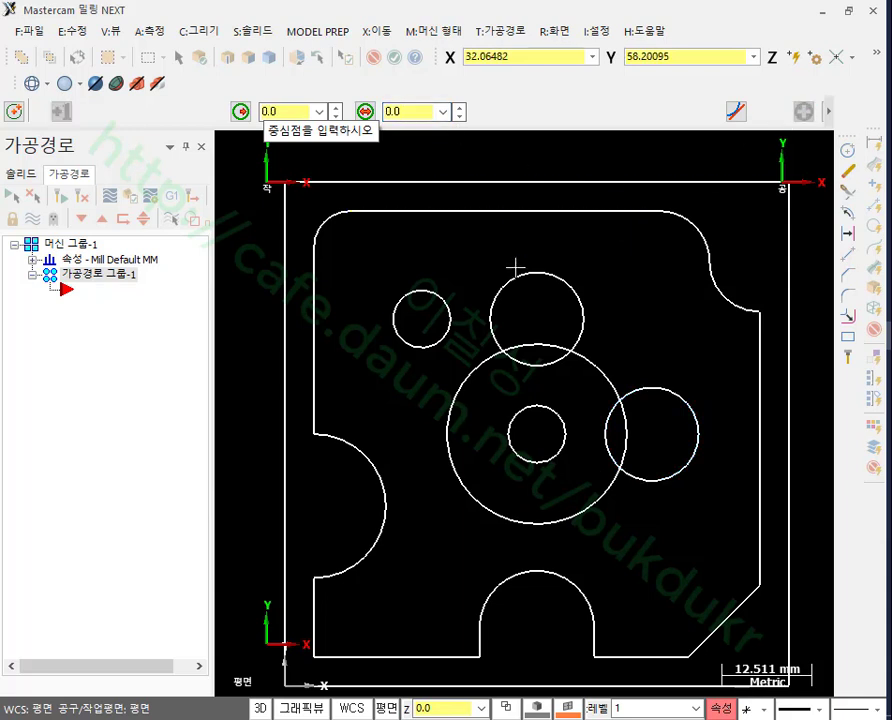
Step: Draw vertical lines down from the upper 13 mm circle's left and right quadrant points, the right one about 21 mm long
click(849, 256)
click(490, 346)
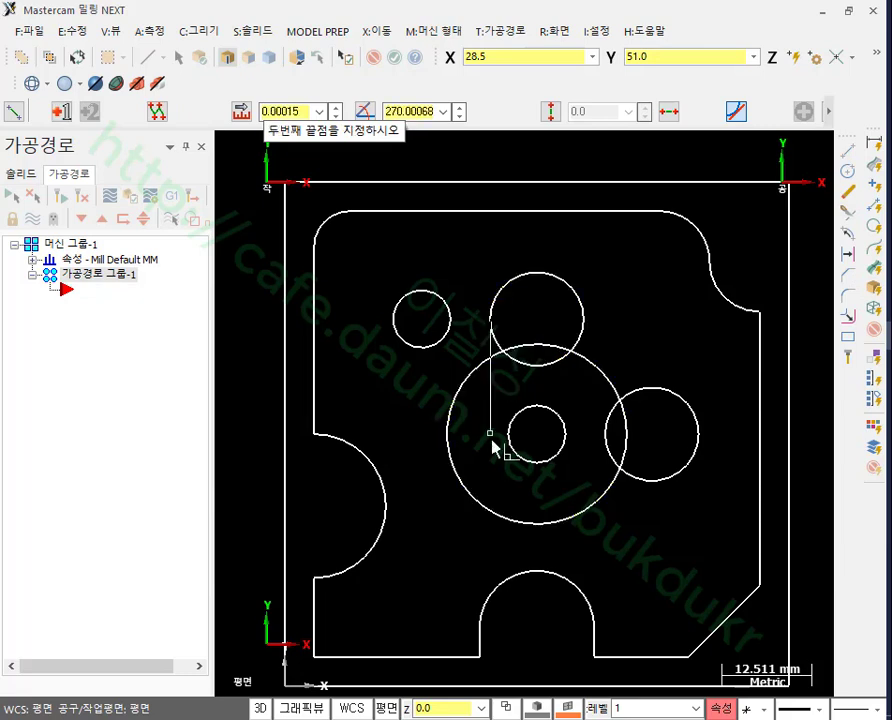
click(490, 455)
click(592, 320)
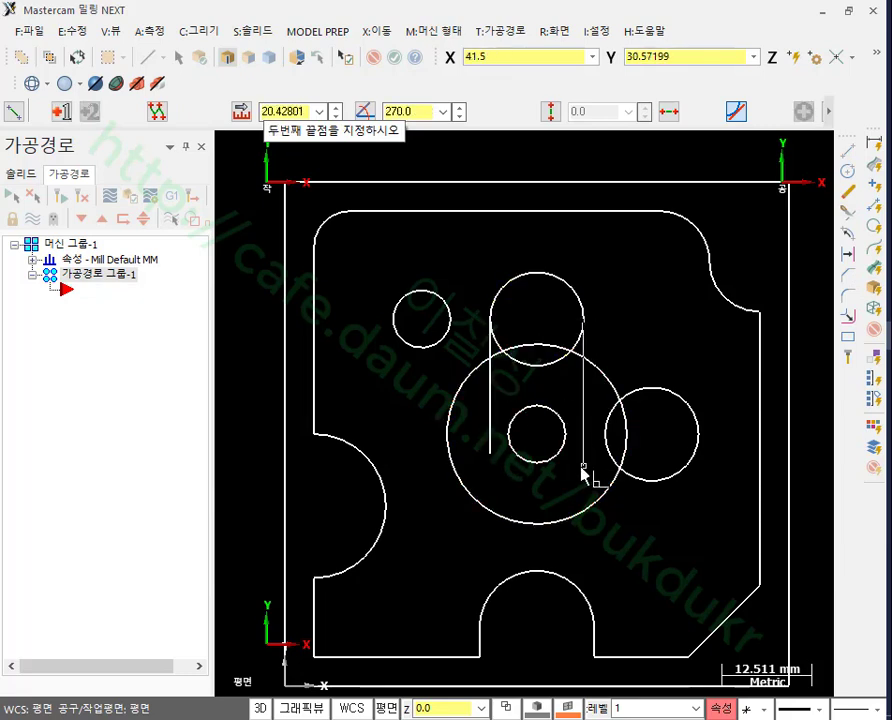
click(583, 466)
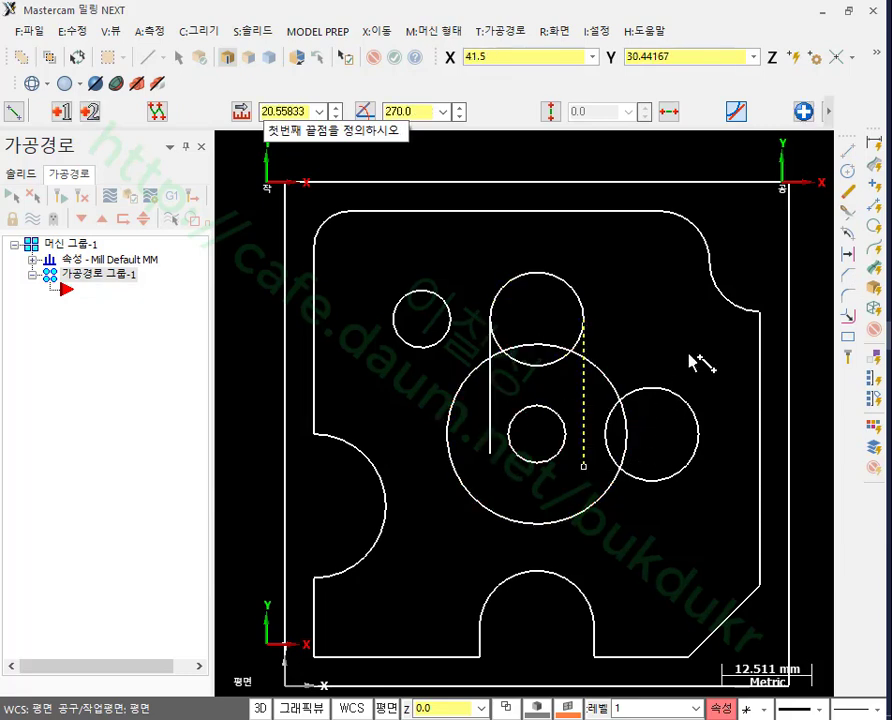
Step: Draw horizontal lines leftward from the right 13 mm circle's top and bottom quadrant points, about 36 mm and 30 mm long
scroll(746, 354, down, 1)
scroll(656, 400, up, 1)
click(651, 386)
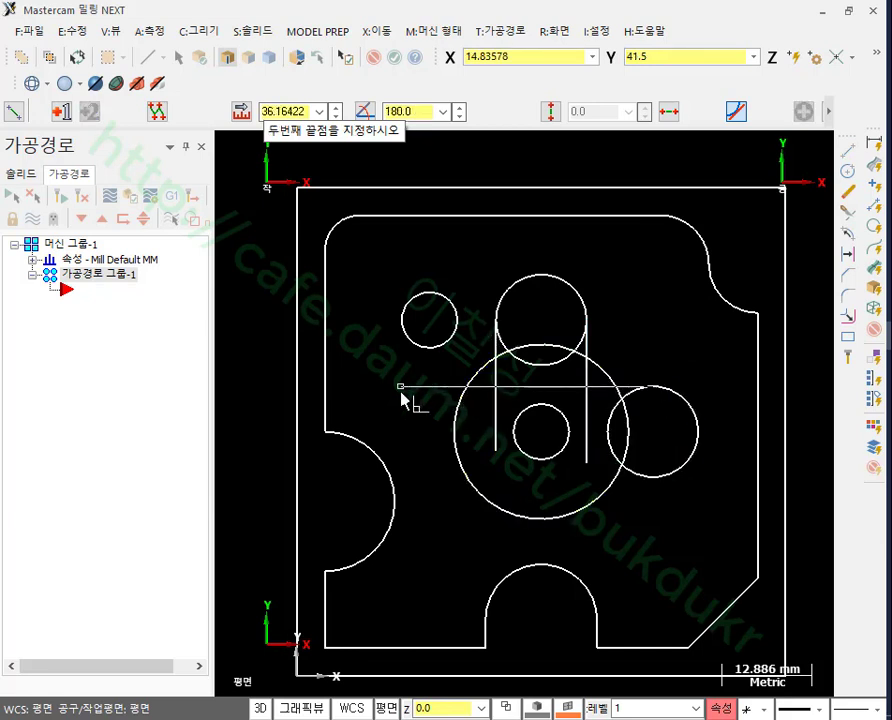
click(401, 398)
click(660, 484)
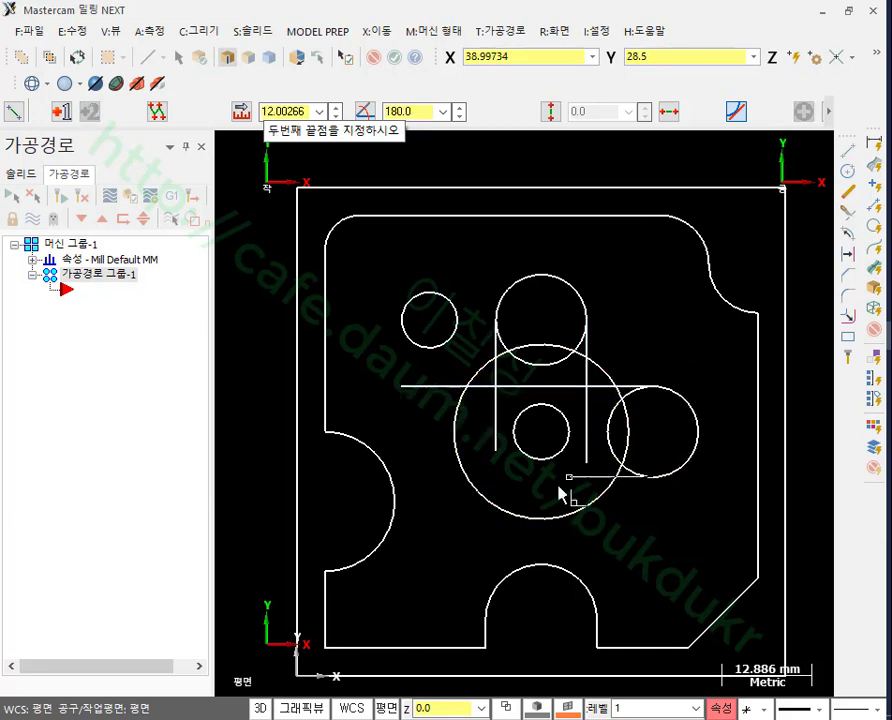
click(444, 487)
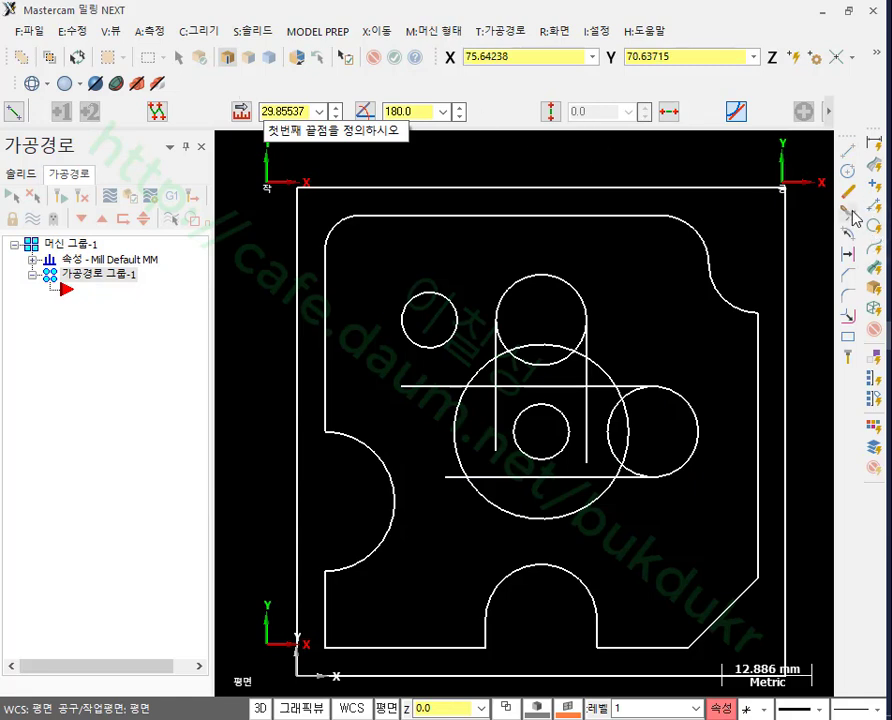
key(Escape)
Step: Trim the upper 13 mm circle with its two vertical lines using three-entity trim, keeping only the upper arc
scroll(510, 310, up, 2)
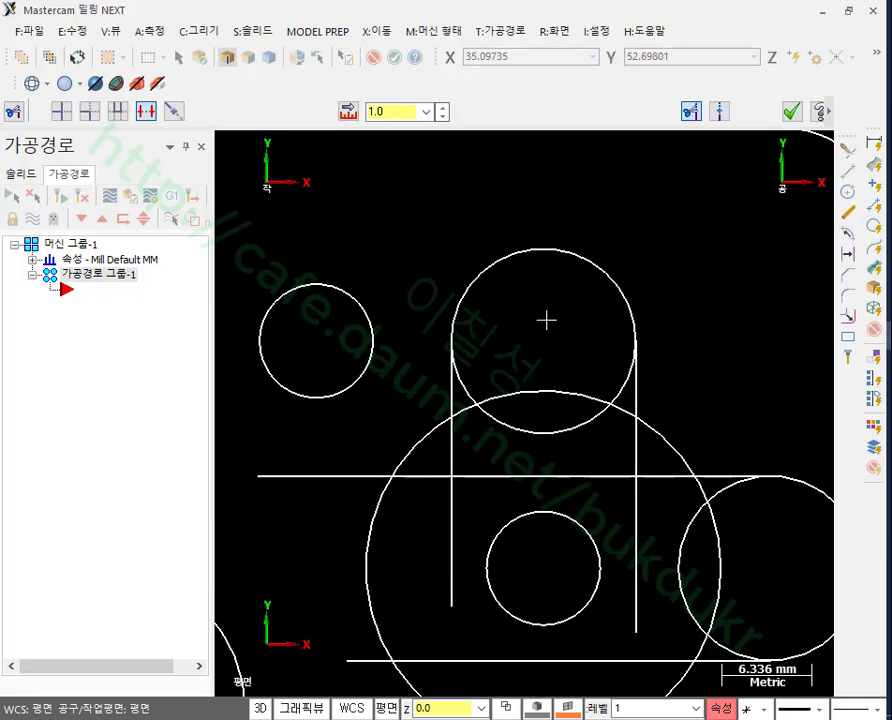
click(117, 111)
click(452, 400)
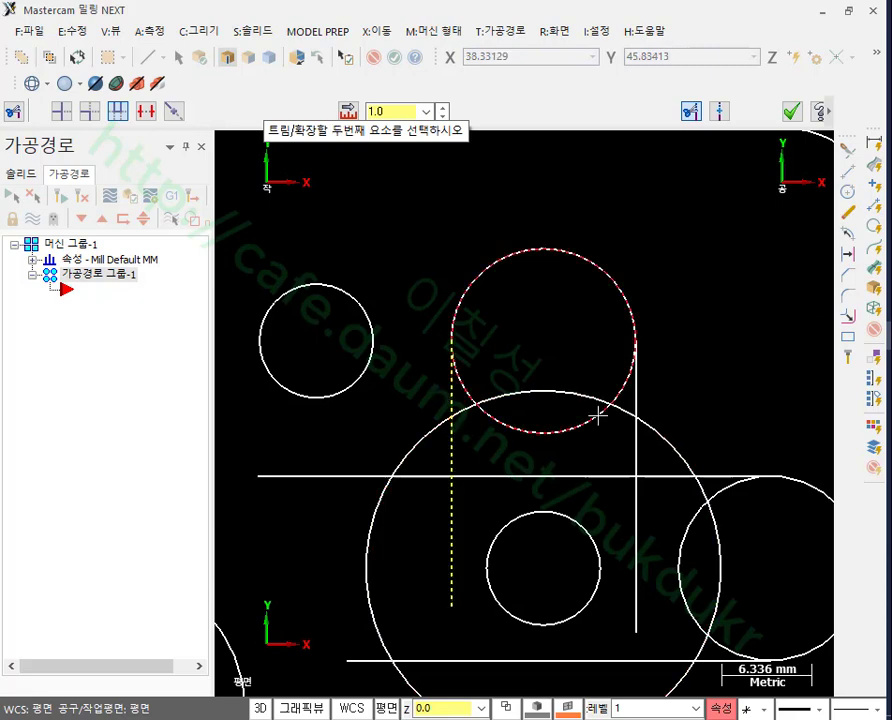
click(645, 396)
click(570, 250)
Step: Trim the right 13 mm circle with its two horizontal lines, keeping only the outer right arc
scroll(476, 236, down, 3)
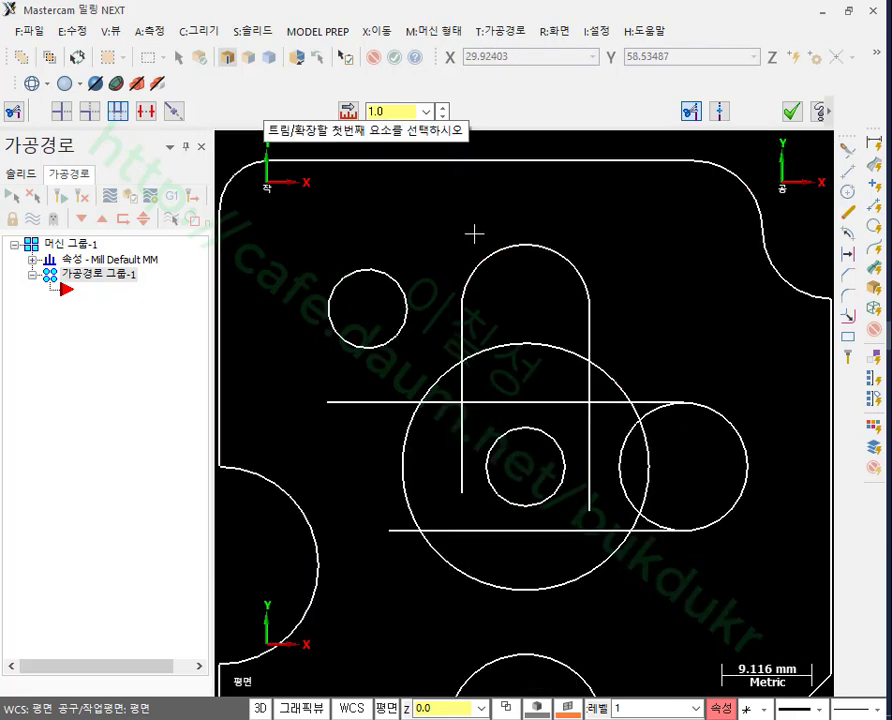
click(615, 398)
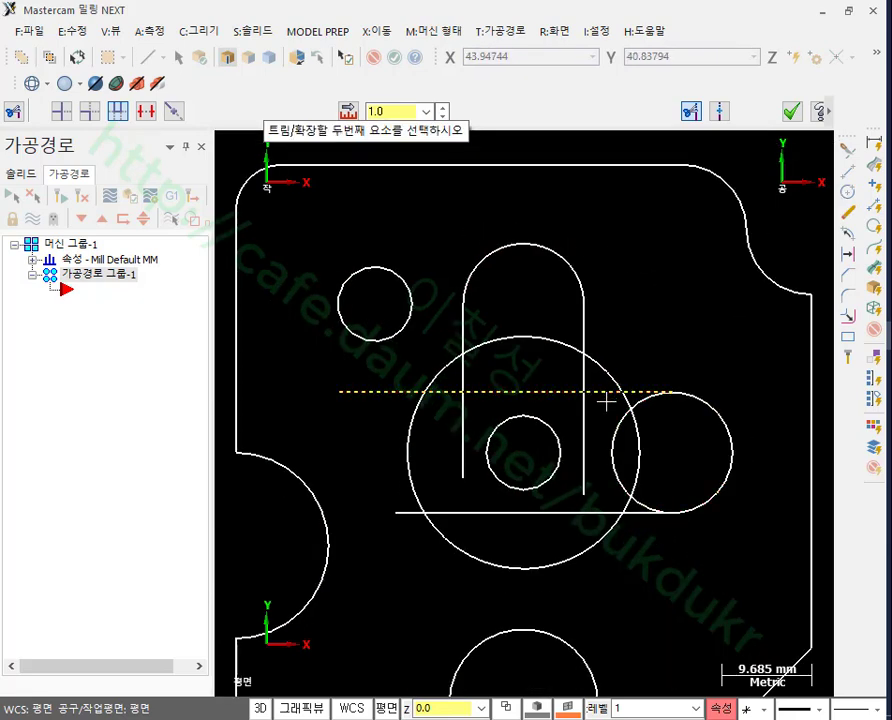
click(612, 512)
click(733, 458)
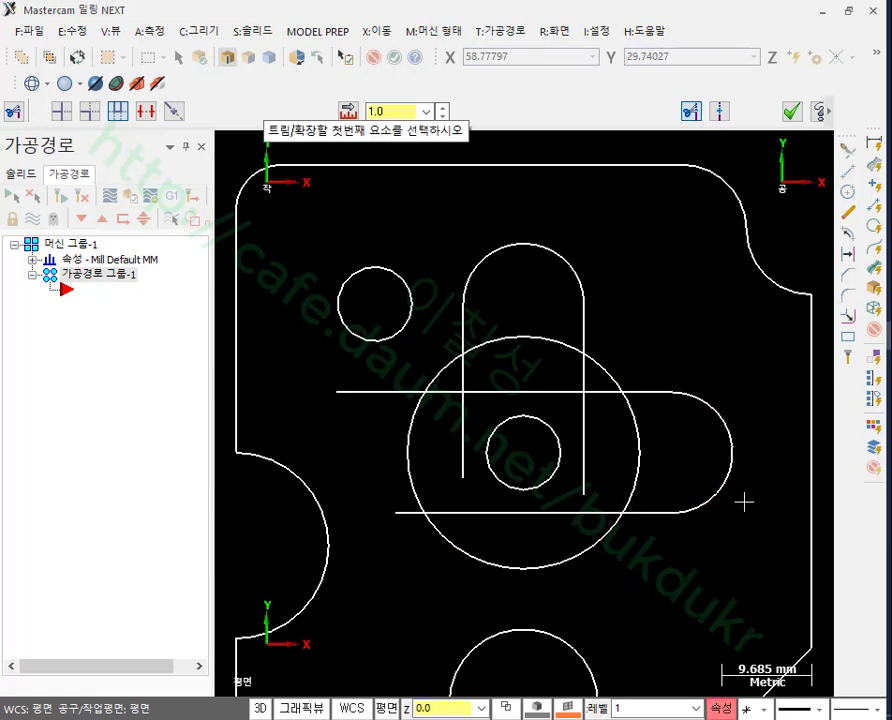
Step: Remove the large central circle's arcs inside both slots and trim the four slot lines back to that circle
click(146, 110)
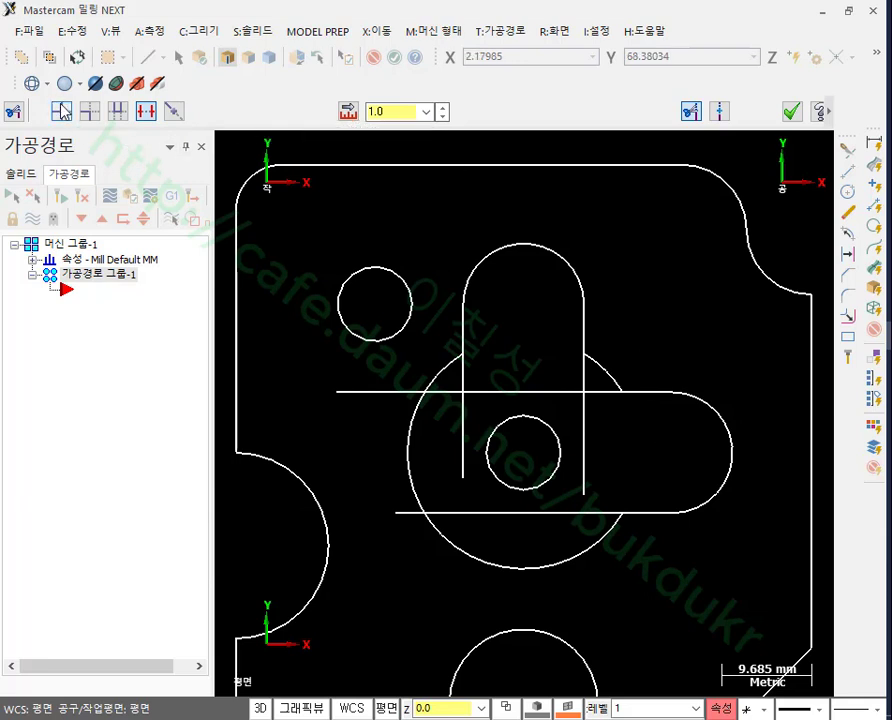
click(89, 112)
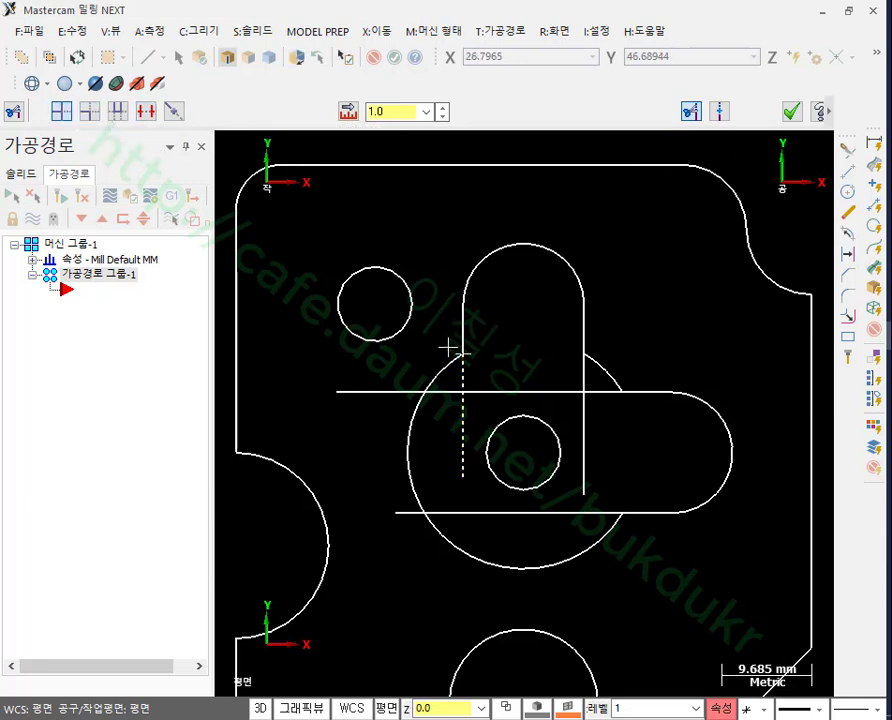
click(583, 342)
click(603, 366)
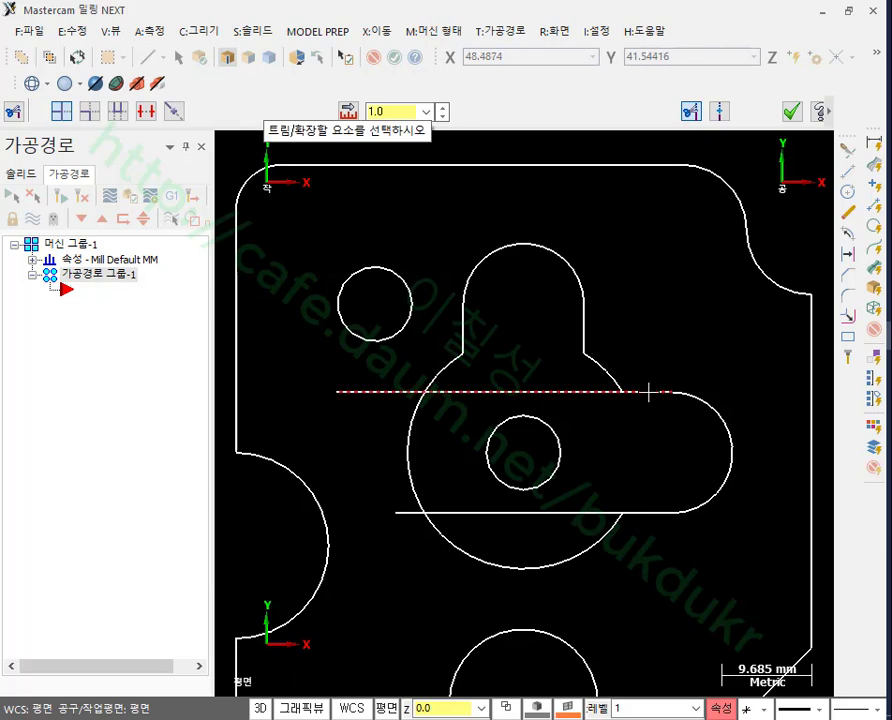
click(605, 391)
click(620, 380)
click(632, 514)
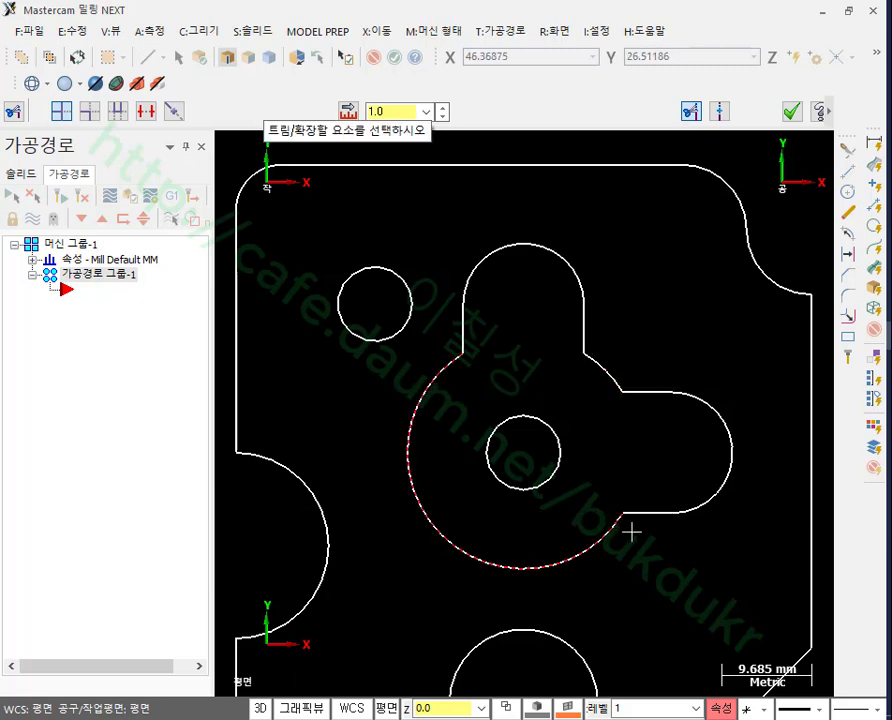
click(630, 532)
scroll(625, 381, down, 2)
scroll(625, 381, down, 1)
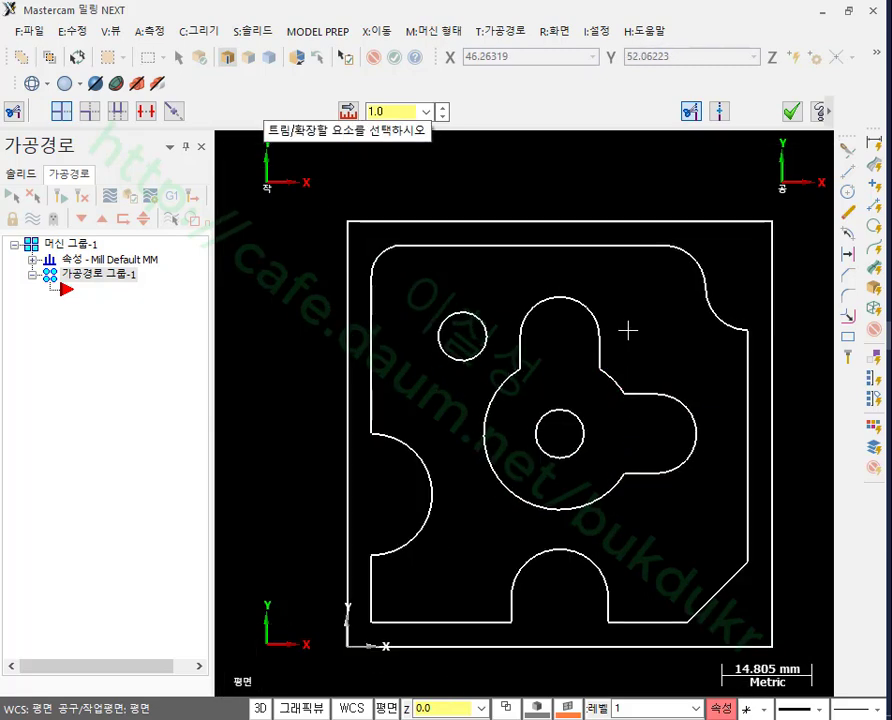
scroll(628, 330, down, 1)
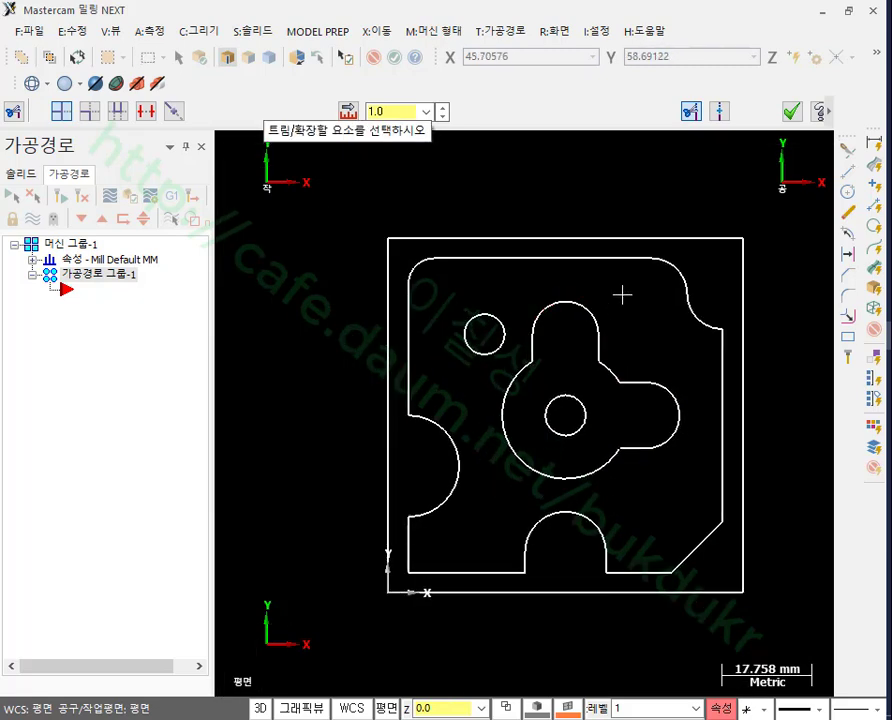
click(791, 114)
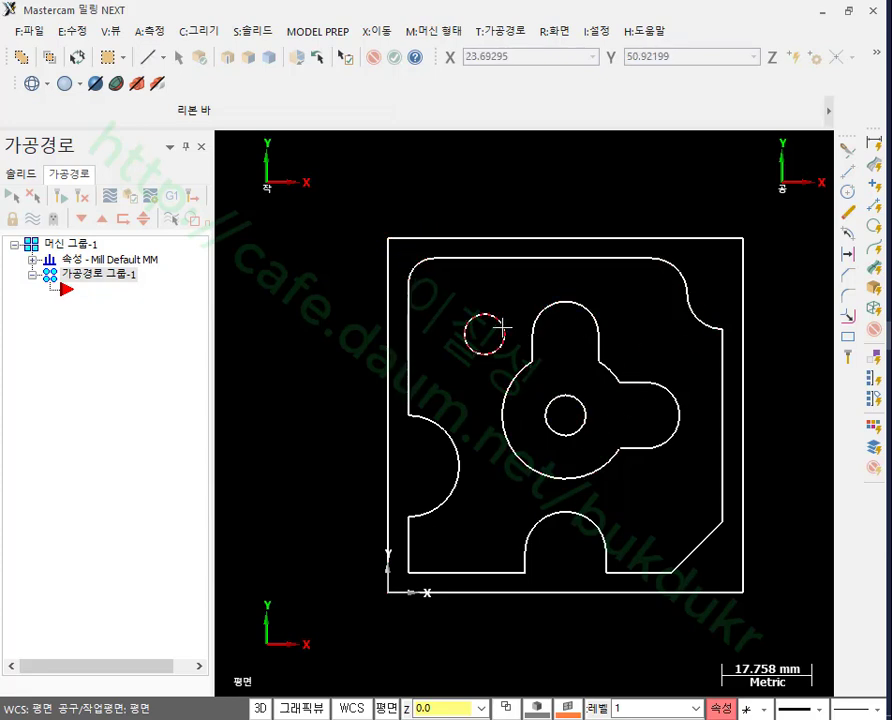
scroll(552, 306, down, 2)
scroll(528, 436, up, 3)
scroll(772, 369, down, 1)
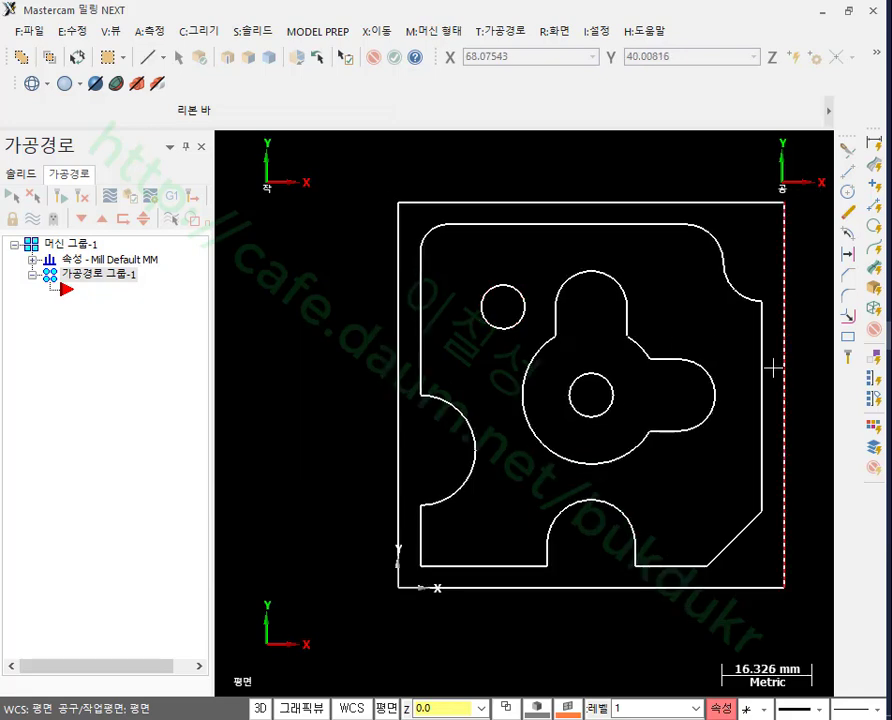
scroll(772, 369, up, 1)
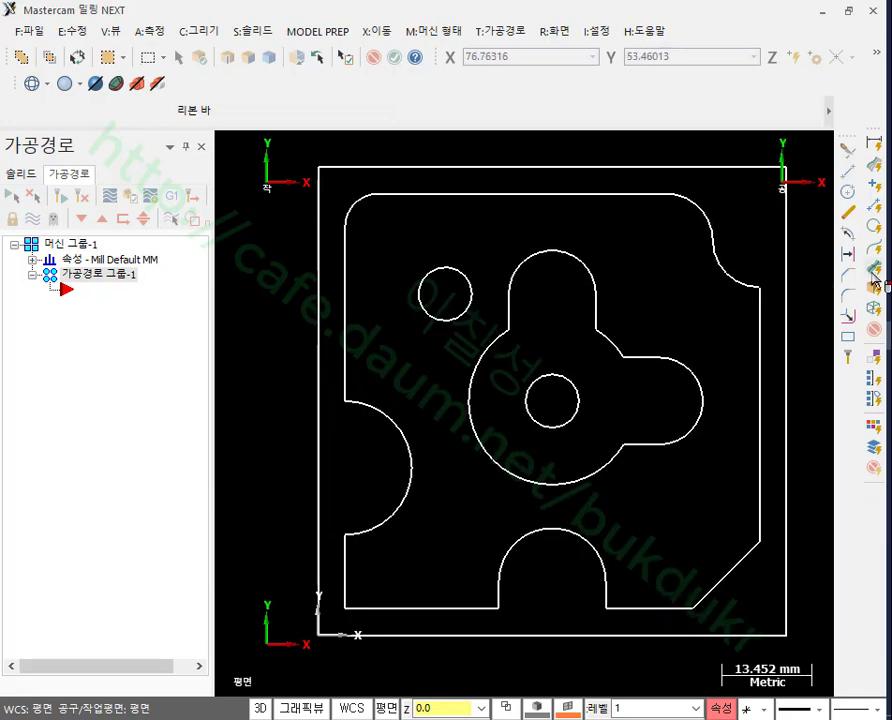
Step: Add a smart vertical dimension for the right slot's width, placed to the right of the part
click(205, 31)
mouse_move(248, 220)
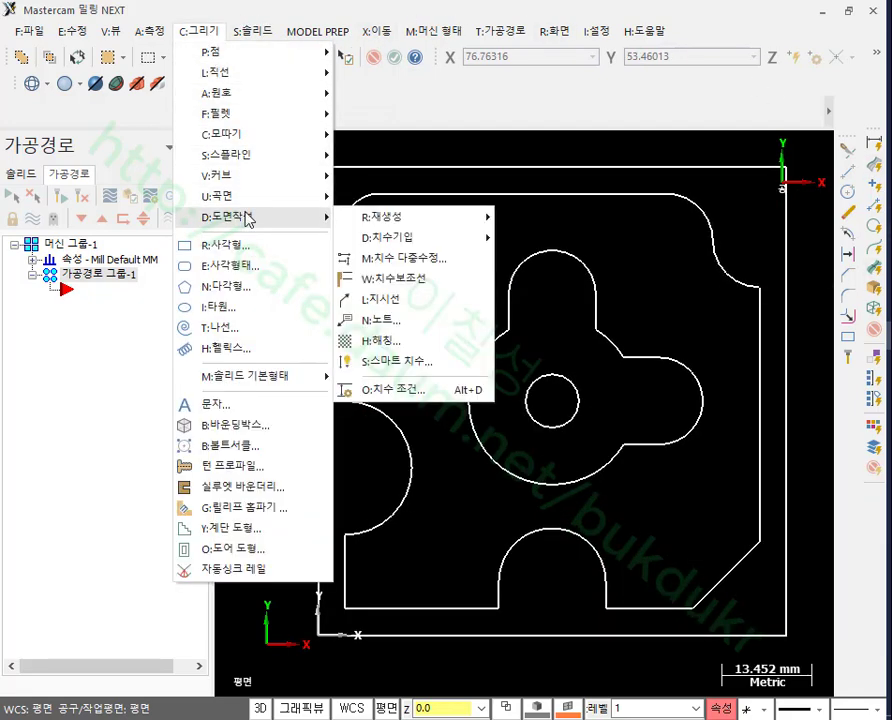
click(395, 361)
scroll(540, 357, down, 3)
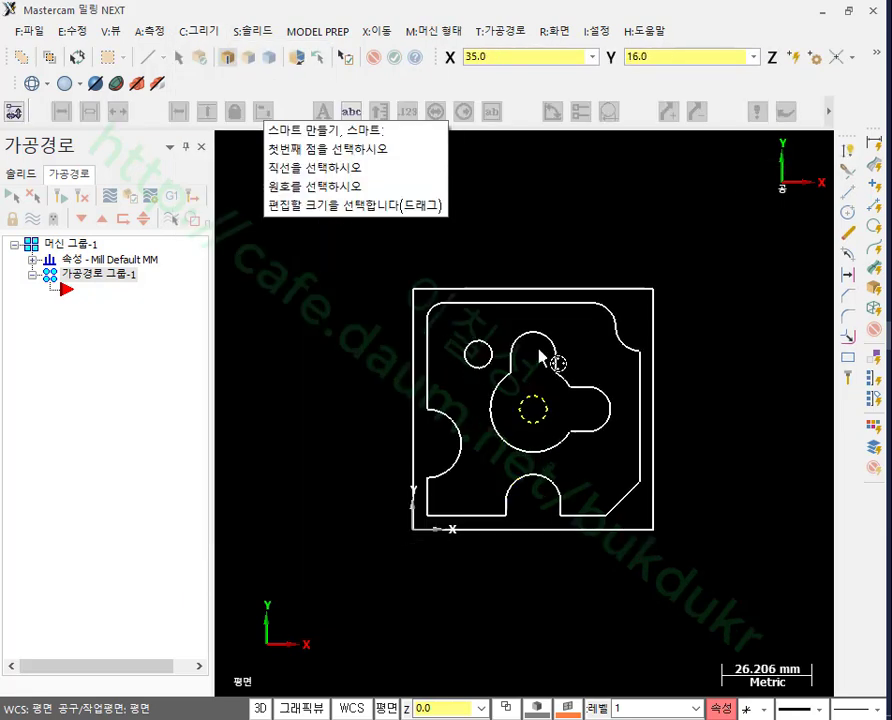
scroll(506, 356, up, 2)
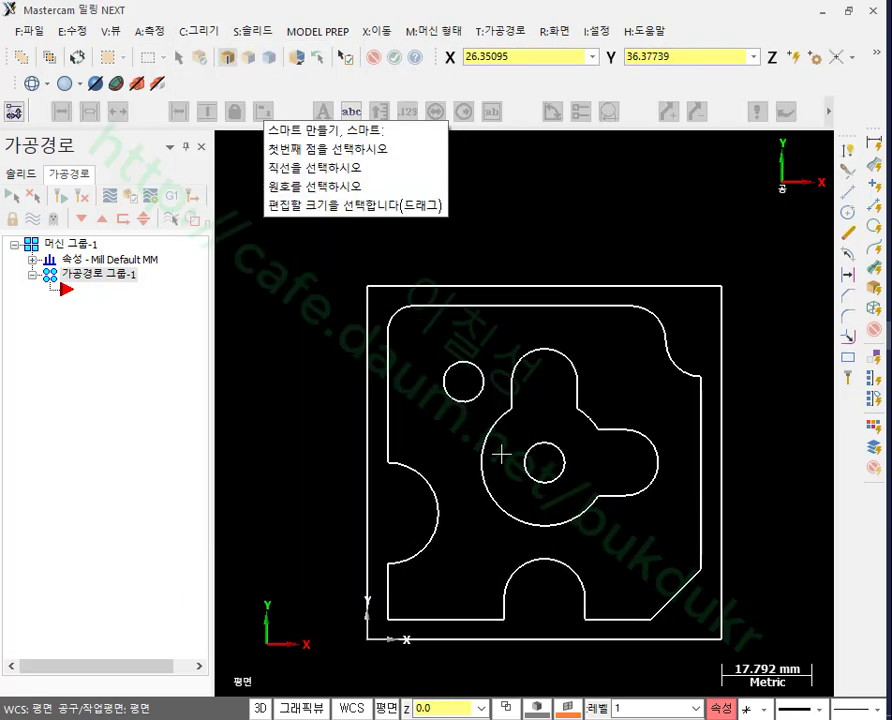
click(516, 418)
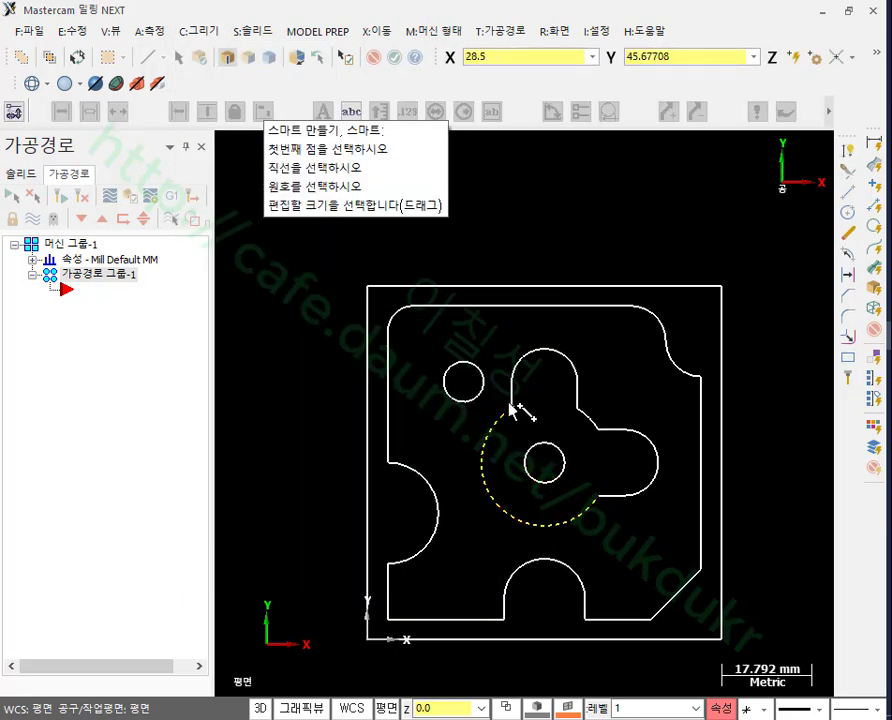
click(628, 430)
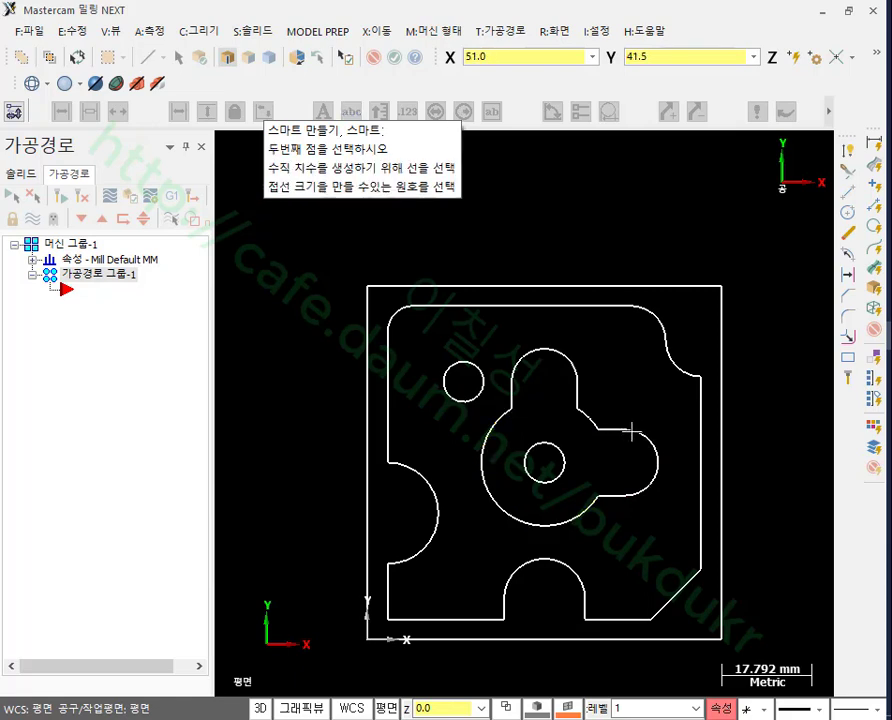
click(627, 497)
click(790, 480)
Step: Dimension the vertical distance from the part's bottom edge to the bottom notch arc's centre, placed right of the part
scroll(626, 416, down, 1)
scroll(567, 548, up, 2)
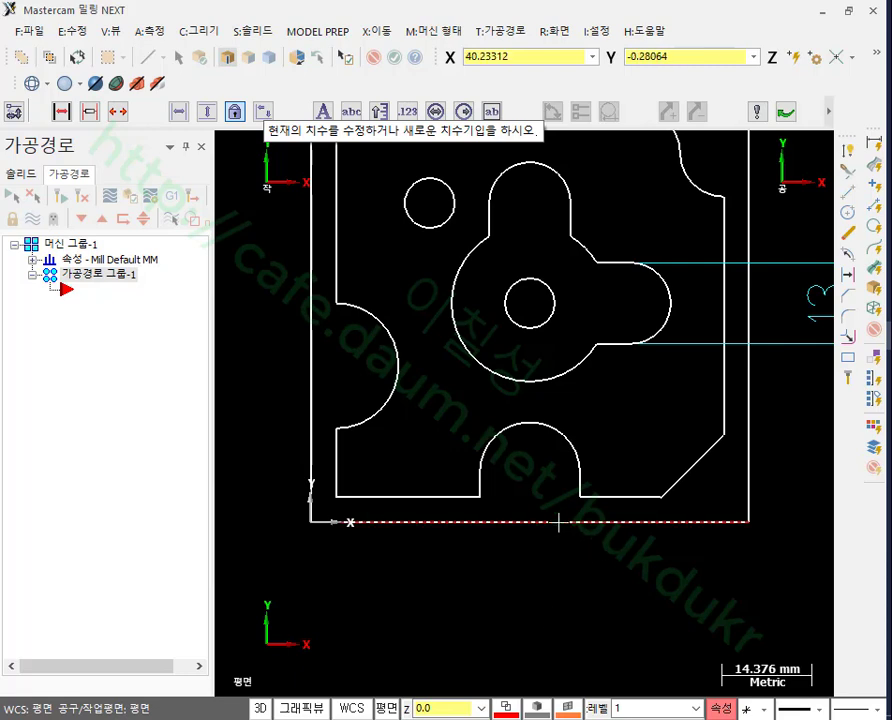
click(540, 485)
click(538, 521)
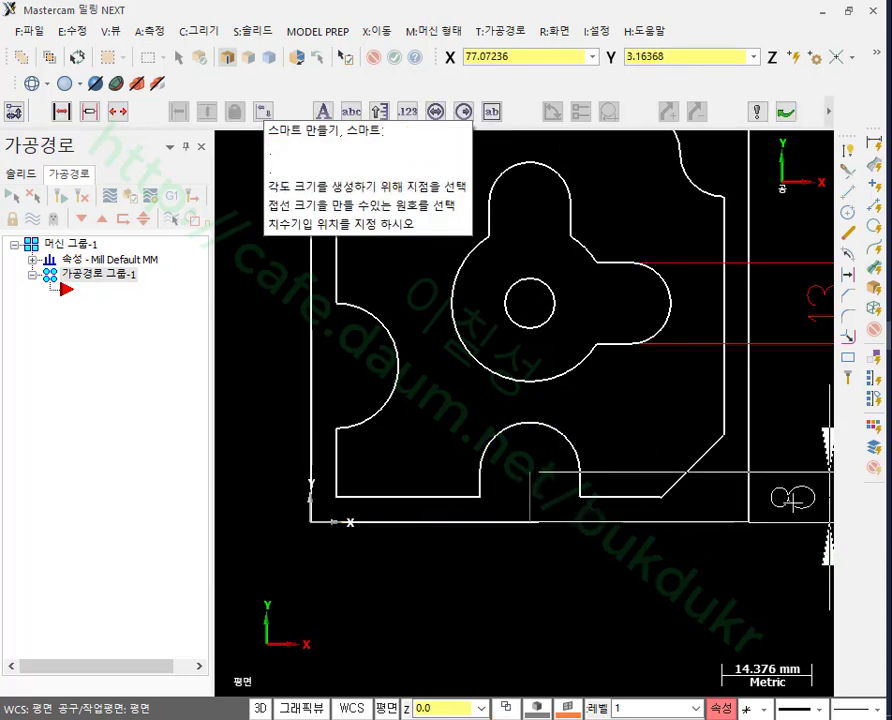
click(794, 496)
Step: Dimension the horizontal distance from the inner contour's left edge to the upper slot's left side, placed below the part
scroll(660, 625, down, 2)
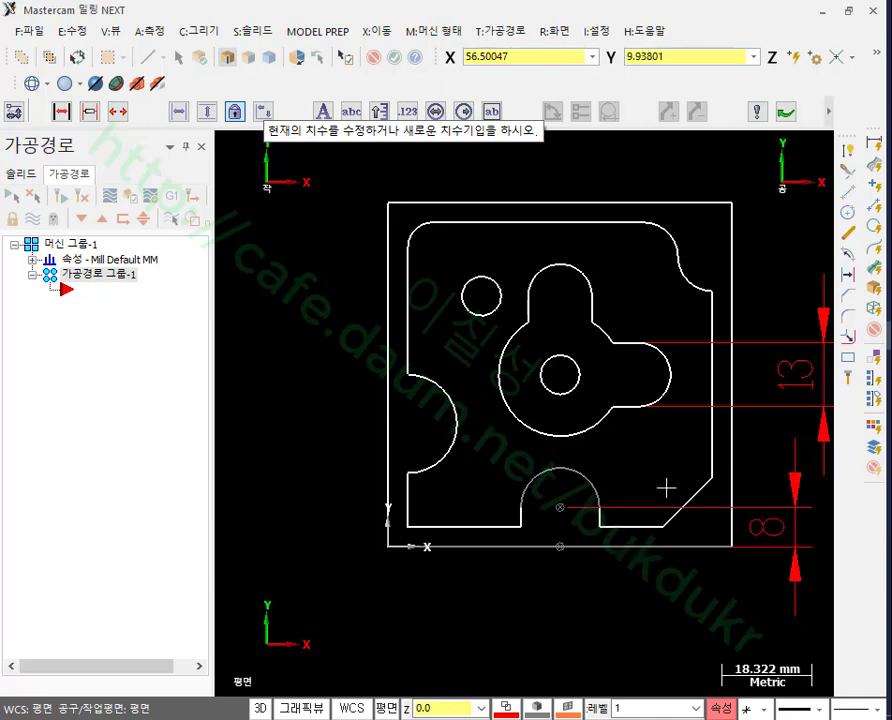
click(535, 318)
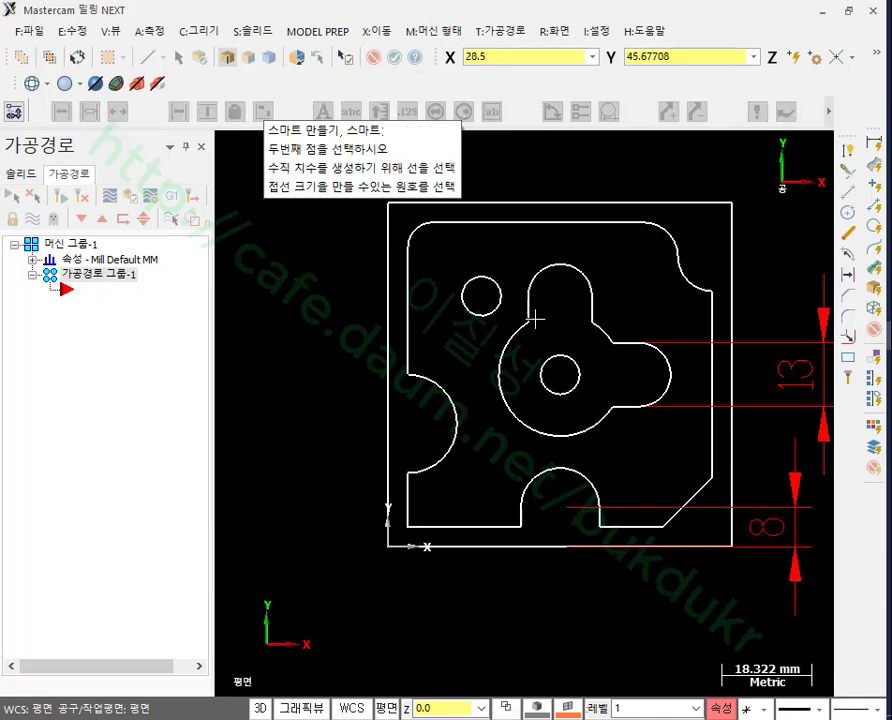
click(408, 330)
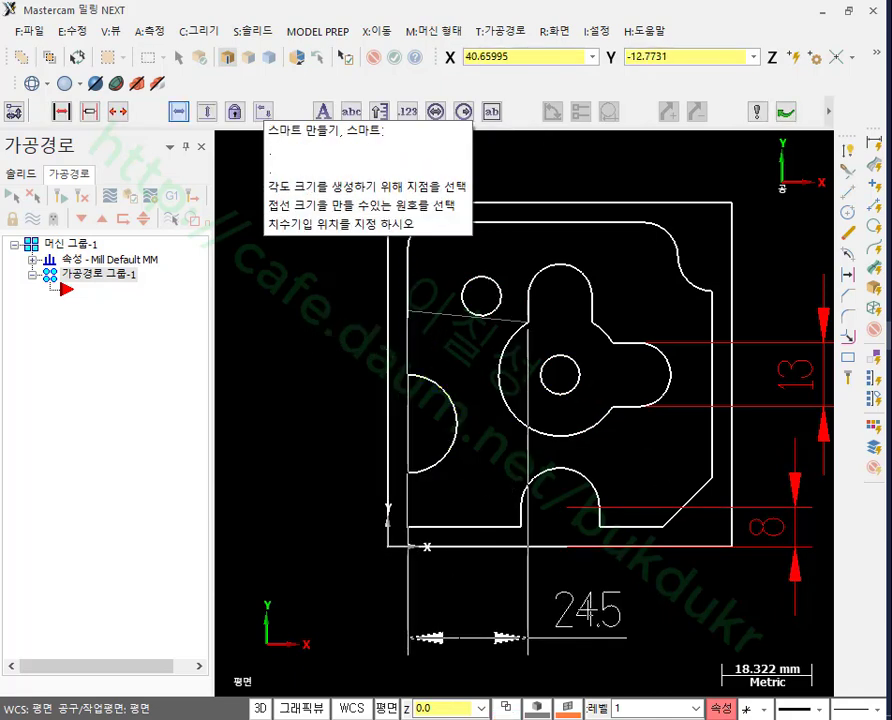
click(590, 605)
Step: Dimension the horizontal distance from the contour's top edge end to its right edge, and delete all dimensions from the drawing
scroll(405, 566, down, 1)
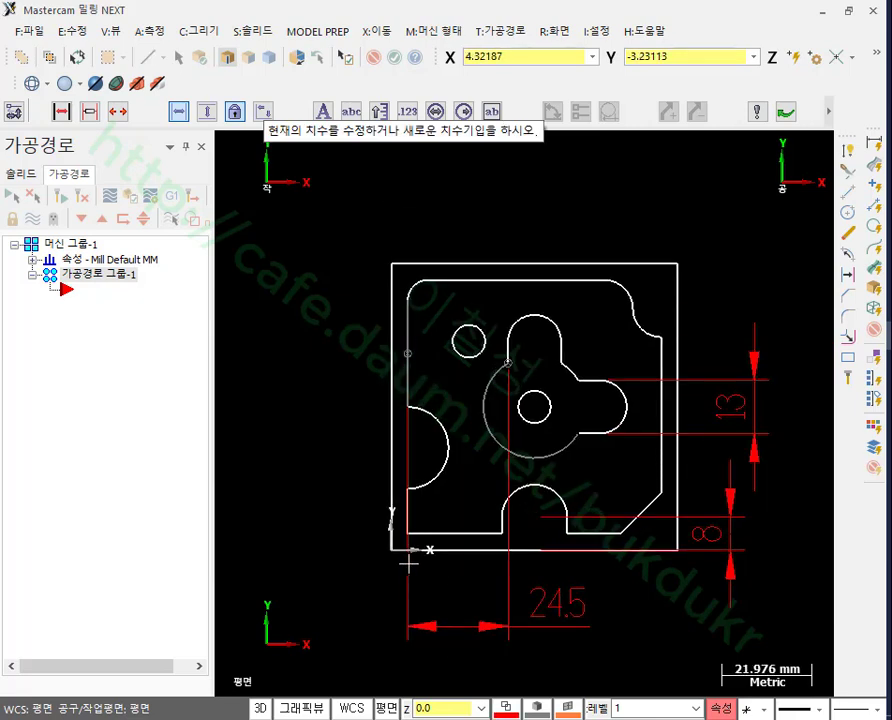
click(598, 281)
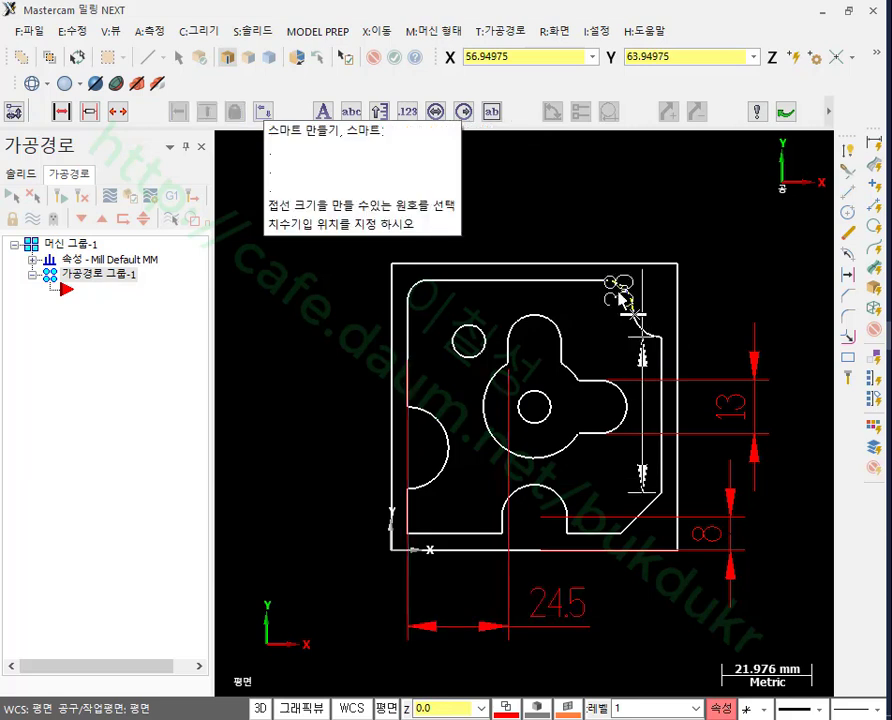
click(607, 284)
click(652, 187)
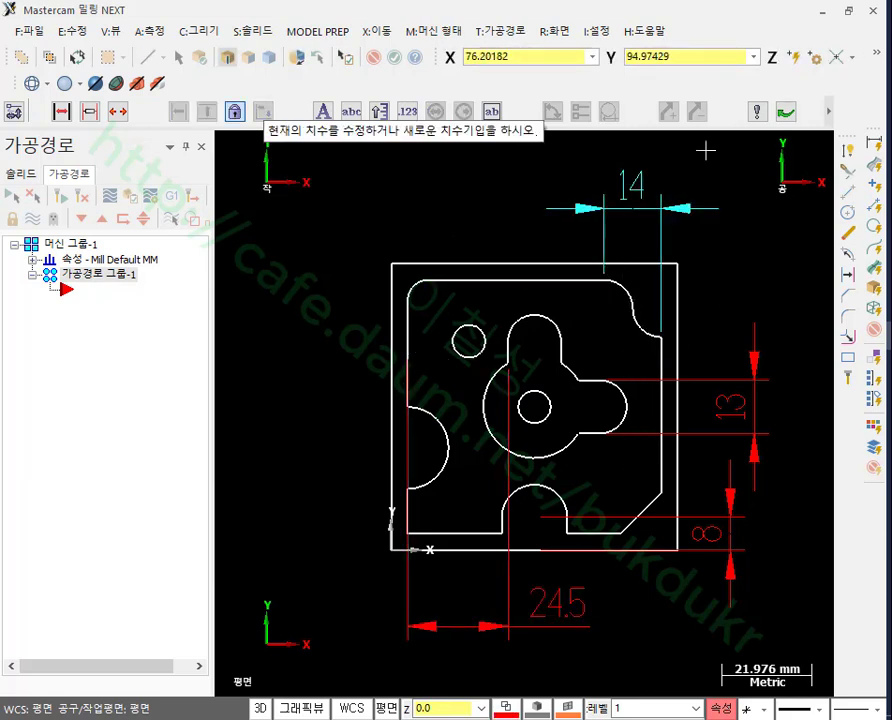
key(Escape)
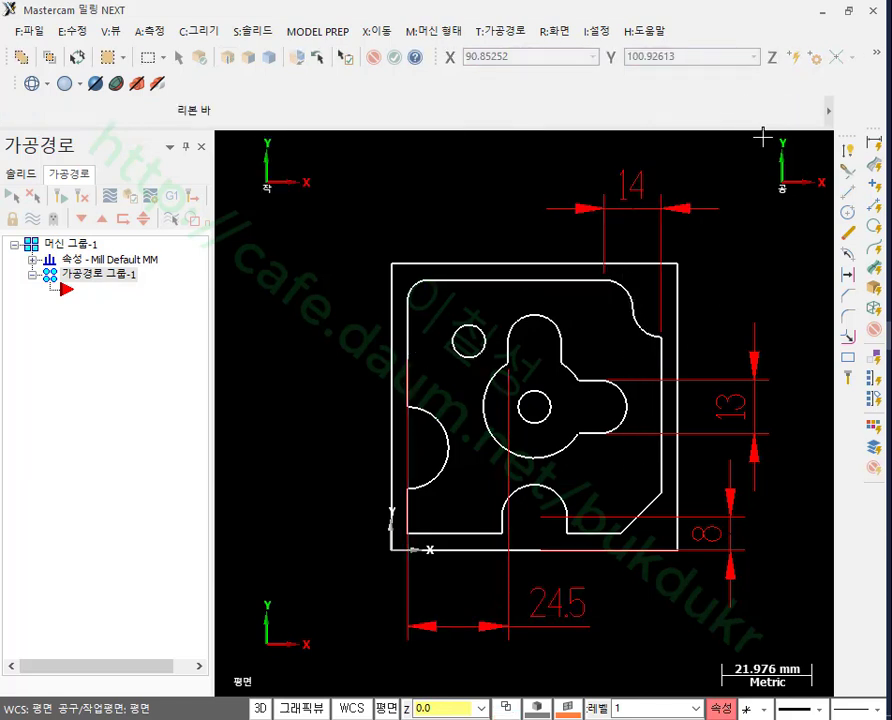
click(874, 147)
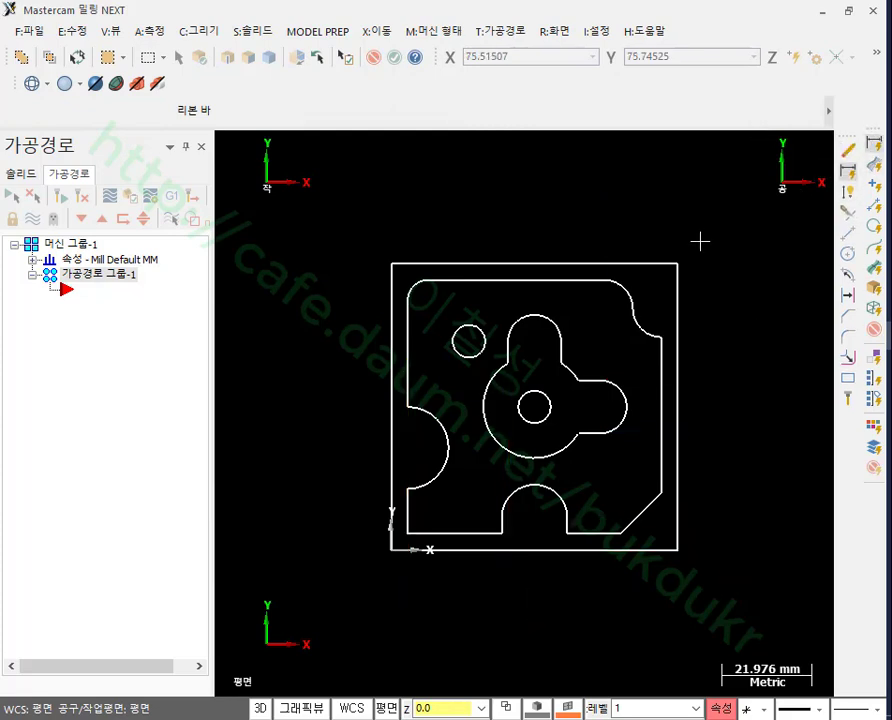
Step: Switch to the isometric view and size the machine group's rectangular stock from all drawn geometry
scroll(340, 430, down, 2)
scroll(470, 370, up, 1)
right_click(590, 240)
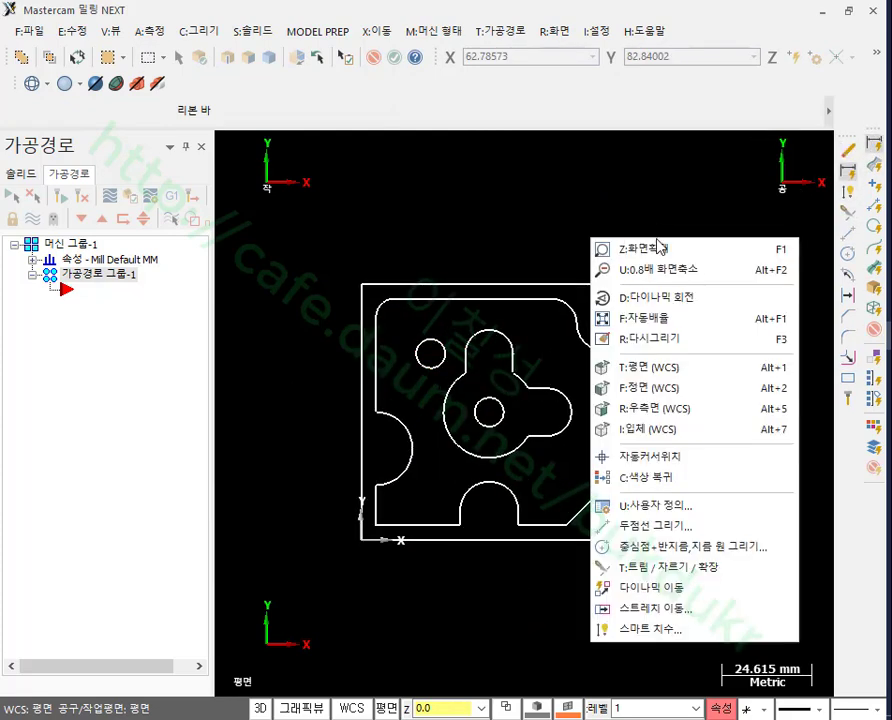
click(660, 429)
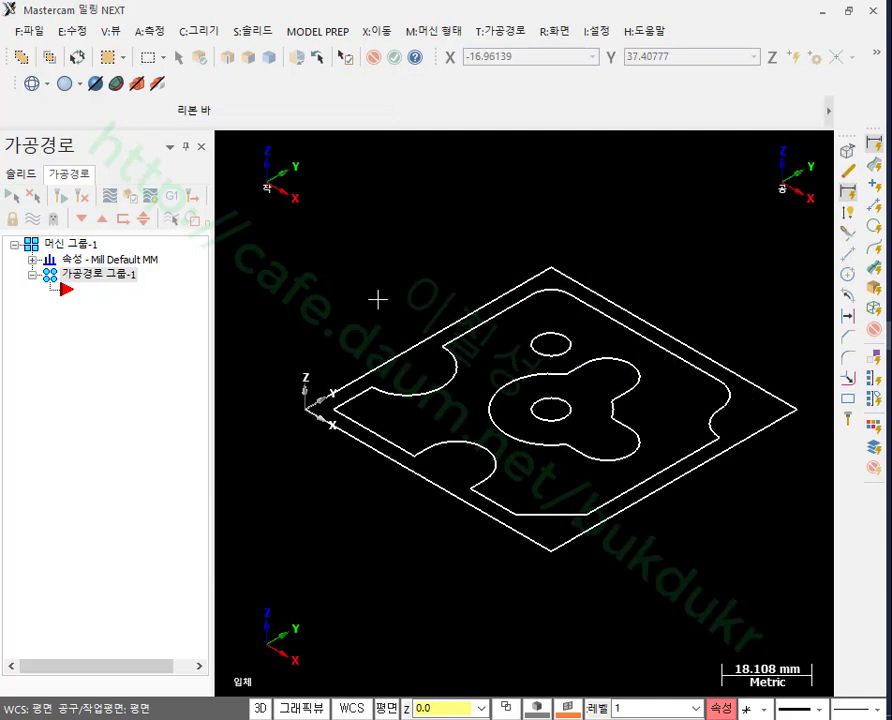
click(33, 259)
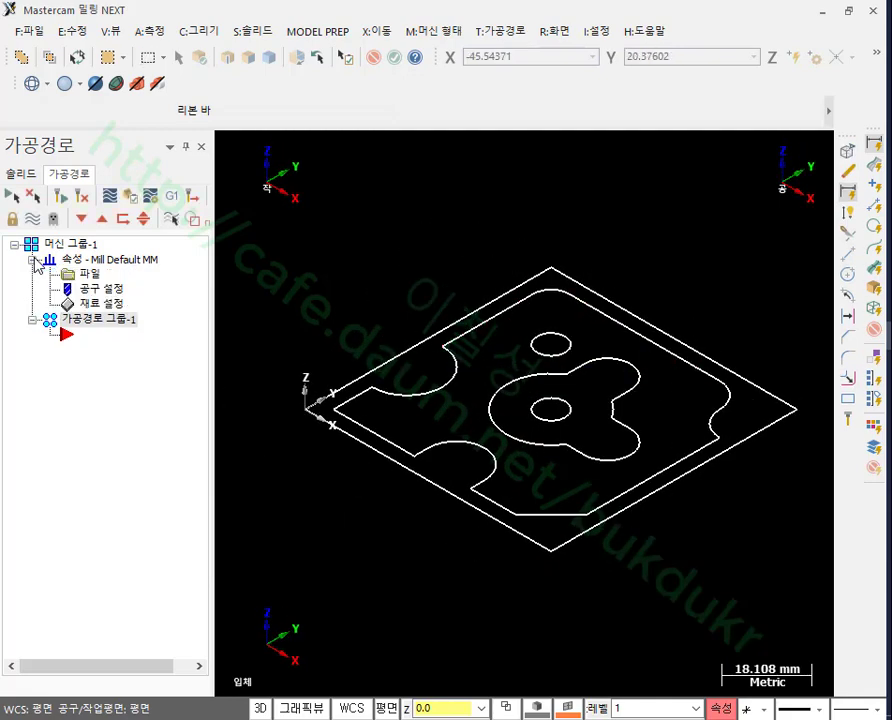
click(106, 306)
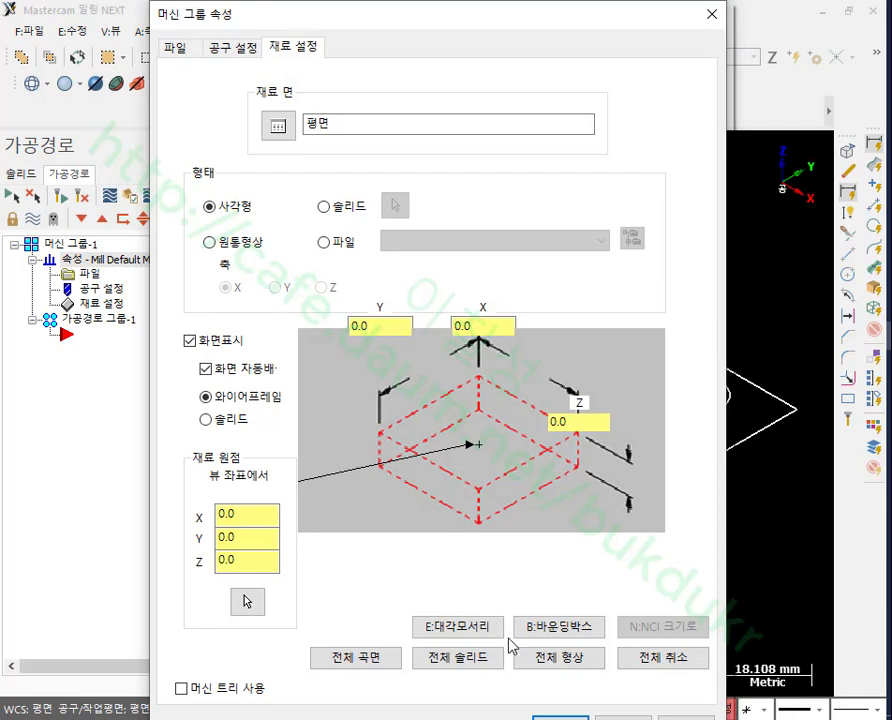
click(528, 667)
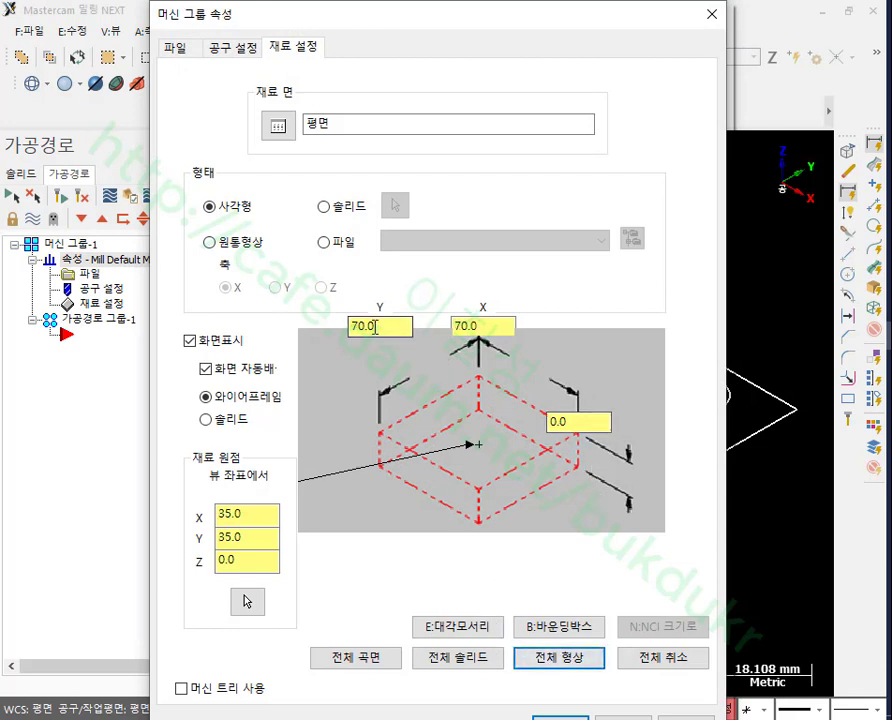
Step: Set the stock's Z thickness to 25 mm and its origin Z to 2 mm, and apply the stock setup
click(492, 328)
double_click(574, 422)
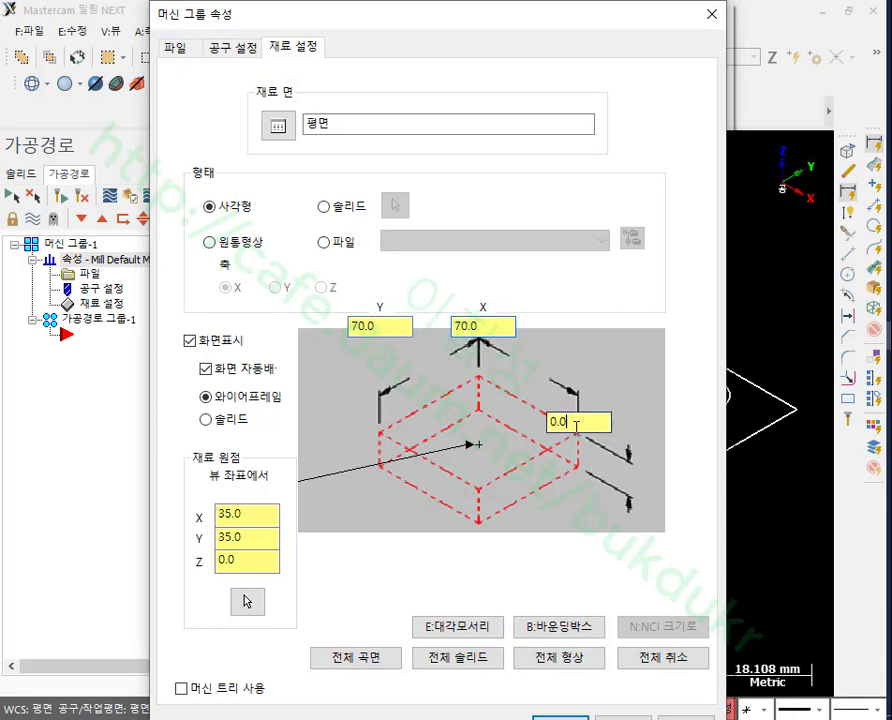
text(2)
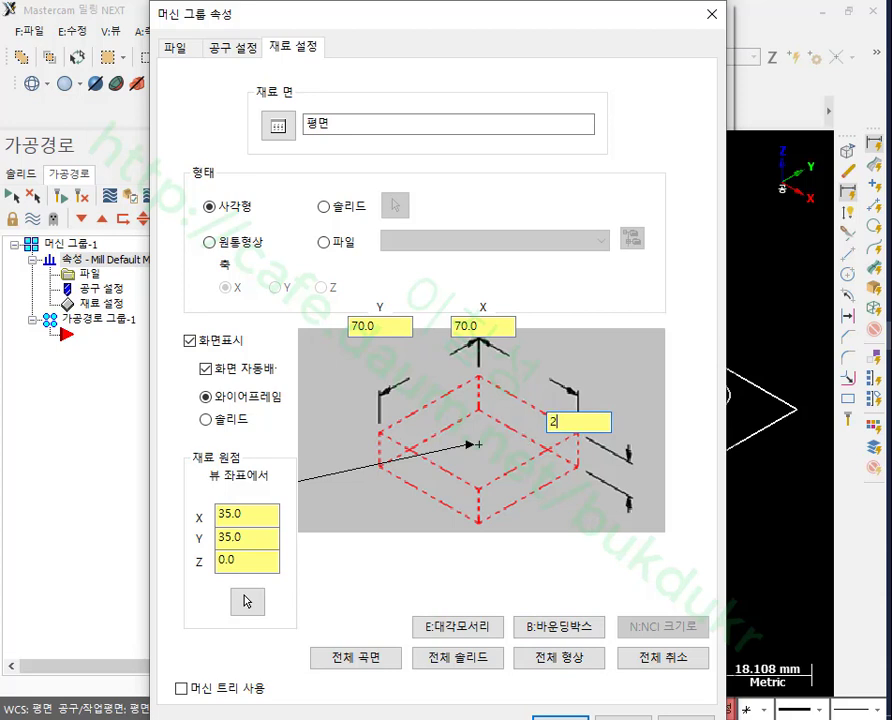
text(5)
key(Tab)
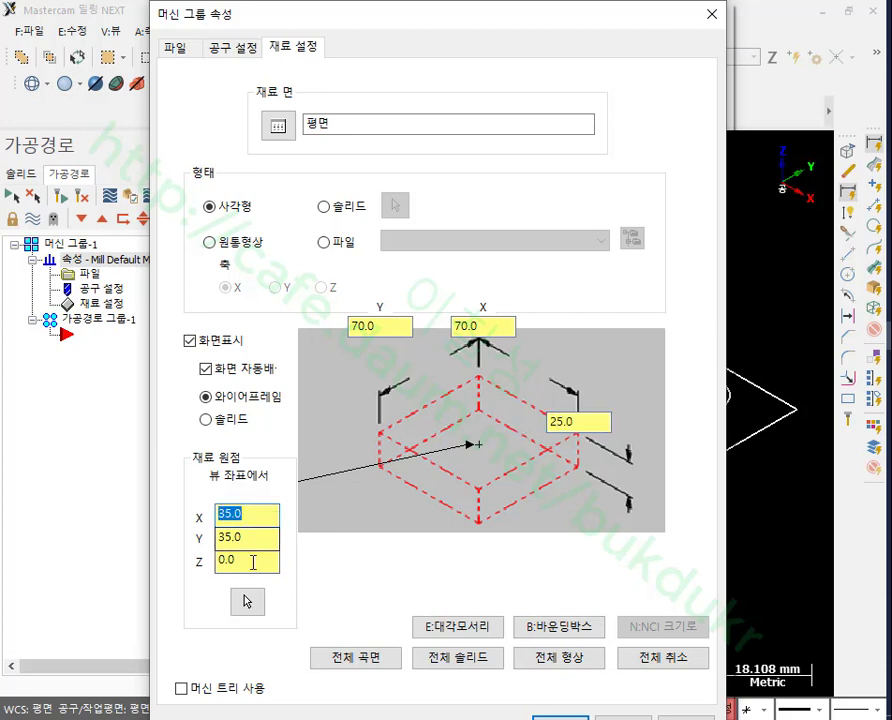
key(Tab)
key(Tab)
text(2)
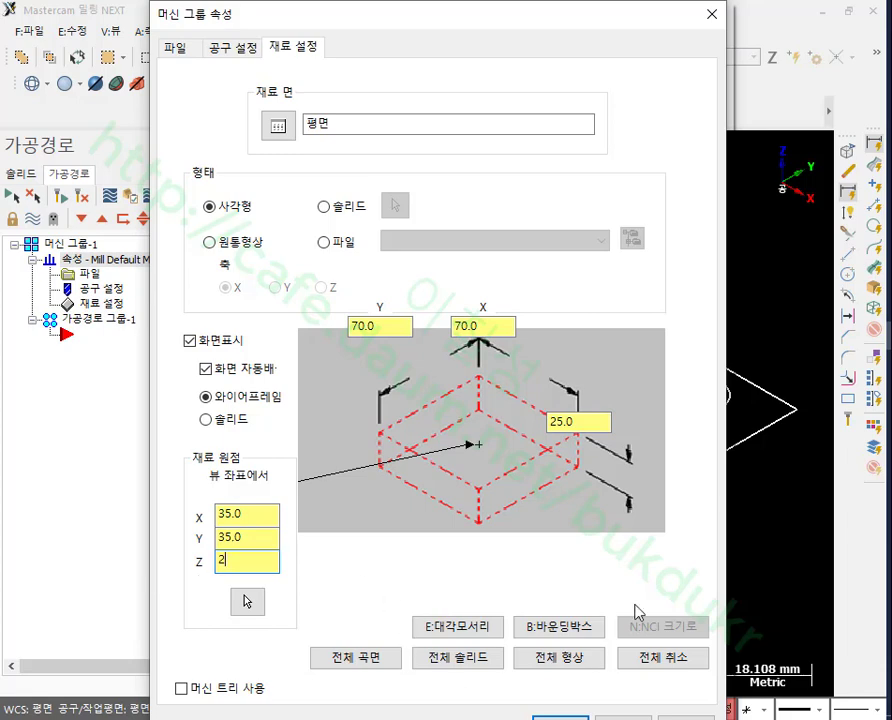
click(571, 716)
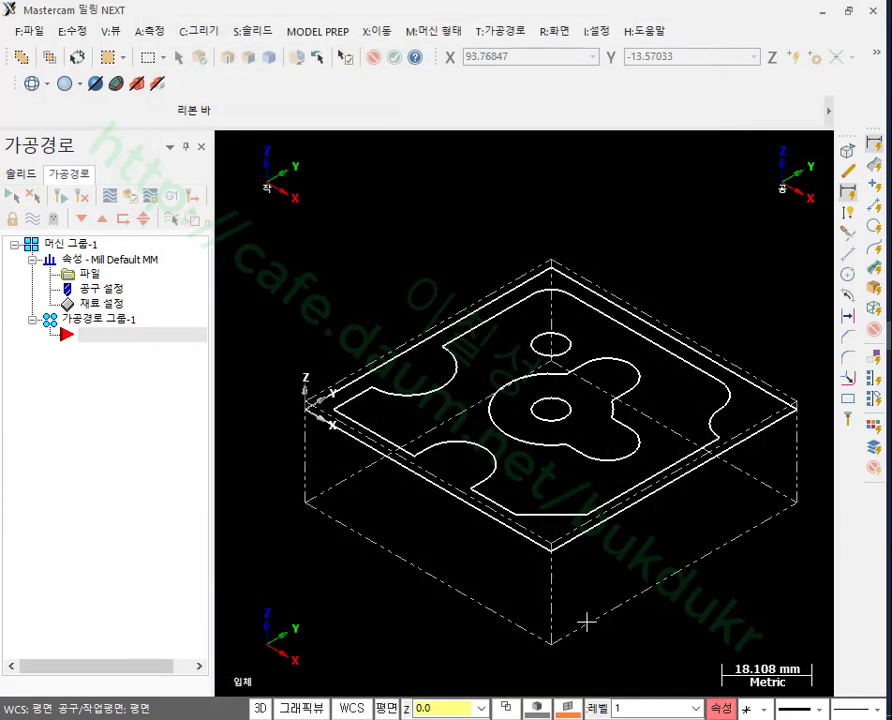
Step: Examine the stock allowance above the part geometry in the front view, and return to the isometric view
scroll(514, 563, down, 1)
scroll(594, 498, up, 2)
right_click(402, 178)
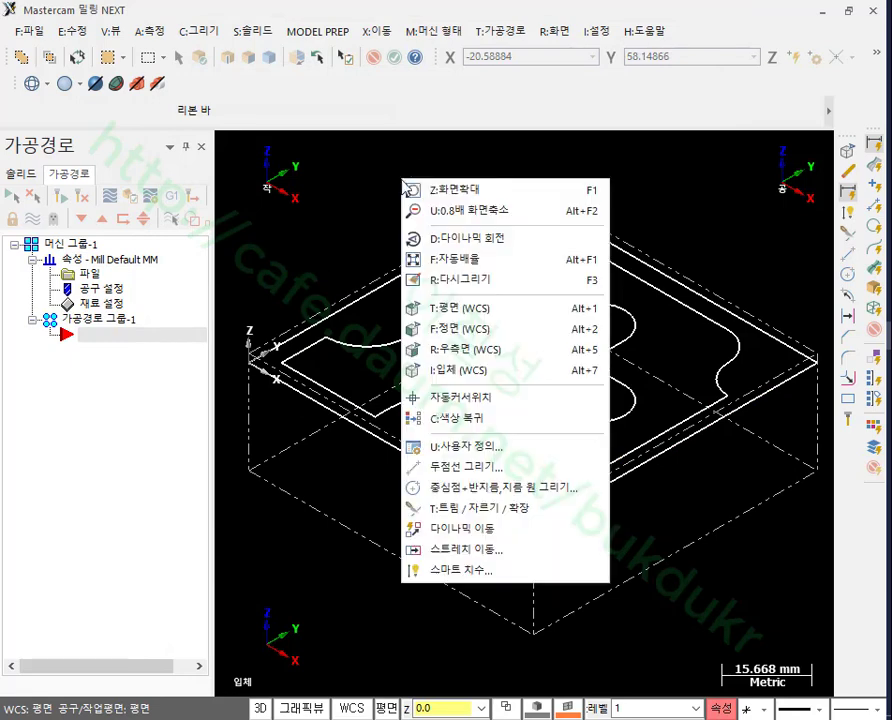
click(472, 330)
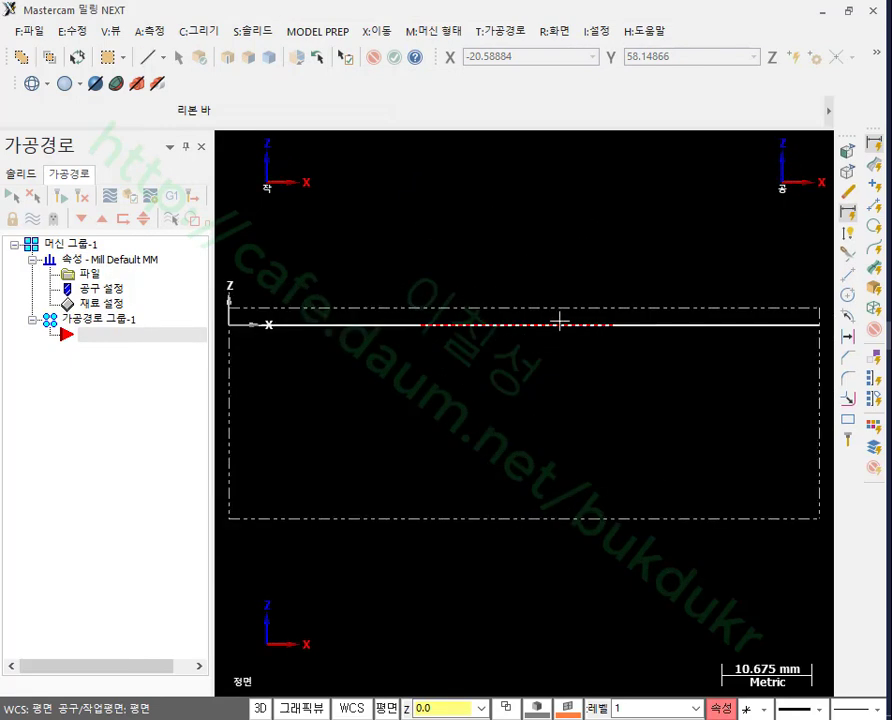
scroll(597, 281, up, 2)
mouse_move(565, 360)
mouse_down()
mouse_move(524, 262)
mouse_move(585, 284)
mouse_move(558, 349)
mouse_up()
right_click(683, 208)
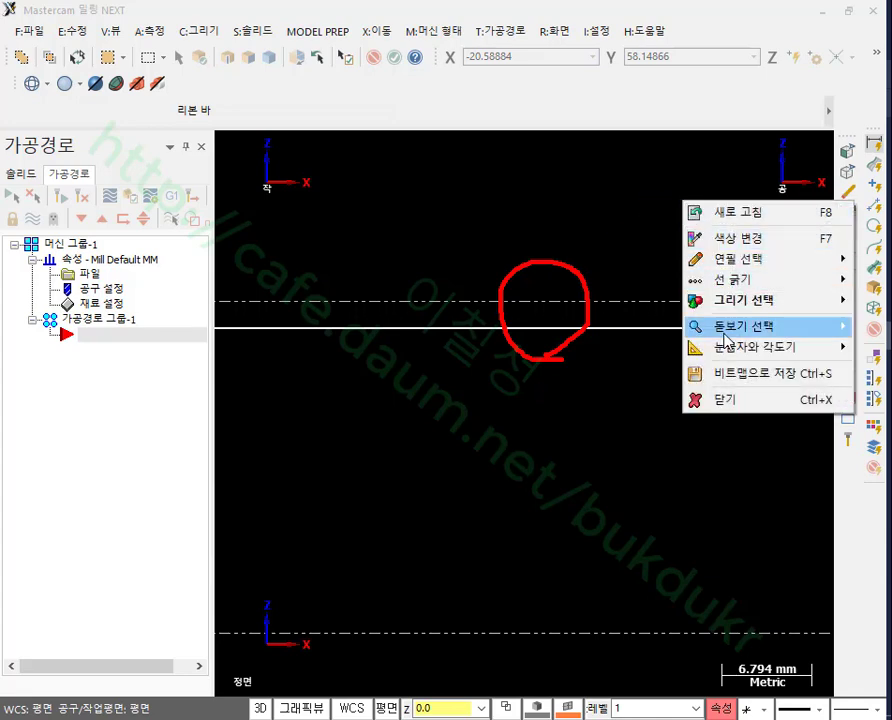
click(728, 400)
right_click(582, 212)
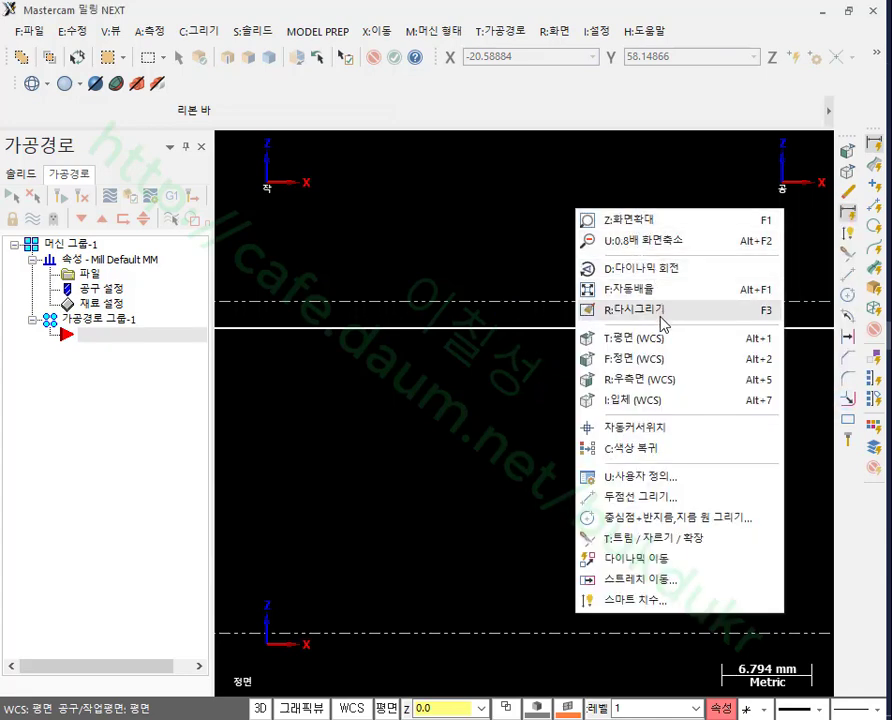
click(640, 400)
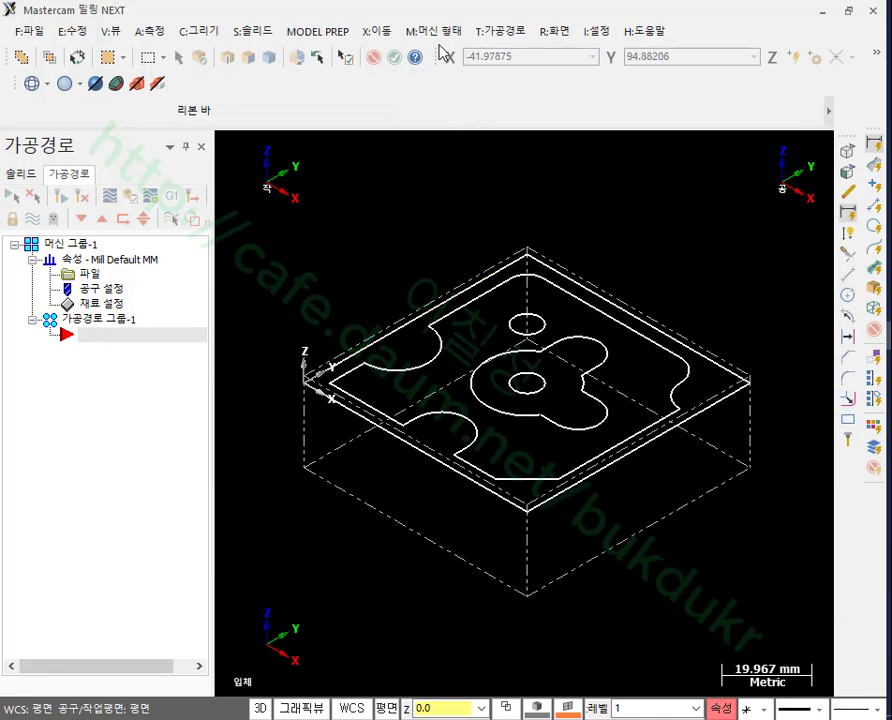
click(500, 32)
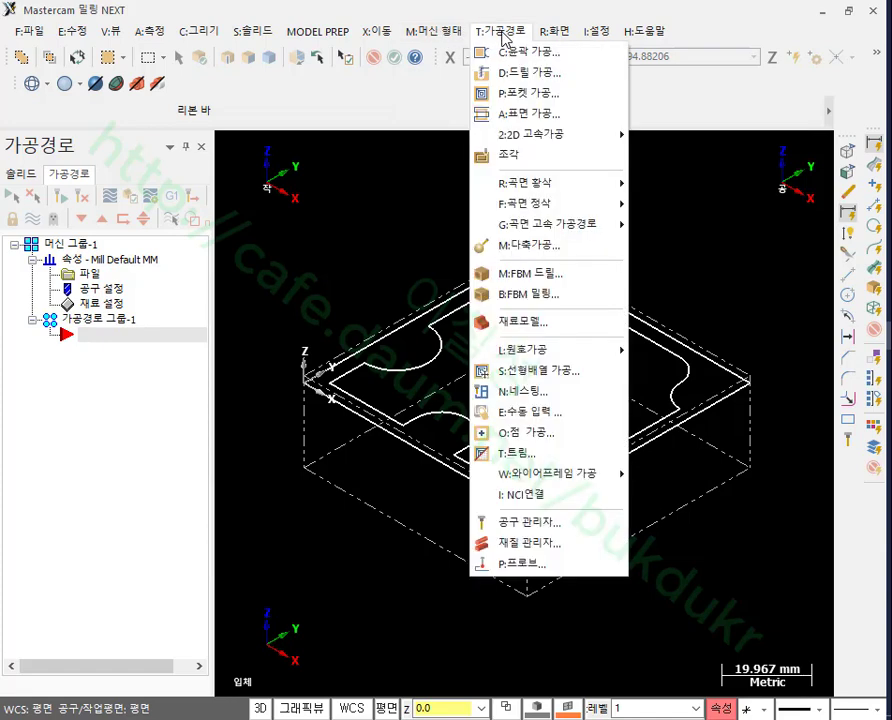
click(530, 113)
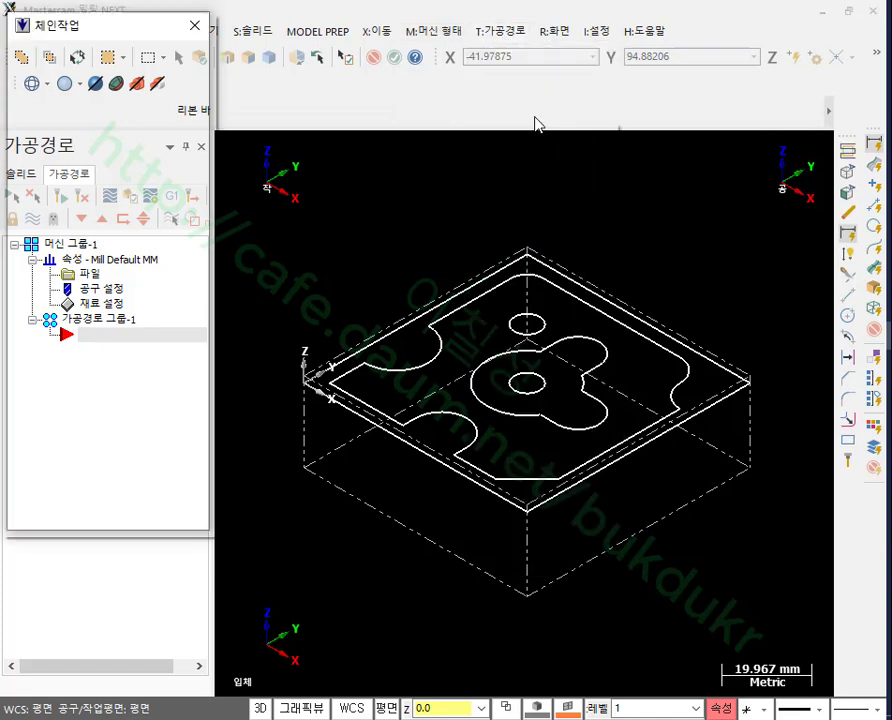
scroll(510, 198, down, 1)
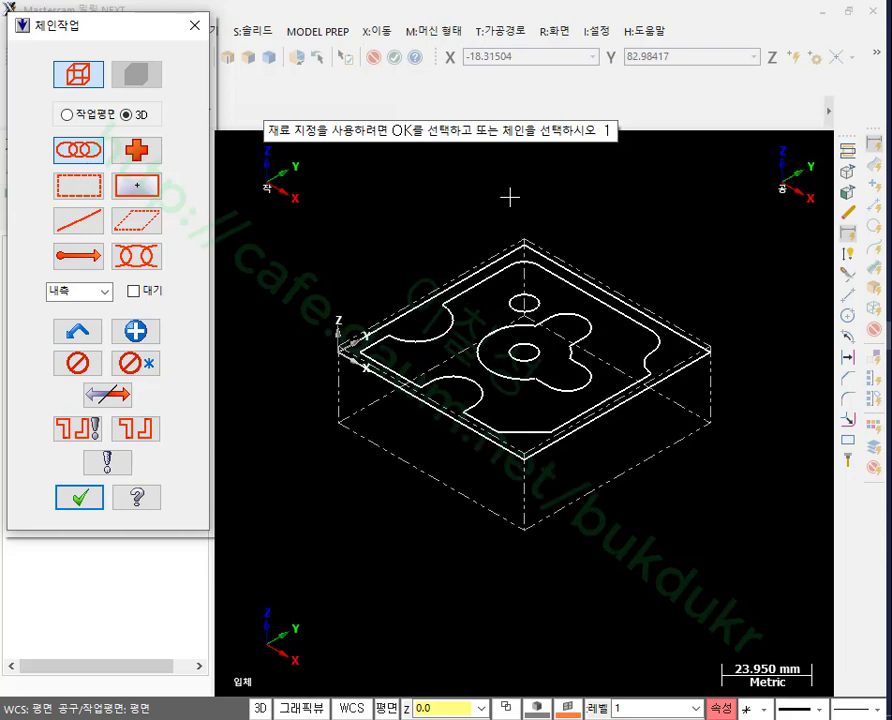
click(86, 503)
drag(596, 35, 472, 20)
click(68, 105)
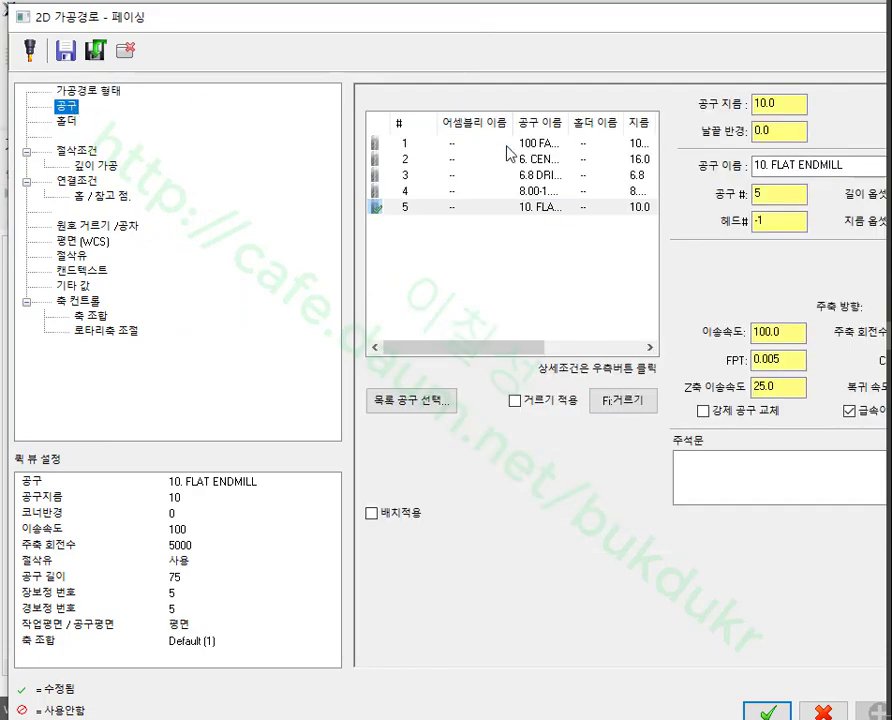
click(470, 143)
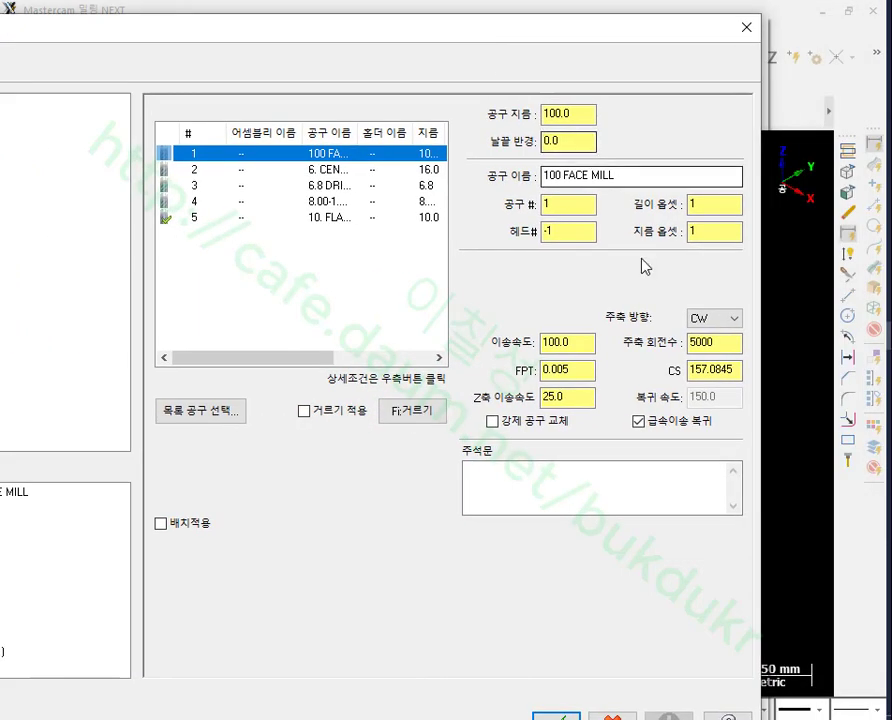
click(747, 28)
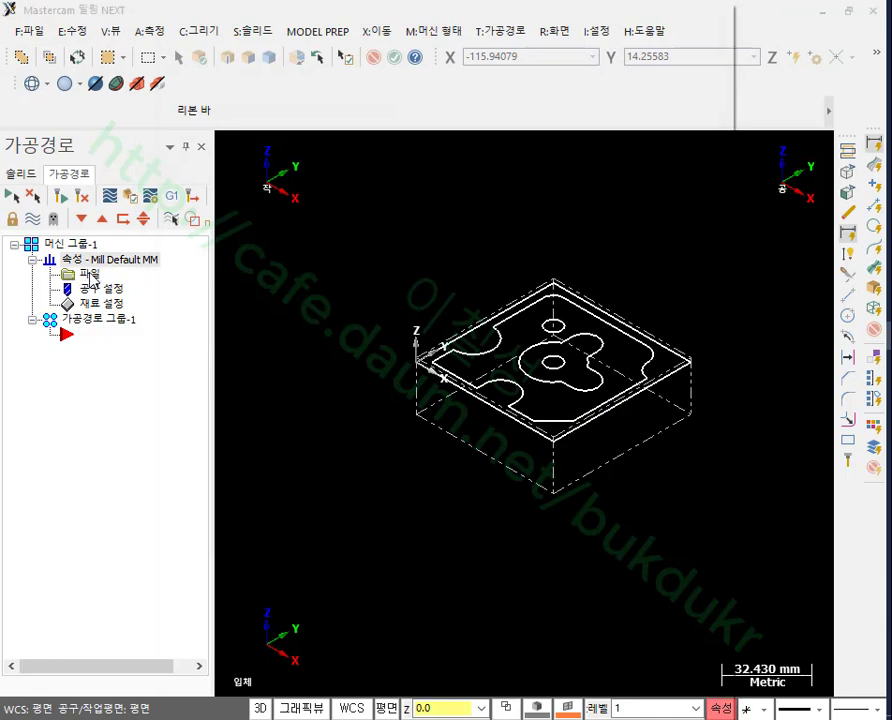
Step: Set the machine group's feed rate calculation to use the tool's own conditions (공구조건 사용)
click(82, 273)
click(236, 48)
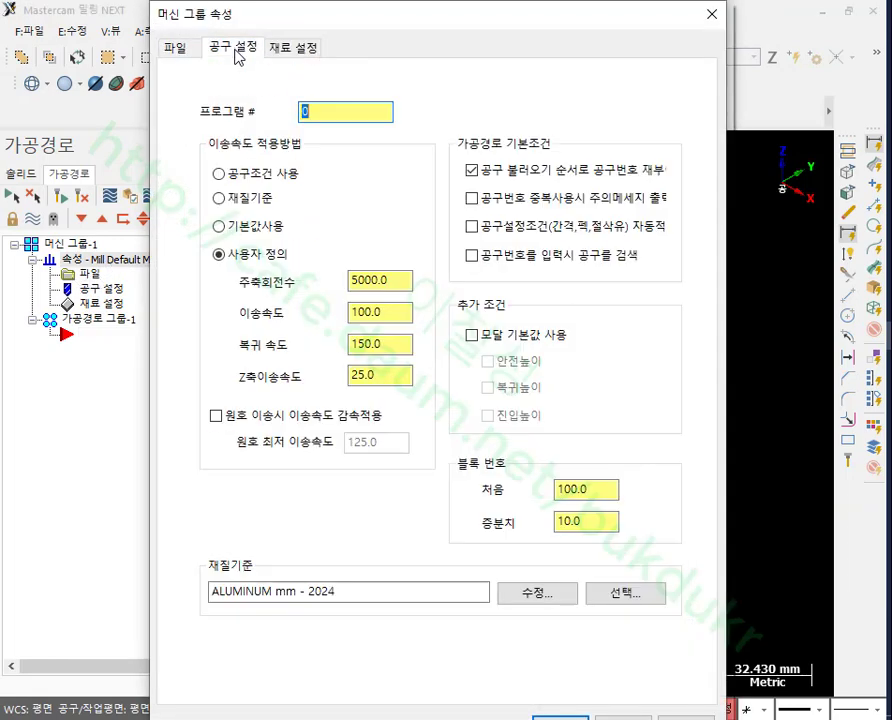
click(220, 174)
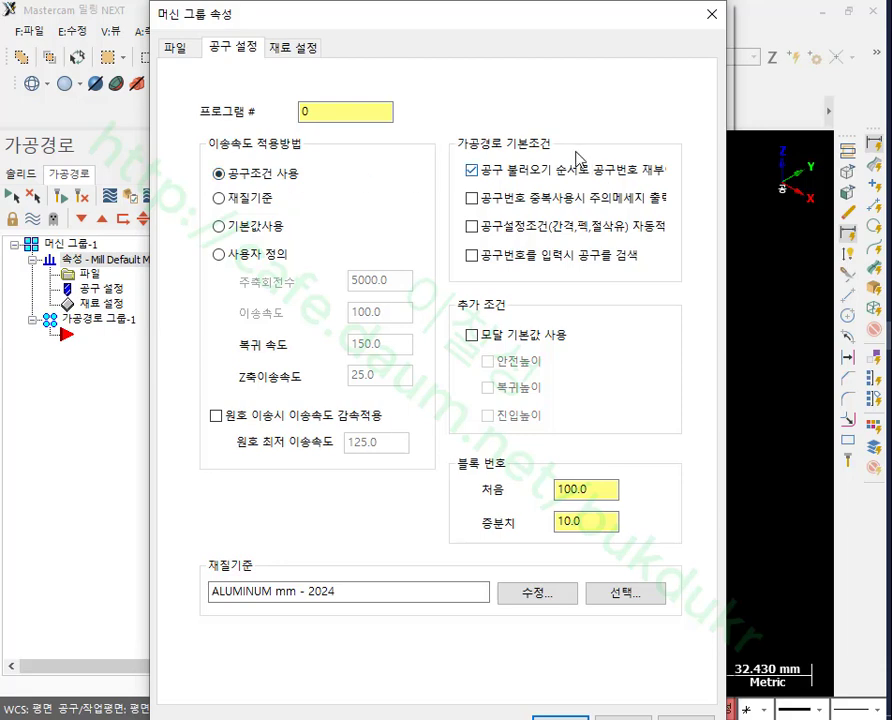
Step: Accept the machine group properties and create a facing toolpath that uses the defined stock as its boundary
click(563, 714)
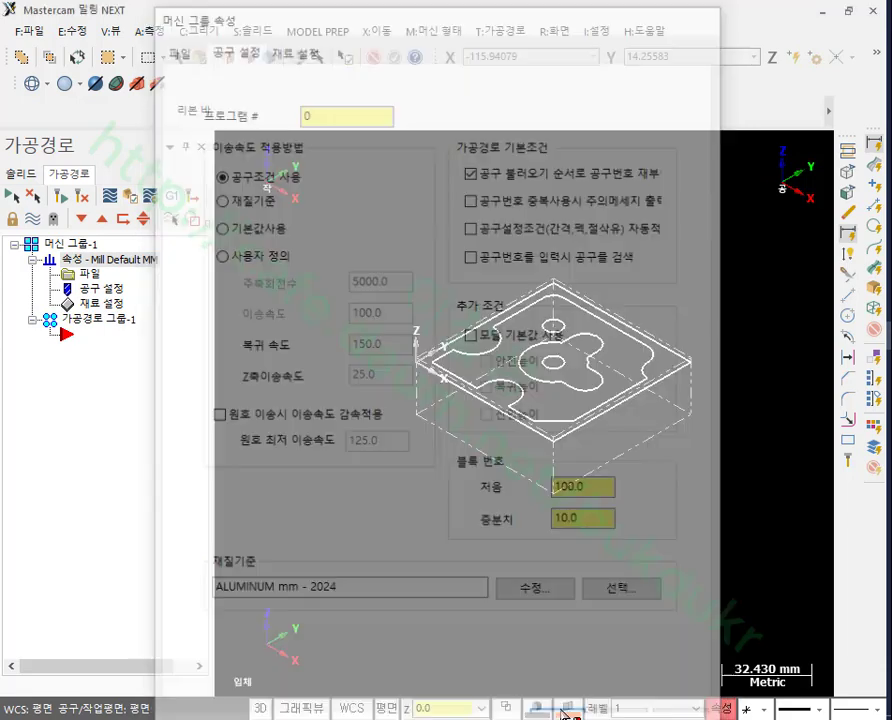
click(497, 31)
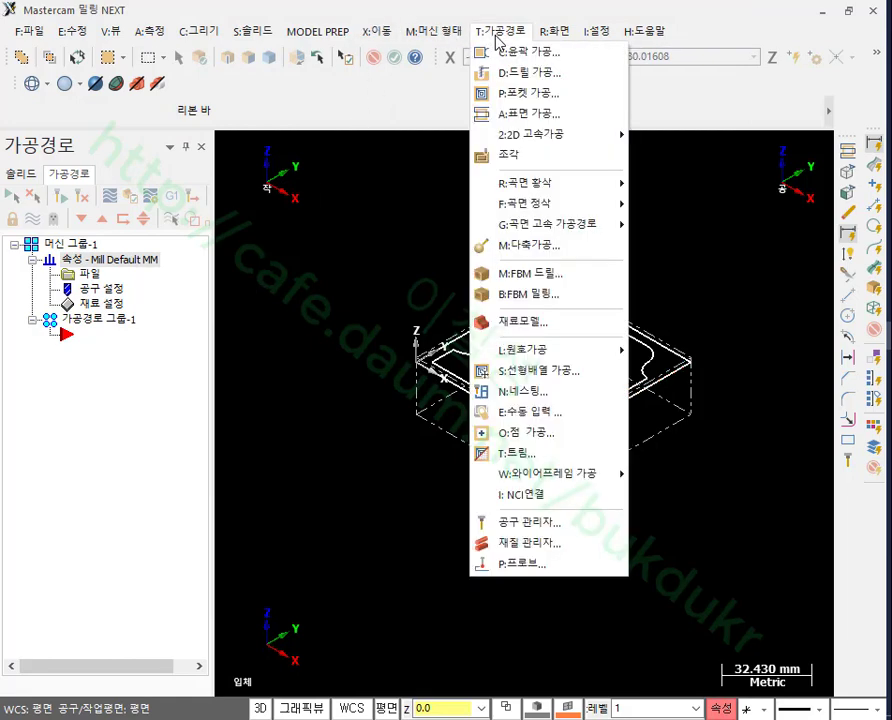
click(525, 114)
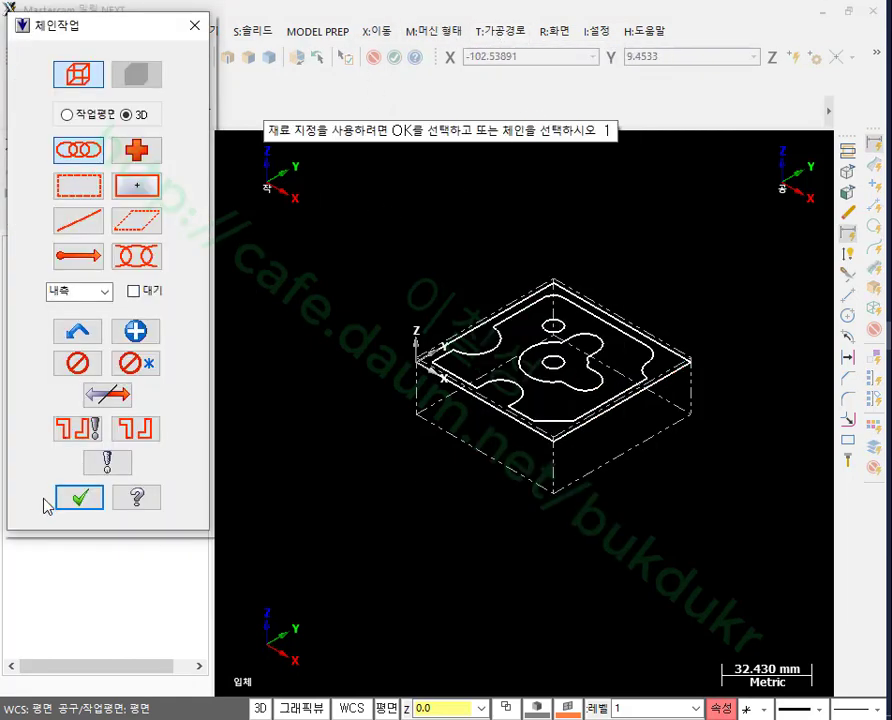
click(76, 500)
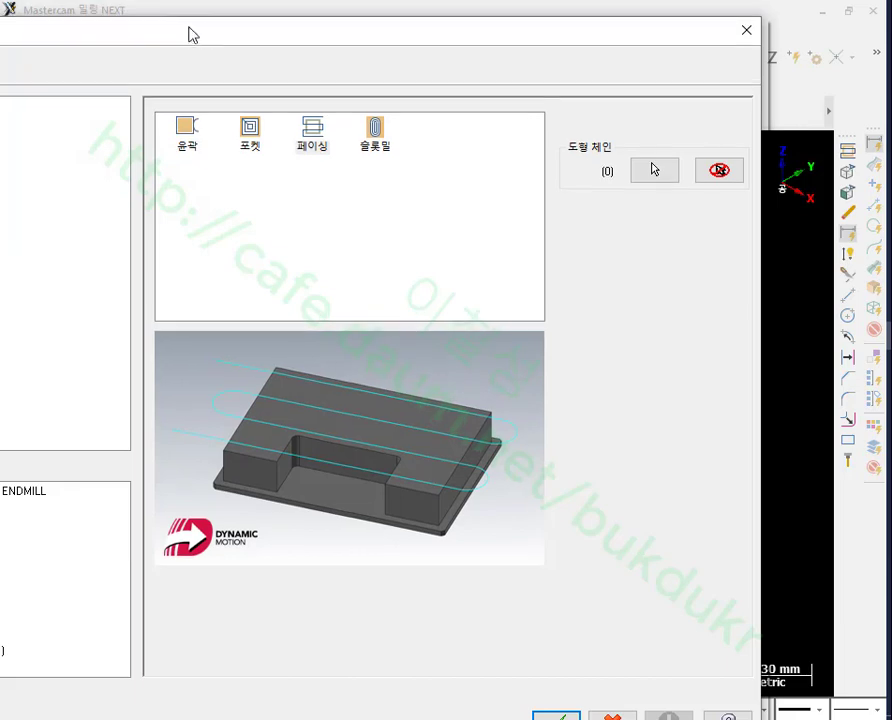
Step: Assign tool 1, the 100 FACE MILL, to the facing toolpath
drag(192, 32, 465, 50)
click(141, 134)
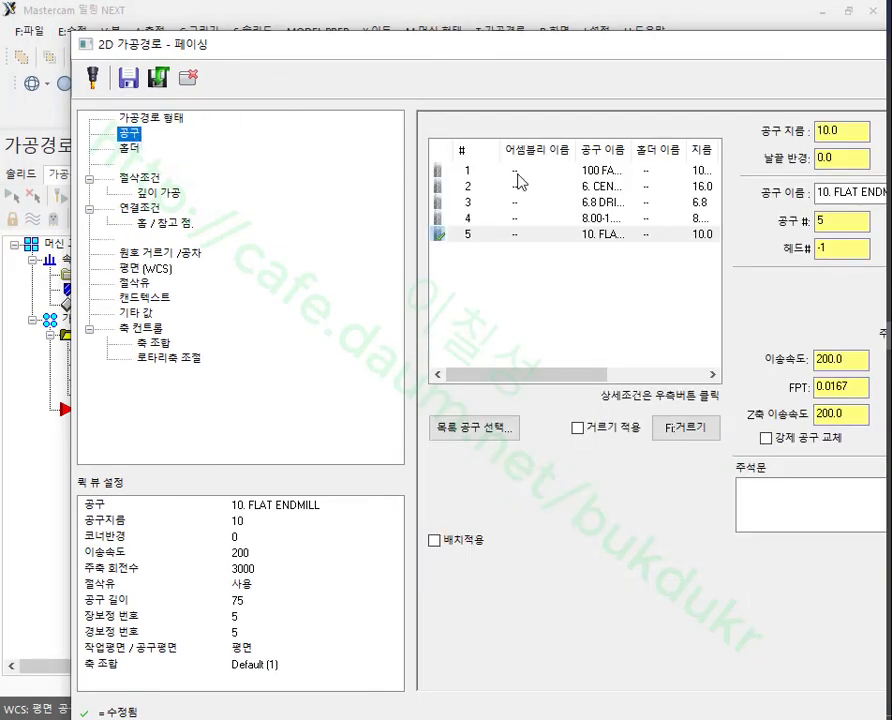
click(517, 173)
drag(648, 48, 324, 50)
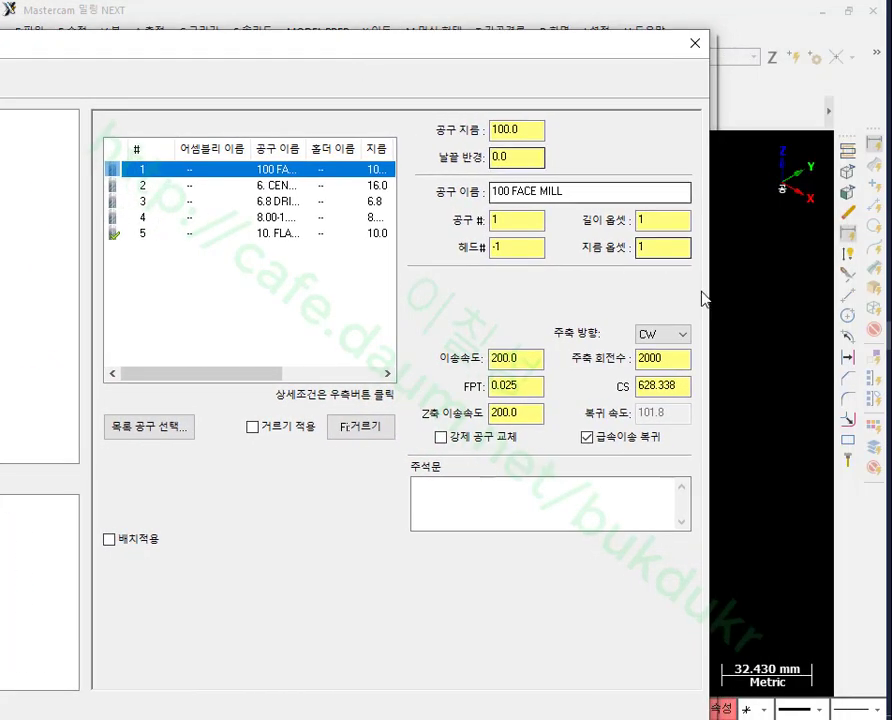
click(675, 362)
click(520, 358)
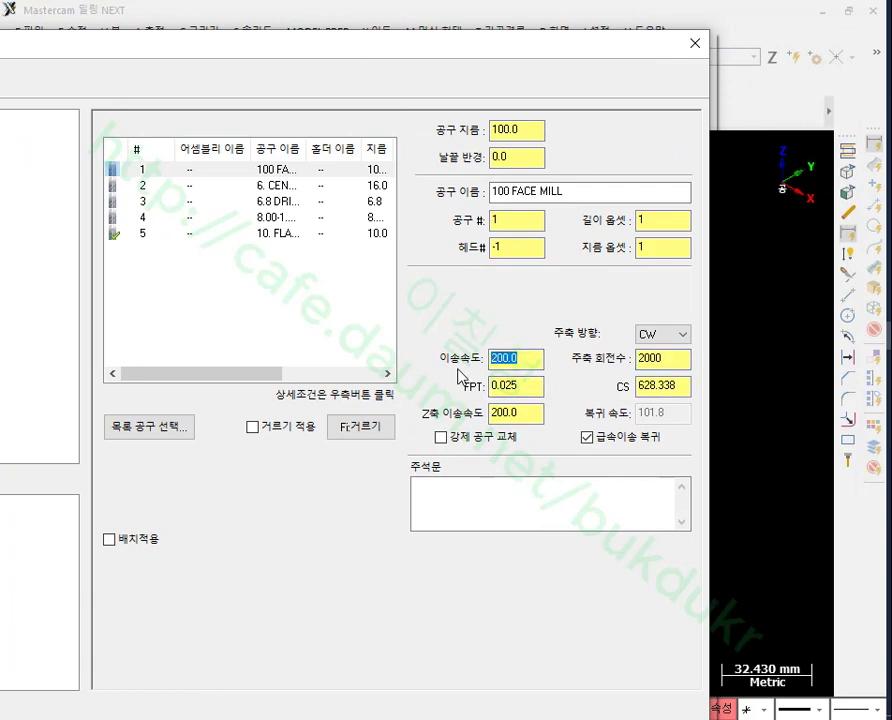
Step: Set the facing cut style to one pass (원 패스) and the across overlap (가로방향 오버랩) to 60%
drag(135, 50, 502, 45)
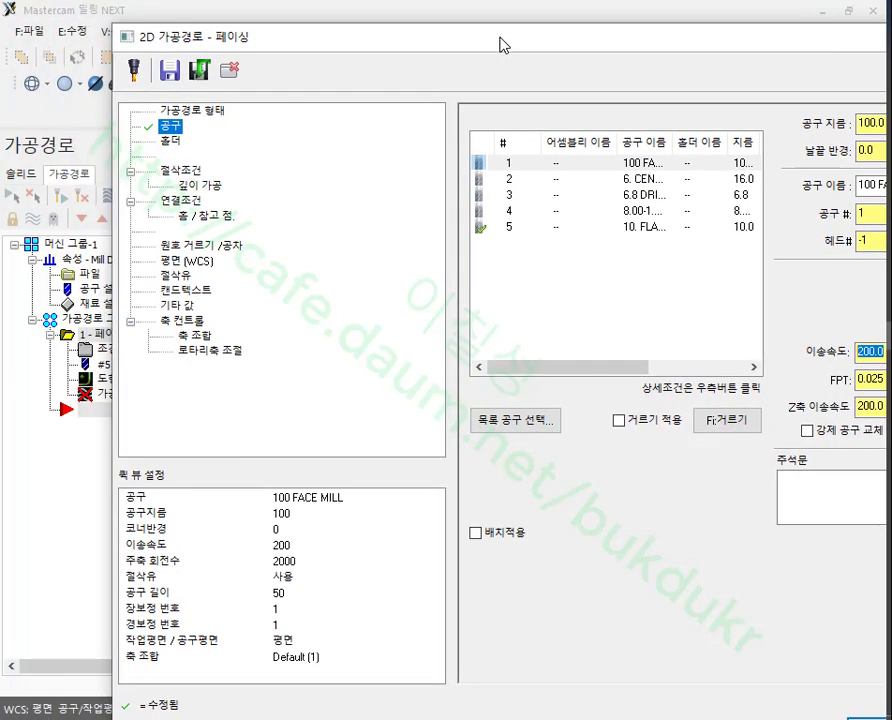
click(198, 170)
drag(602, 50, 352, 35)
click(396, 145)
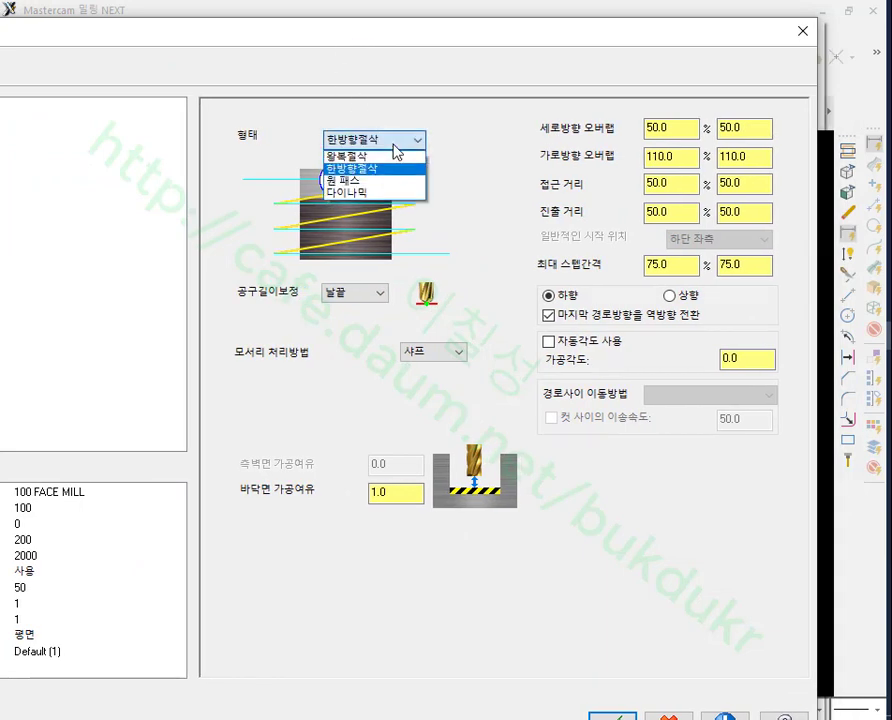
click(412, 180)
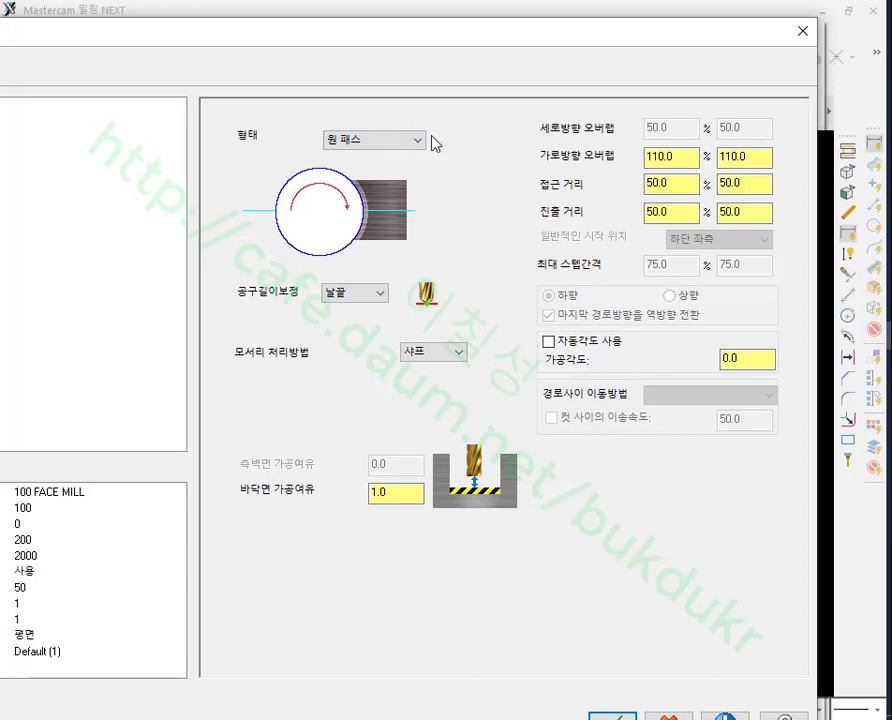
drag(696, 156, 583, 157)
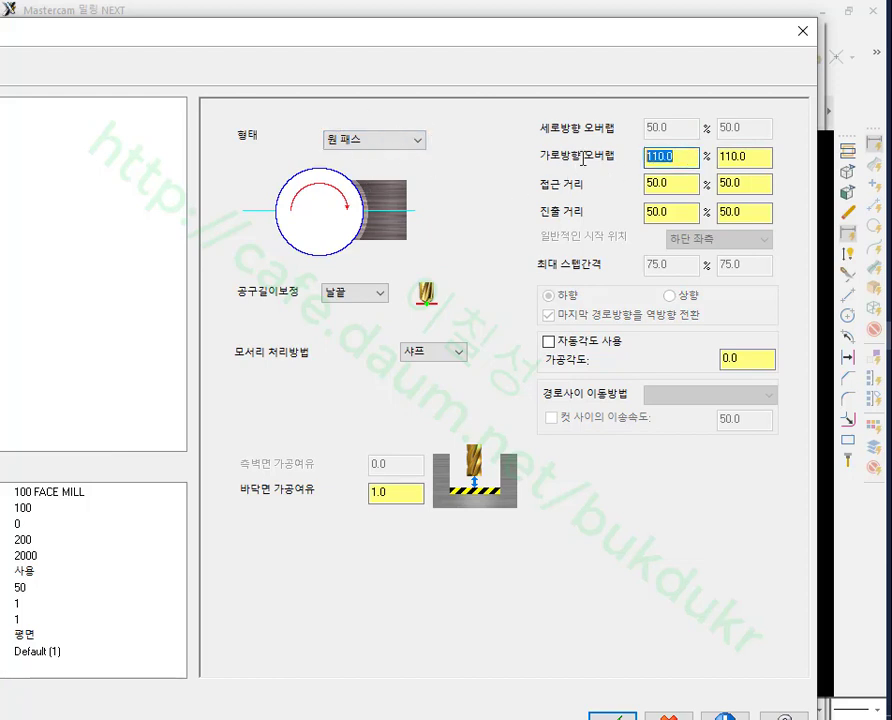
text(60)
key(Return)
click(690, 186)
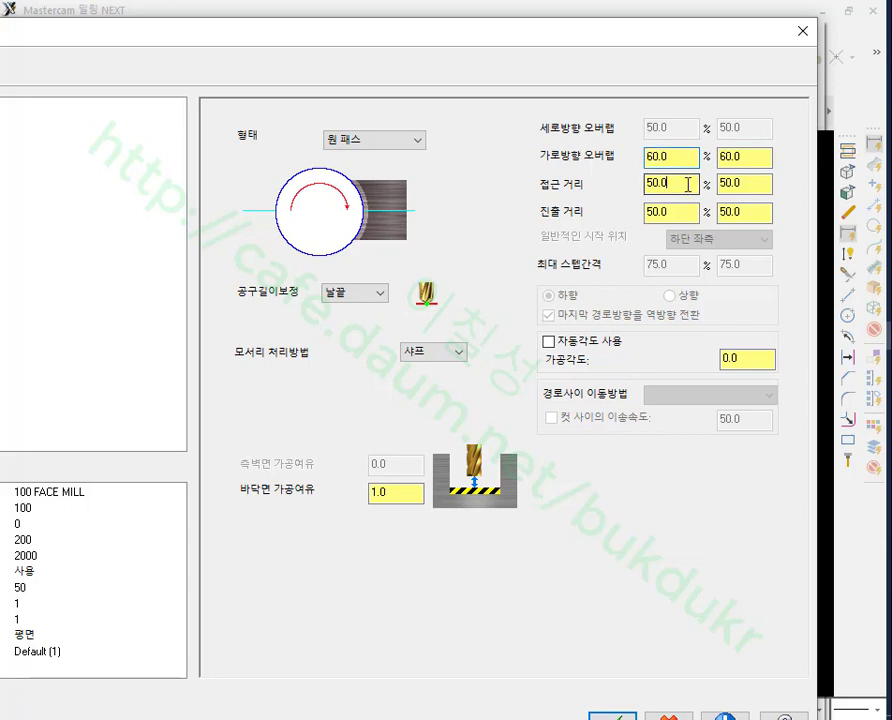
Step: Set the facing machining angle to 180 and the floor stock allowance (바닥면 가공여유) to 0
double_click(739, 360)
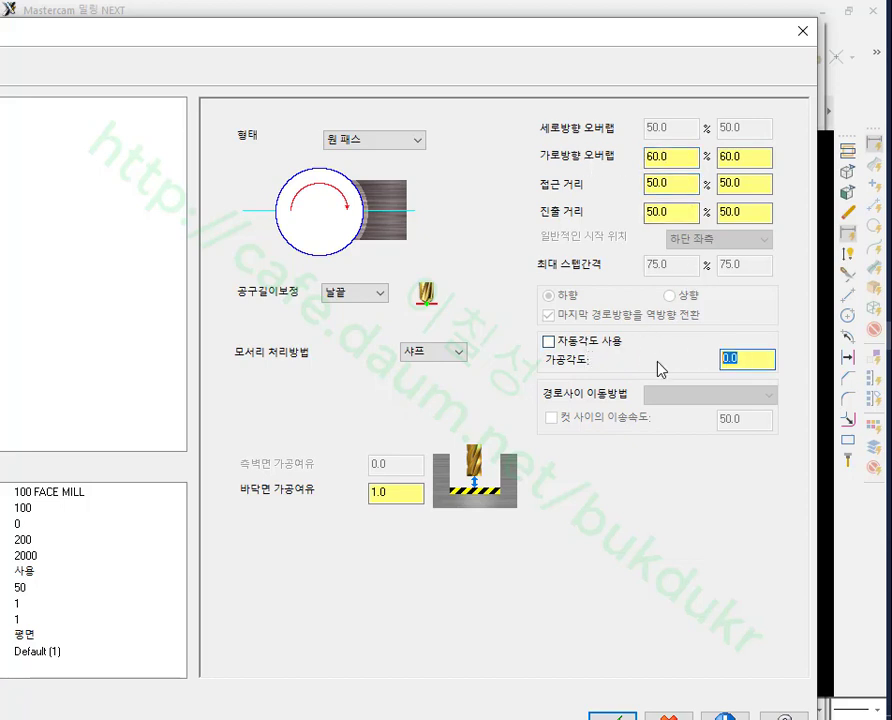
text(18)
double_click(380, 494)
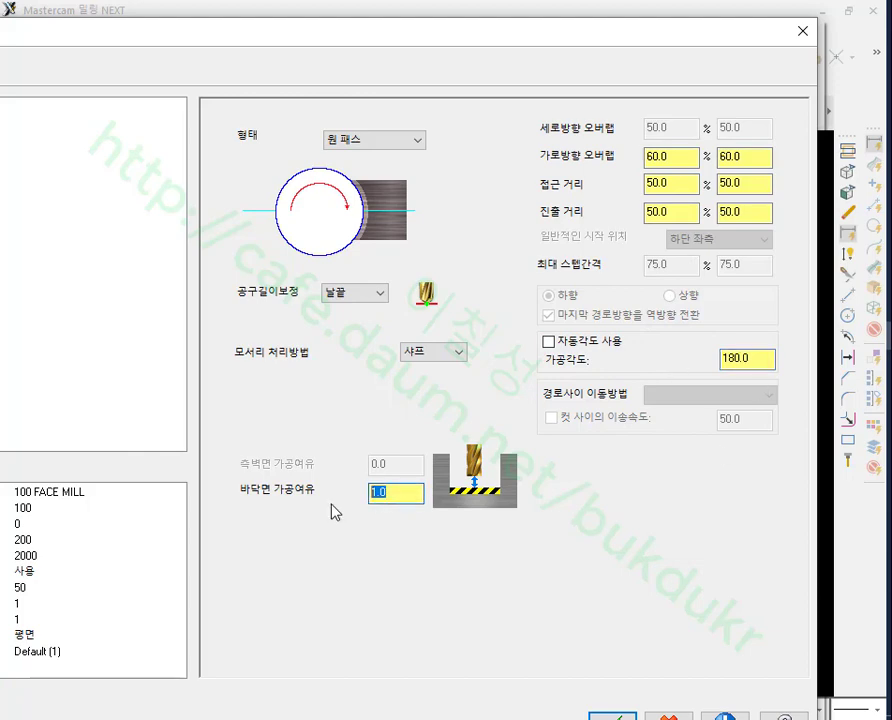
text(0)
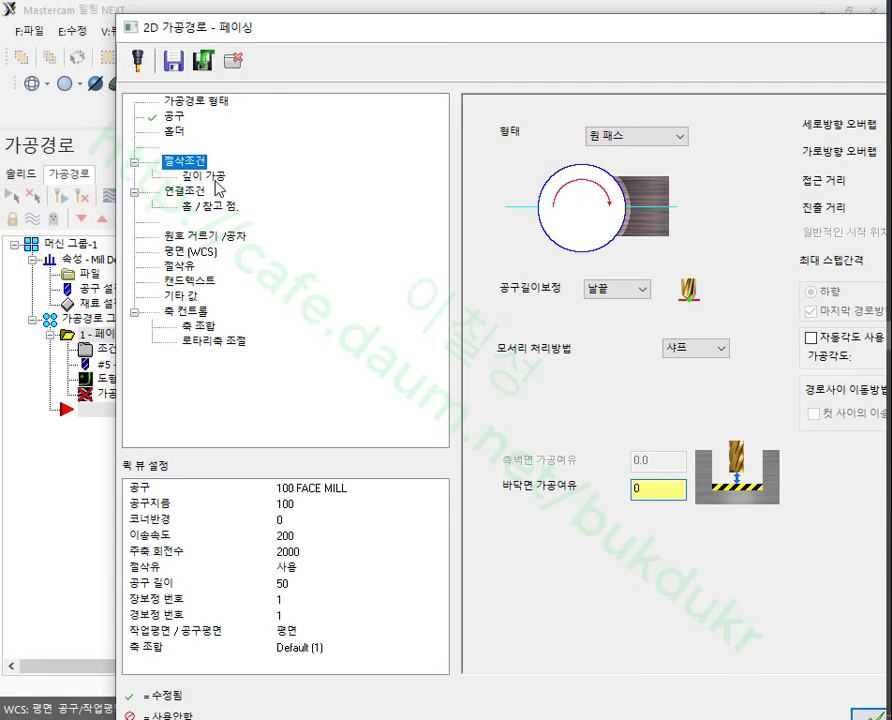
Step: Set the maximum rough step of the facing depth cuts to 1 mm
click(205, 178)
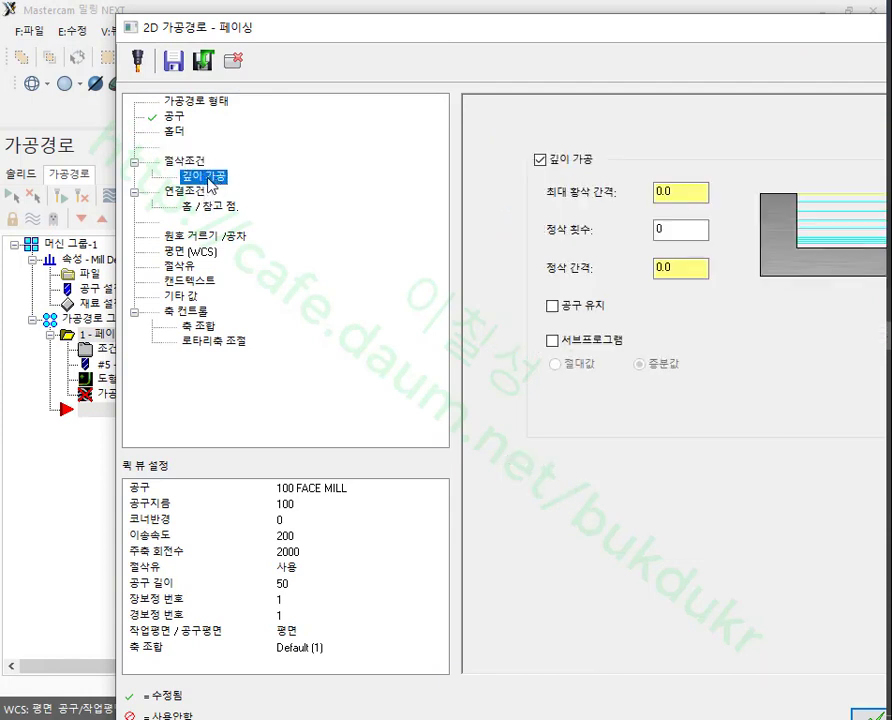
double_click(666, 192)
text(1)
Step: Switch the facing depth to absolute, enable the absolute 50 mm clearance height, and accept the facing operation
click(200, 193)
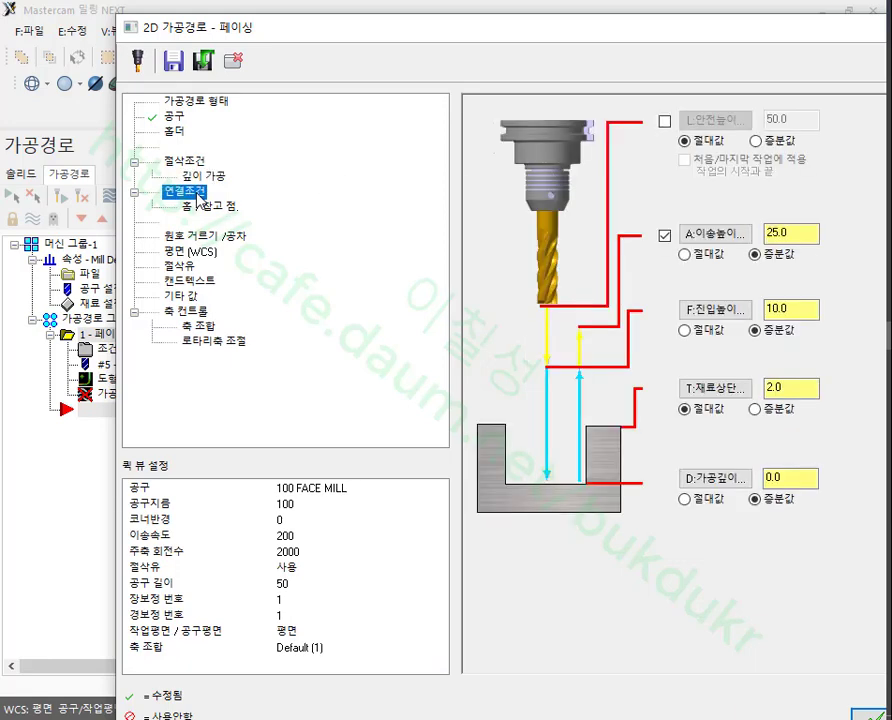
drag(627, 30, 428, 26)
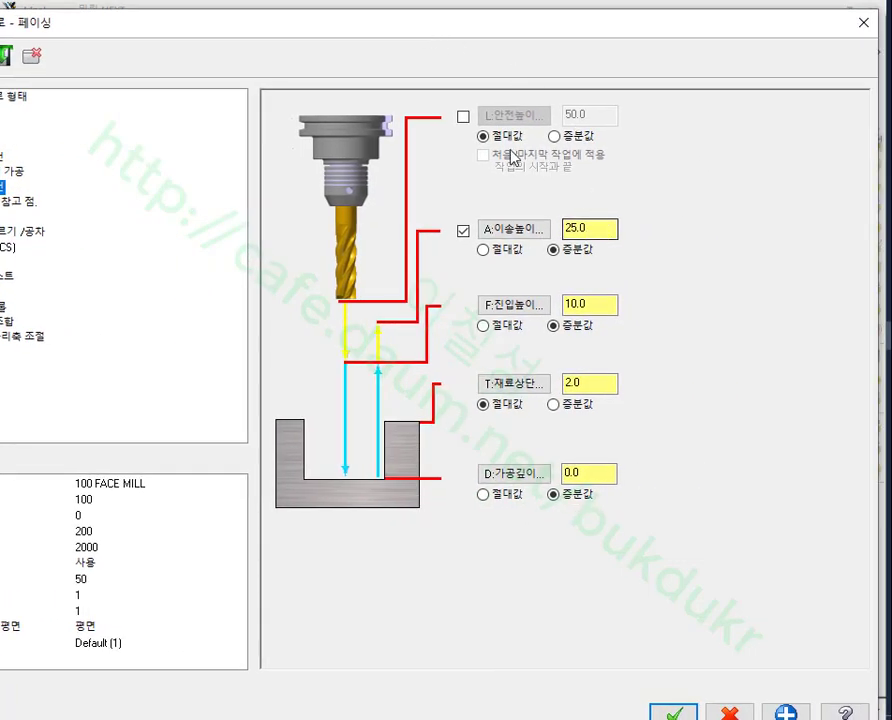
click(489, 496)
click(589, 474)
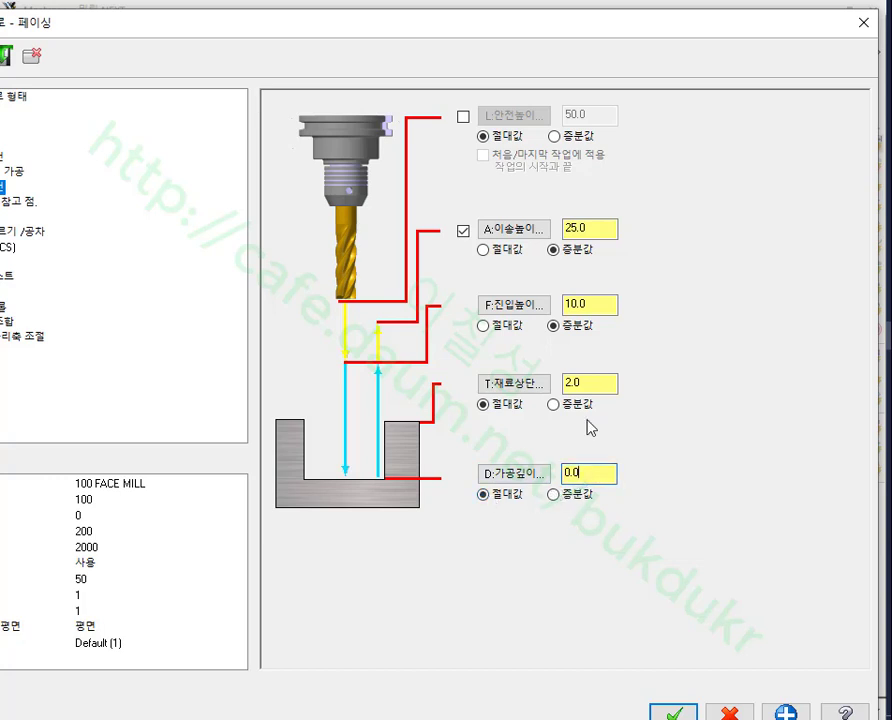
click(590, 384)
click(604, 309)
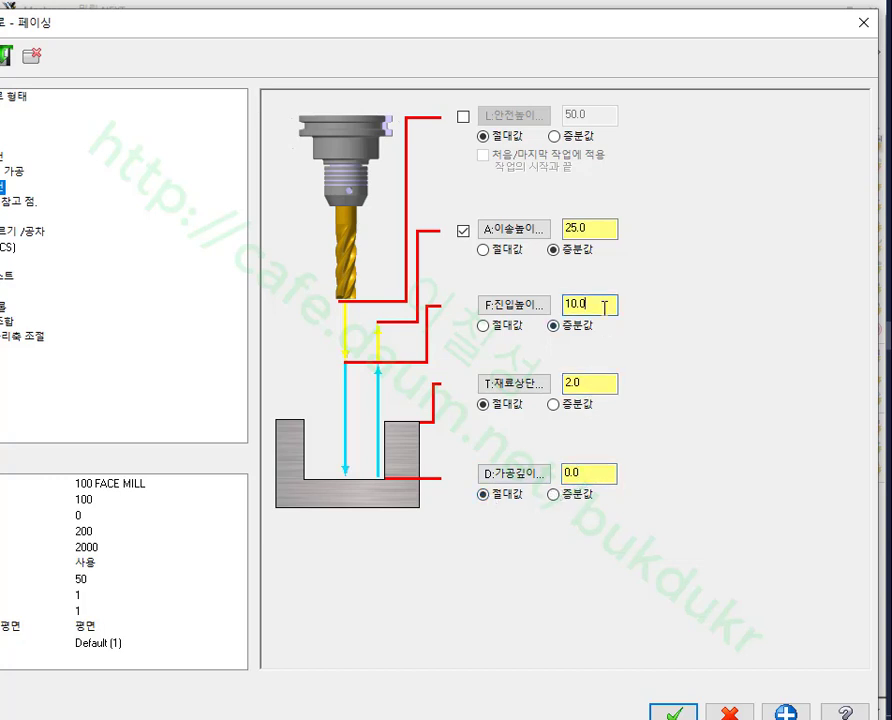
click(610, 229)
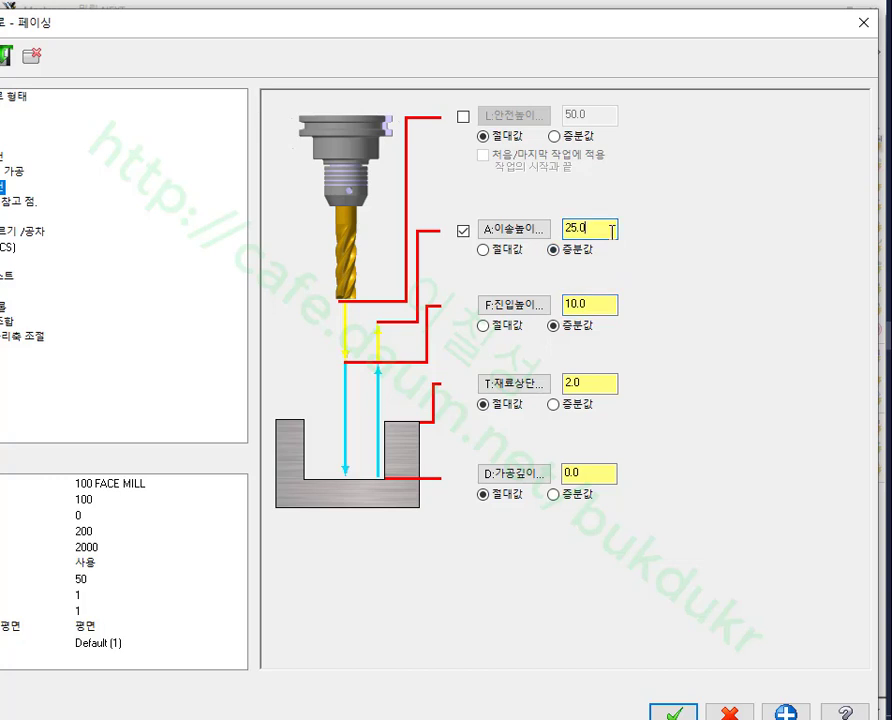
click(463, 116)
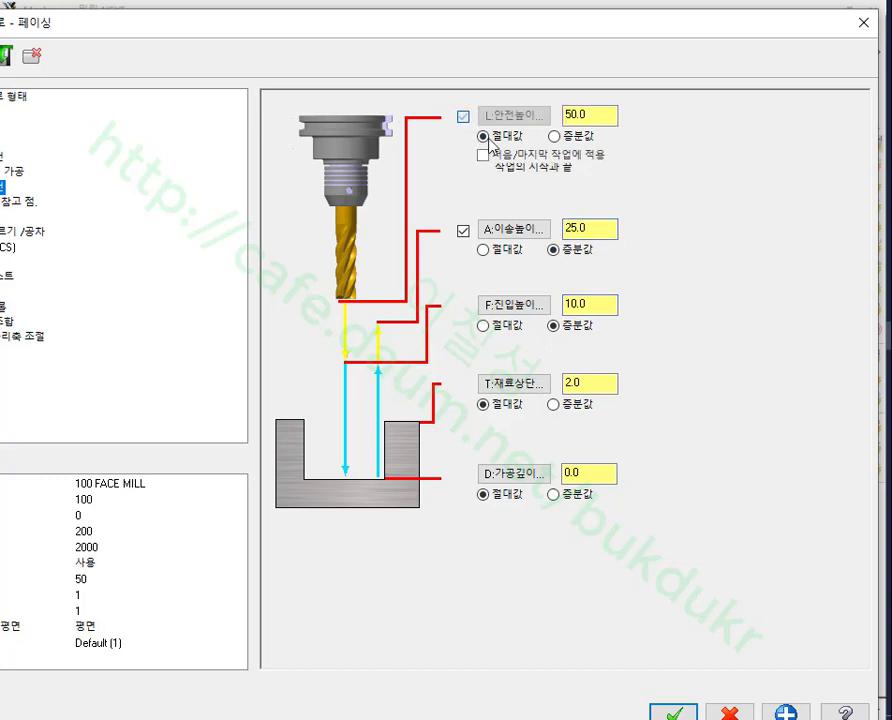
click(596, 116)
click(674, 710)
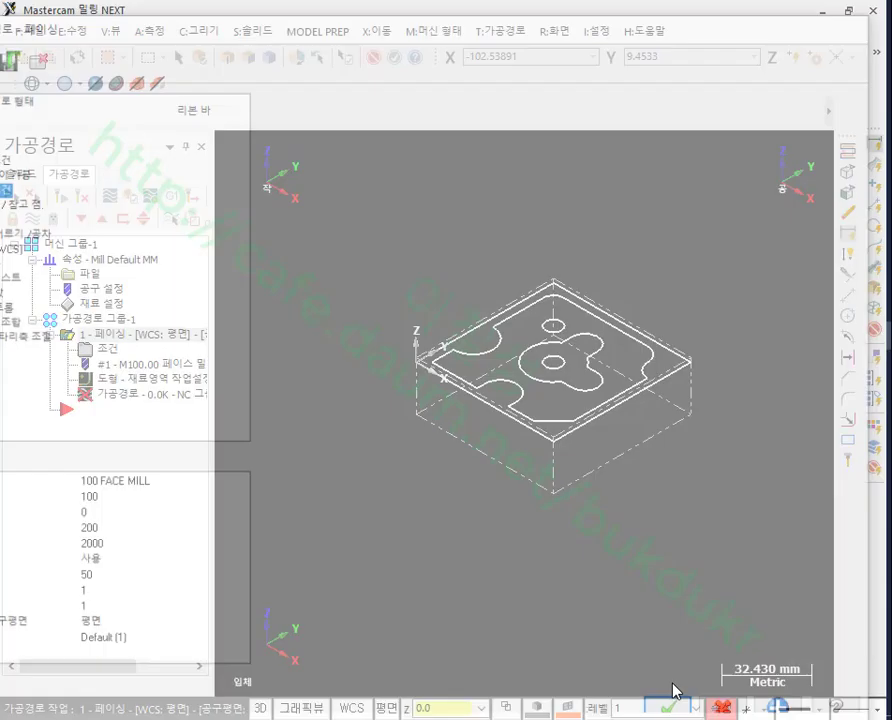
Step: Backplot the facing toolpath to examine the cutter's motion across the stock
key(alt+t)
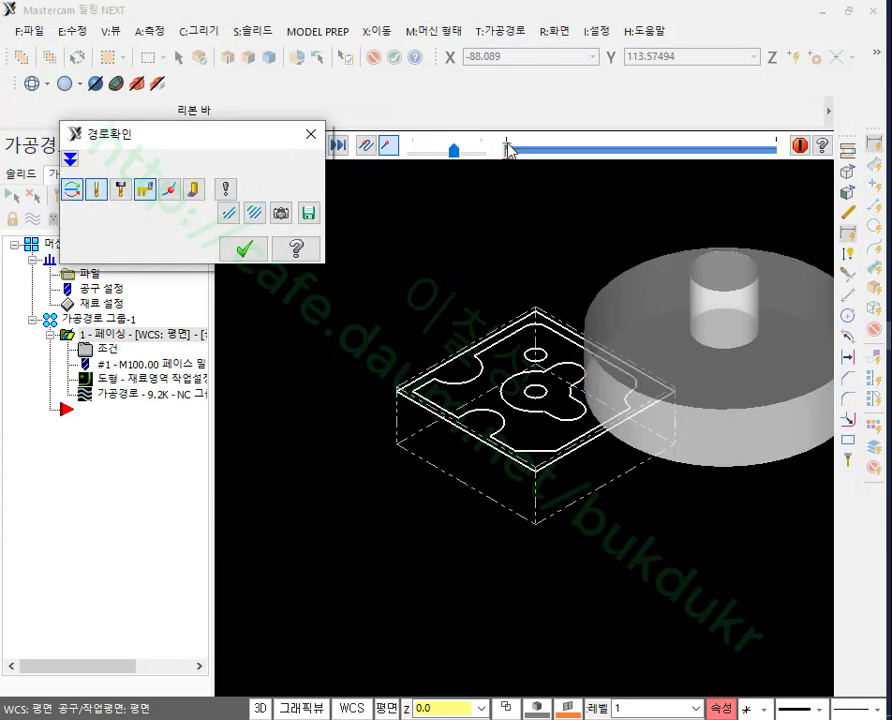
drag(508, 148, 752, 141)
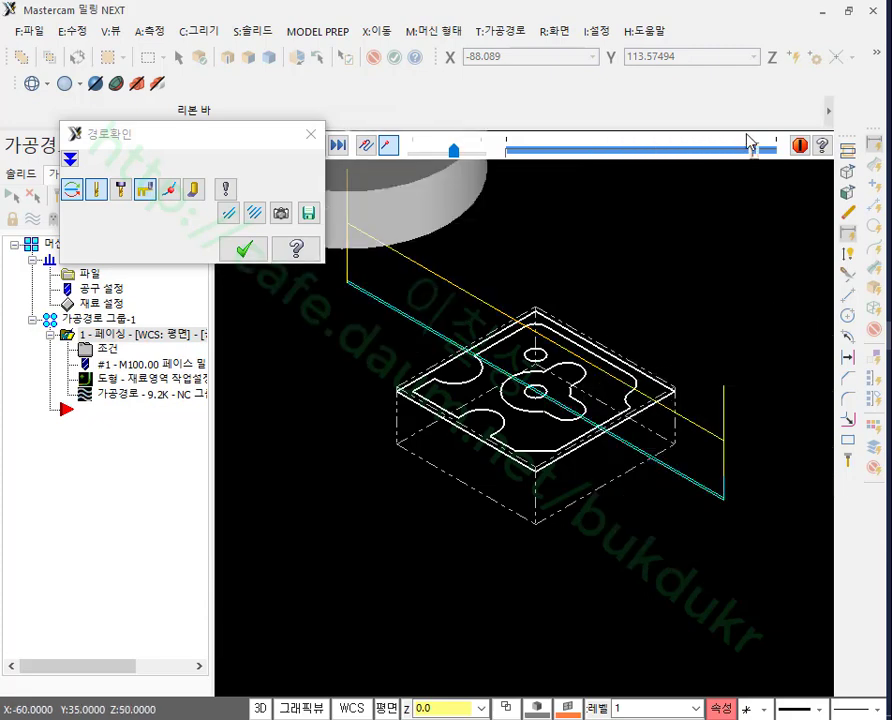
click(250, 250)
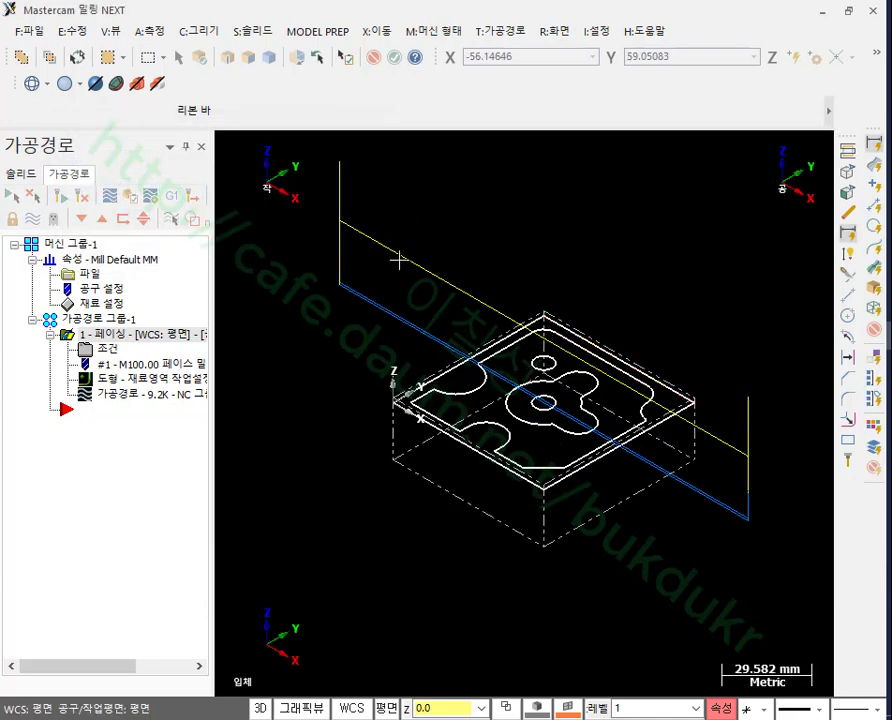
Step: Create a drill toolpath on the centre points of the two small circles
click(498, 38)
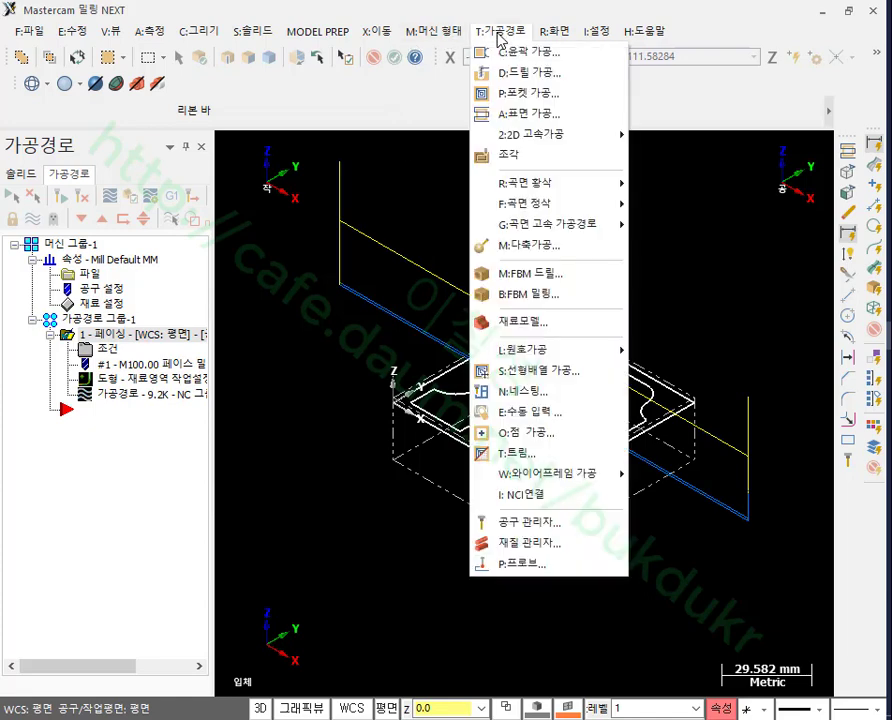
click(530, 72)
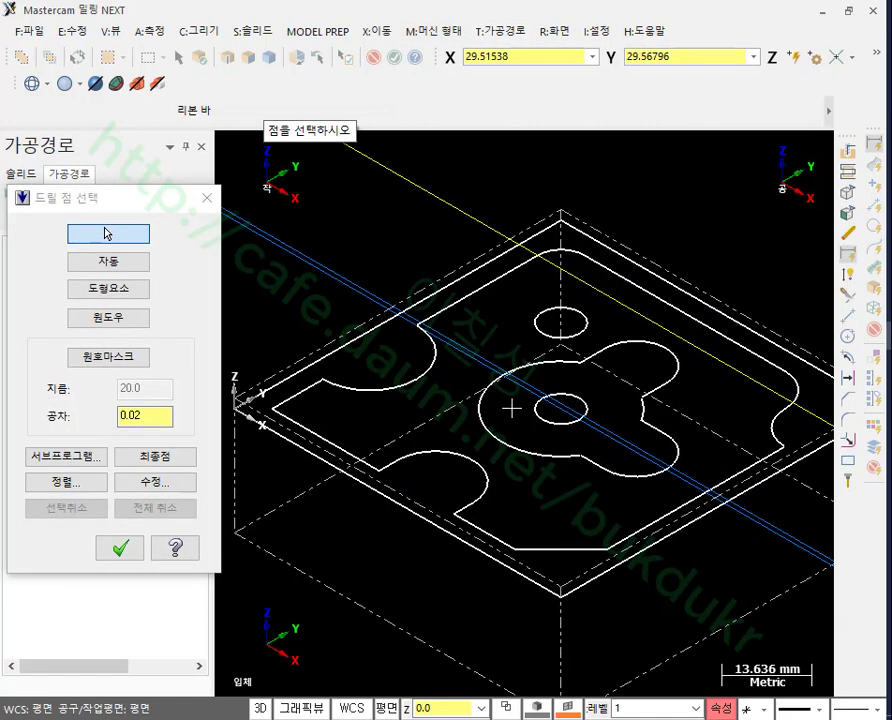
click(578, 294)
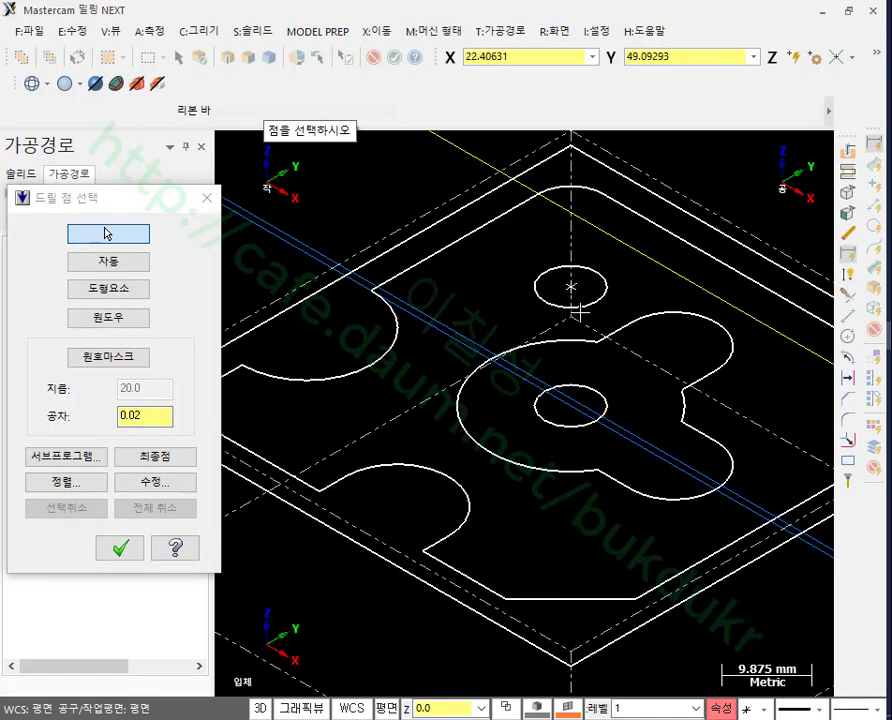
click(576, 413)
click(120, 548)
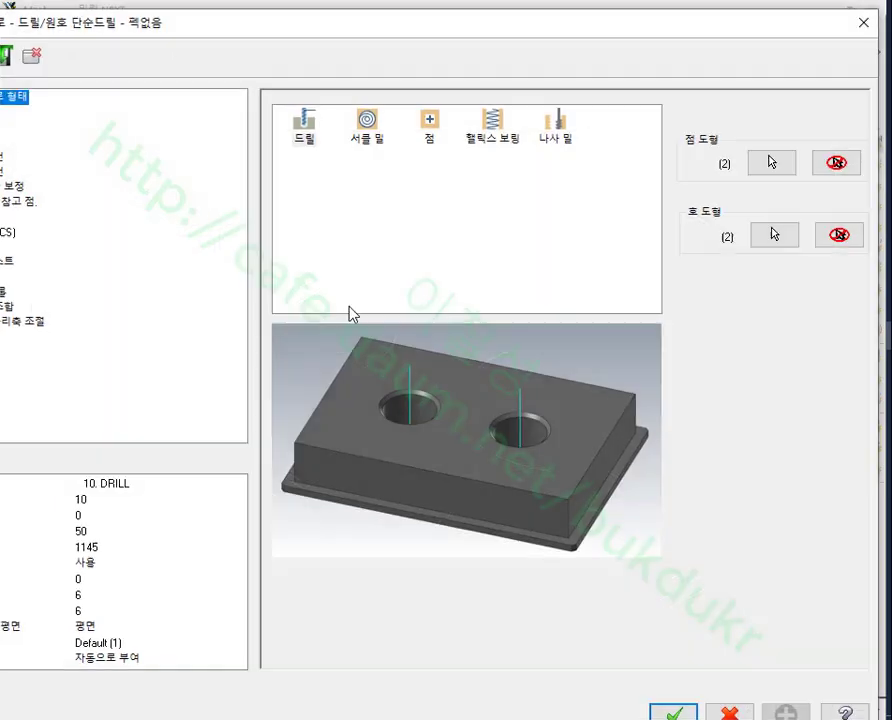
Step: Assign tool 2, the 6. CENTER DRILL, to the drill toolpath
drag(157, 33, 320, 28)
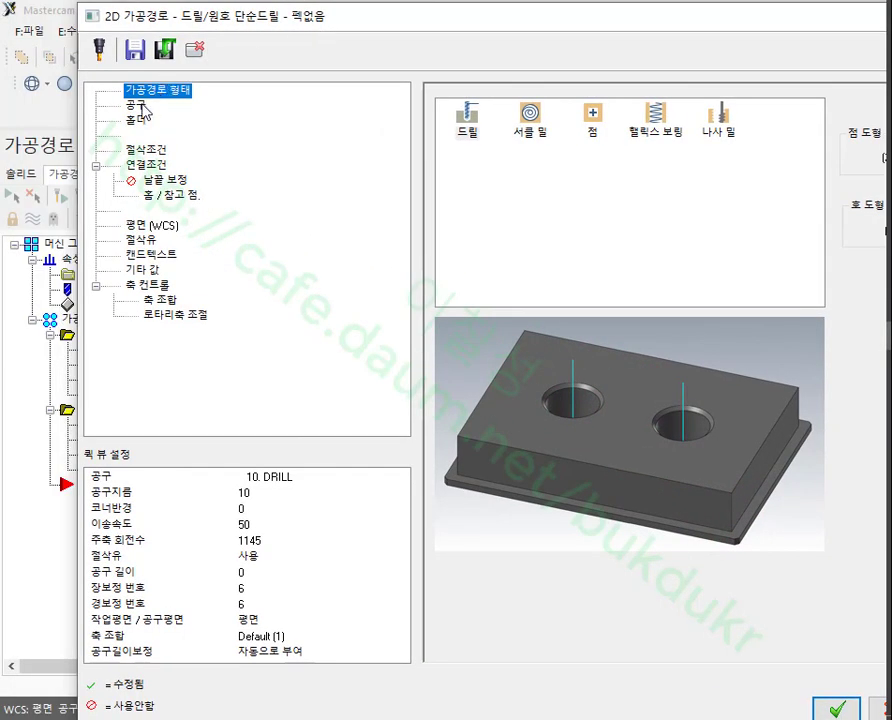
click(140, 105)
click(576, 158)
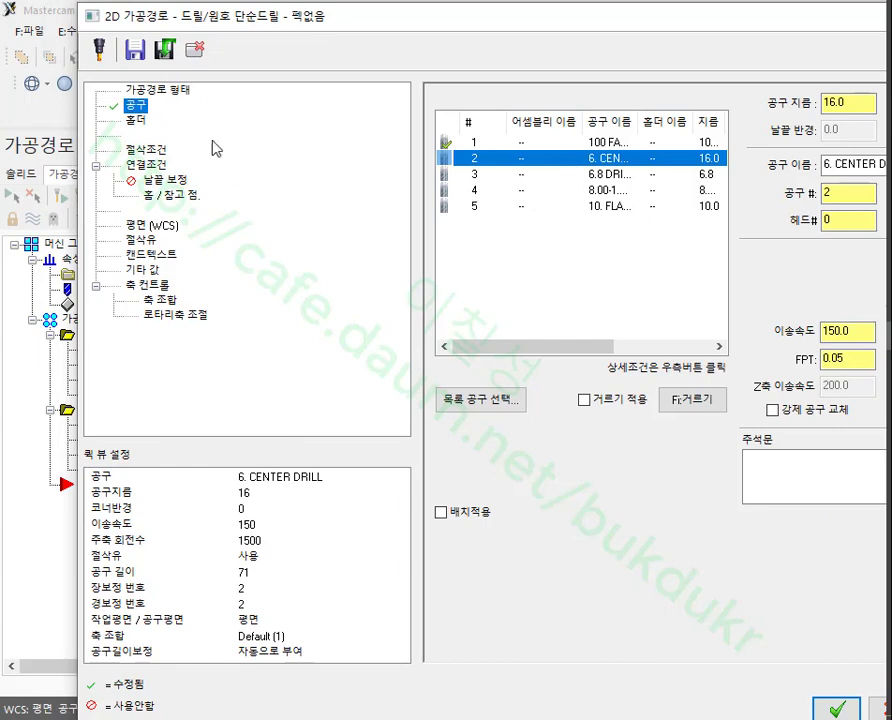
Step: Set the center drill operation's top of stock to 0 and its depth to absolute -3 mm
click(146, 149)
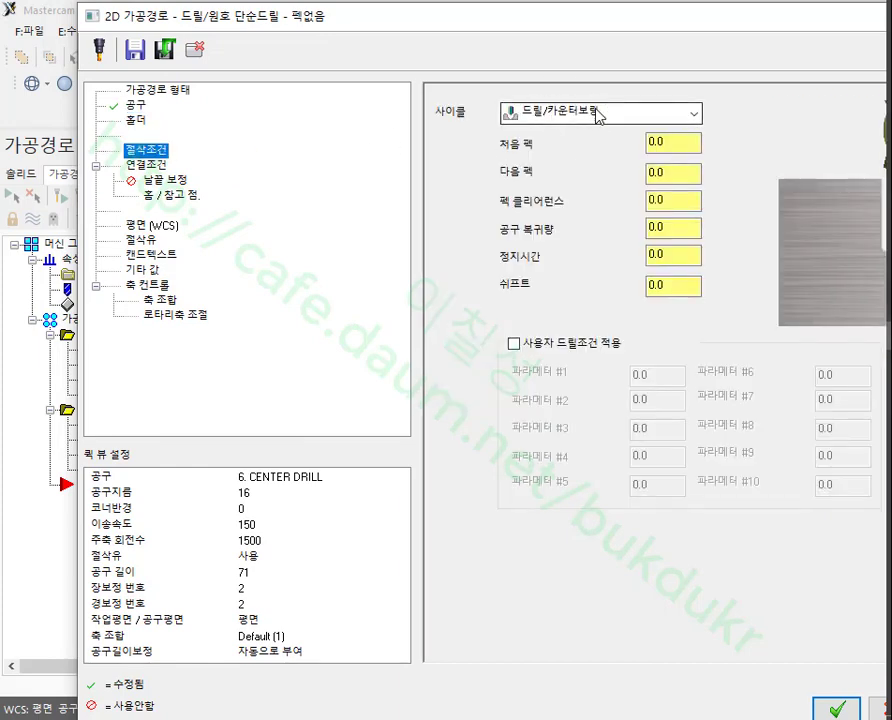
click(146, 164)
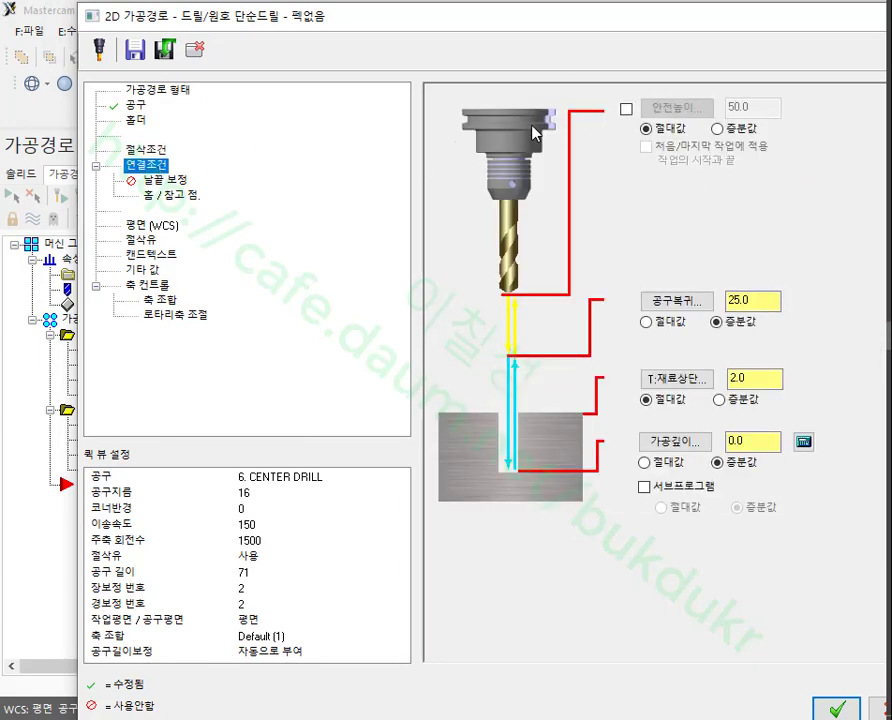
drag(740, 379, 706, 384)
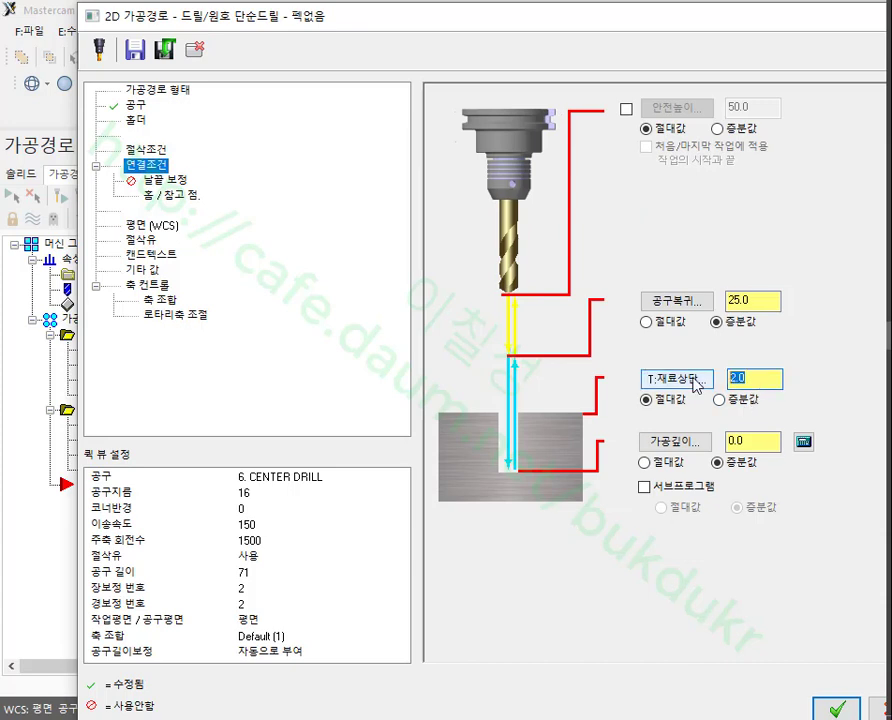
text(0)
click(648, 462)
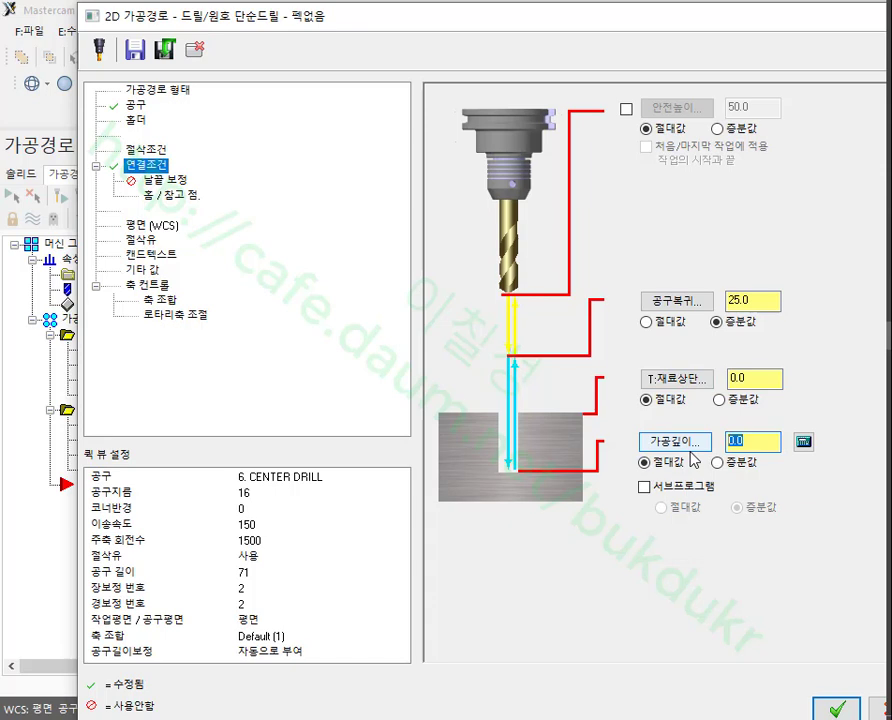
text(-3)
Step: Set the retract height to absolute 5 mm and enable the 50 mm clearance height only at the start and end of the operation
click(761, 300)
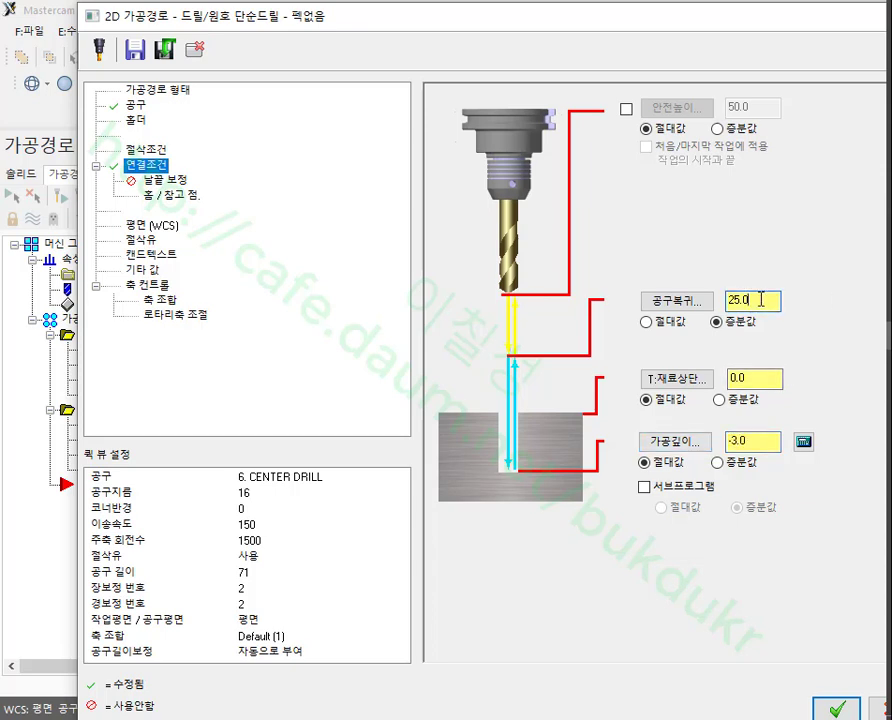
click(646, 322)
text(5)
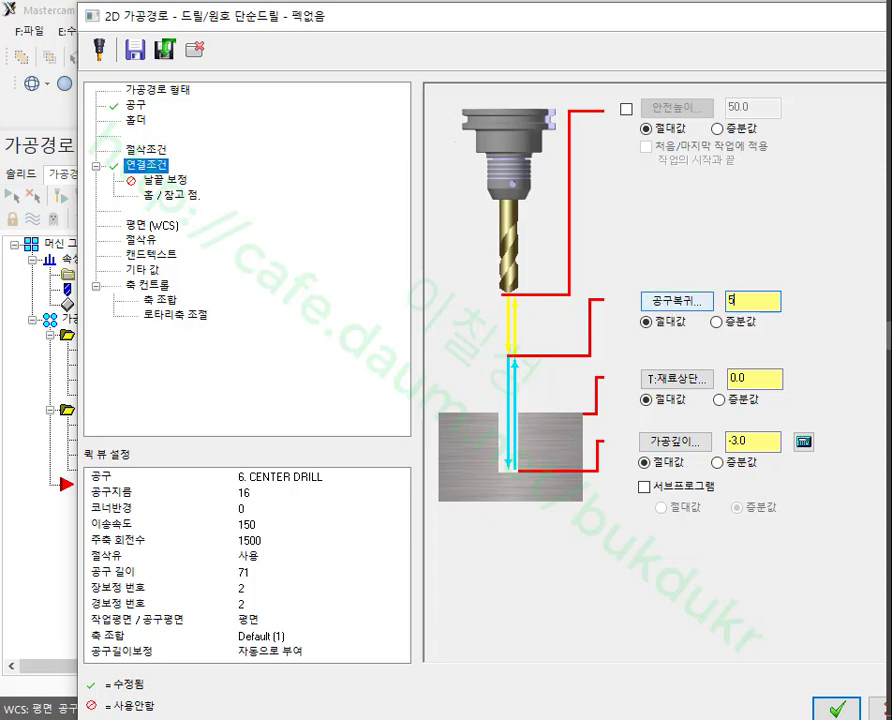
click(626, 108)
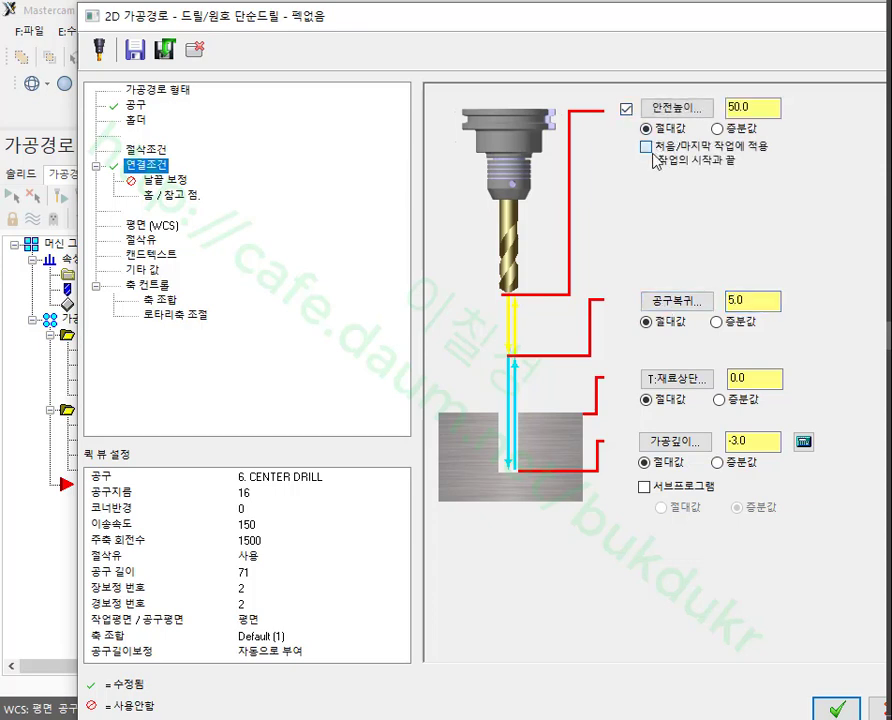
click(648, 148)
click(768, 110)
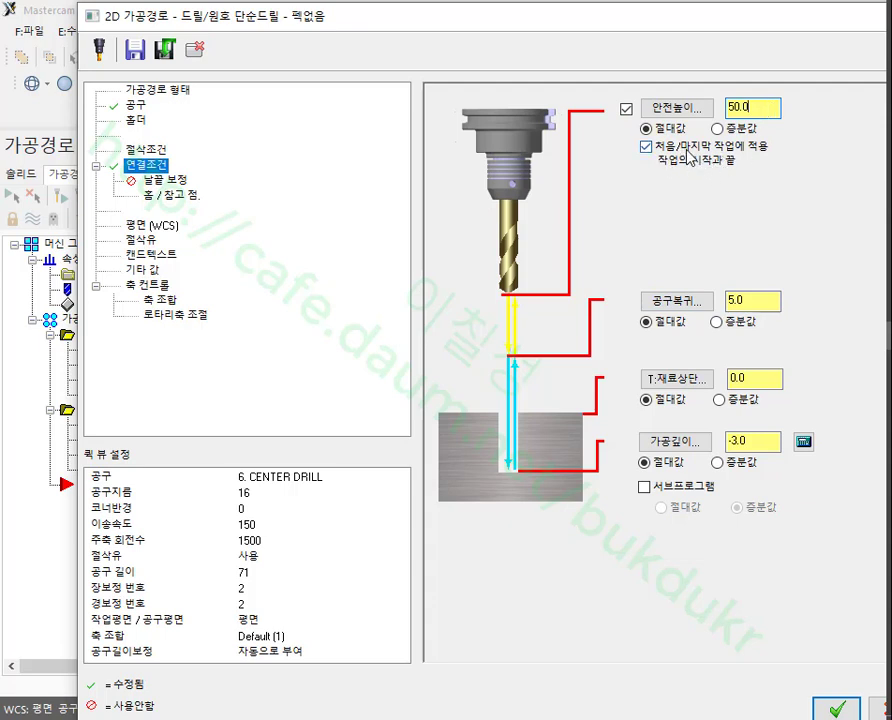
mouse_move(760, 170)
mouse_down()
mouse_move(631, 153)
mouse_move(696, 124)
mouse_move(765, 142)
mouse_move(737, 190)
mouse_up()
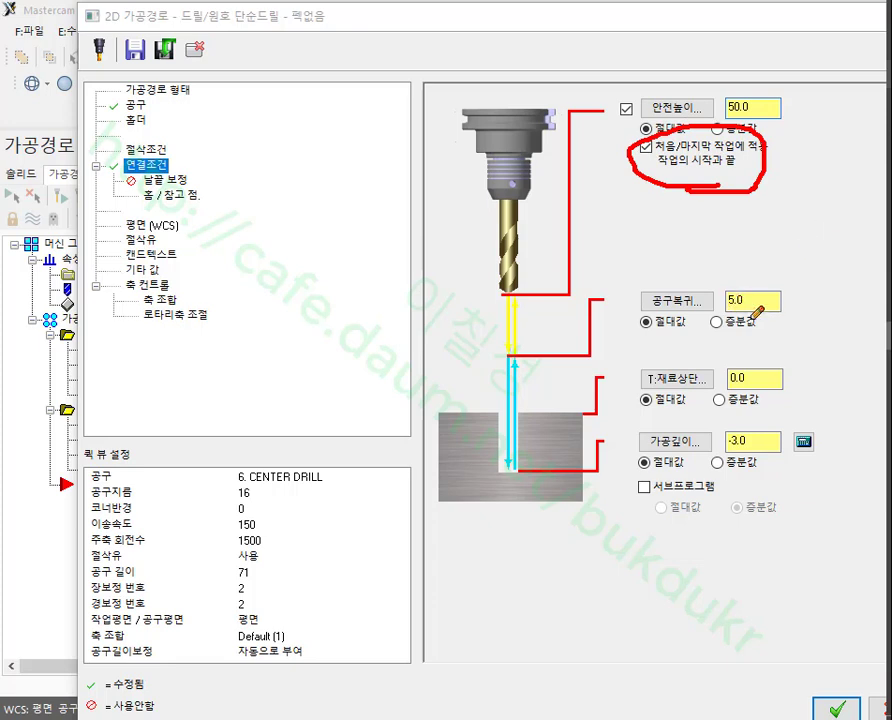
mouse_move(752, 321)
mouse_down()
mouse_move(640, 341)
mouse_move(628, 279)
mouse_move(715, 272)
mouse_move(798, 303)
mouse_move(782, 329)
mouse_move(744, 327)
mouse_up()
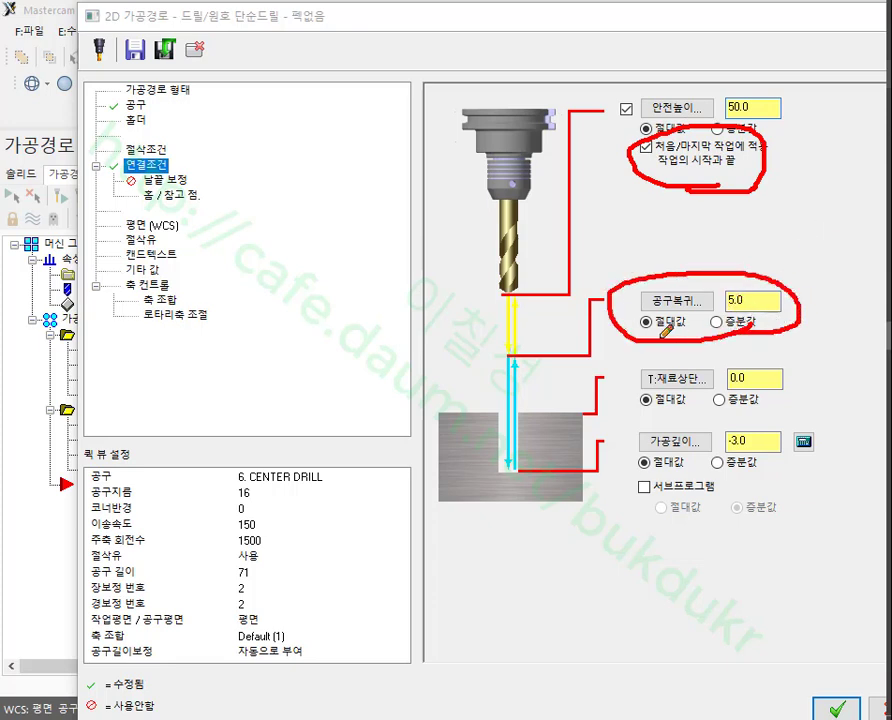
drag(640, 337, 680, 337)
drag(652, 418, 790, 419)
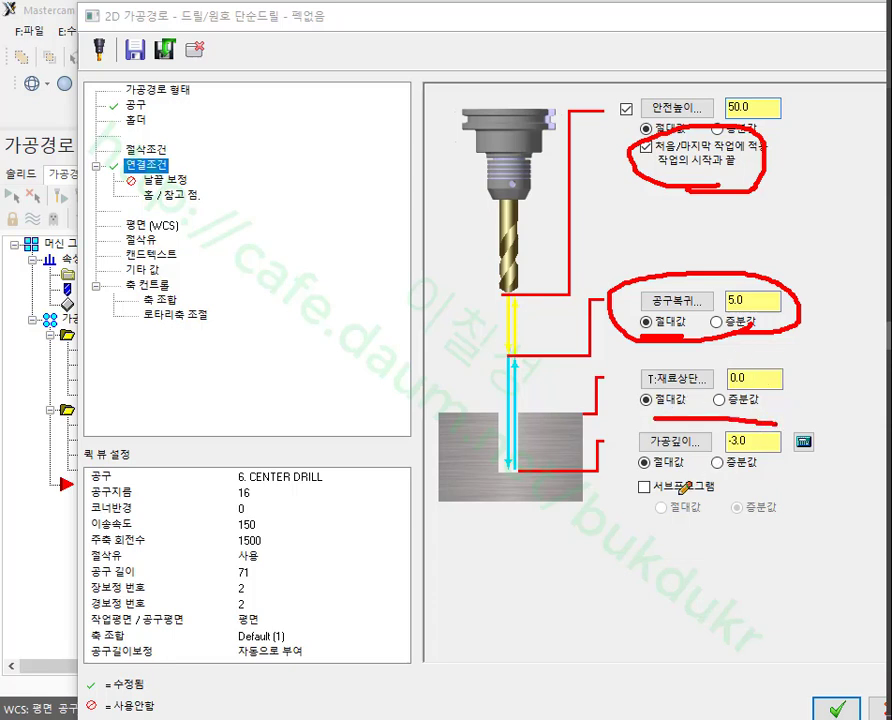
drag(645, 486, 757, 483)
right_click(466, 268)
click(532, 476)
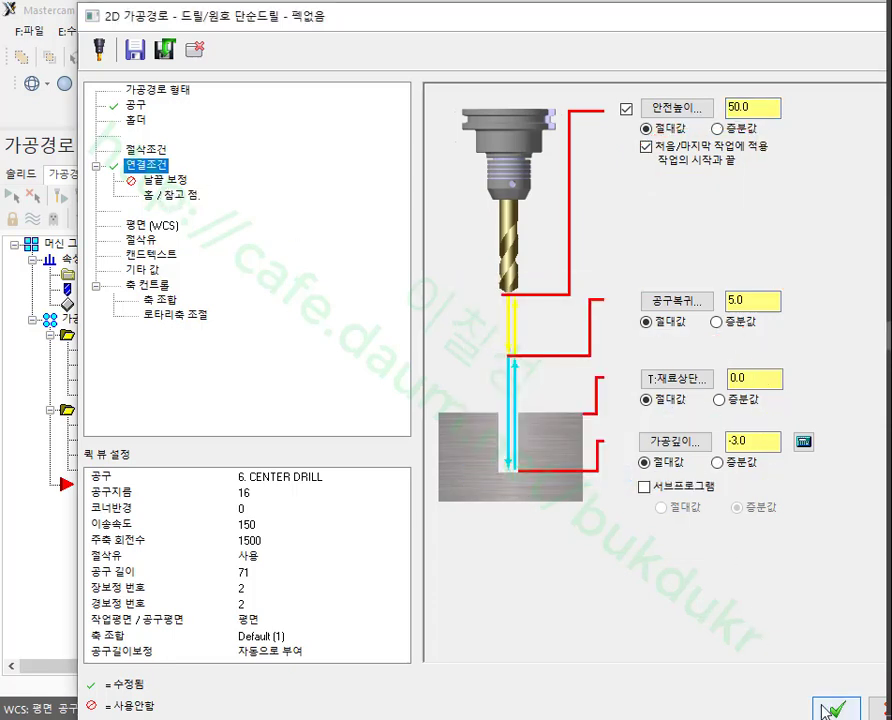
Step: Accept the center drill operation and place a copy of it after the original in the toolpath group
key(Return)
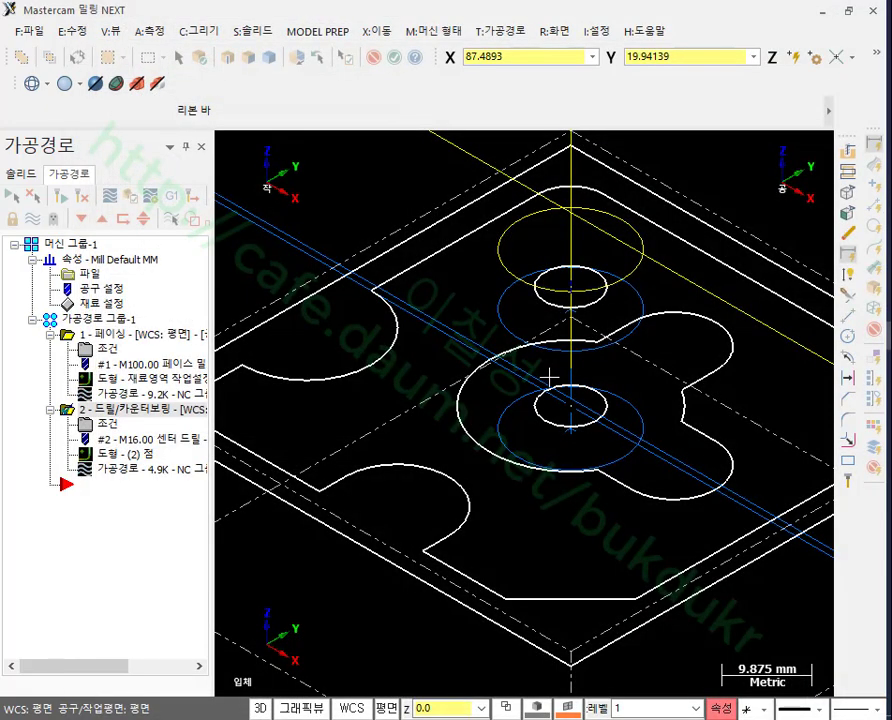
scroll(549, 376, down, 4)
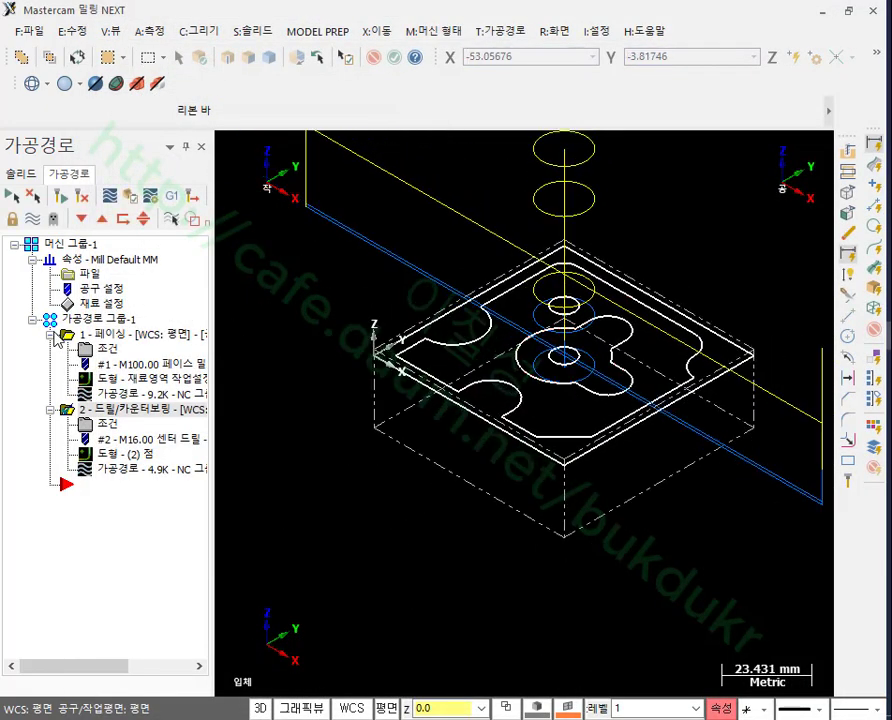
click(51, 334)
right_drag(120, 379, 110, 462)
click(194, 535)
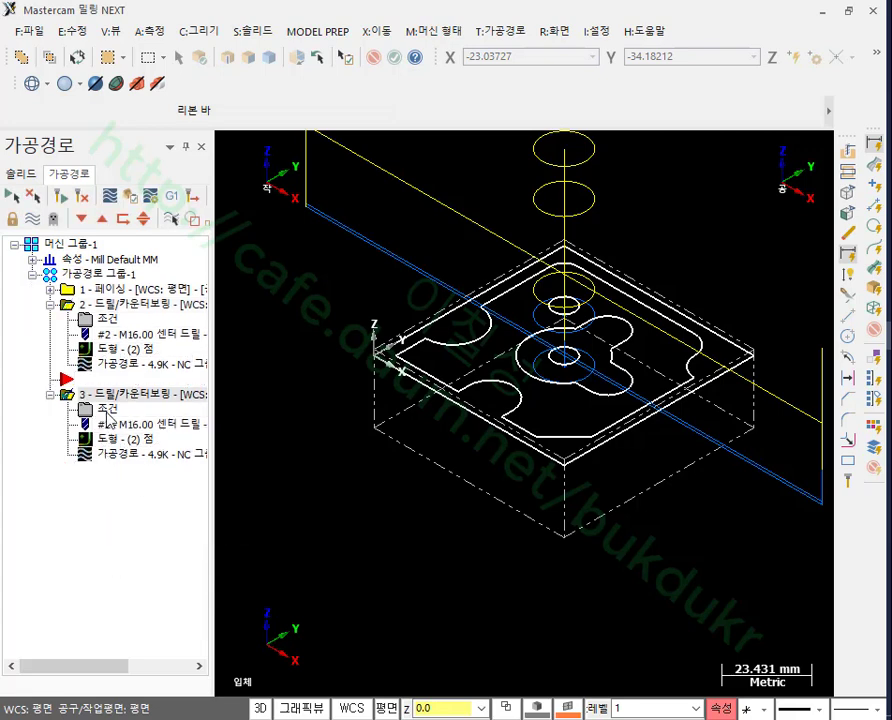
Step: Edit the copied drill operation's parameters and assign tool 3, the 6.8 DRILL
click(86, 318)
click(137, 104)
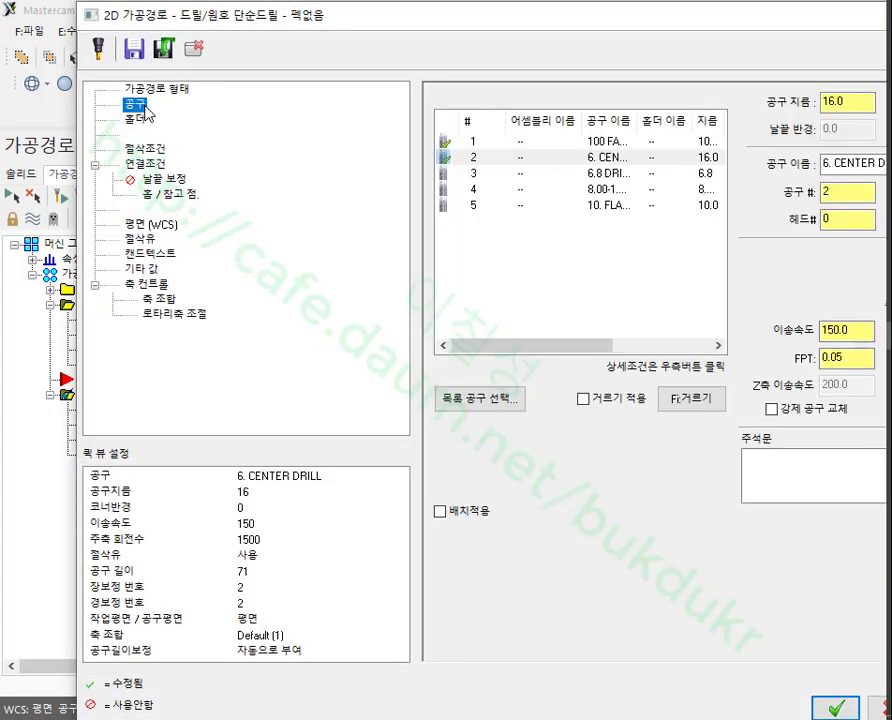
click(562, 173)
Step: Change the copied operation's drilling cycle to peck drill with a first peck of 2 mm
click(145, 148)
click(590, 113)
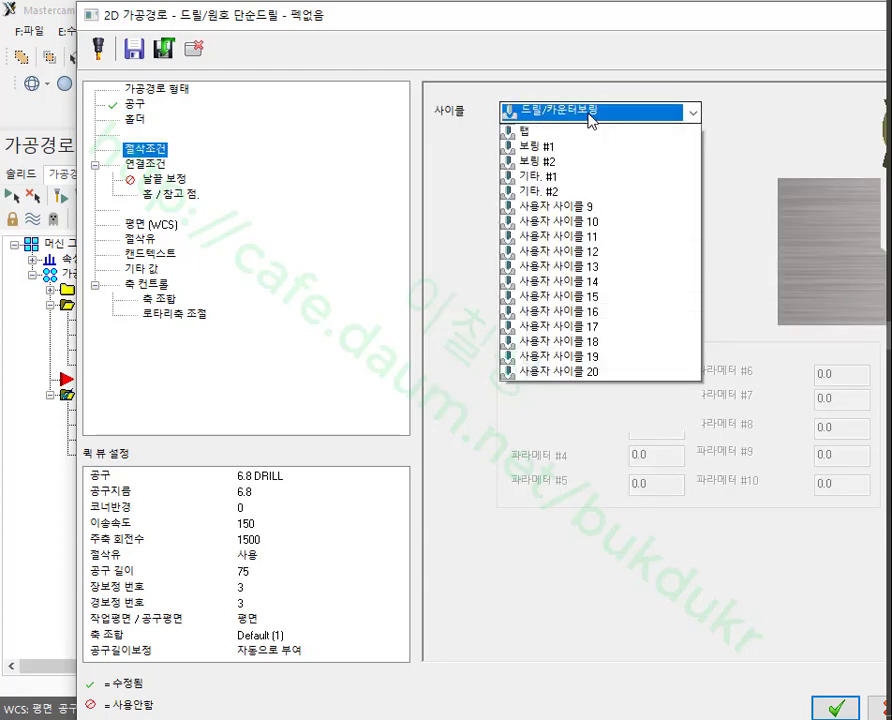
scroll(590, 117, up, 1)
click(592, 147)
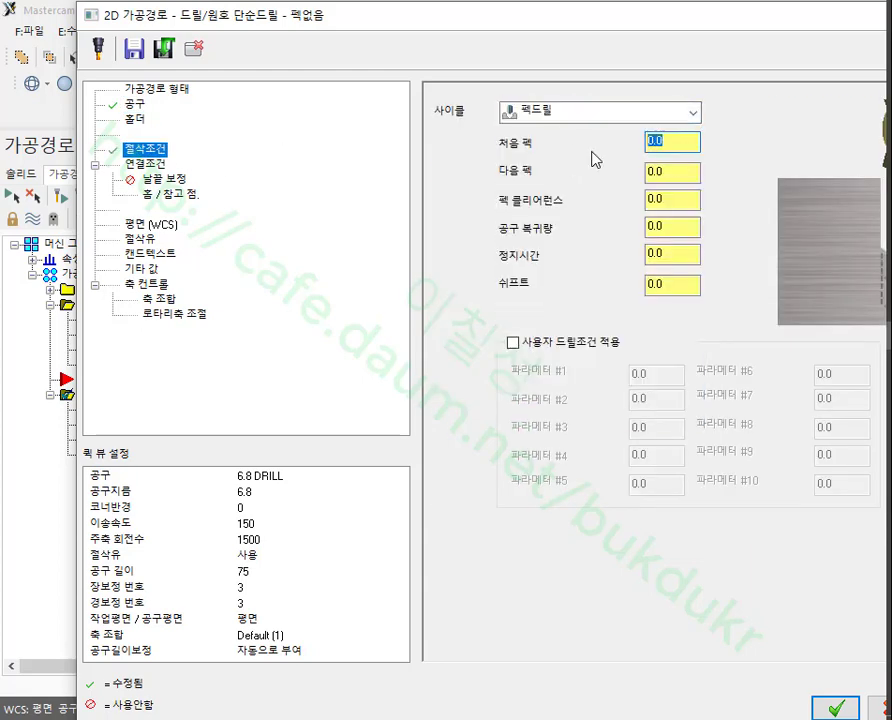
text(2)
Step: Set the peck drill depth to absolute -30 mm, accept the parameters and regenerate the toolpath
click(150, 163)
drag(770, 440, 638, 463)
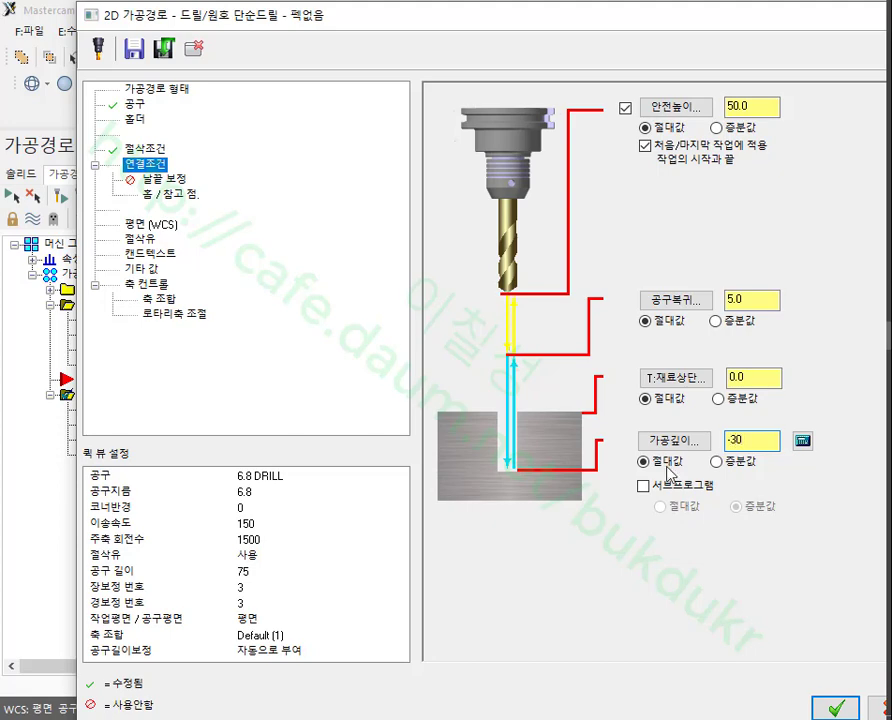
click(820, 708)
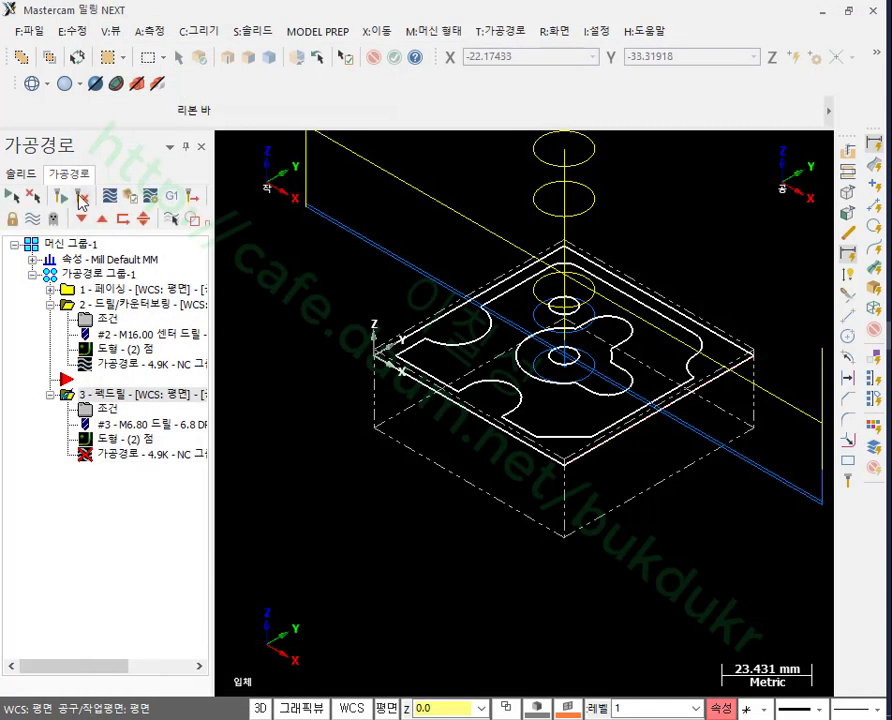
click(80, 197)
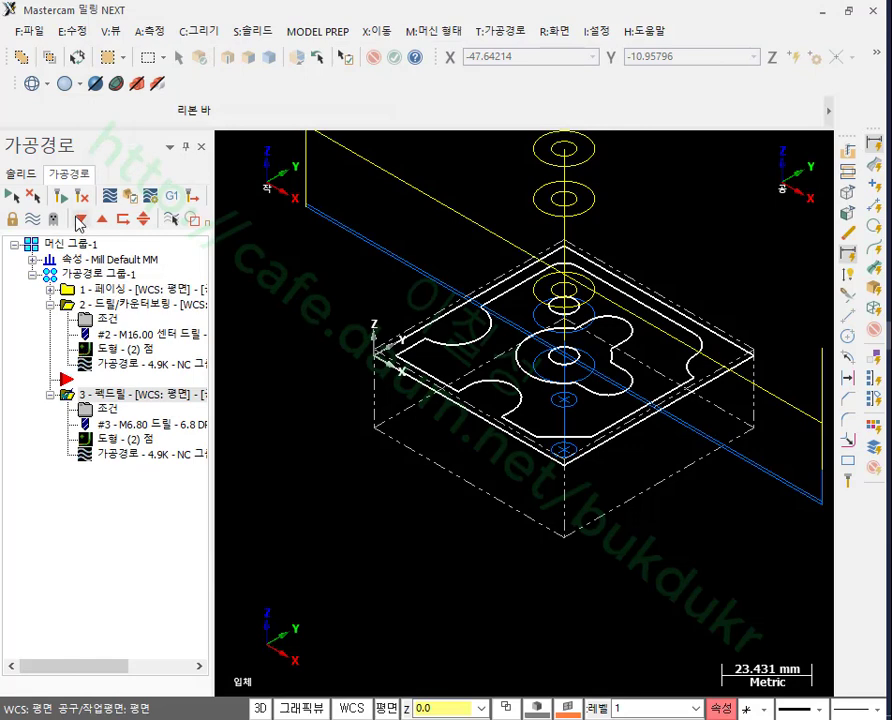
Step: Collapse the drill operations in the tree and place a copy of the peck drill operation after it
click(50, 305)
click(50, 320)
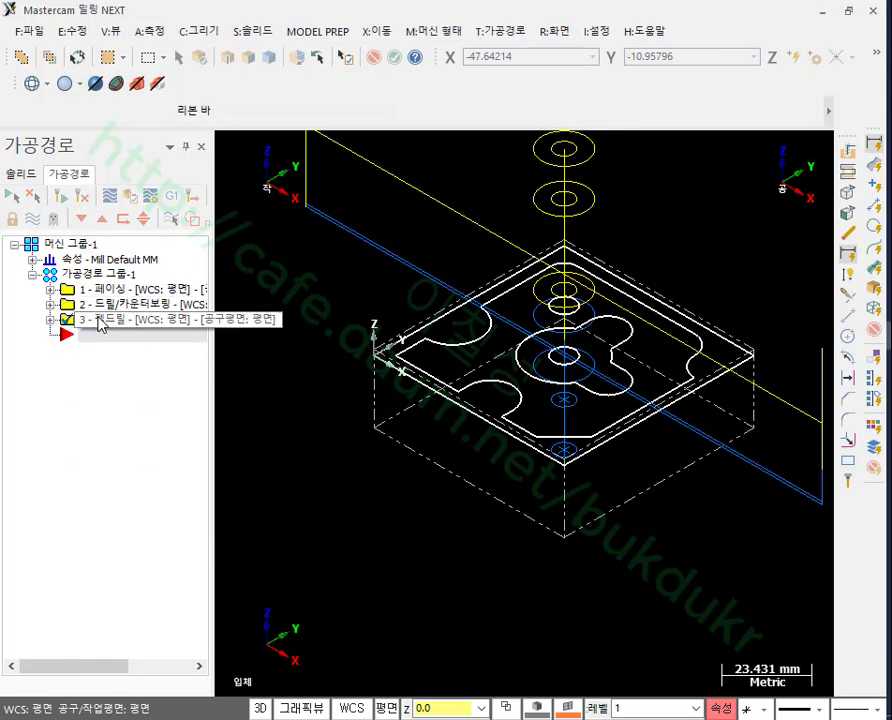
right_drag(110, 319, 128, 413)
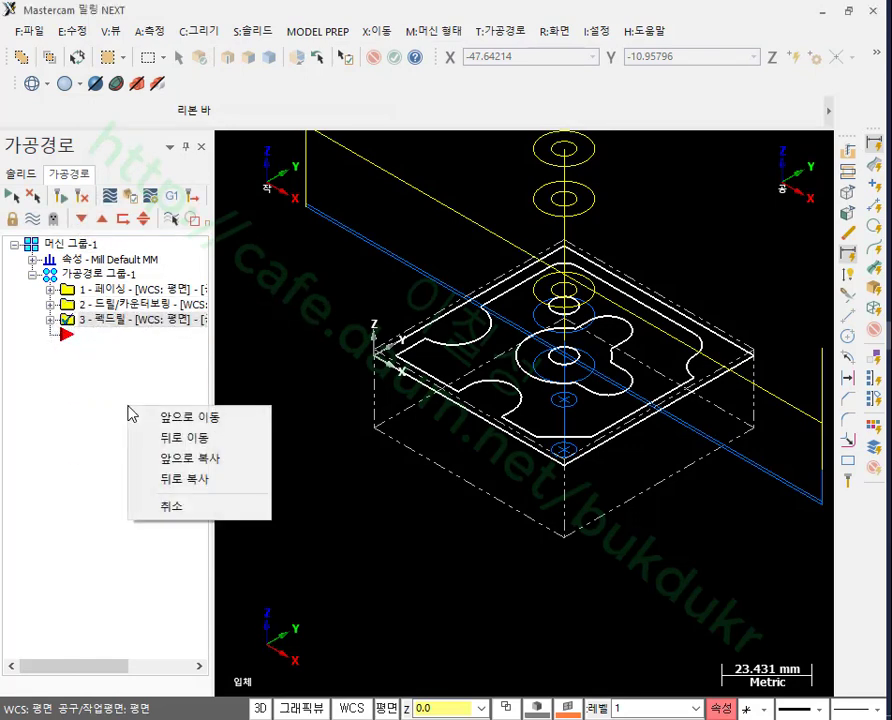
click(188, 479)
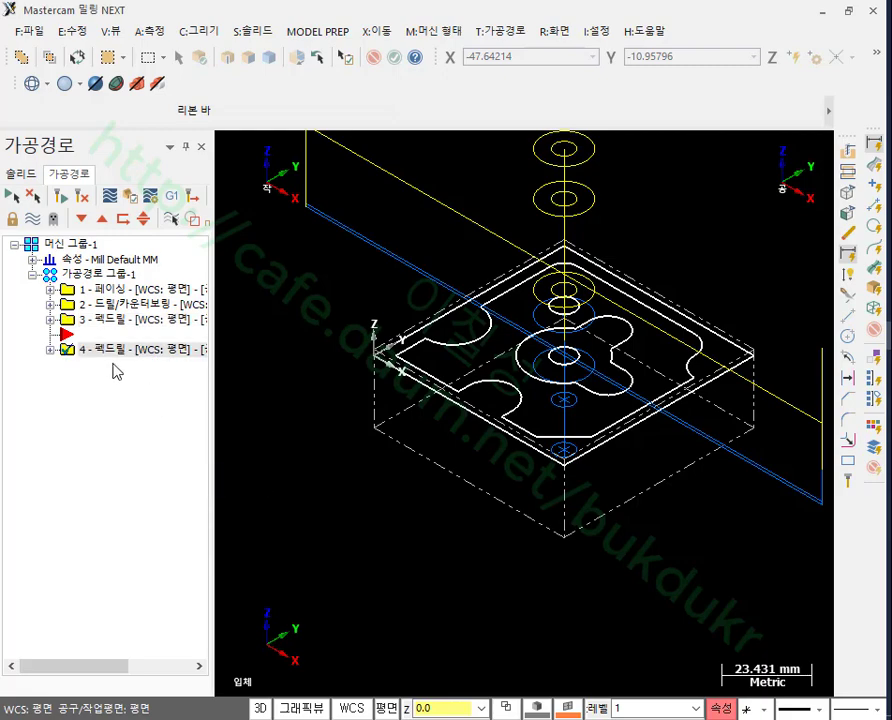
Step: Edit the copied peck drill operation's parameters and assign tool 4, the 8.00-1.25 TAP RH
click(50, 349)
click(90, 364)
click(133, 103)
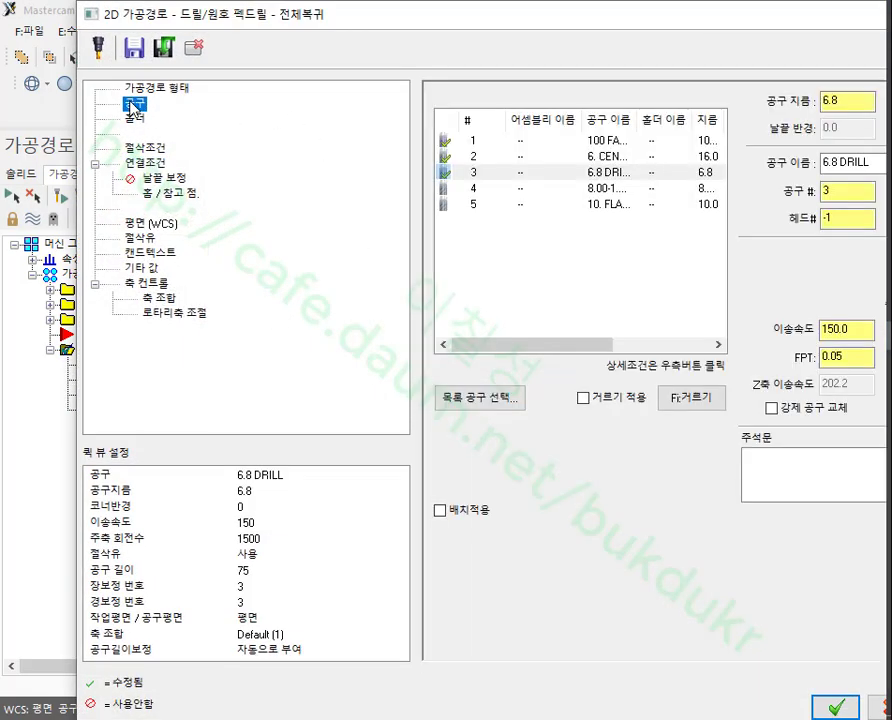
click(590, 190)
Step: Change the copied peck drill operation's cycle to tap and set its first peck to 0
click(144, 147)
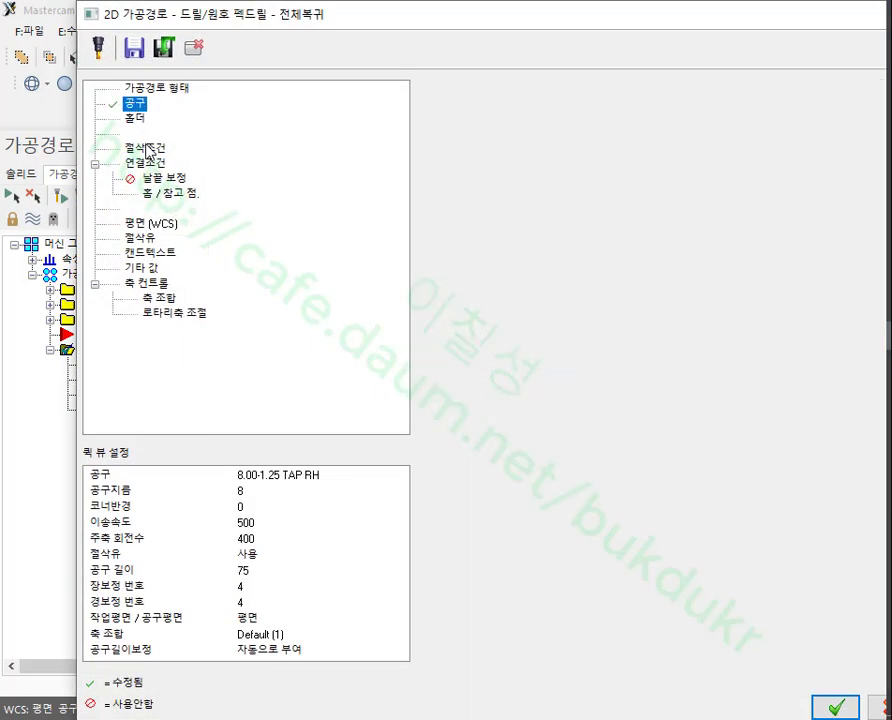
click(572, 112)
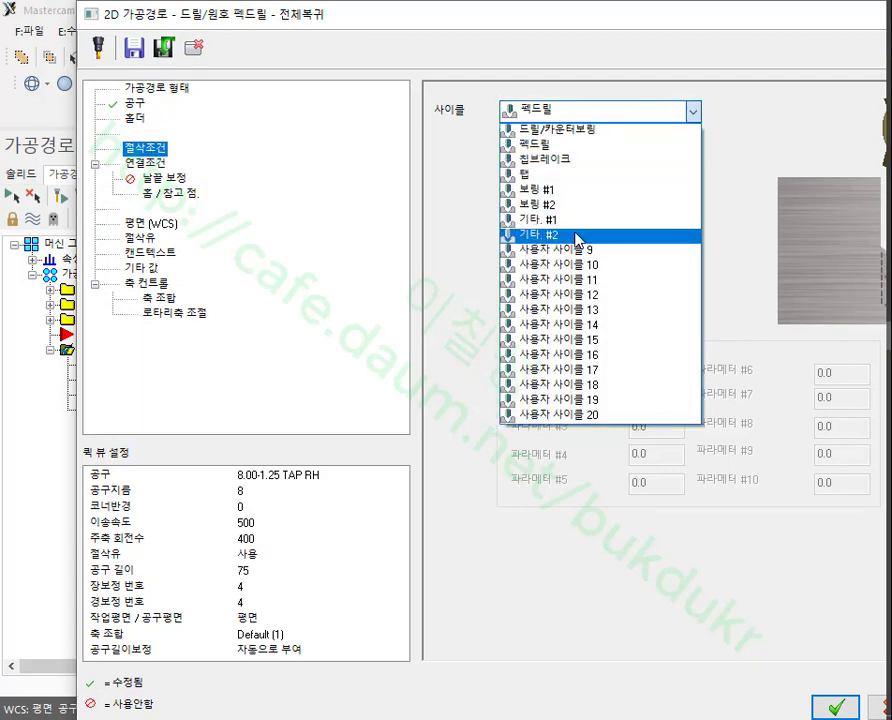
click(560, 174)
click(678, 139)
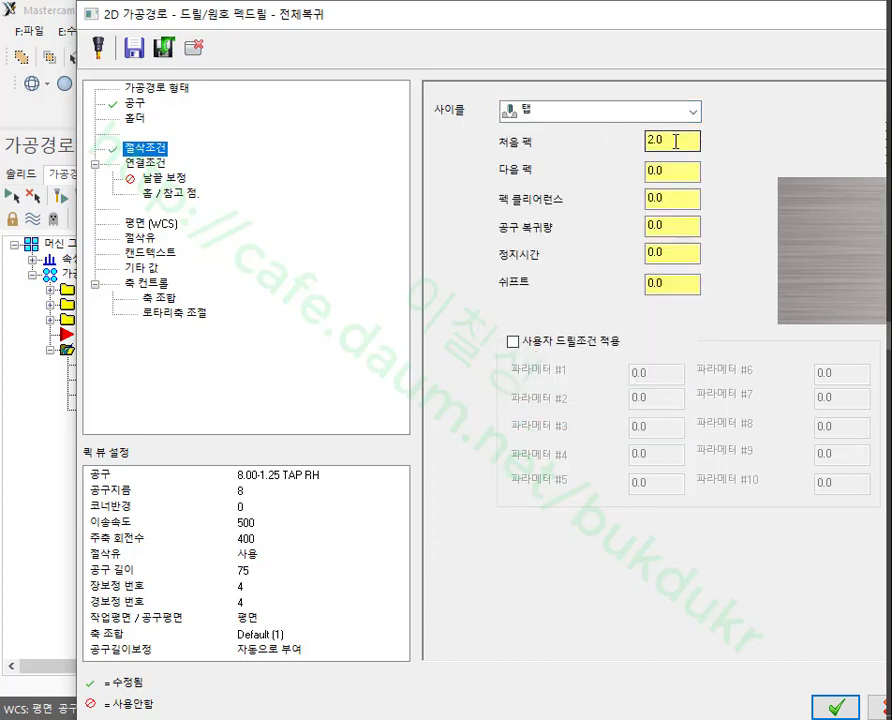
text(0)
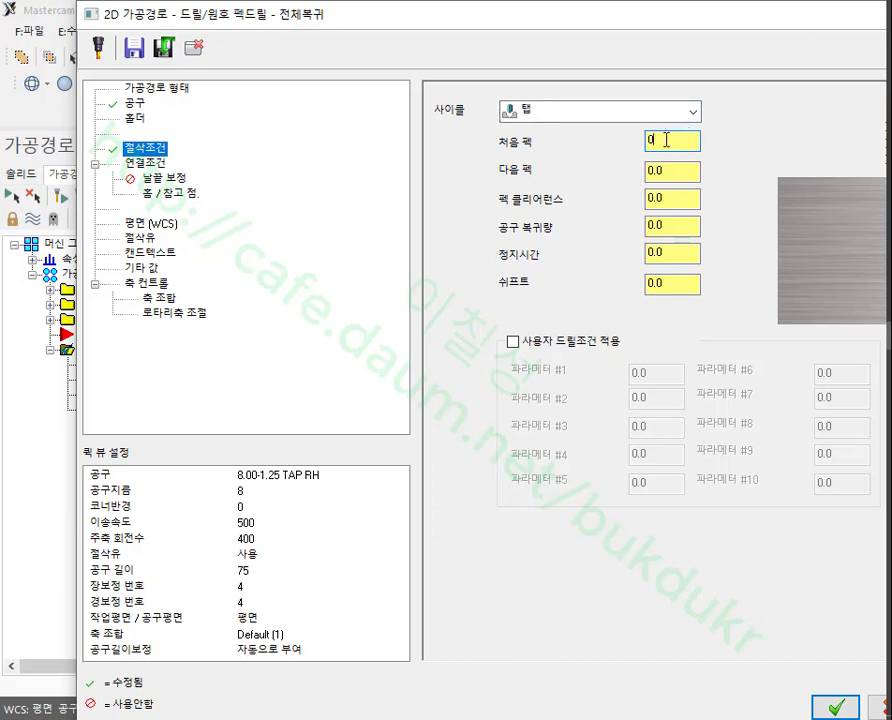
drag(400, 22, 340, 22)
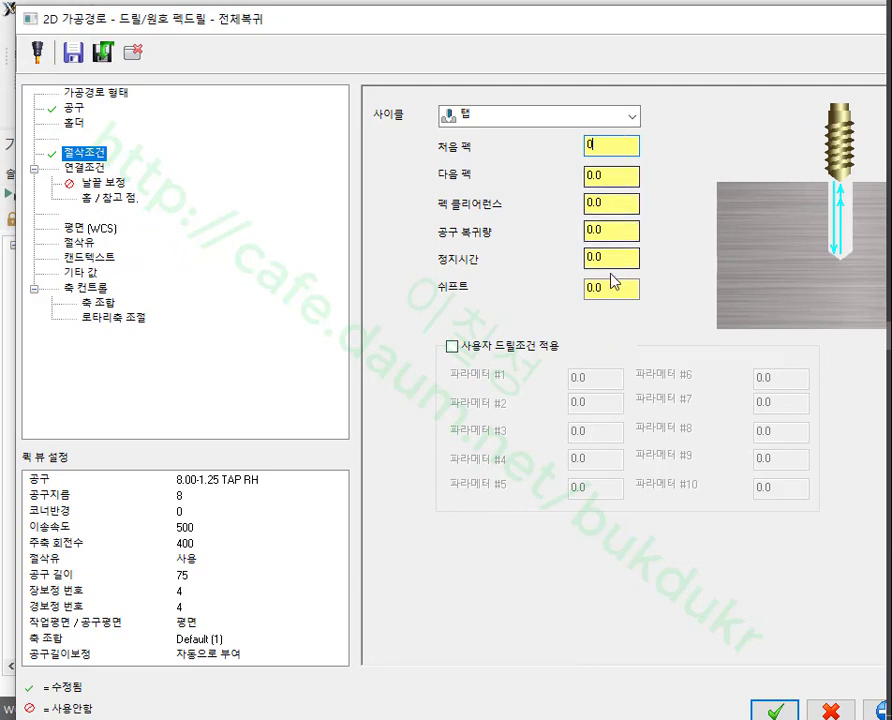
click(622, 175)
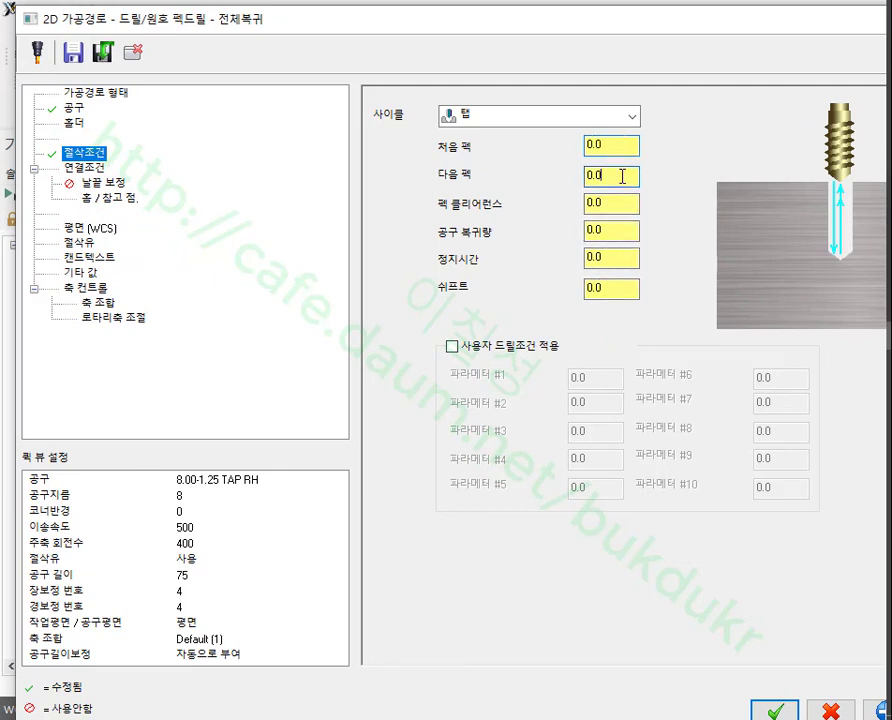
Step: Review the tap operation's linking heights, accept the parameters, regenerate its toolpath and collapse it in the tree
click(84, 168)
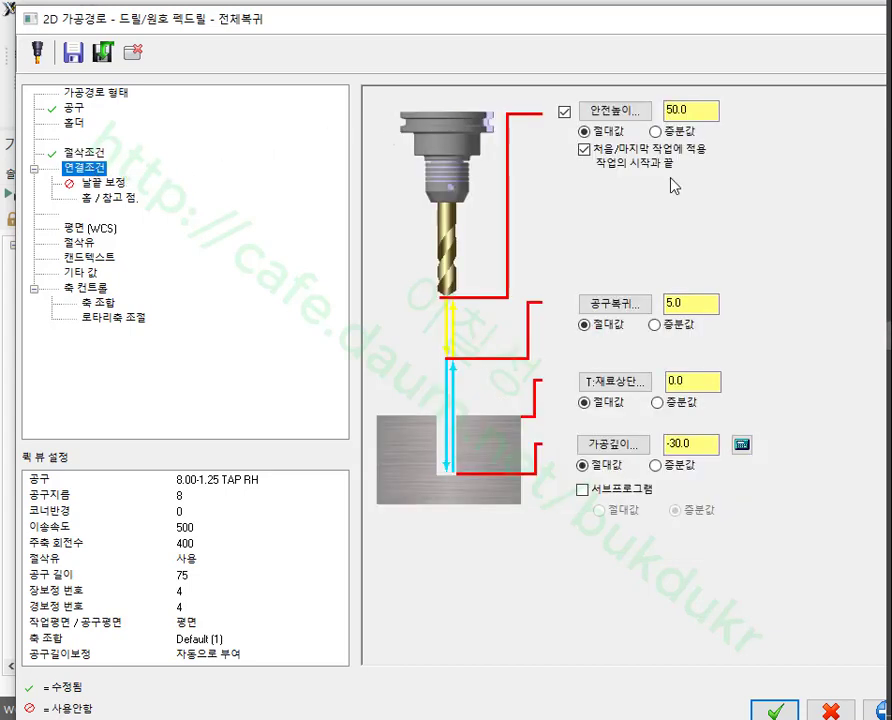
click(707, 452)
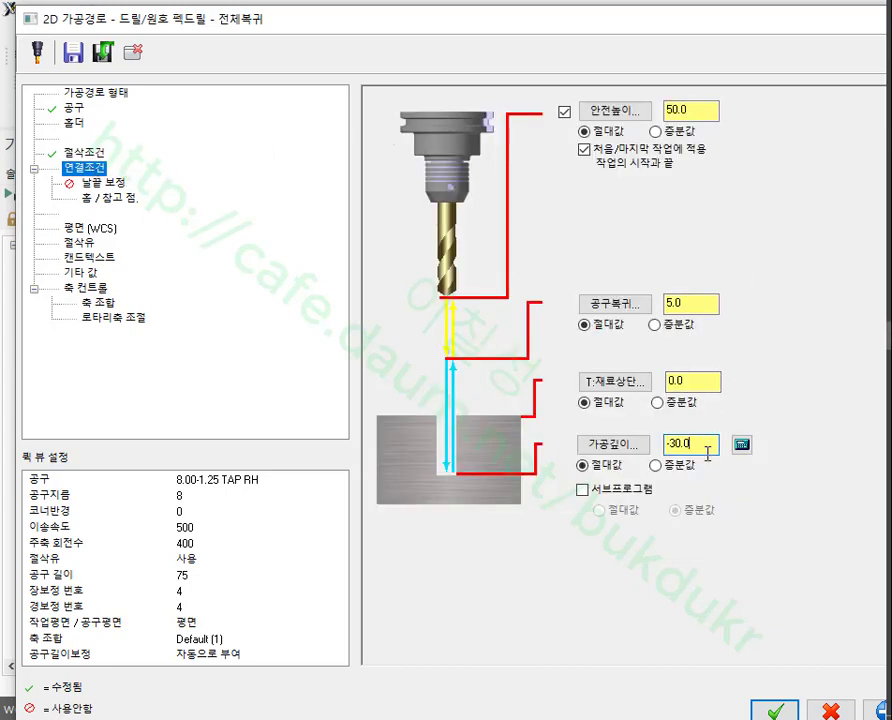
click(778, 709)
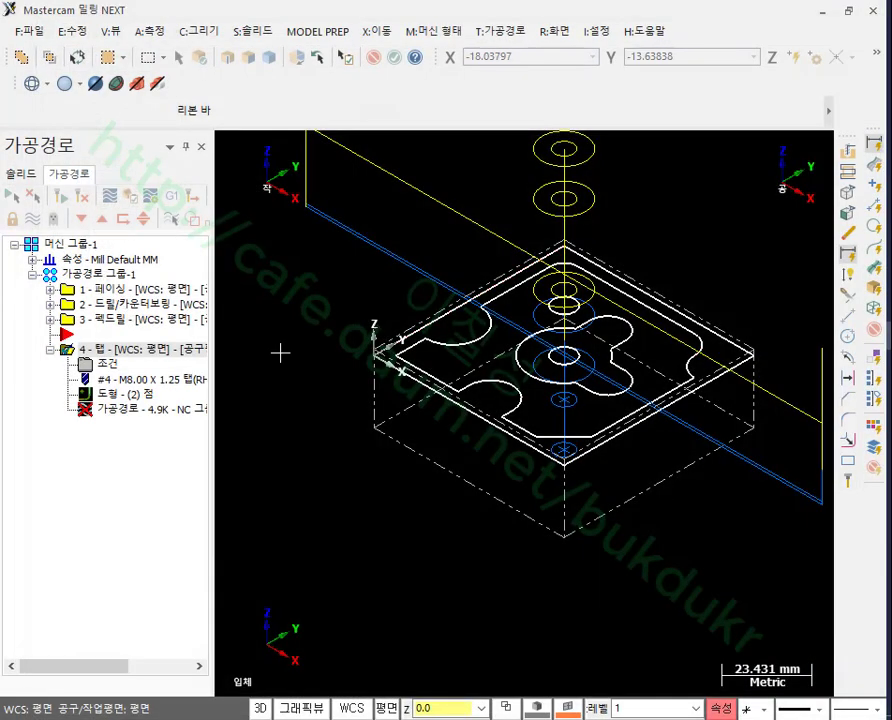
click(51, 350)
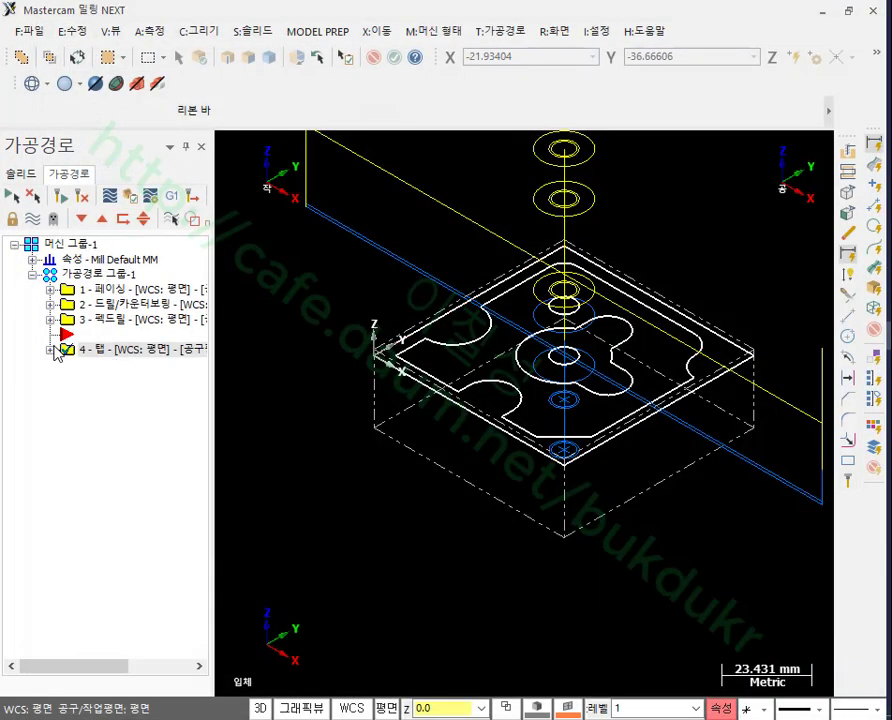
Step: Select the whole toolpath group, run the Verify simulation of all operations and color the cuts by operation
click(95, 274)
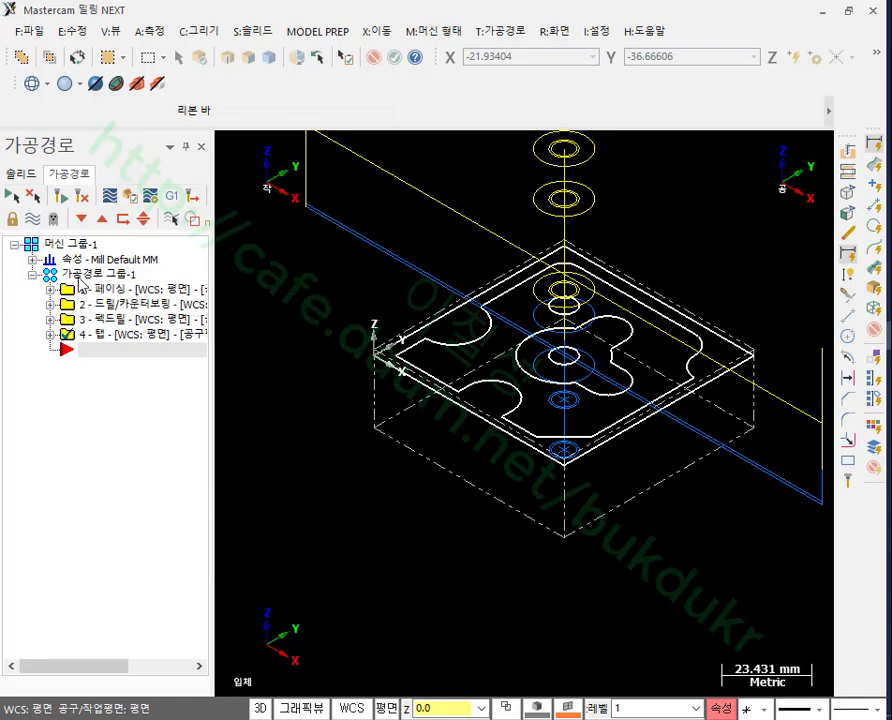
click(128, 196)
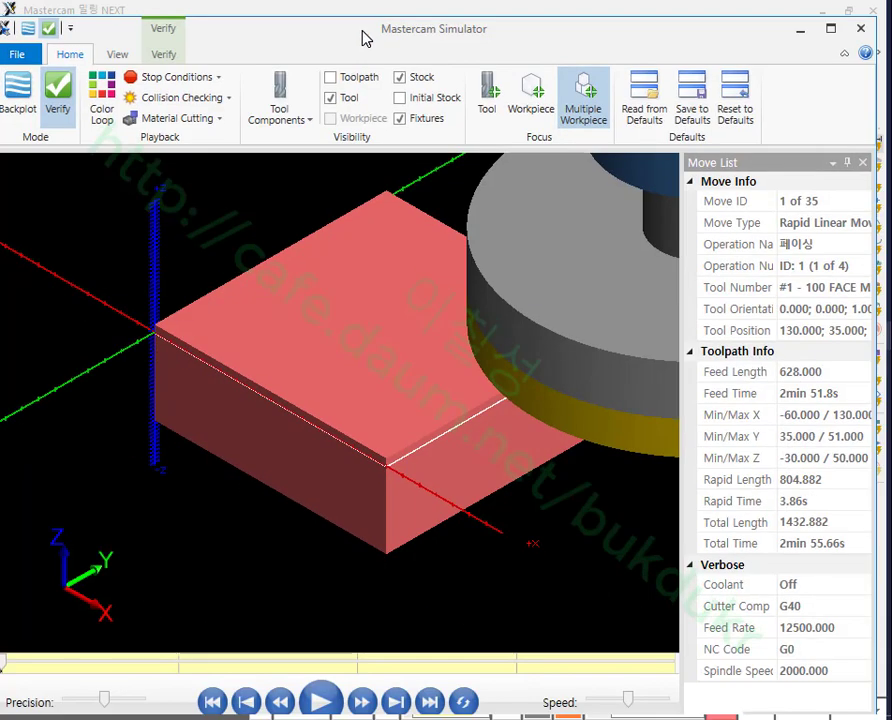
click(341, 696)
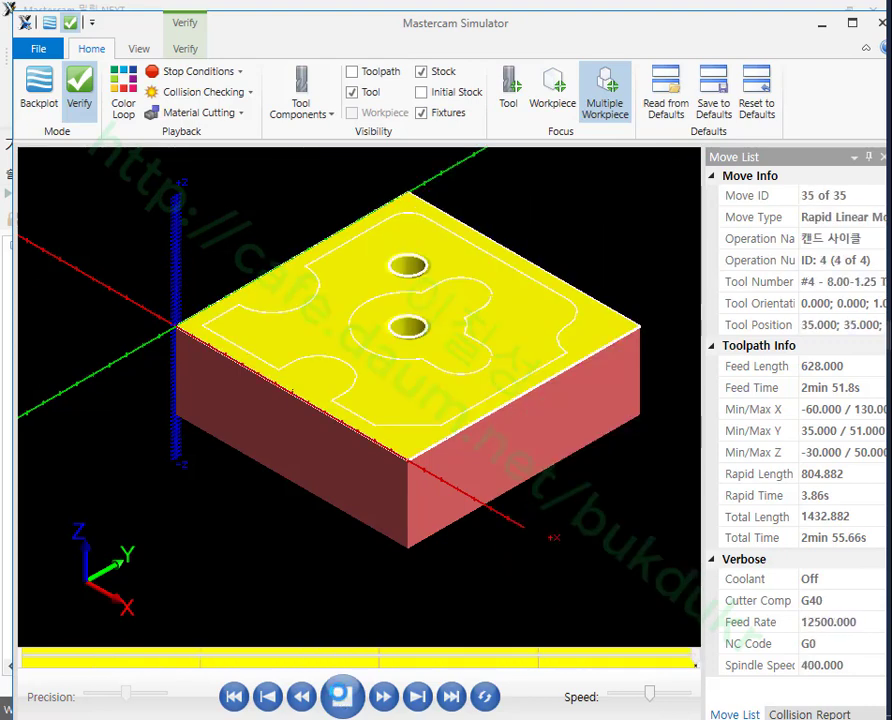
click(123, 90)
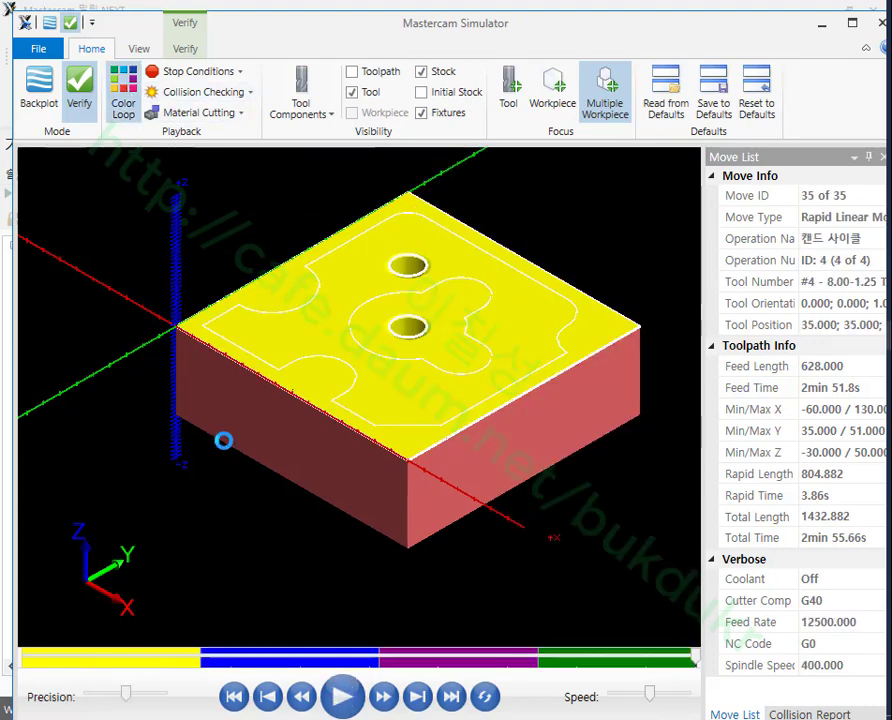
Step: Examine the two machined holes in the verified stock up close, checking their chamfered rims and walls
scroll(434, 330, up, 2)
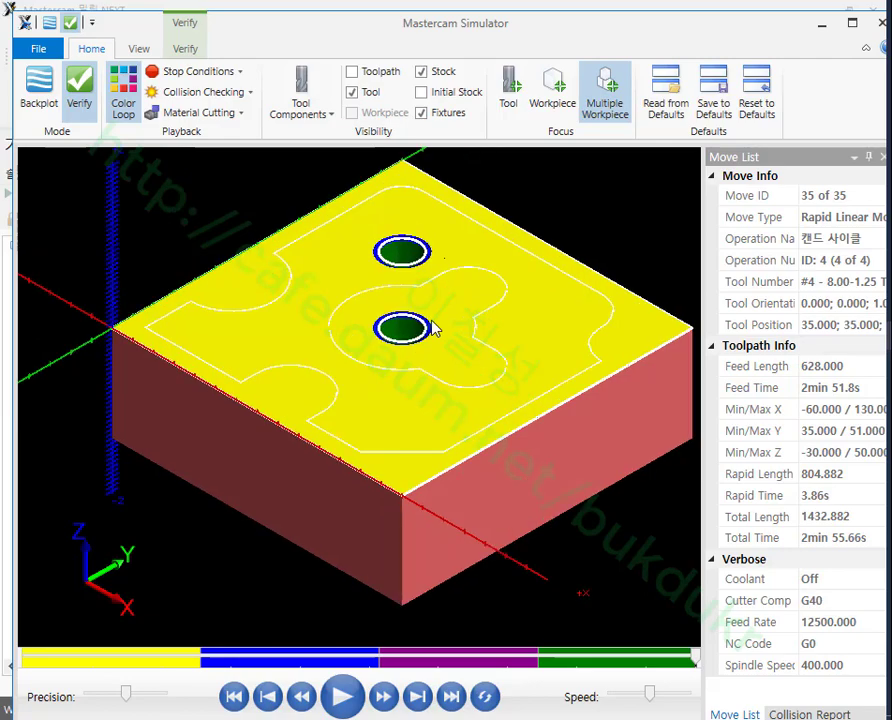
drag(434, 340, 343, 306)
scroll(406, 320, up, 5)
scroll(410, 305, down, 5)
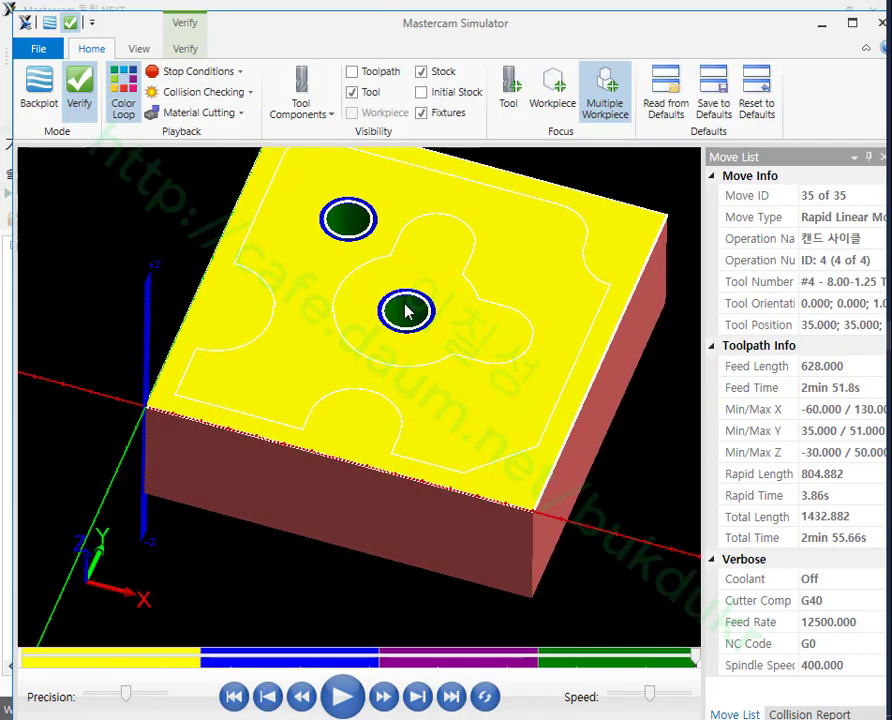
scroll(358, 310, up, 5)
scroll(437, 340, up, 2)
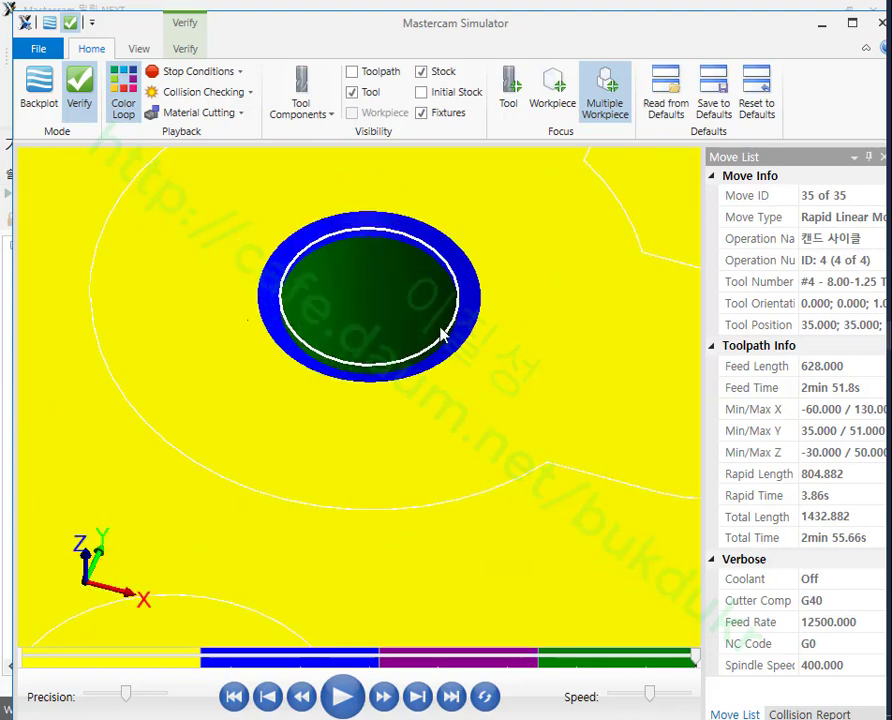
scroll(510, 437, down, 5)
drag(379, 485, 419, 578)
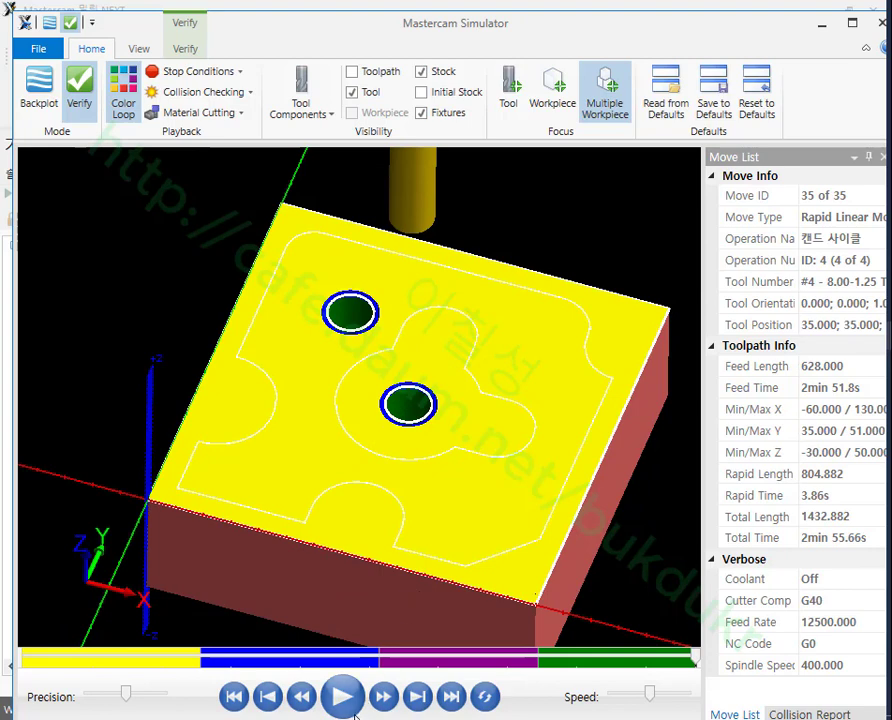
scroll(495, 427, up, 2)
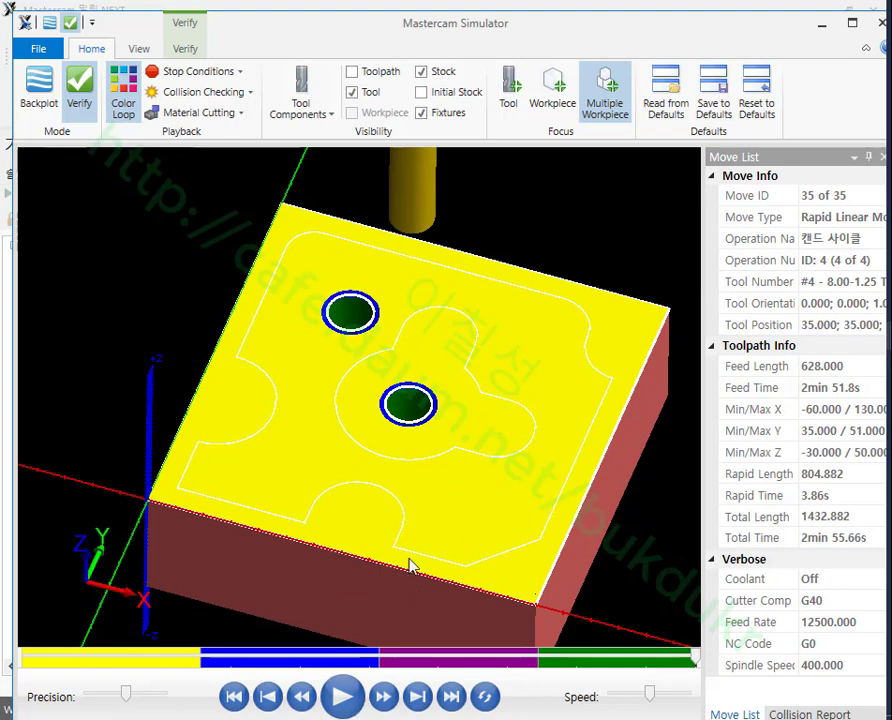
Step: Rewind the simulation to the center drill operation, inspect the tool above the central hole and close the simulator
drag(697, 662, 318, 660)
scroll(435, 412, up, 3)
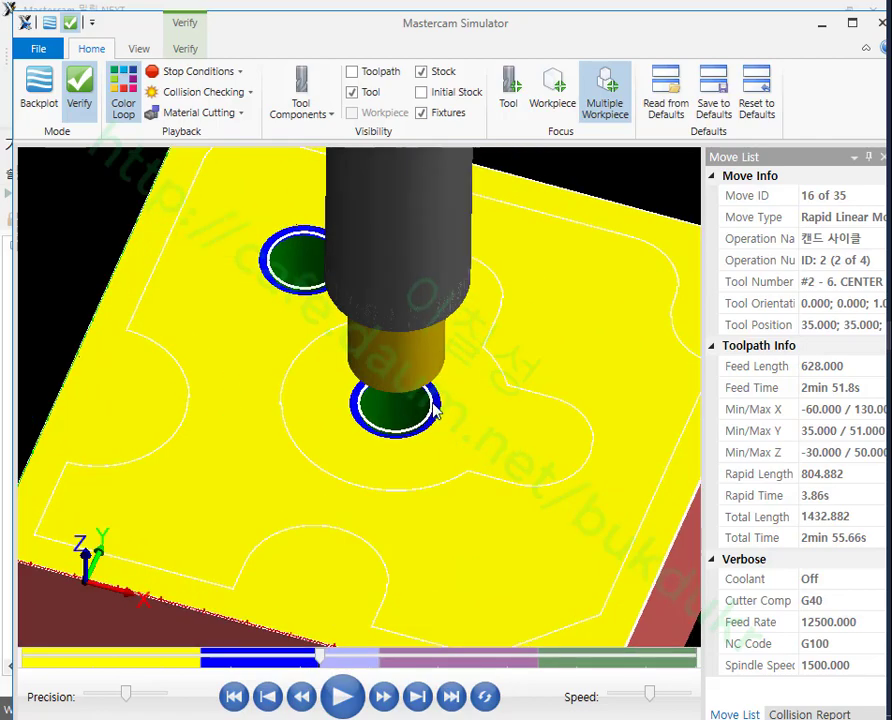
drag(432, 405, 444, 354)
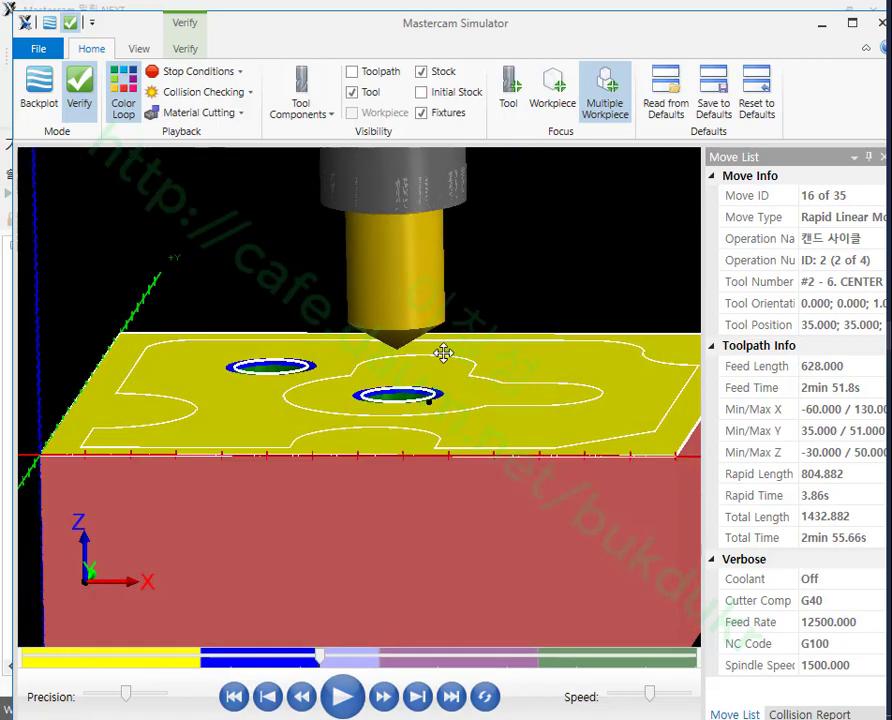
scroll(390, 296, up, 3)
scroll(450, 297, down, 4)
scroll(428, 326, up, 2)
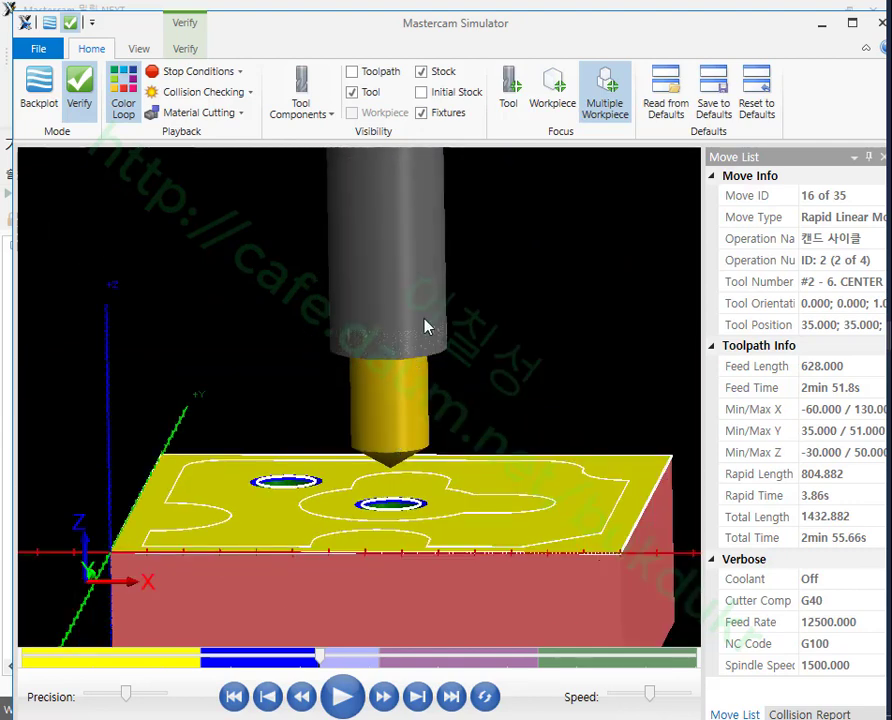
drag(426, 324, 402, 430)
scroll(398, 434, up, 3)
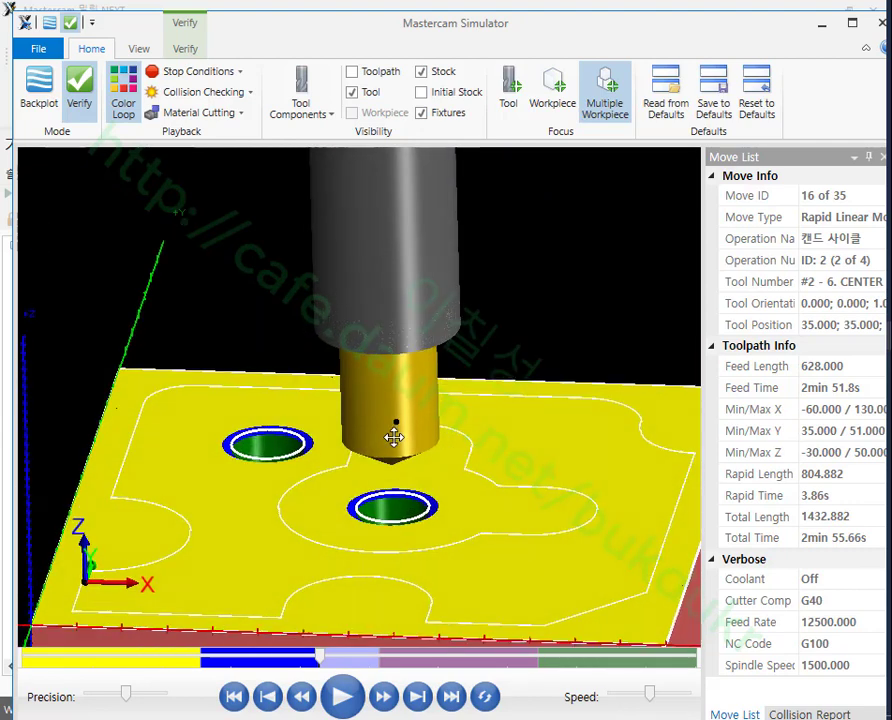
click(880, 22)
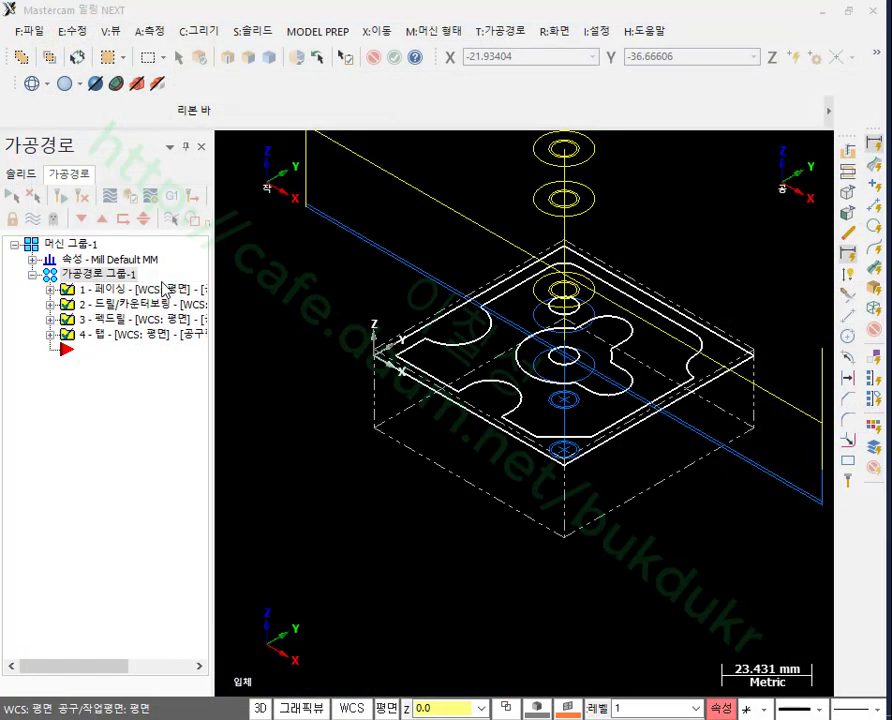
Step: Expand the drill/counterbore operation, review its linking heights and machining depth, and accept the parameters
double_click(100, 313)
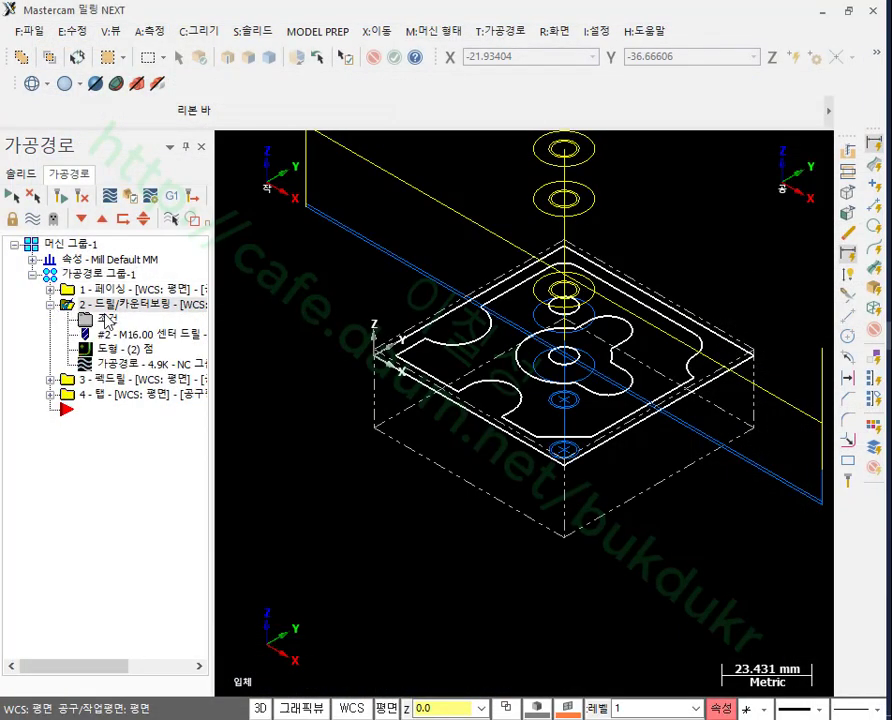
click(107, 321)
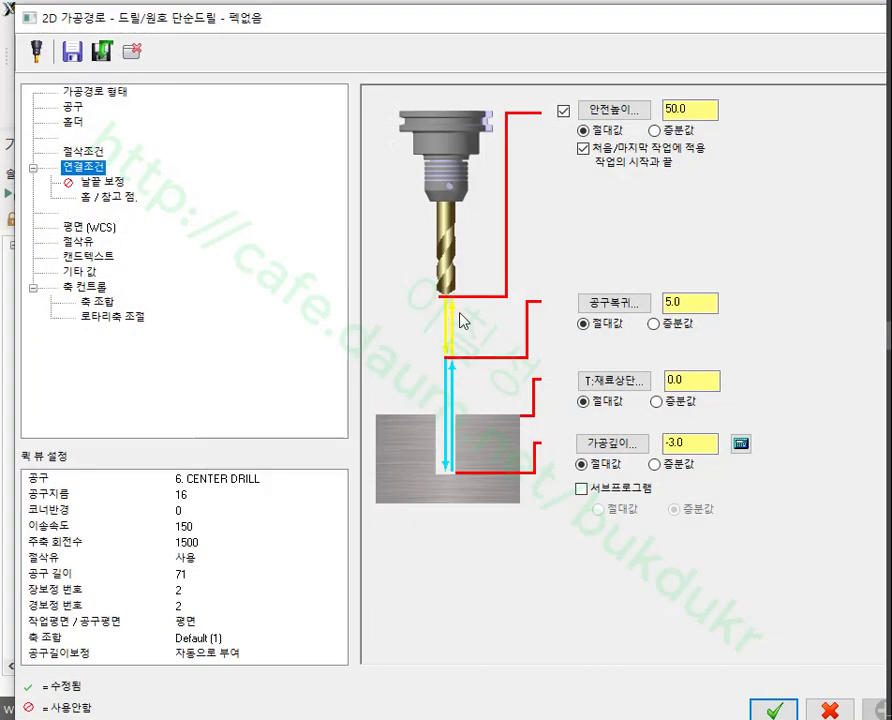
click(707, 441)
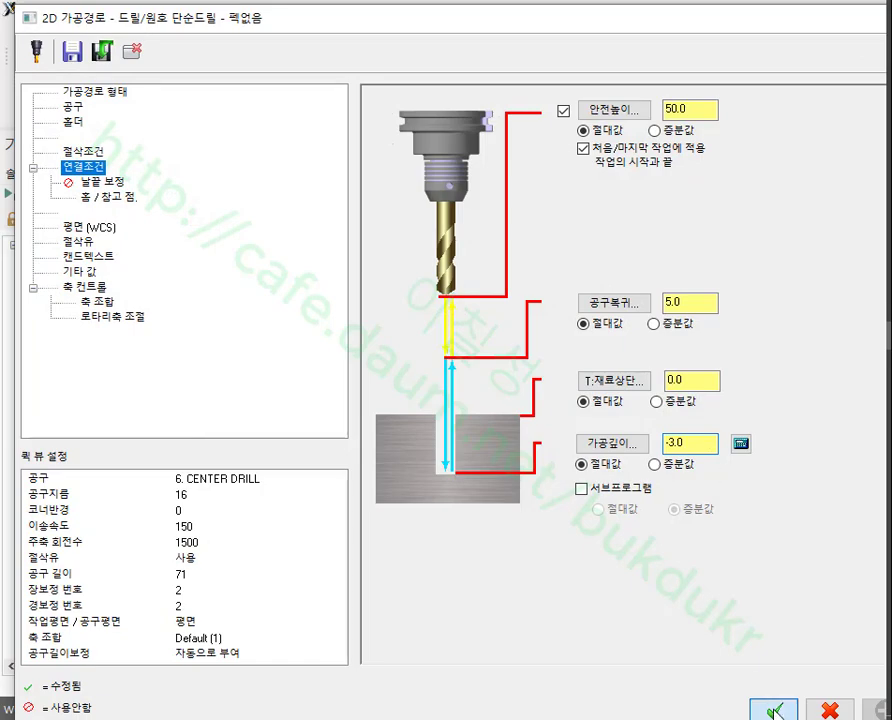
key(Return)
Step: Switch to the front view and backplot the center drill operation from start to end, closing the backplot
right_click(421, 218)
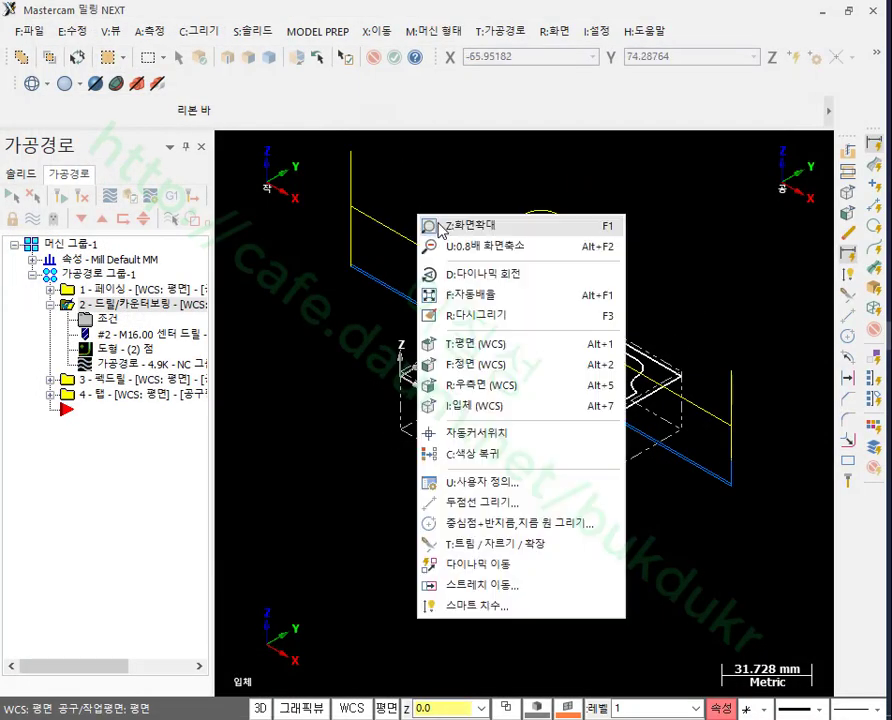
click(494, 344)
scroll(592, 573, up, 5)
scroll(432, 276, down, 4)
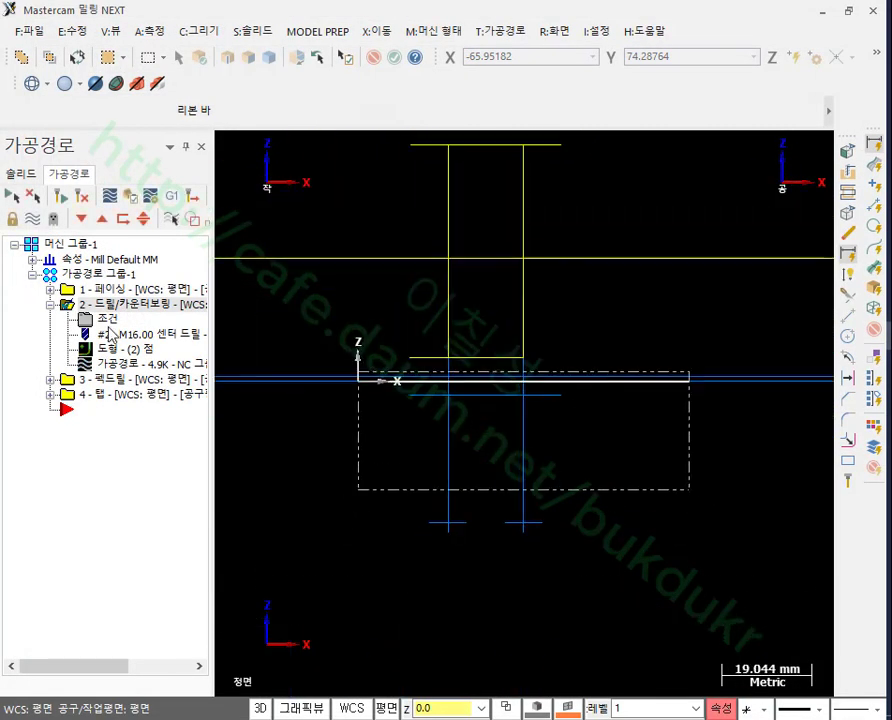
click(108, 193)
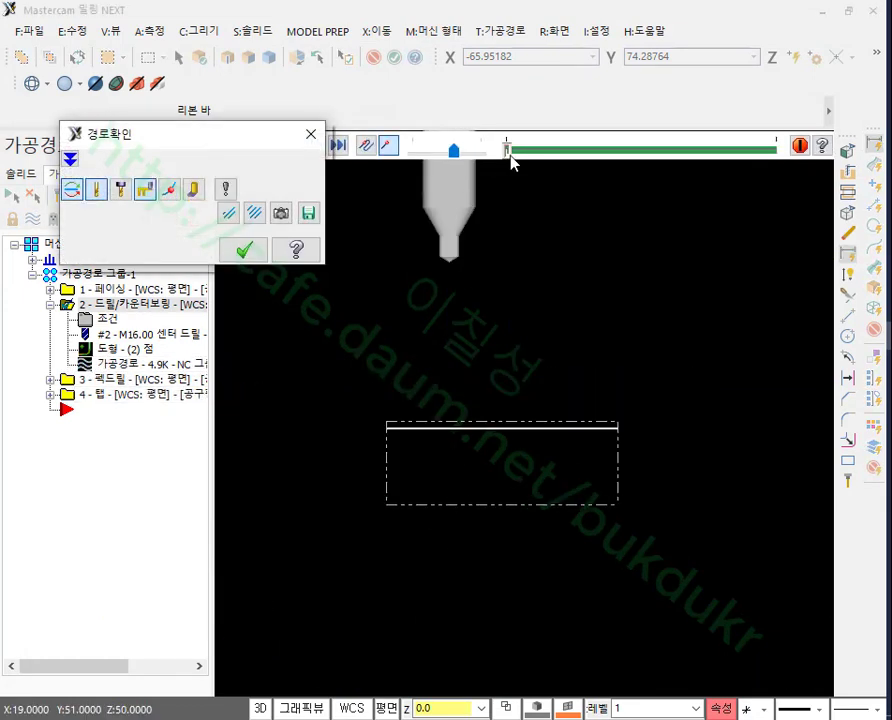
drag(515, 156, 776, 153)
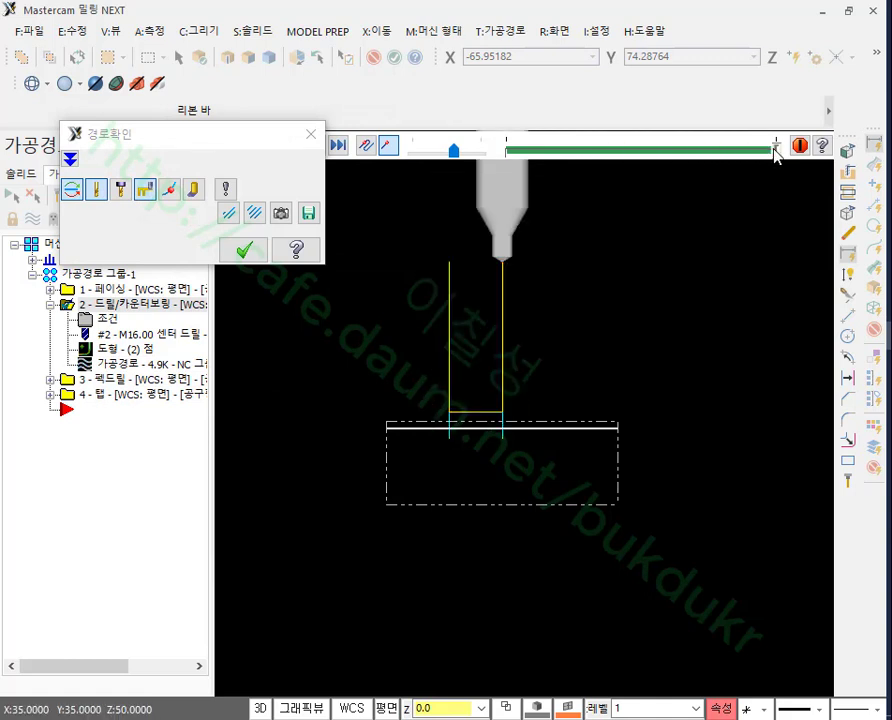
click(240, 248)
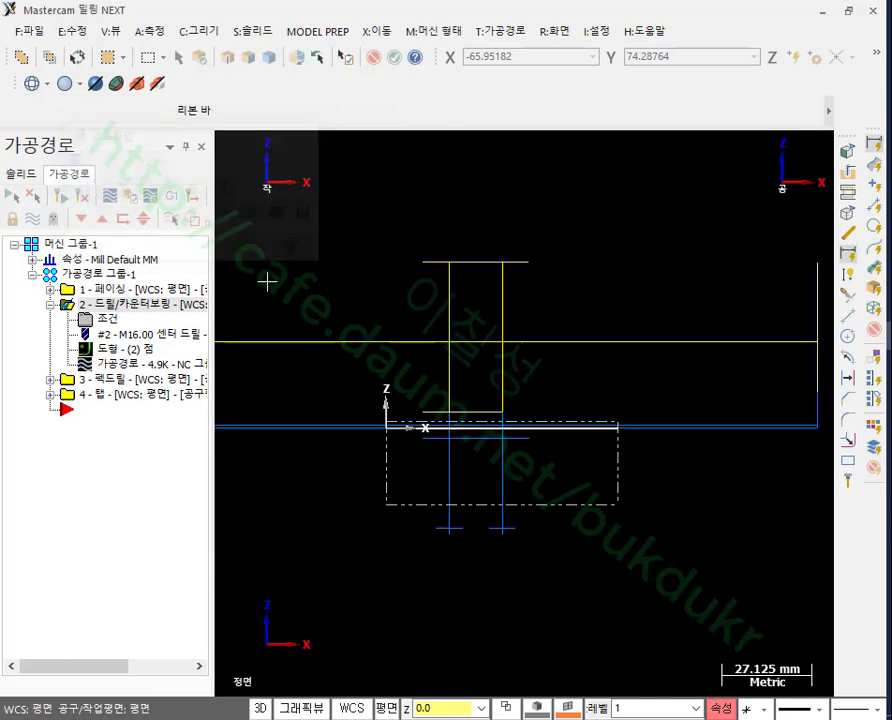
Step: Review the definition and miscellaneous properties of tool 3, the 6.8 DRILL, in the peck drill operation and accept the parameters
click(50, 380)
click(96, 395)
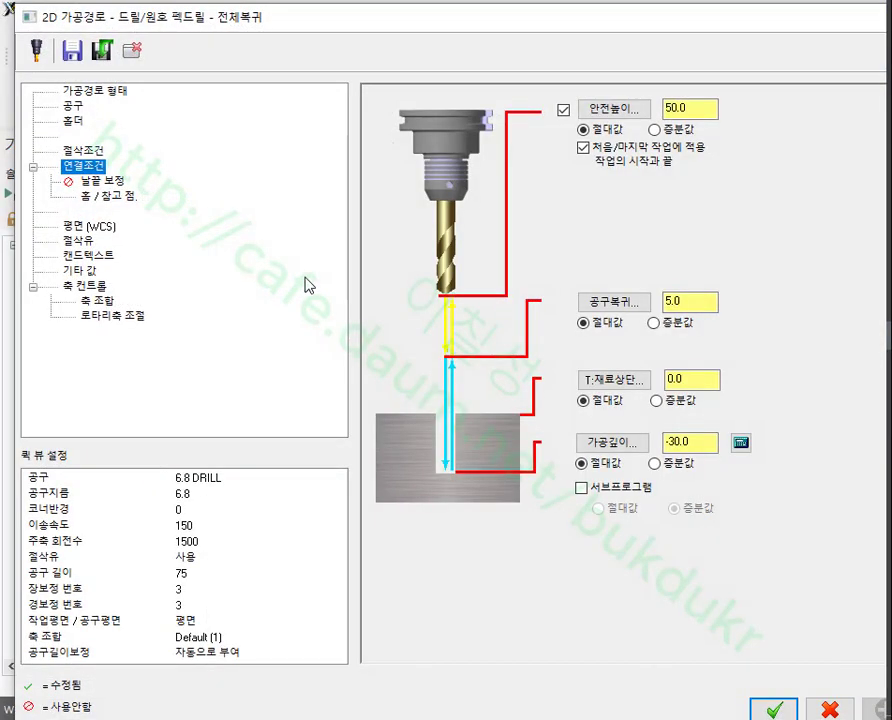
click(72, 105)
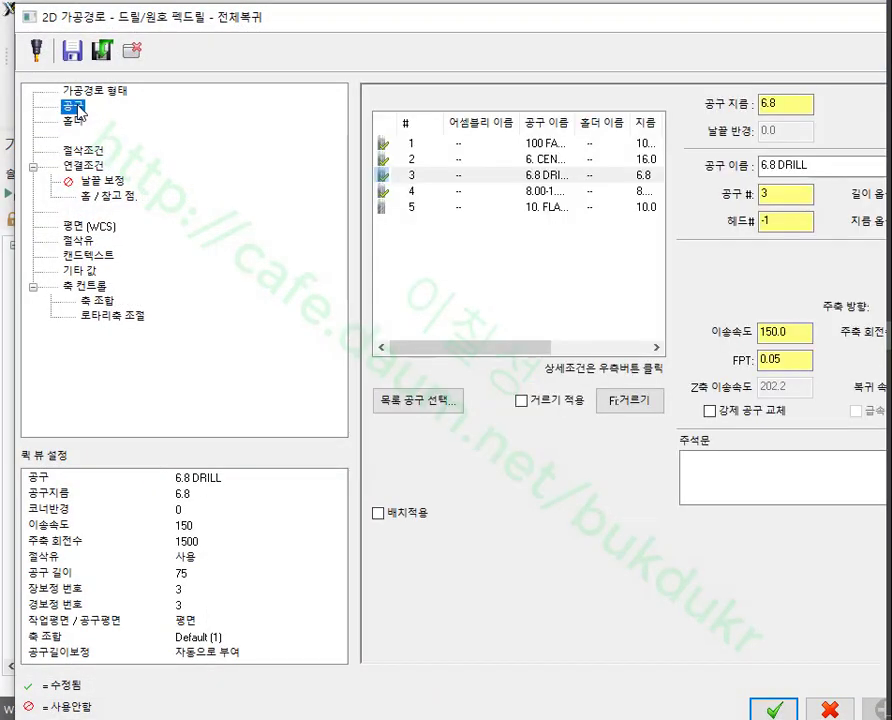
click(447, 180)
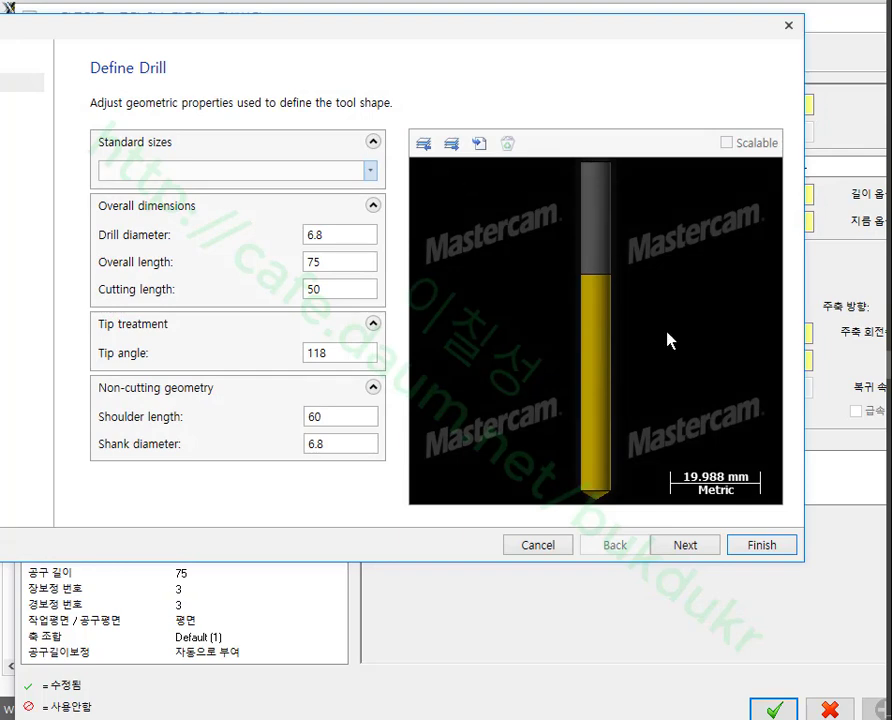
click(699, 548)
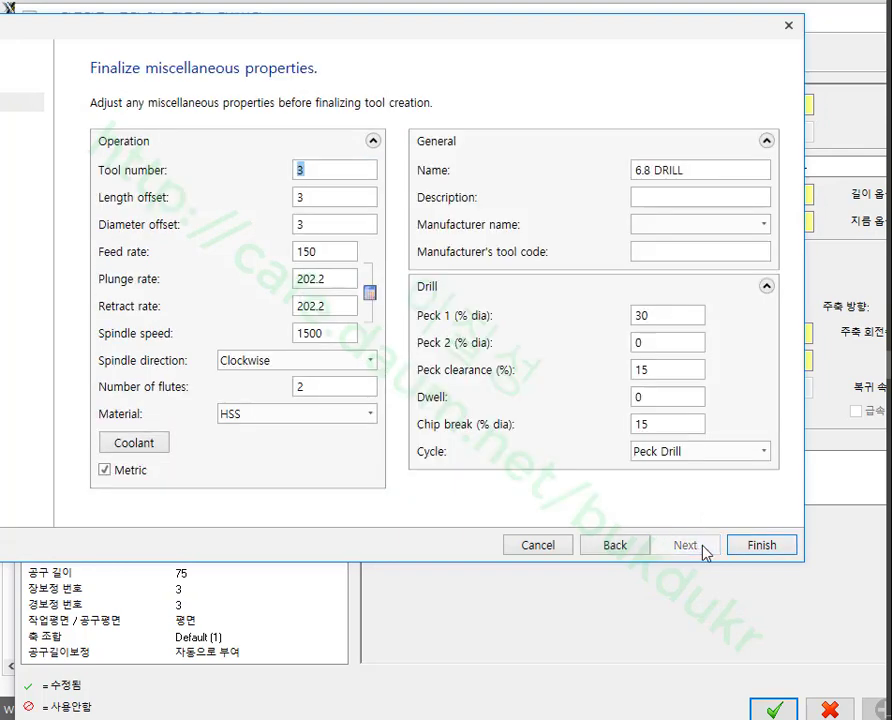
click(766, 550)
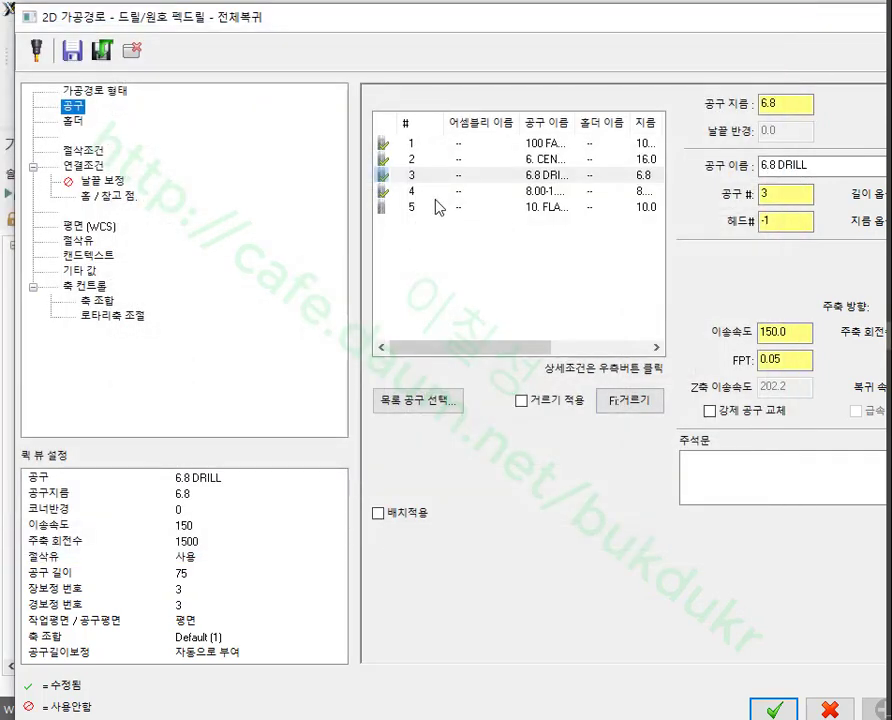
click(782, 706)
Step: Select the whole toolpath group and backplot all its operations from start to end in the front view, closing the backplot
click(98, 274)
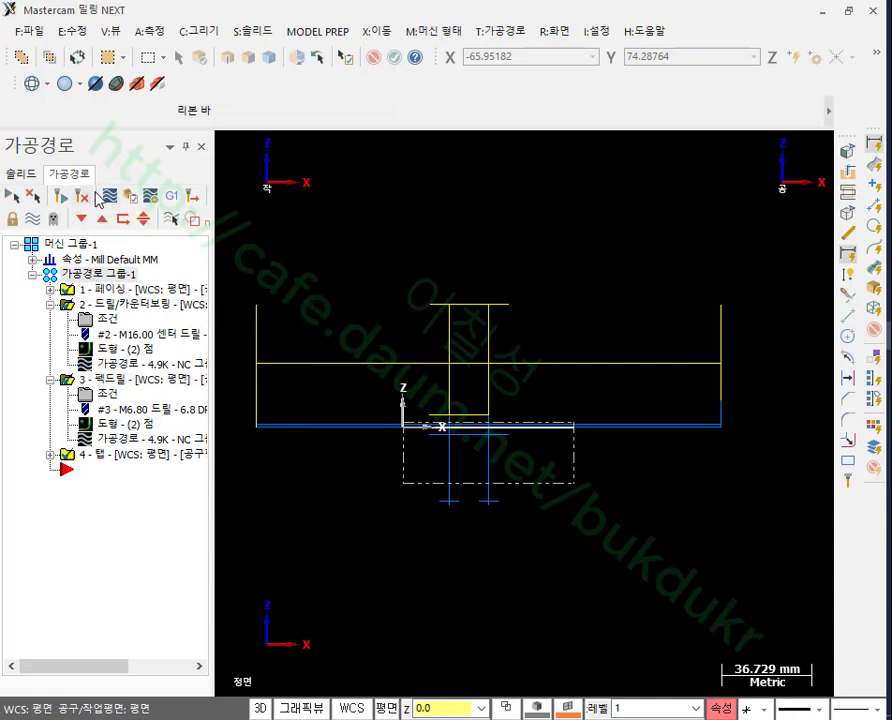
click(108, 196)
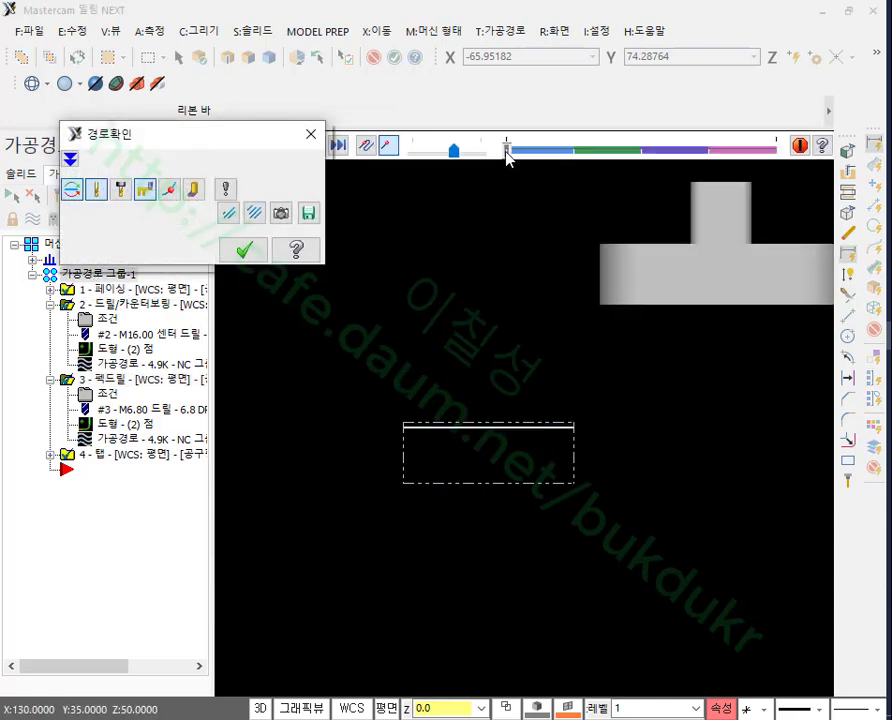
drag(507, 152, 779, 150)
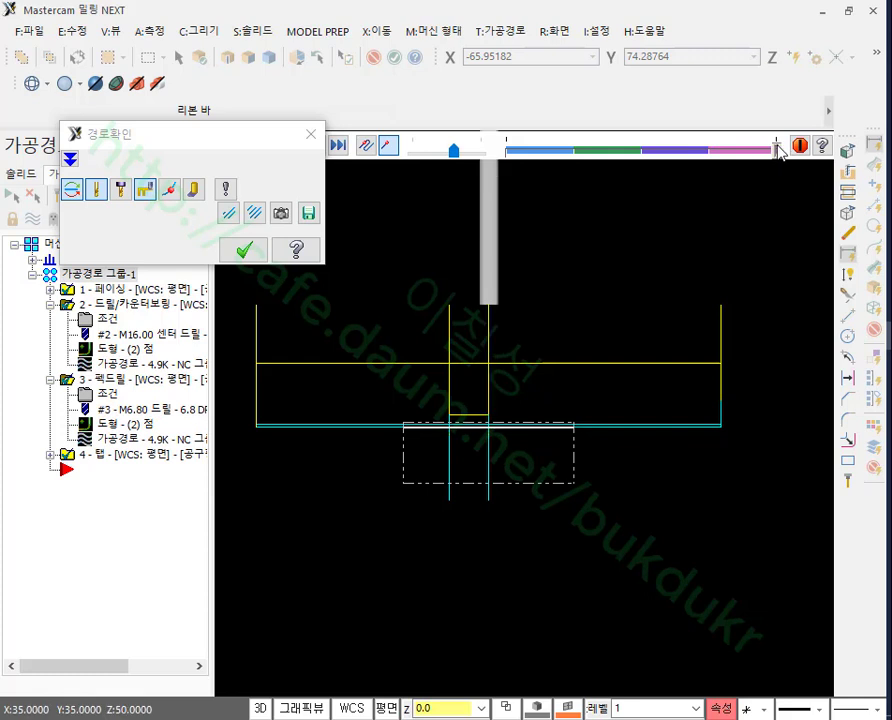
click(243, 250)
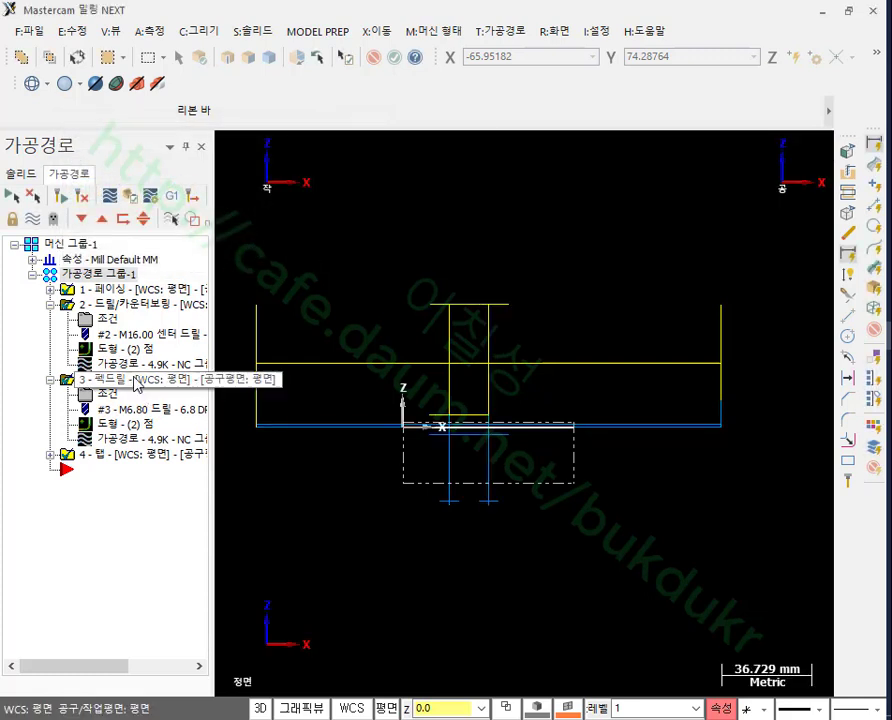
Step: Collapse the drill/counterbore and peck drill operations in the tree and backplot all operations with the tool holder shown
click(50, 304)
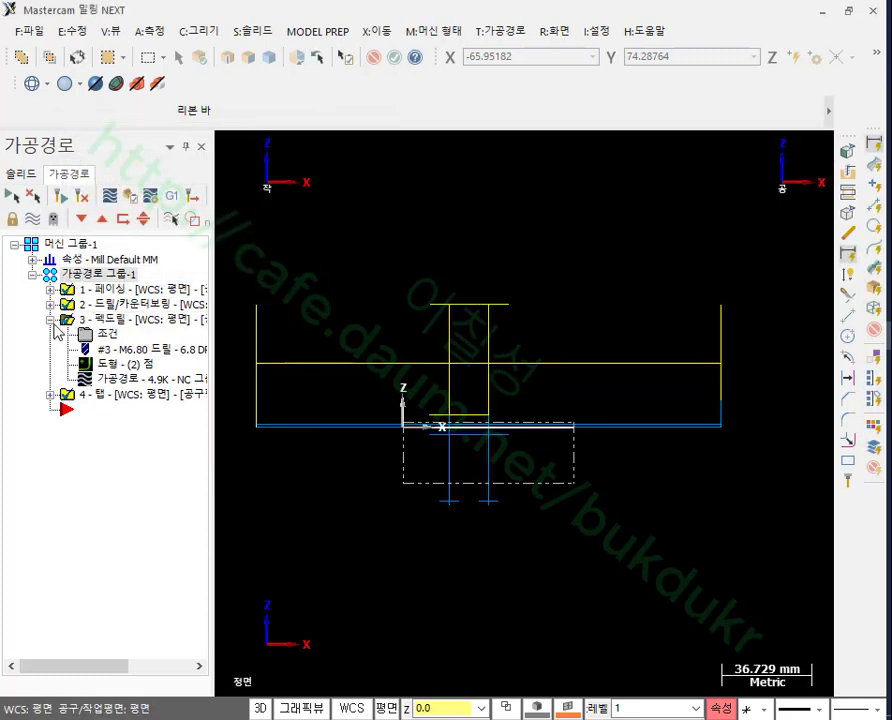
click(50, 319)
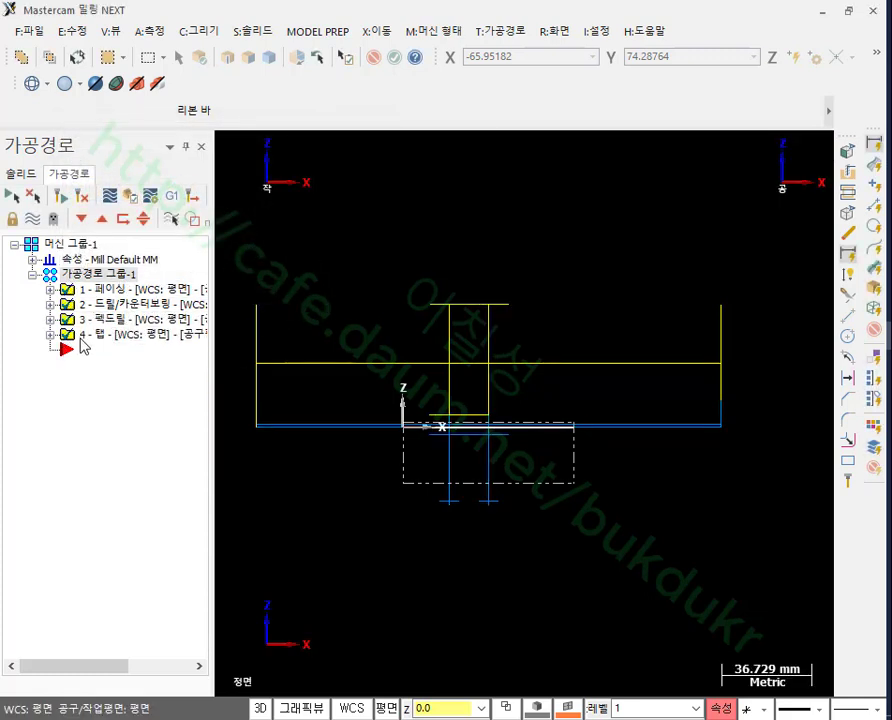
click(110, 196)
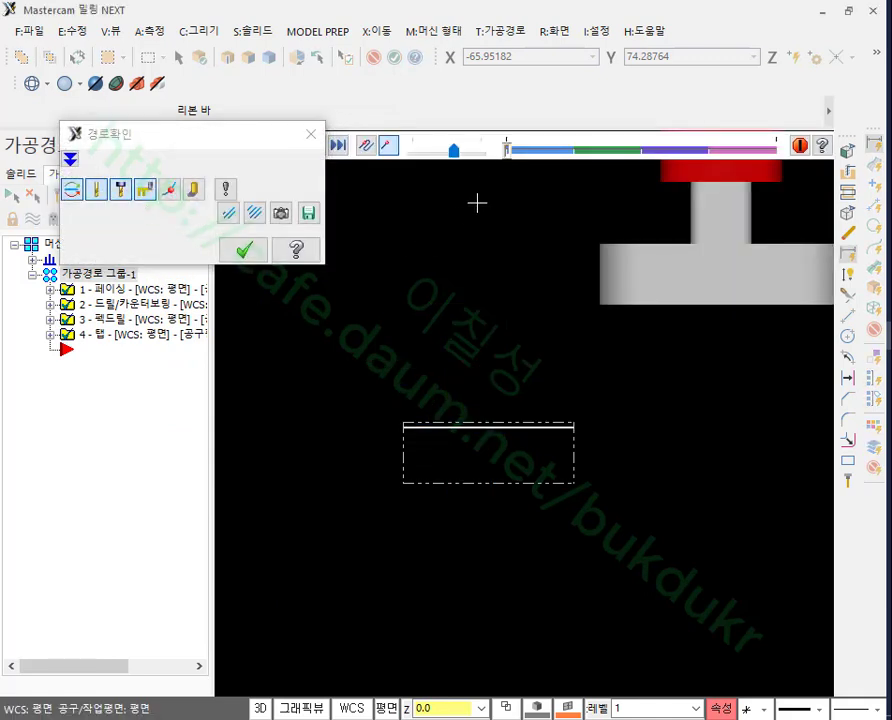
drag(507, 152, 787, 154)
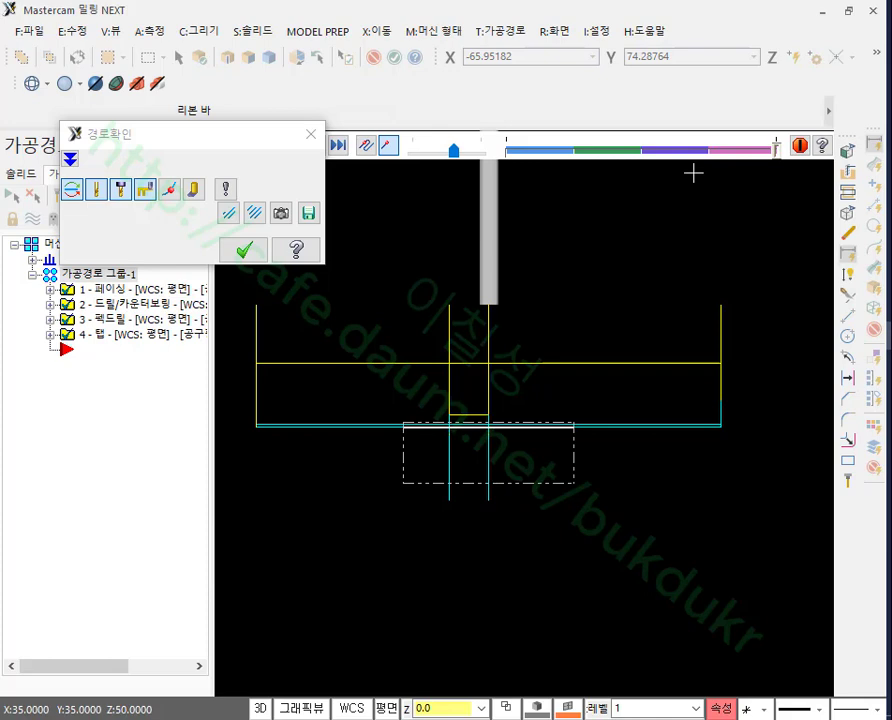
Step: Close the backplot and open the verify simulation for all operations, showing the stock in isometric view
click(243, 250)
scroll(430, 432, up, 2)
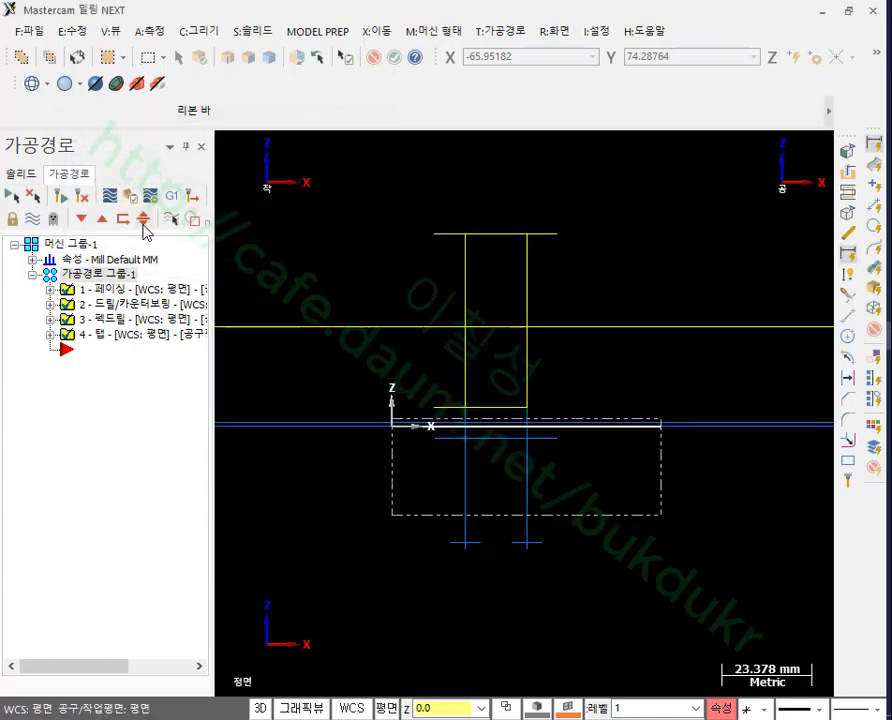
click(130, 195)
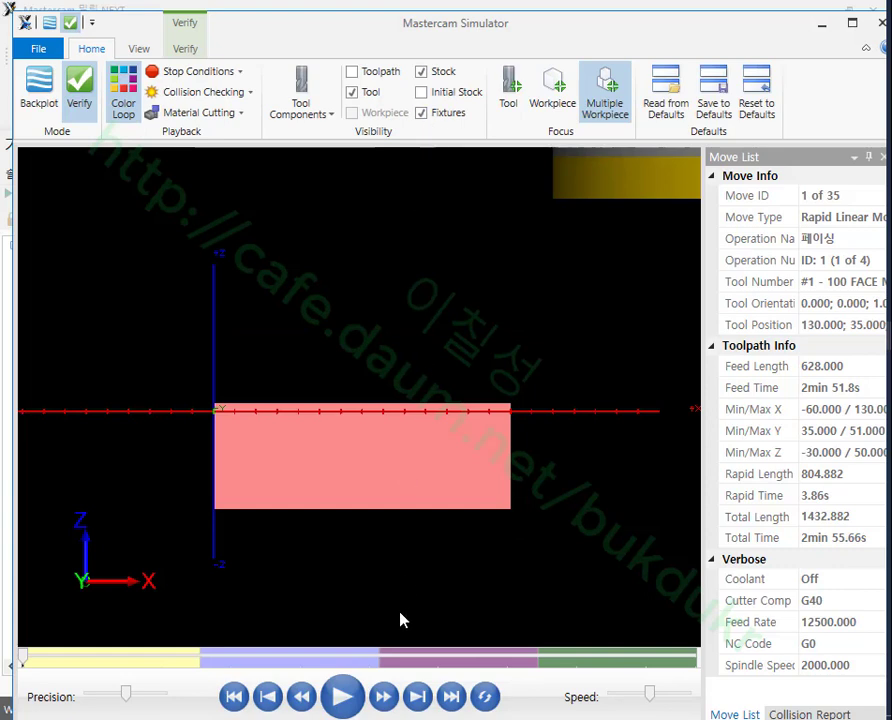
right_click(474, 300)
click(530, 414)
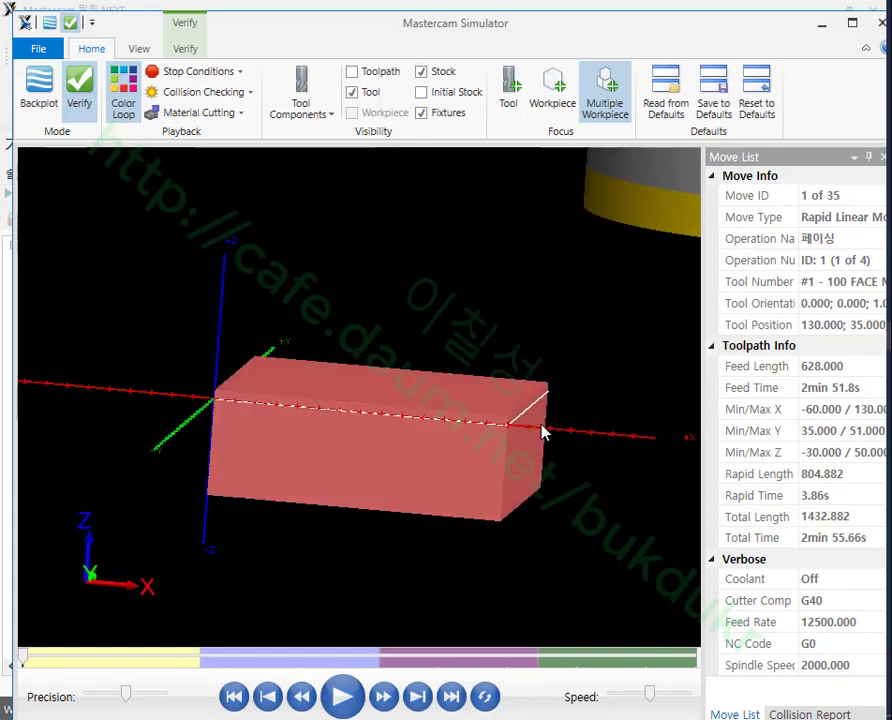
scroll(365, 453, up, 3)
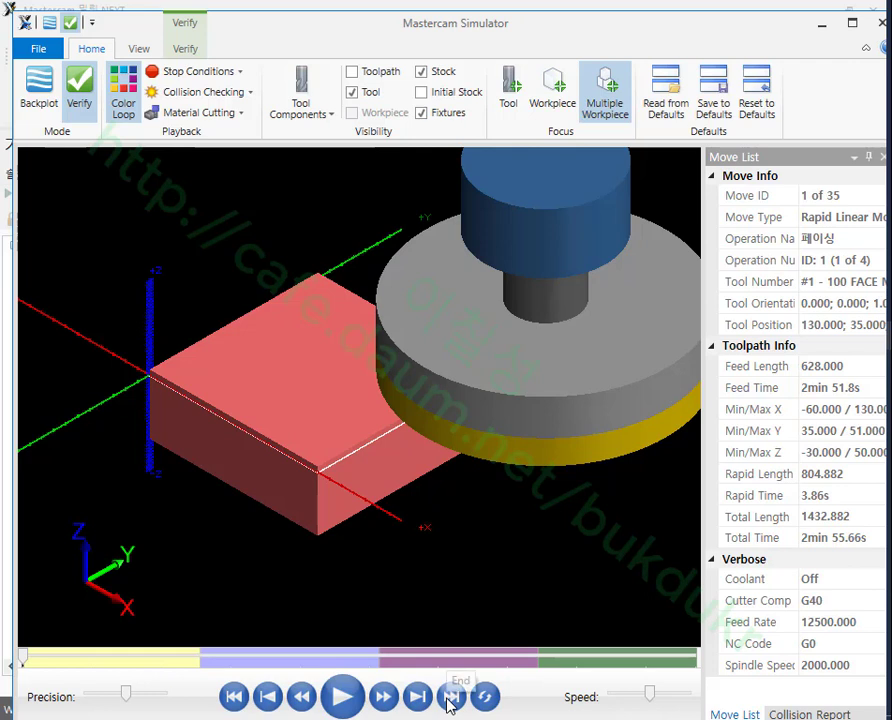
Step: Step the verify simulation through the facing operation's moves one by one
click(386, 697)
click(386, 697)
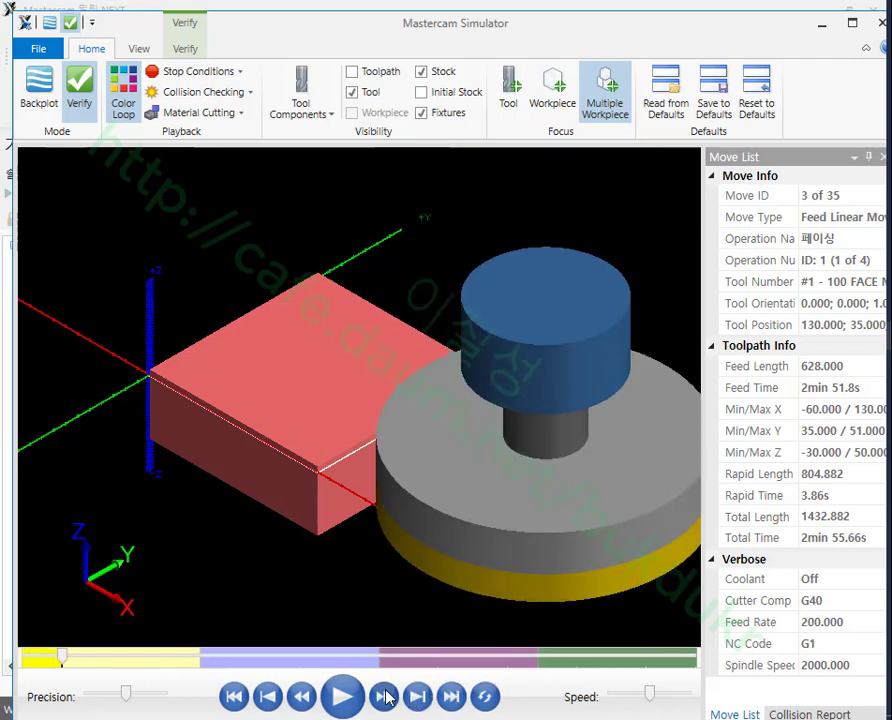
click(386, 697)
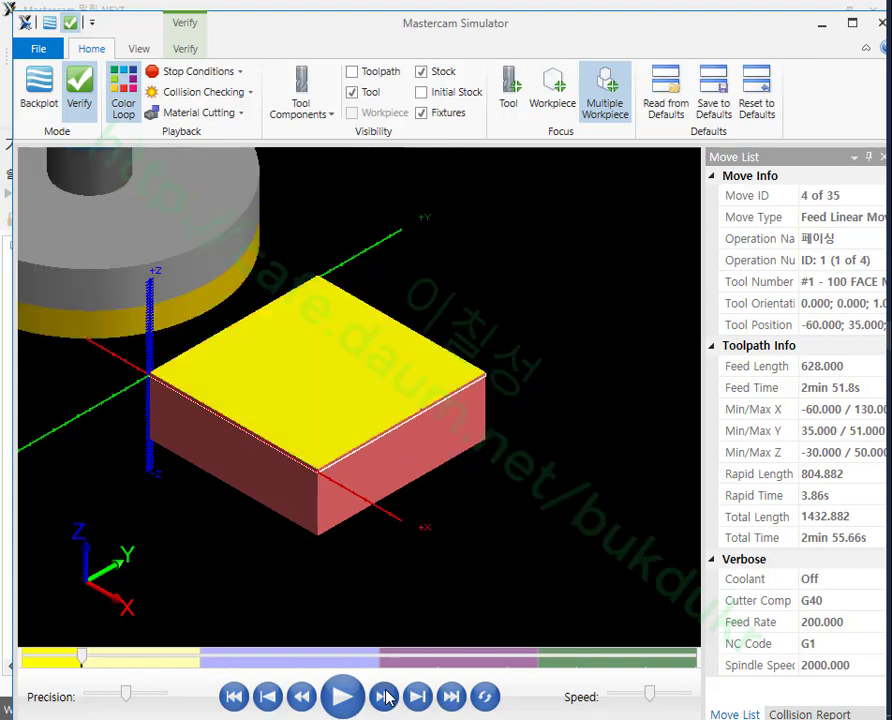
click(386, 697)
key(s)
key(s)
key(s)
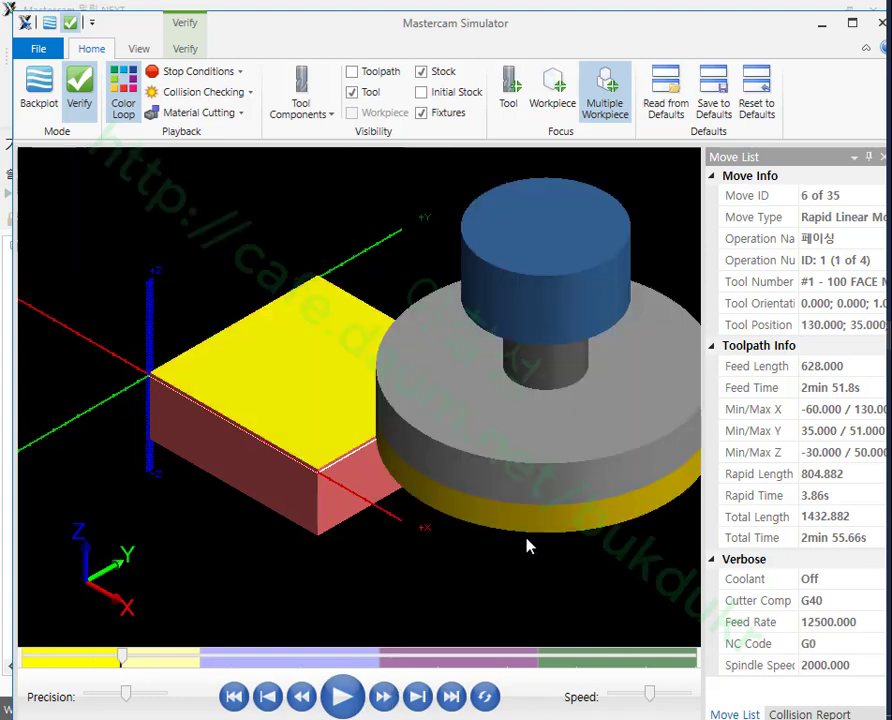
key(s)
key(s)
key(s)
key(s)
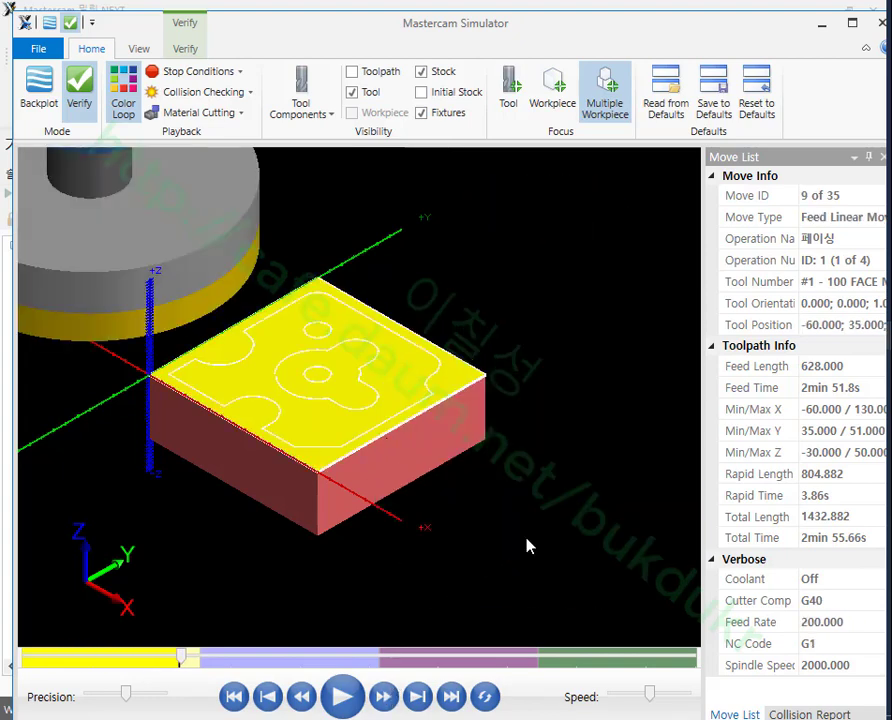
Step: Step the simulation through the center drilling of both holes and on to the first 6.8 mm peck-drilled hole
key(s)
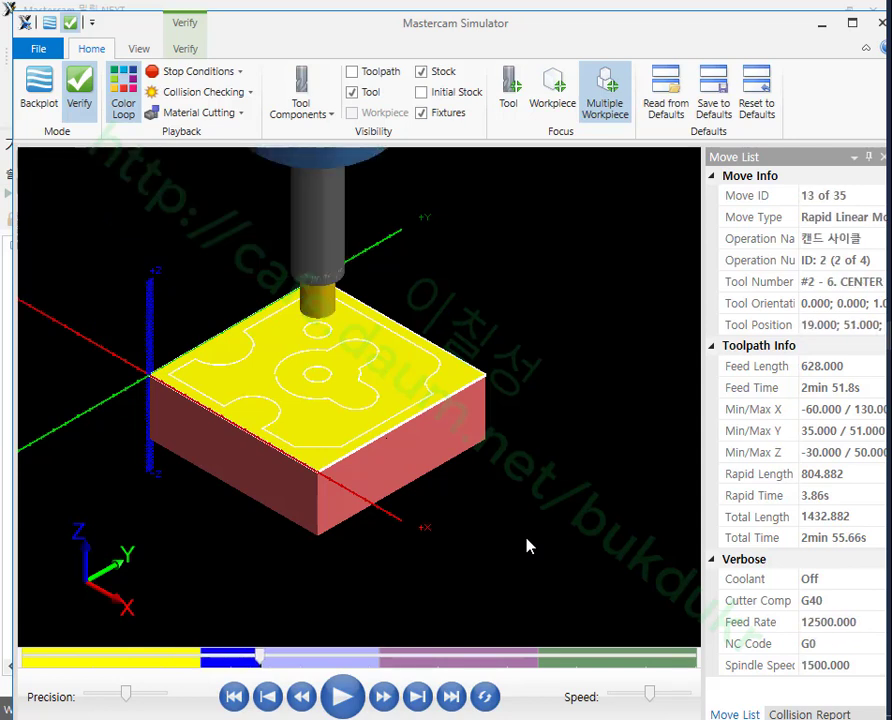
key(s)
key(s)
key(s)
key(s)
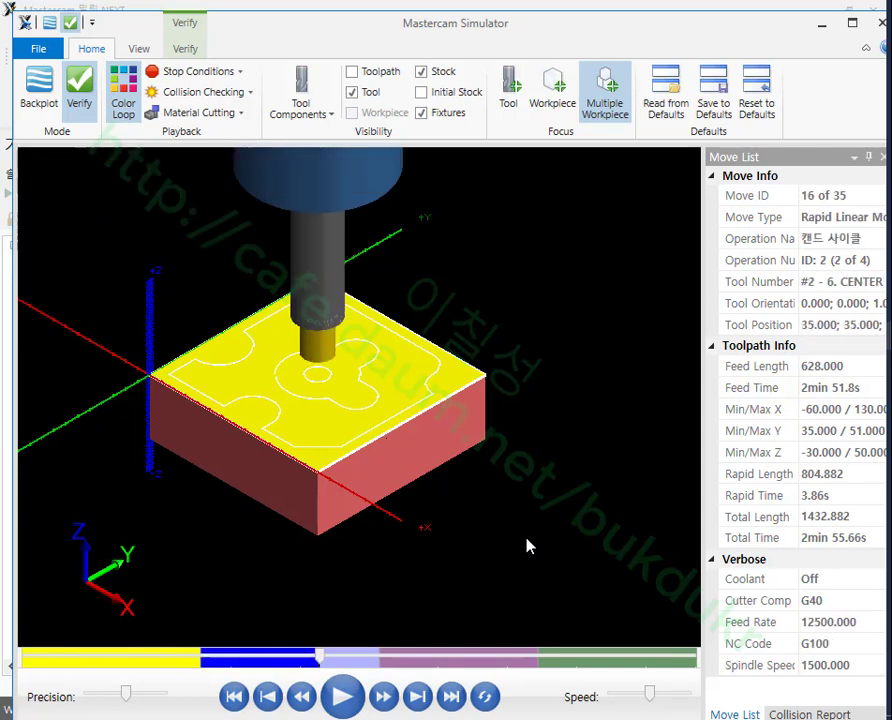
key(s)
key(s)
key(s)
key(s)
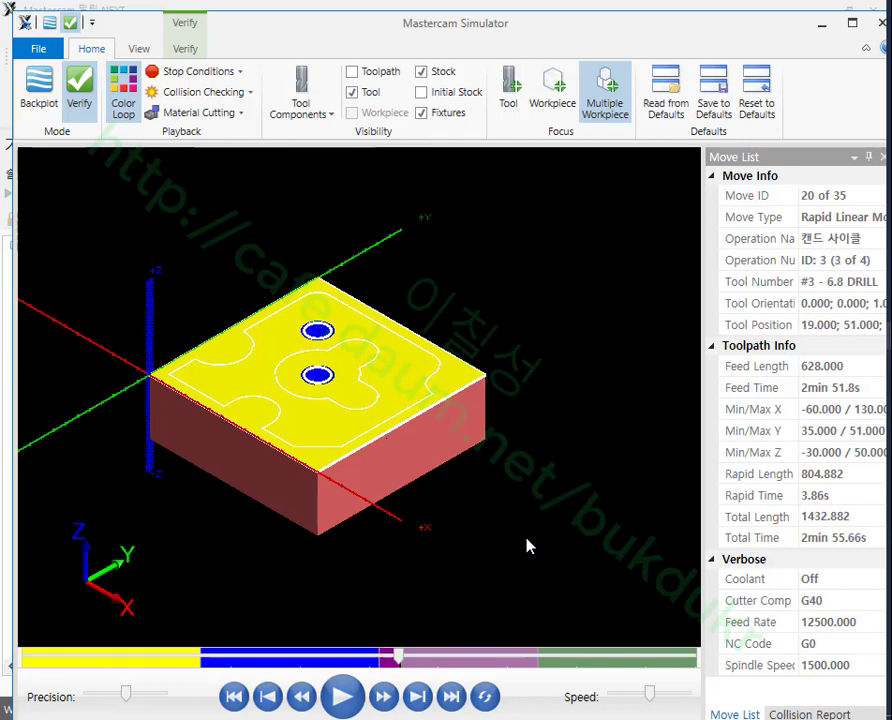
key(s)
key(s)
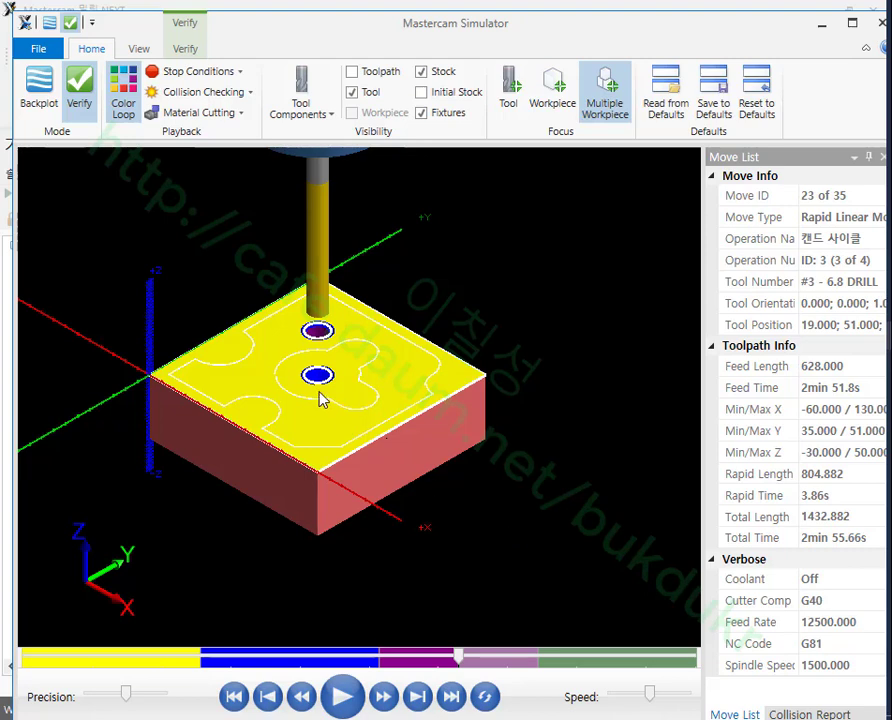
Step: Examine the center-drilled edge around the 6.8 mm hole and the neighbouring center-drilled hole up close in the simulated stock
scroll(310, 385, up, 3)
scroll(290, 266, up, 5)
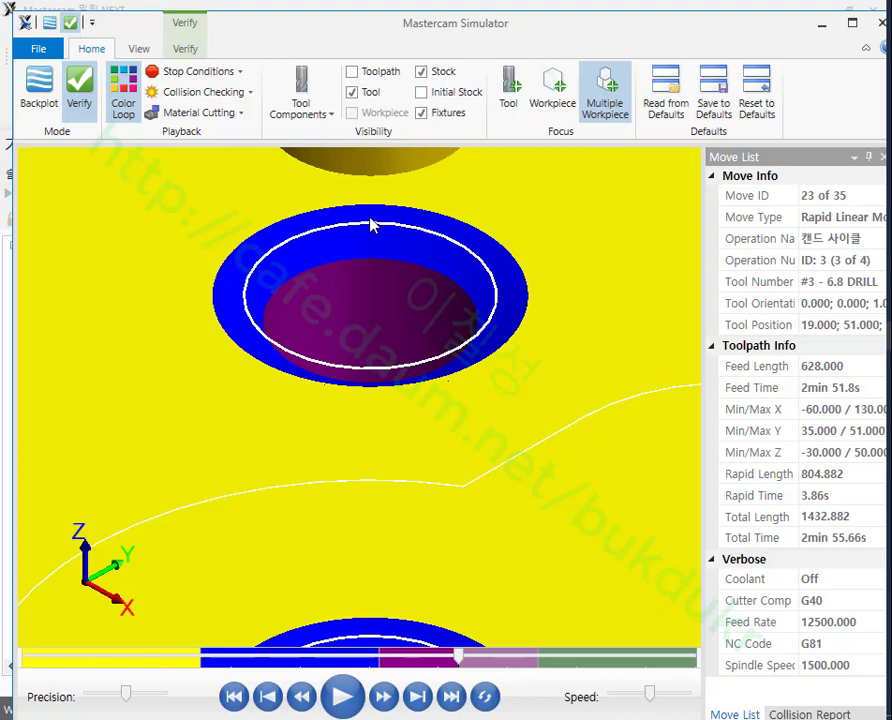
scroll(323, 249, down, 2)
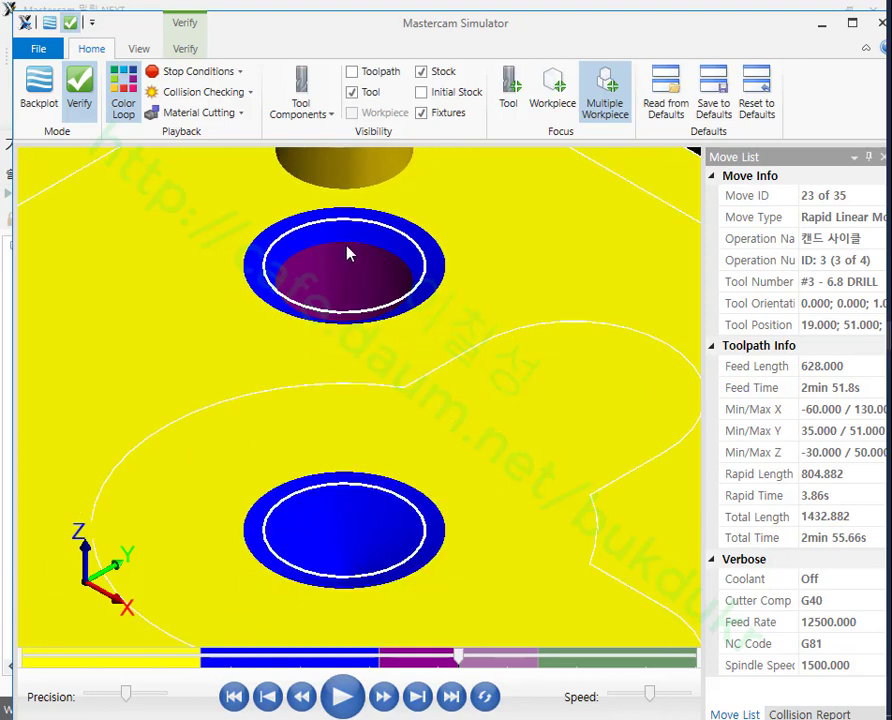
scroll(404, 247, down, 4)
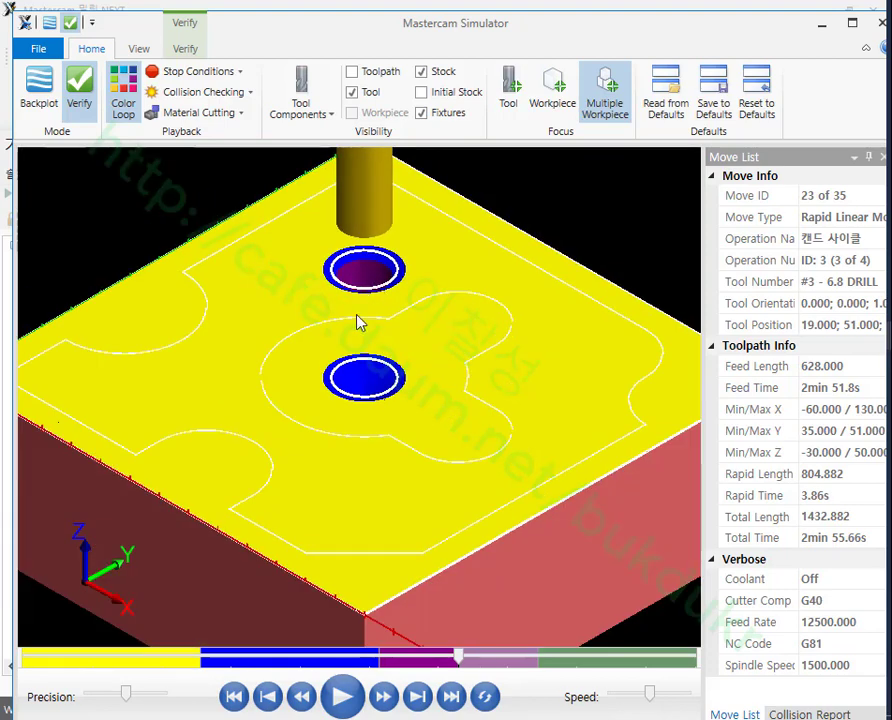
scroll(391, 184, up, 2)
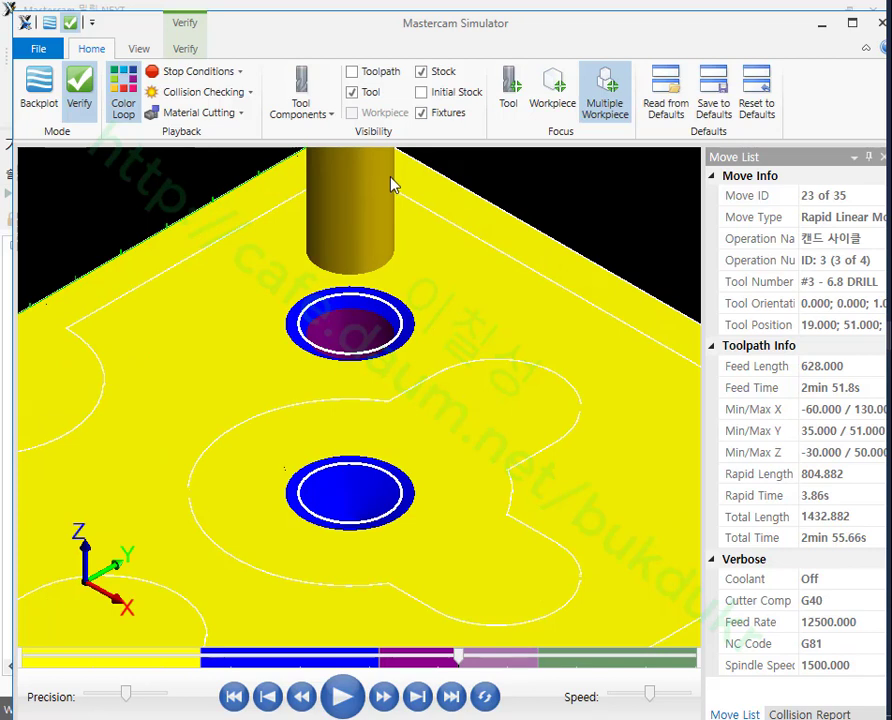
scroll(391, 184, down, 3)
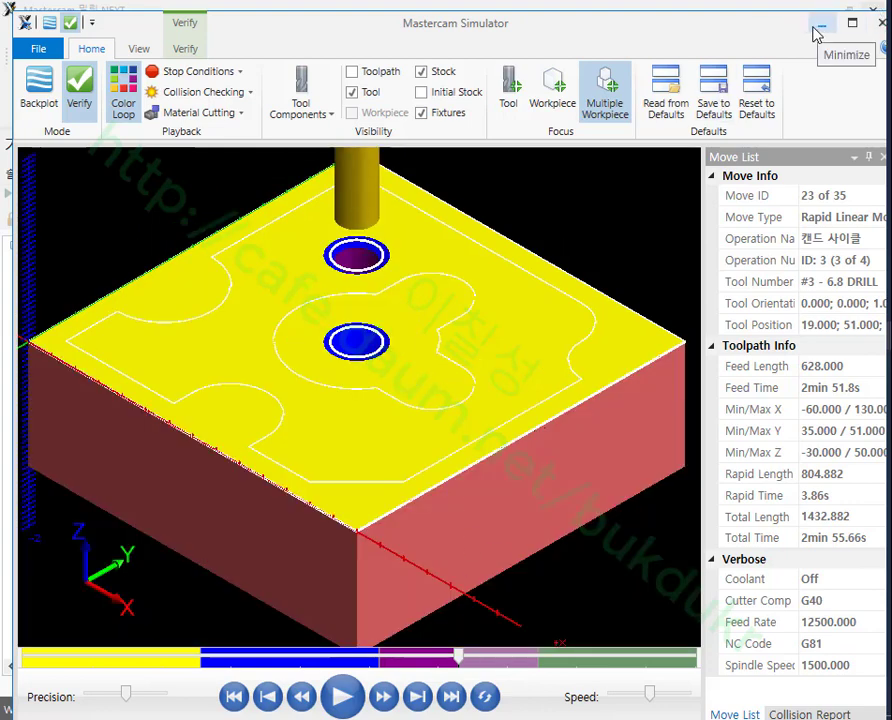
scroll(446, 438, down, 3)
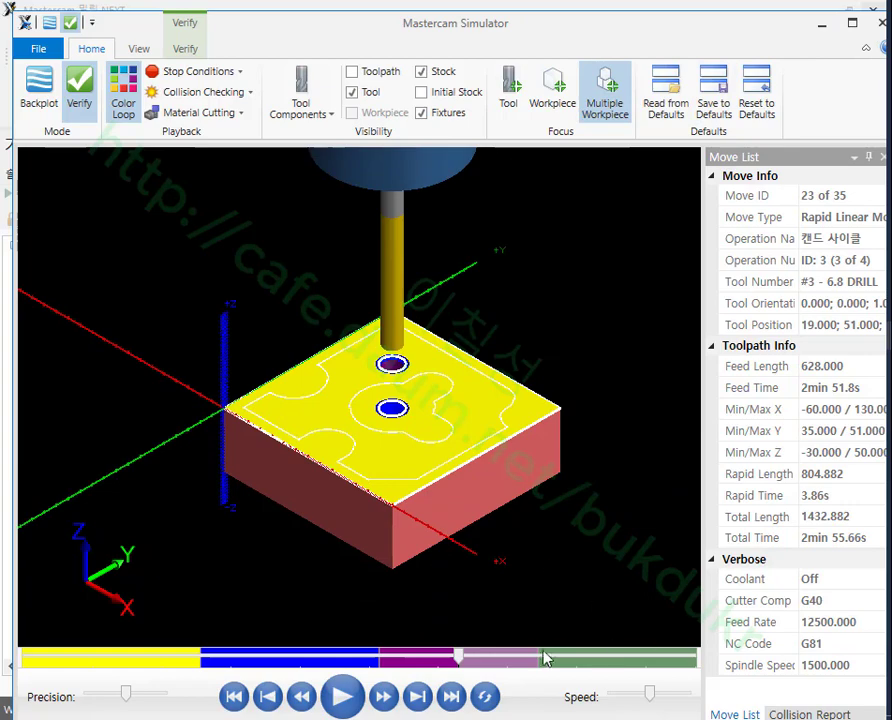
Step: Rewind the simulation to move 18 of the center drill operation, examine the tool tip up close, and minimize the simulator
drag(458, 657, 358, 662)
scroll(393, 390, up, 3)
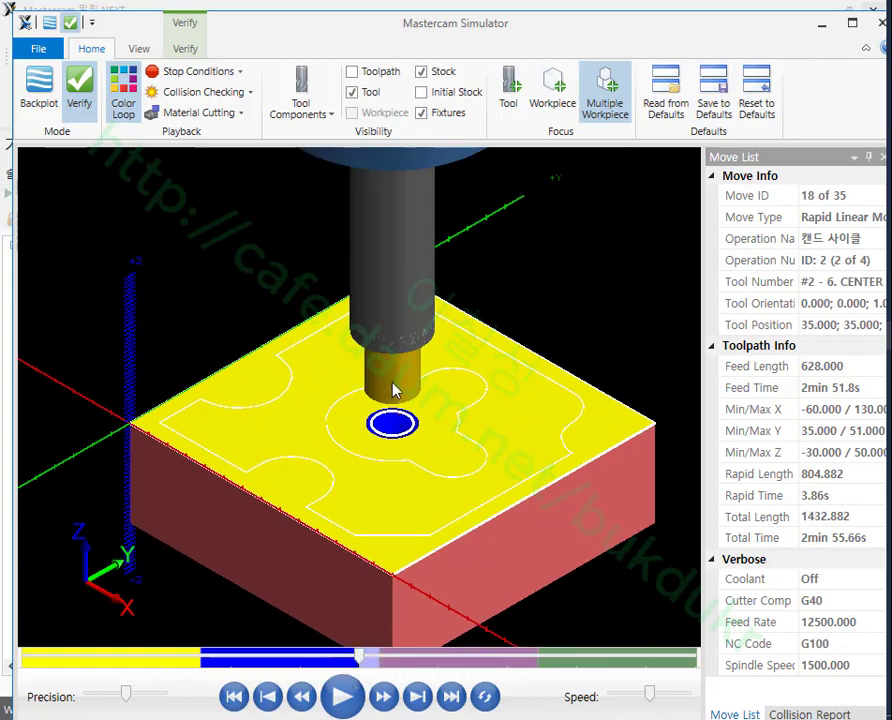
scroll(406, 440, up, 4)
middle_drag(412, 408, 444, 372)
scroll(427, 199, up, 2)
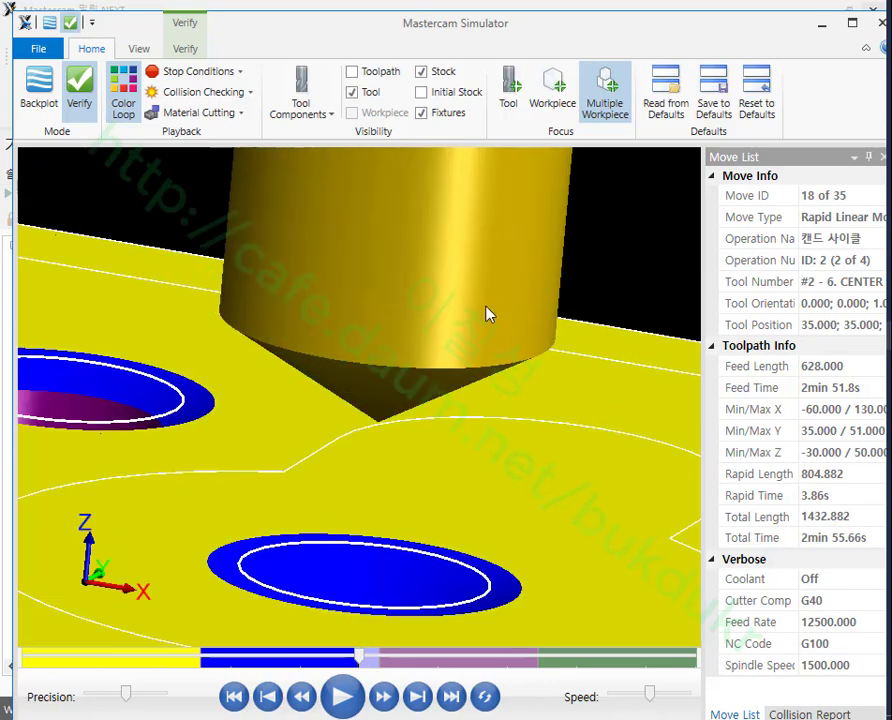
click(821, 23)
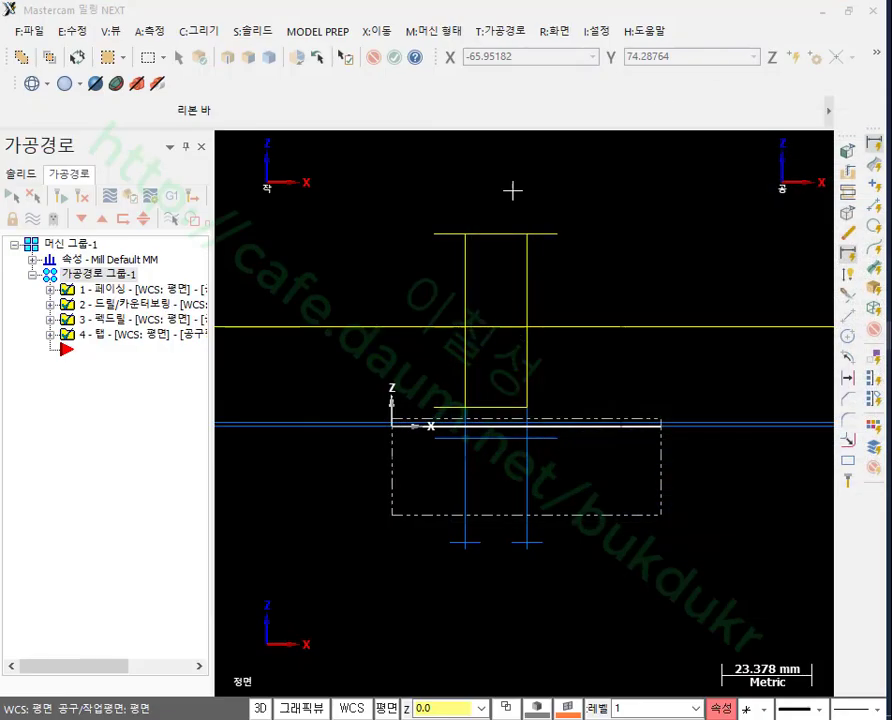
Step: Review the center drill's overall dimensions, tip treatment and miscellaneous properties in the drill/counterbore operation and finish the tool definition
click(72, 306)
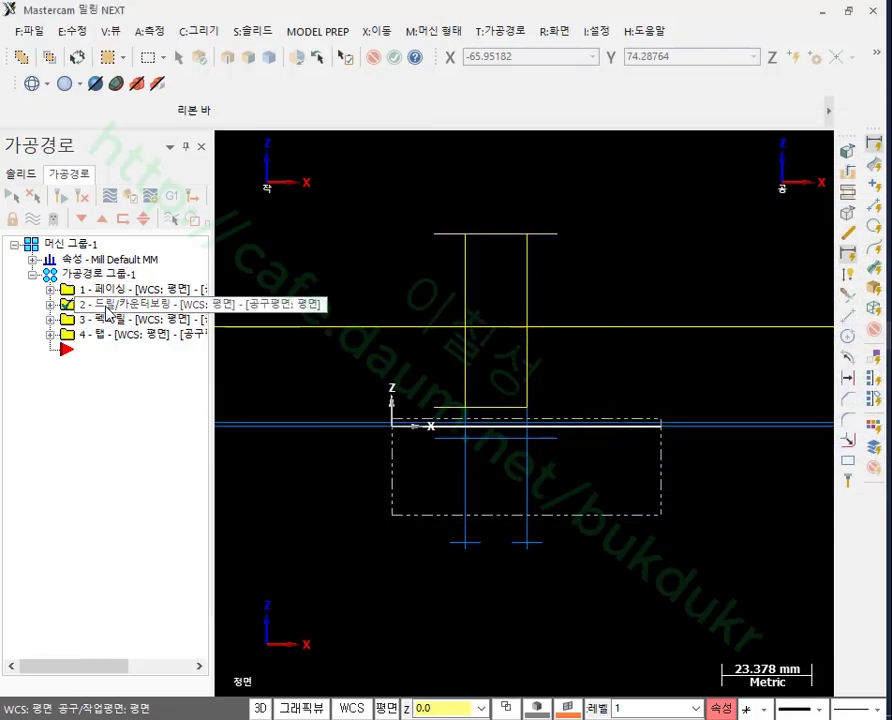
double_click(71, 309)
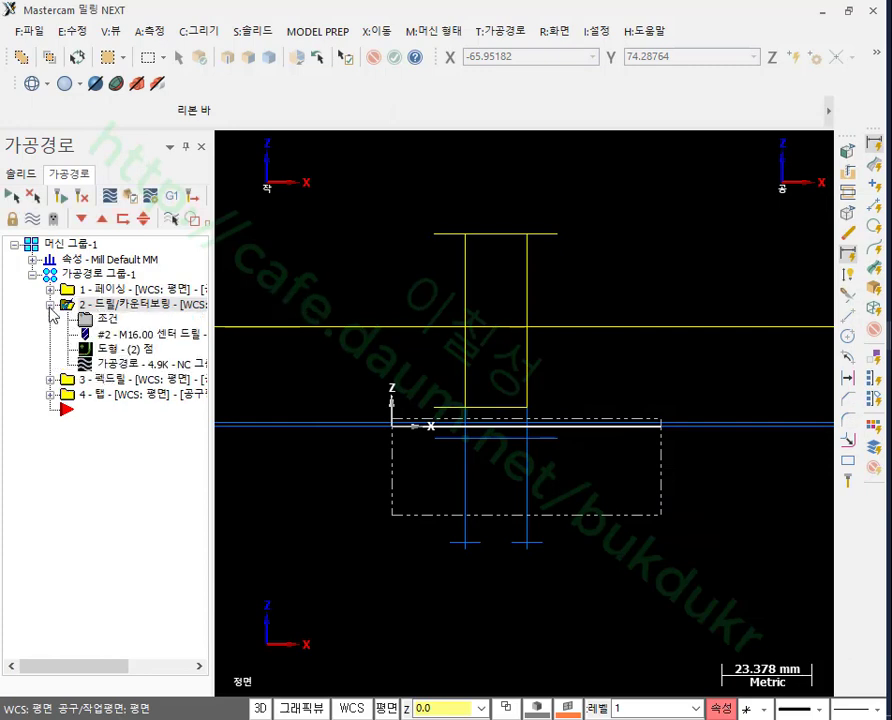
double_click(121, 337)
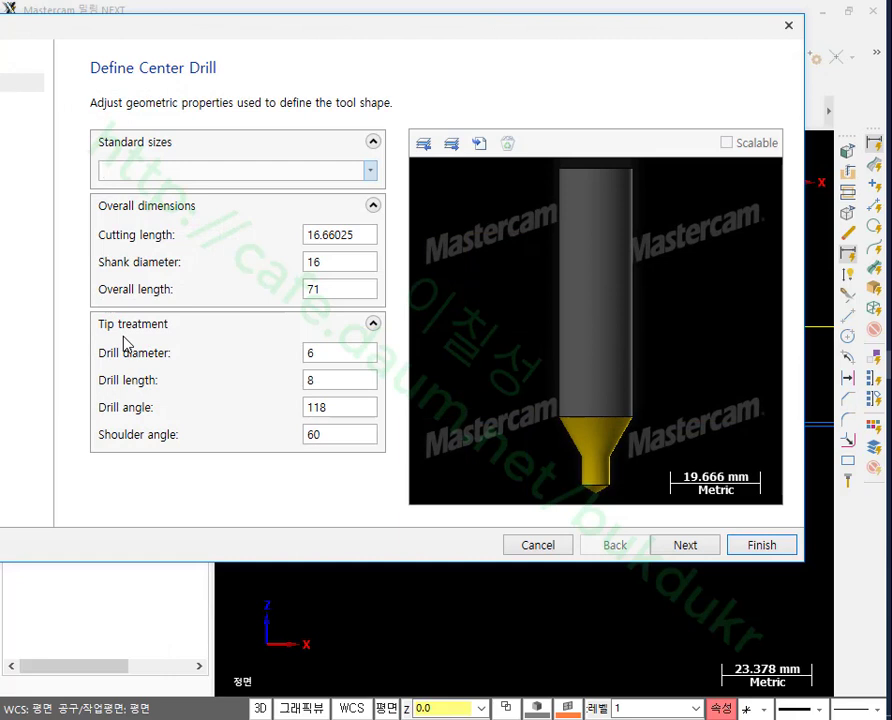
click(336, 235)
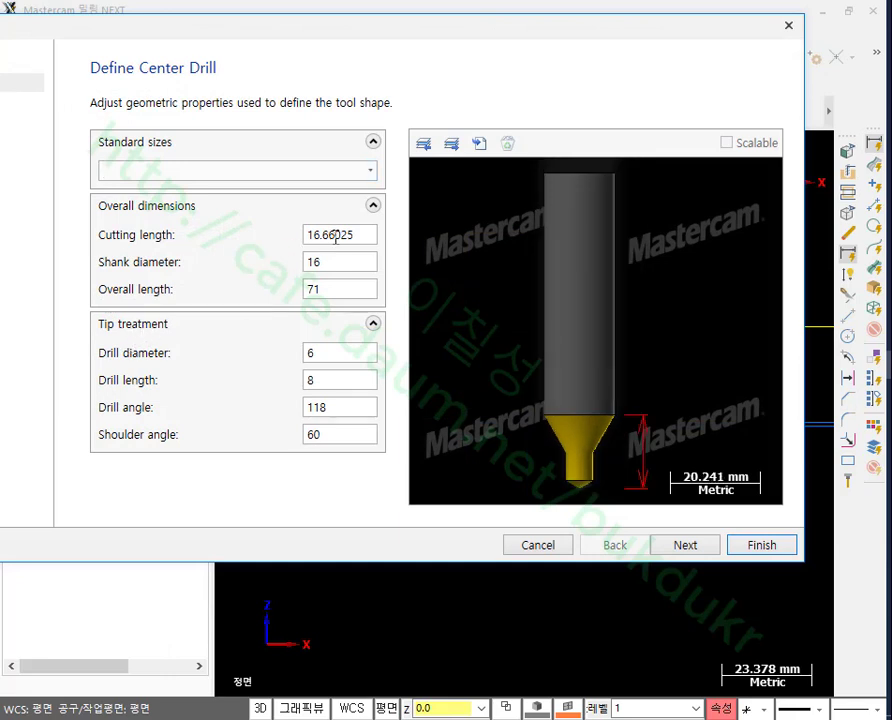
click(340, 260)
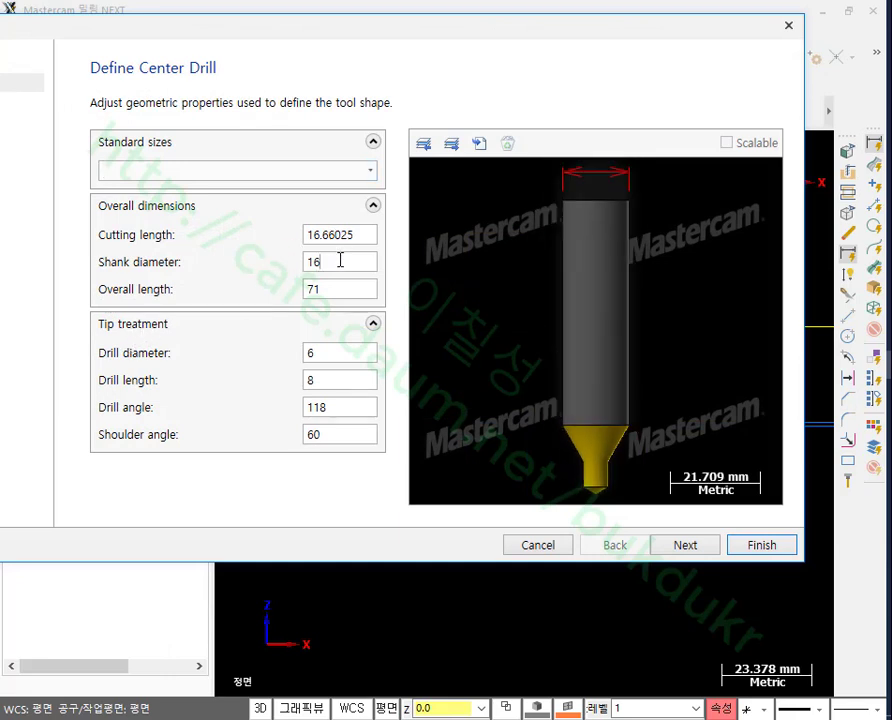
click(347, 352)
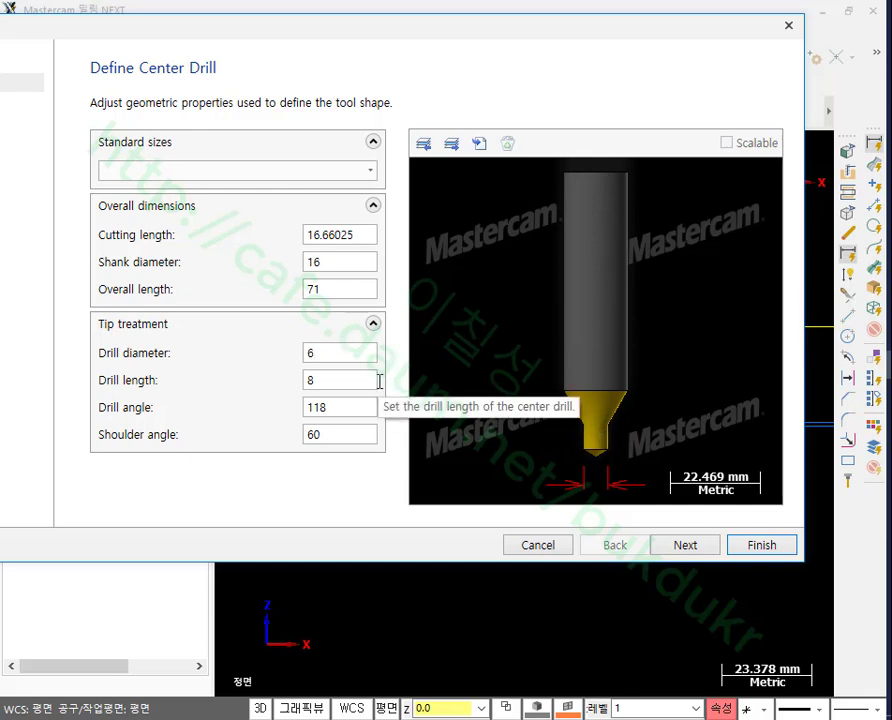
click(341, 378)
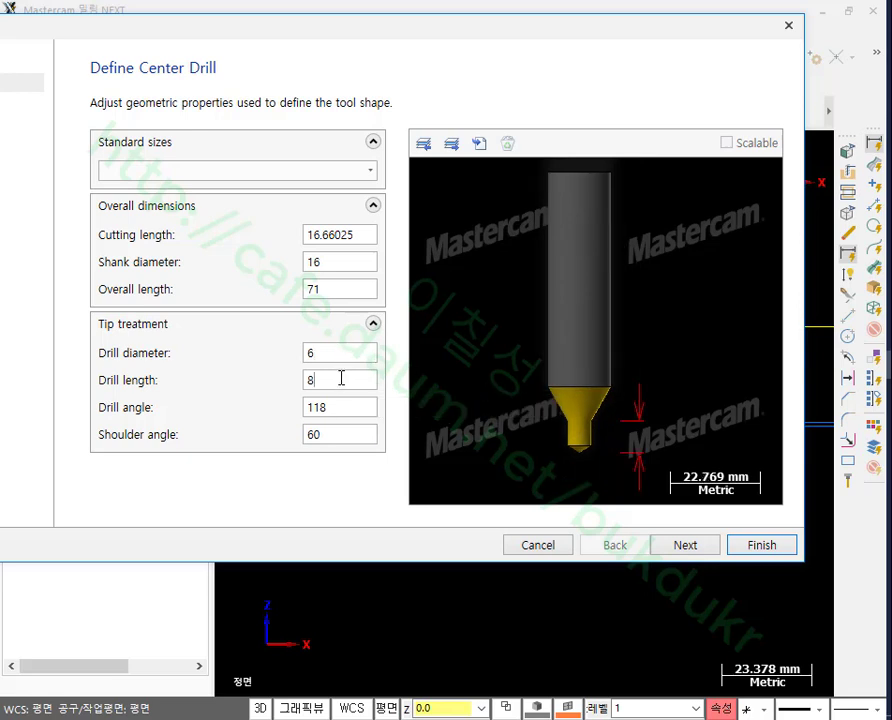
drag(341, 380, 281, 380)
click(351, 405)
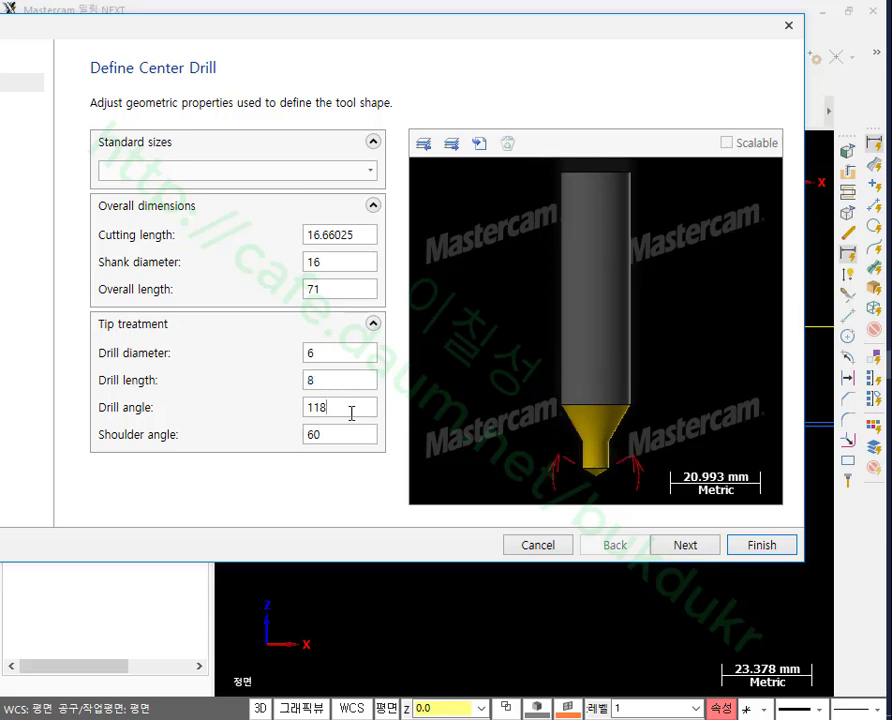
click(345, 355)
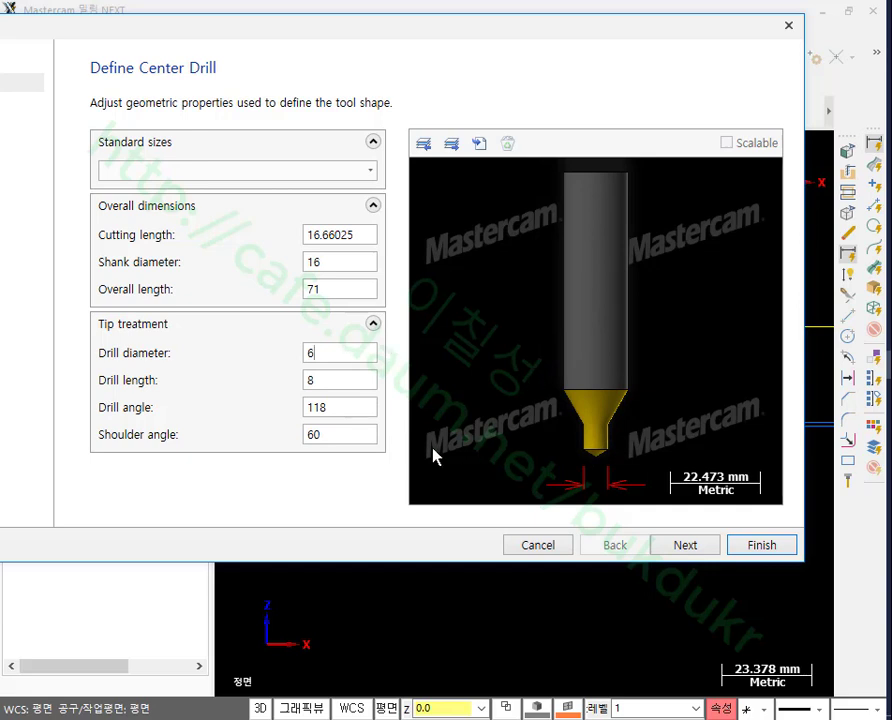
click(703, 547)
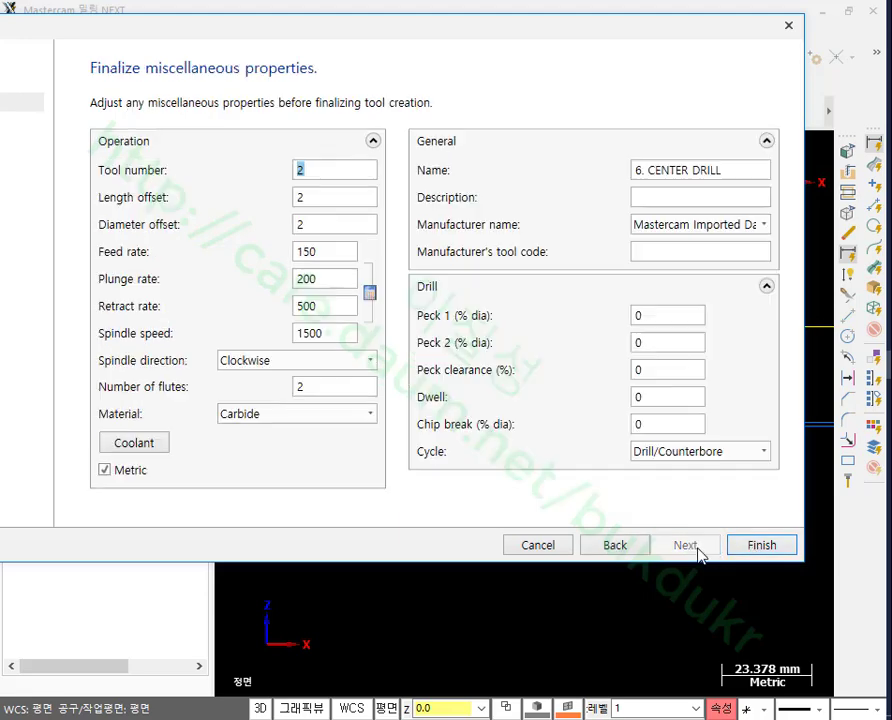
click(735, 548)
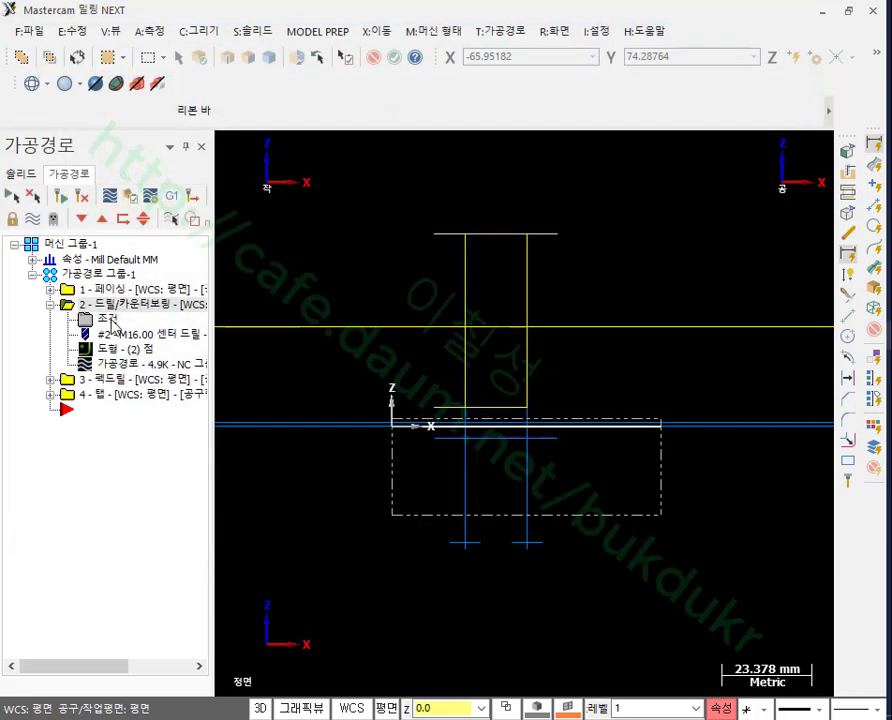
Step: Set the drill/counterbore operation's depth to -2 in its linking parameters, regenerate its toolpath, and select the whole toolpath group
click(122, 336)
click(84, 165)
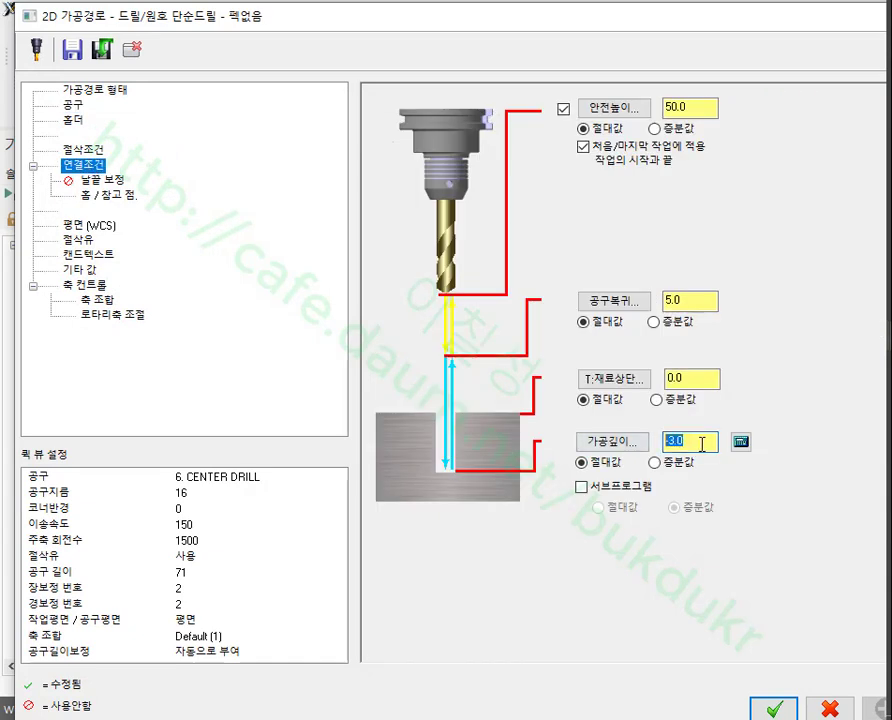
text(-2)
click(773, 708)
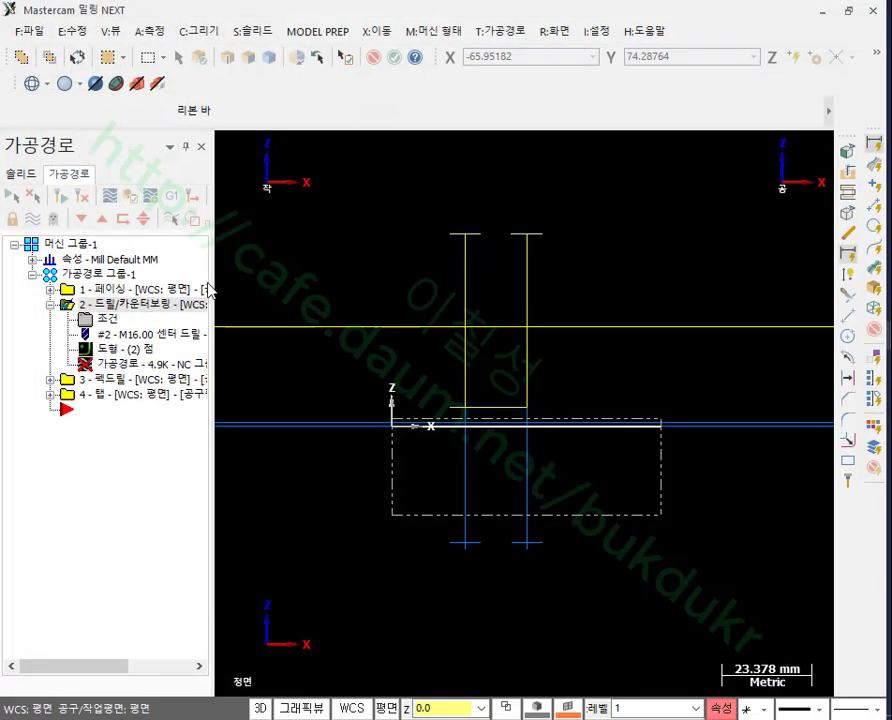
click(90, 273)
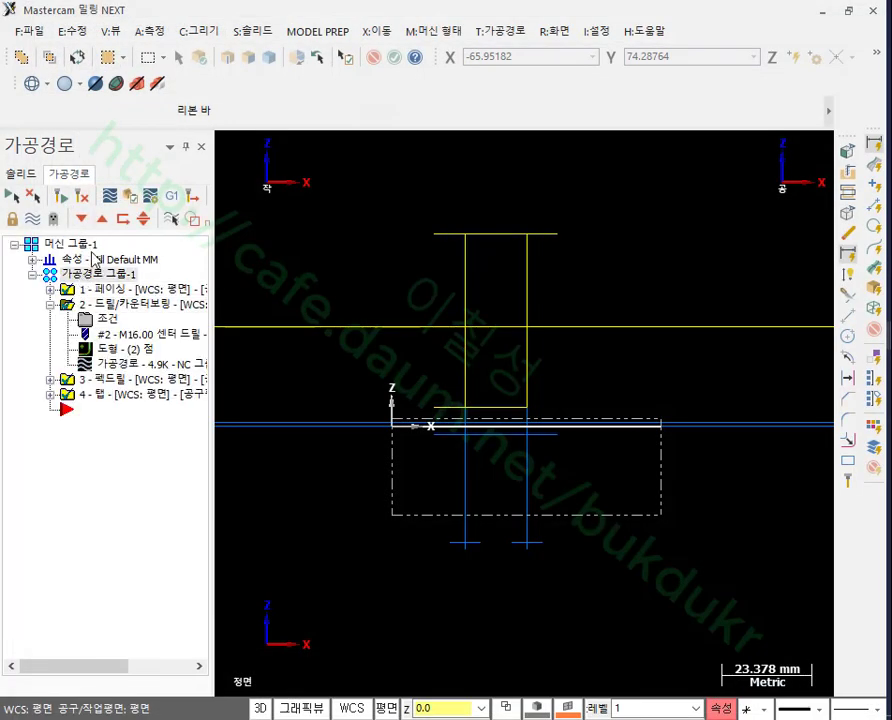
Step: Verify all toolpaths in the simulator, examine the two finished holes in the machined stock from above, and minimize the simulator
click(132, 196)
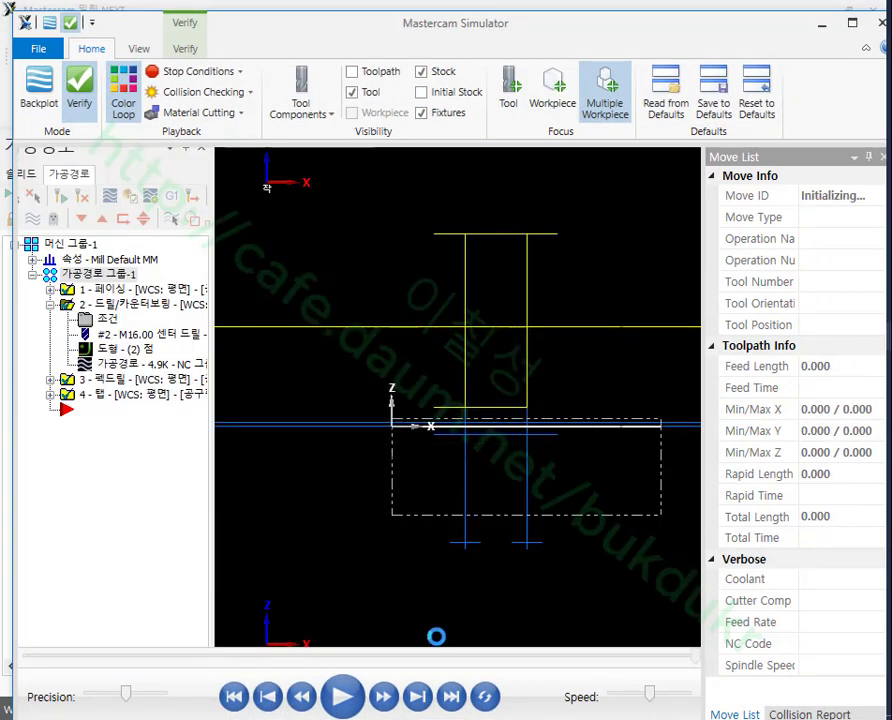
click(355, 700)
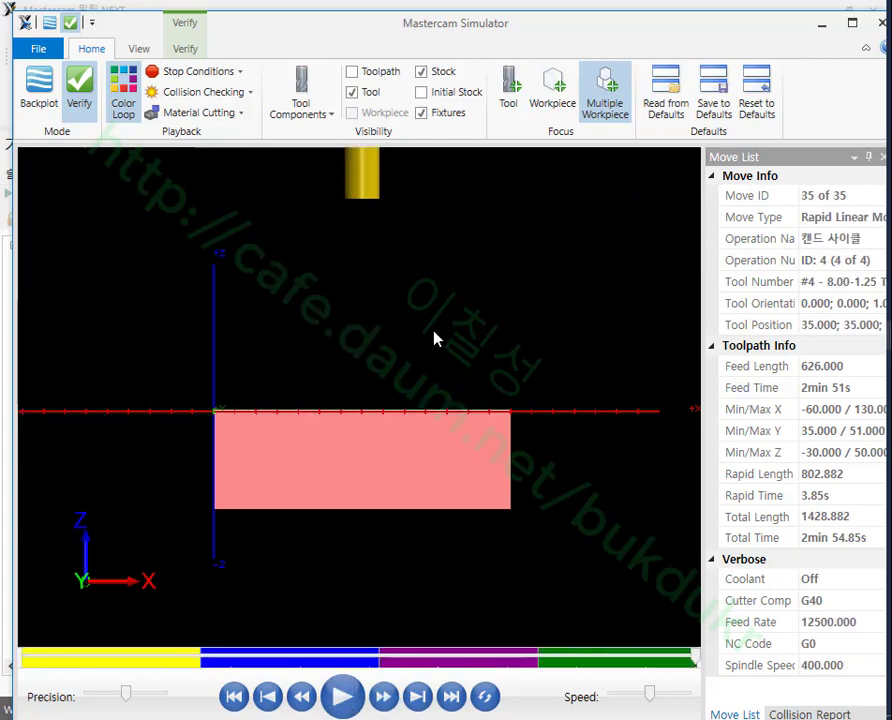
middle_drag(488, 358, 486, 394)
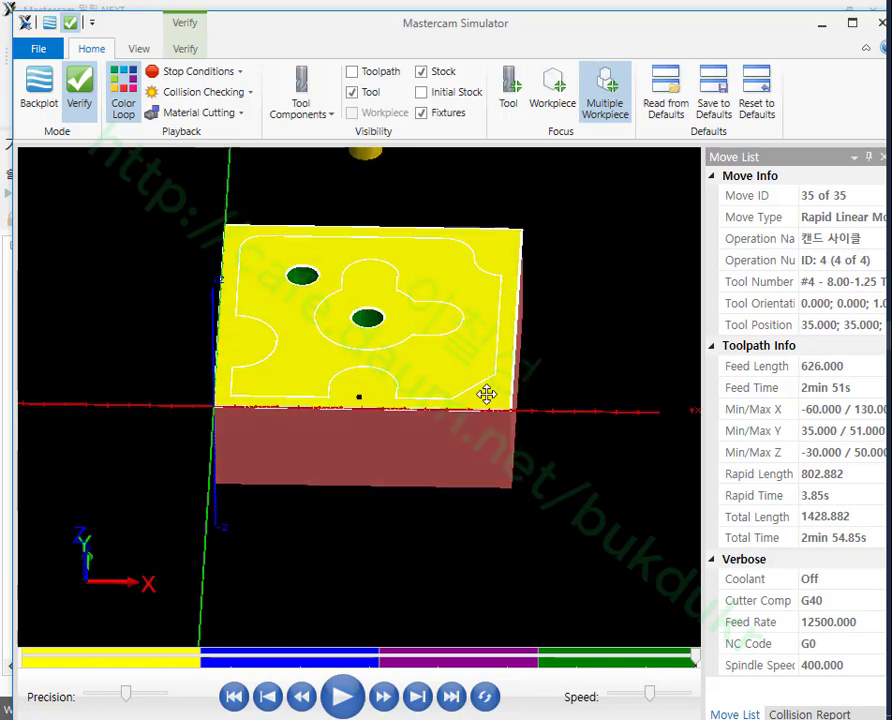
scroll(350, 325, up, 5)
scroll(350, 325, up, 3)
middle_drag(426, 320, 434, 372)
scroll(454, 354, down, 3)
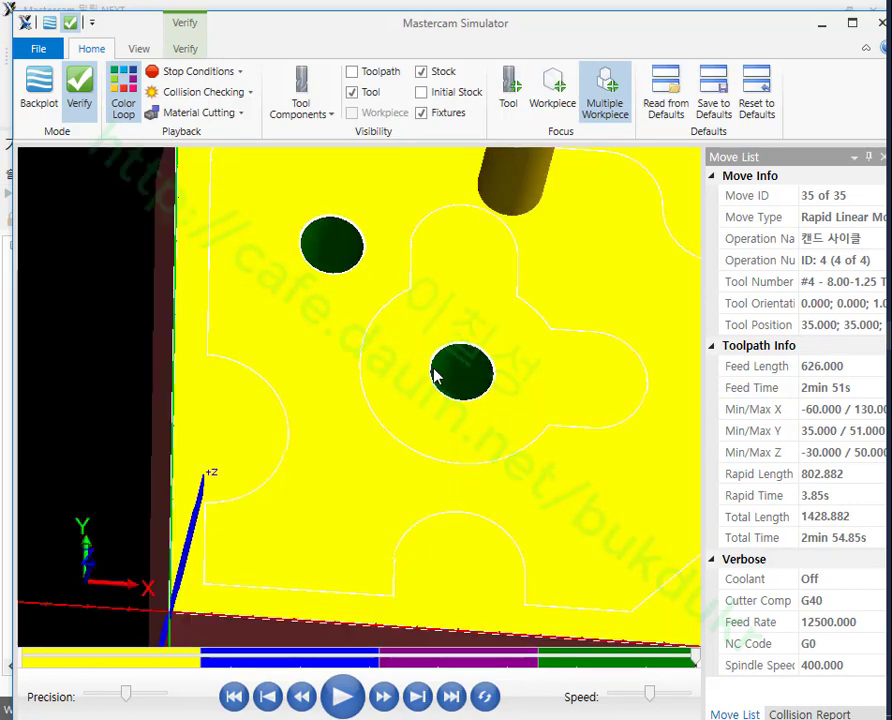
scroll(428, 364, down, 3)
scroll(447, 325, up, 3)
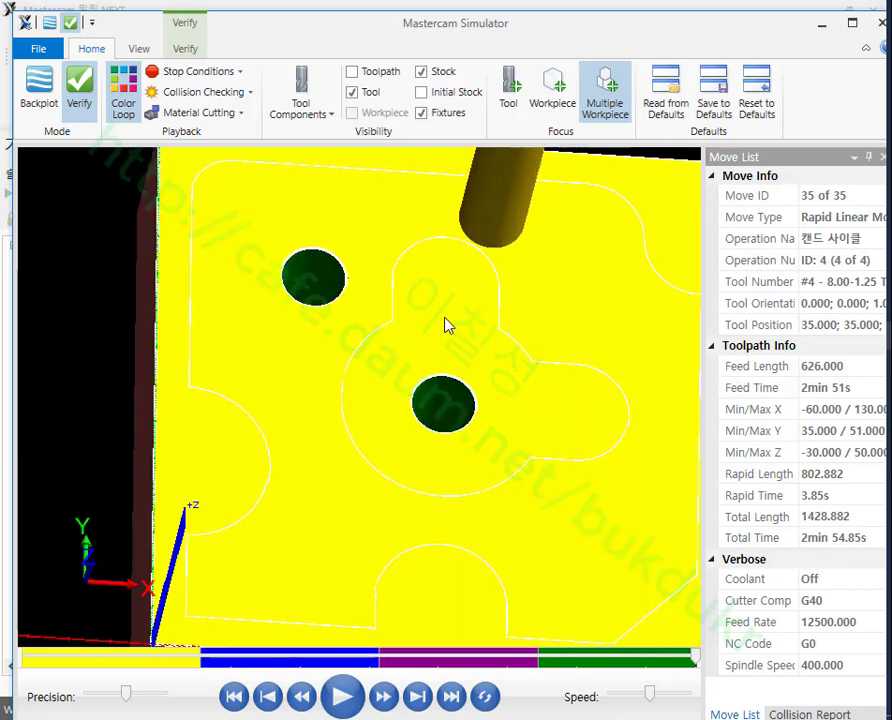
click(821, 22)
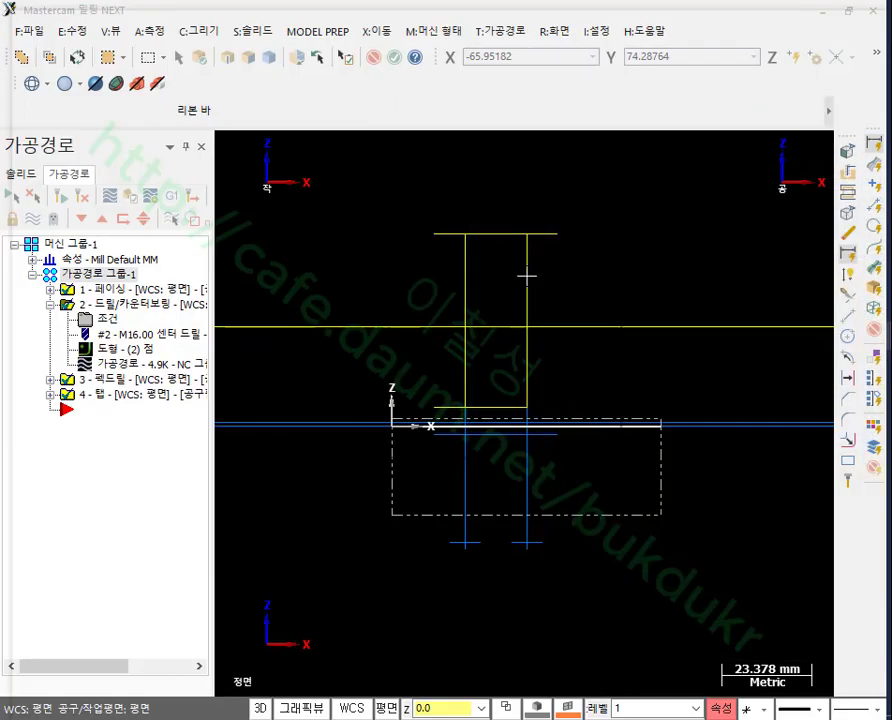
Step: Switch the model to the isometric view and collapse the drill/counterbore operation in the toolpath list
right_click(598, 152)
click(637, 344)
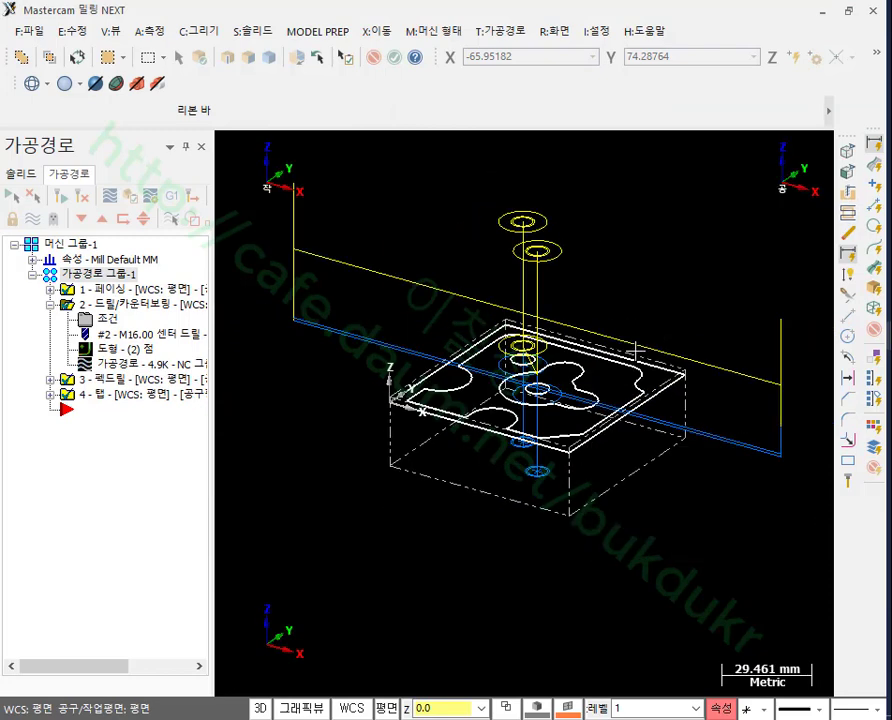
scroll(541, 335, up, 4)
click(49, 304)
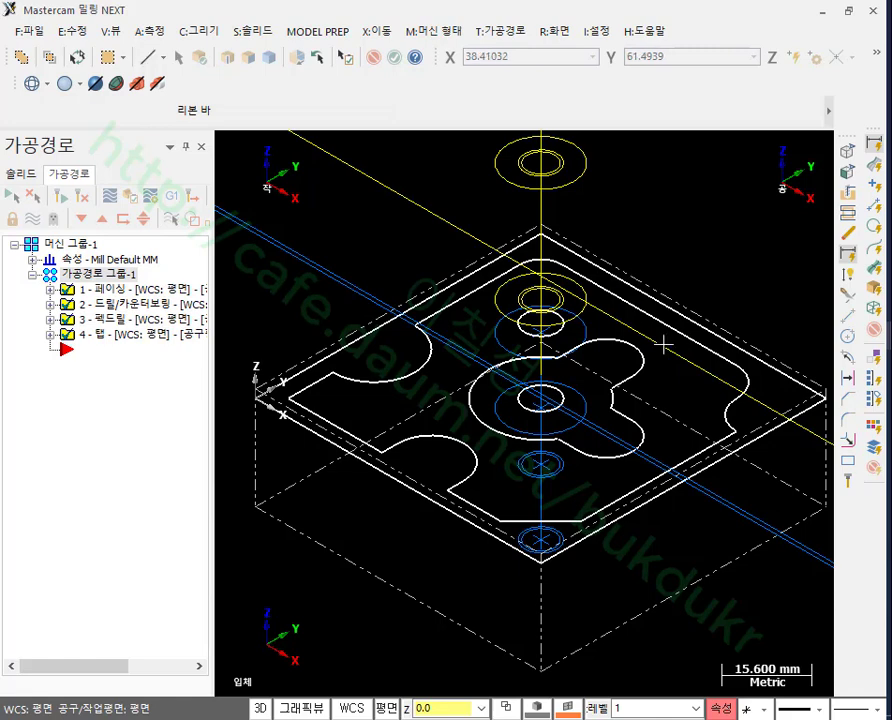
scroll(662, 346, up, 2)
scroll(660, 348, up, 1)
Step: Start a pocket toolpath using the middle circle's center point and the closed contour surrounding it as chains
click(487, 31)
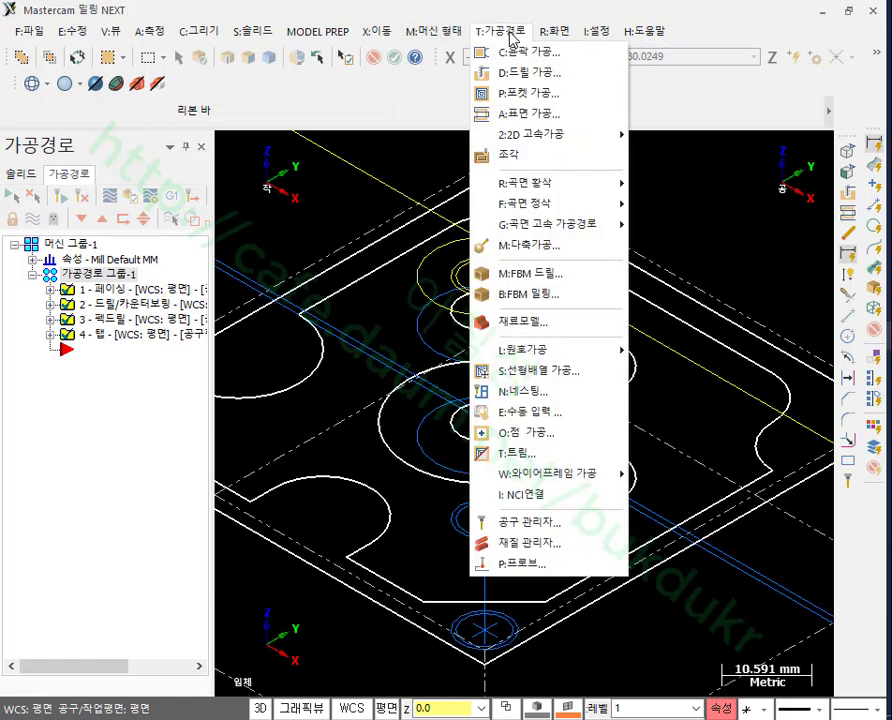
click(525, 95)
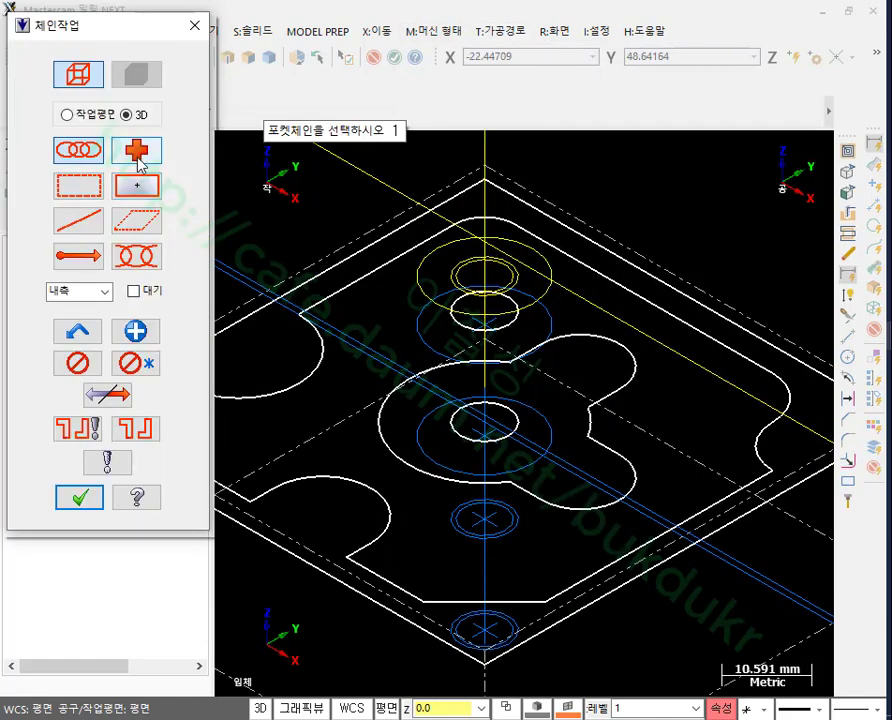
scroll(483, 375, up, 5)
click(494, 430)
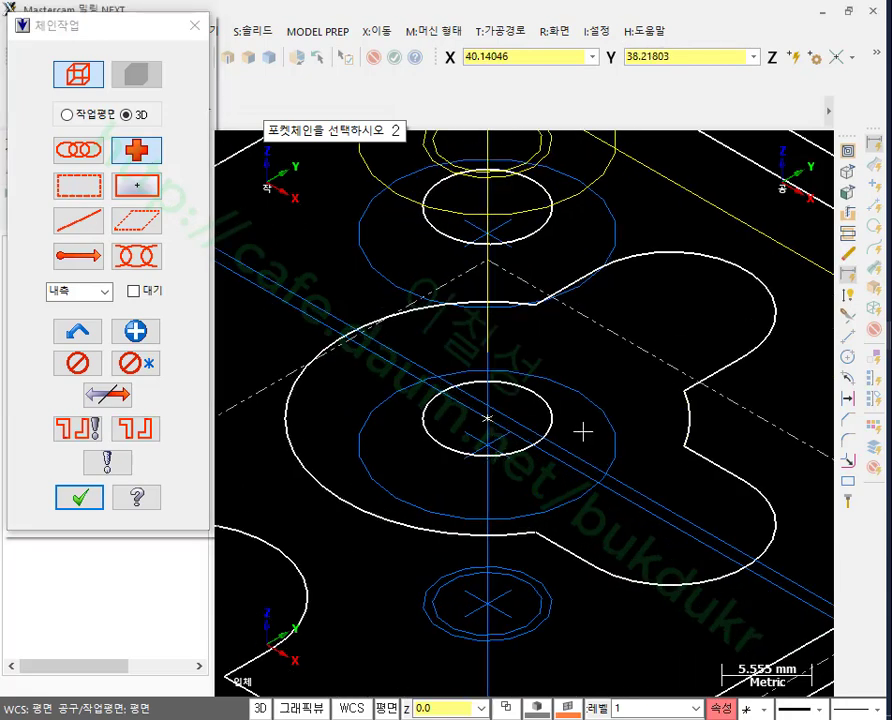
scroll(586, 432, down, 2)
click(78, 150)
click(660, 390)
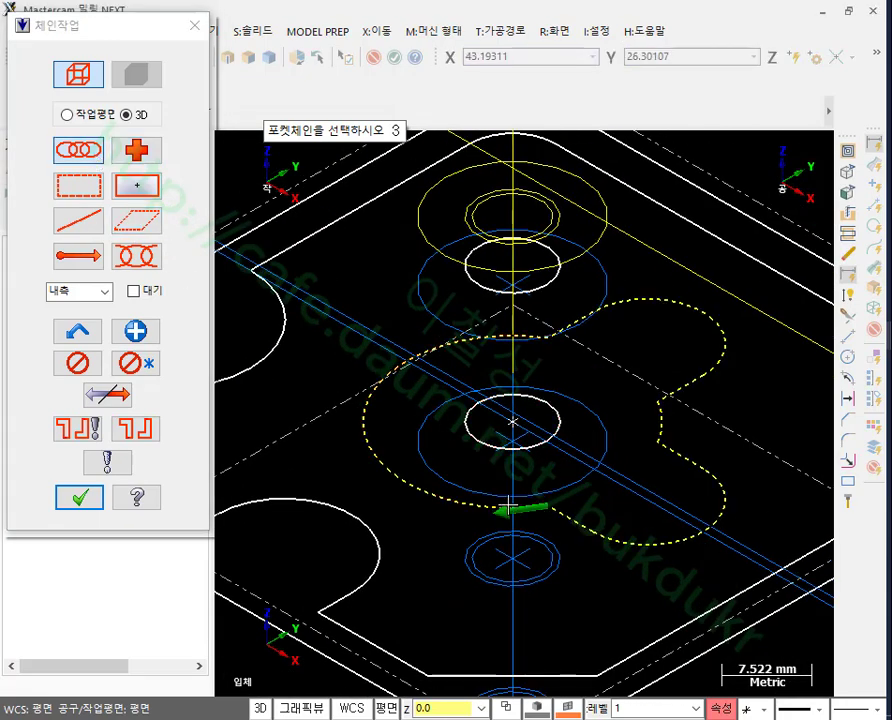
click(98, 492)
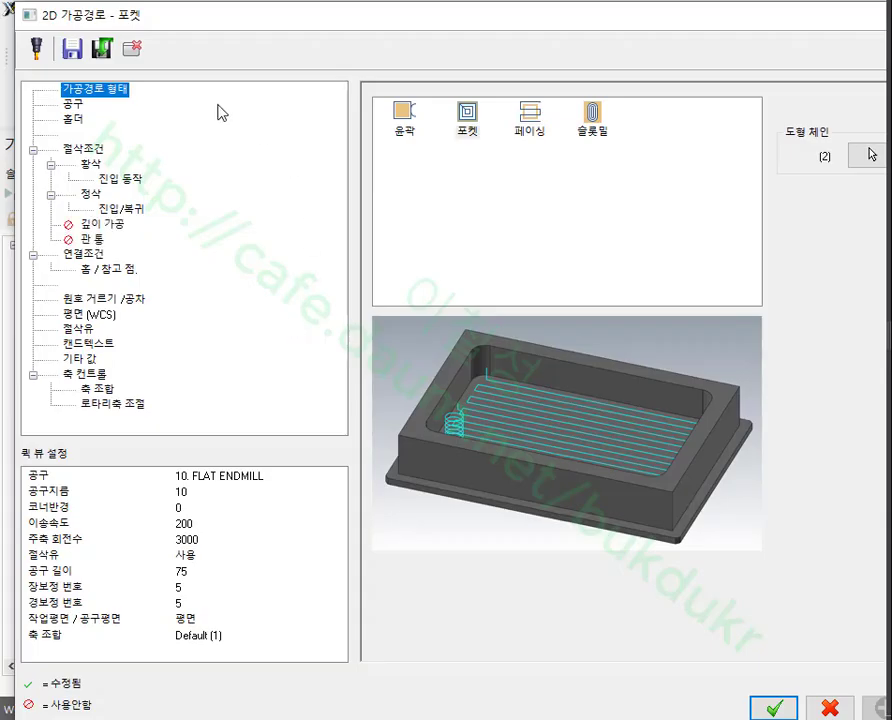
Step: Choose tool 5, the 10 mm flat endmill, for the pocket and set the wall and floor stock to leave to 0.0
click(73, 103)
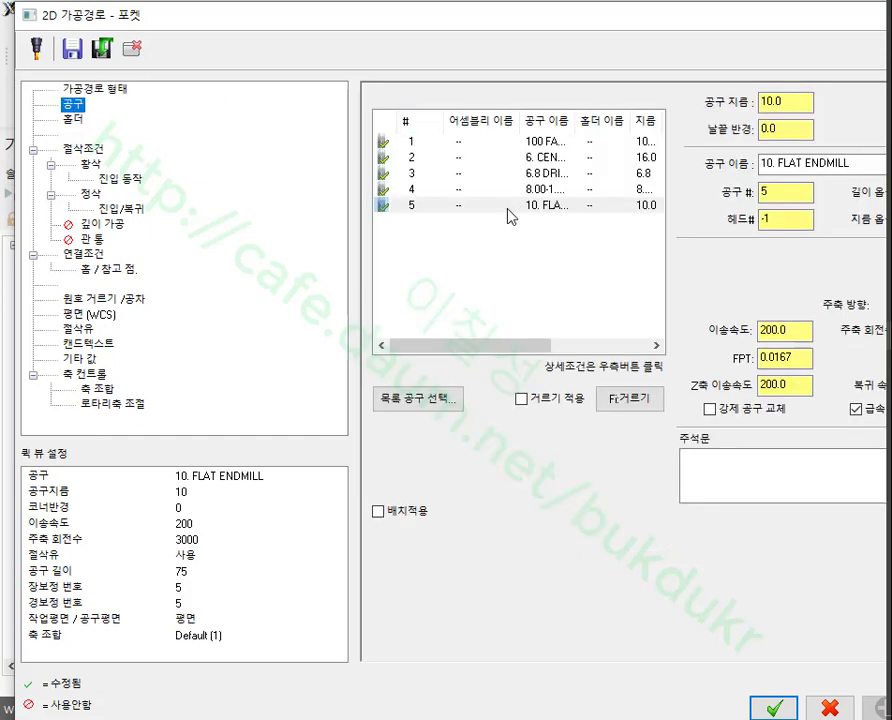
click(508, 205)
click(84, 149)
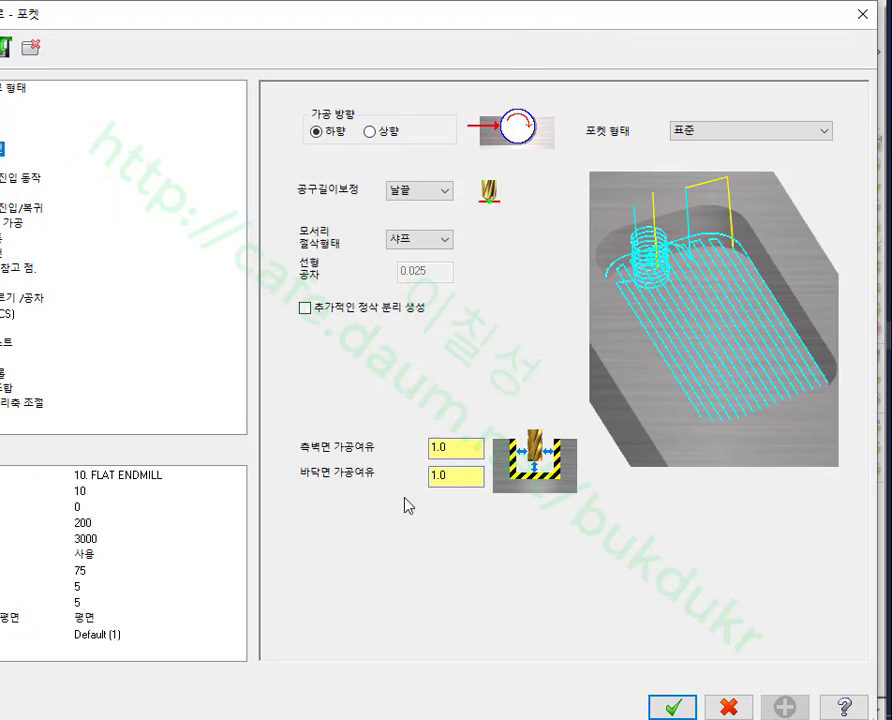
double_click(464, 448)
text(0.0)
key(Tab)
text(0.0)
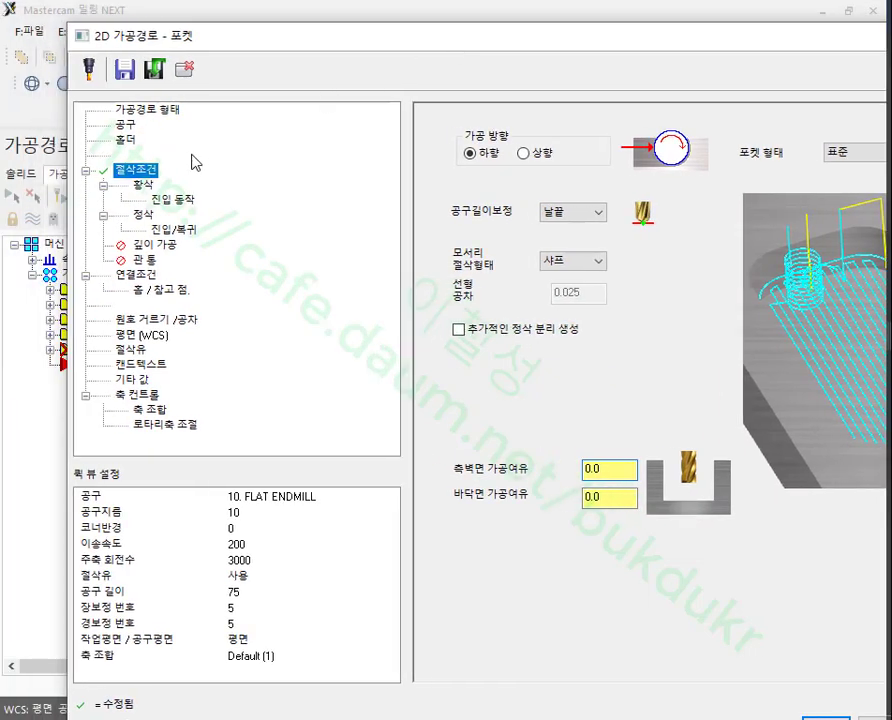
Step: Set pocket roughing to constant overlap spiral, cutting from inside to outside, and set the entry motion to 자동으로 부여
click(146, 186)
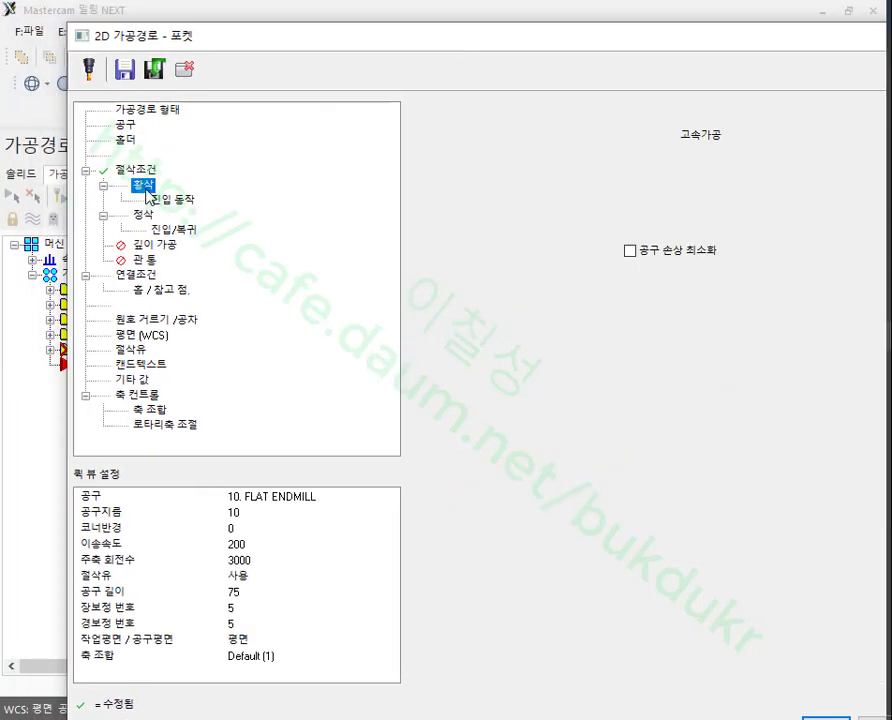
click(552, 178)
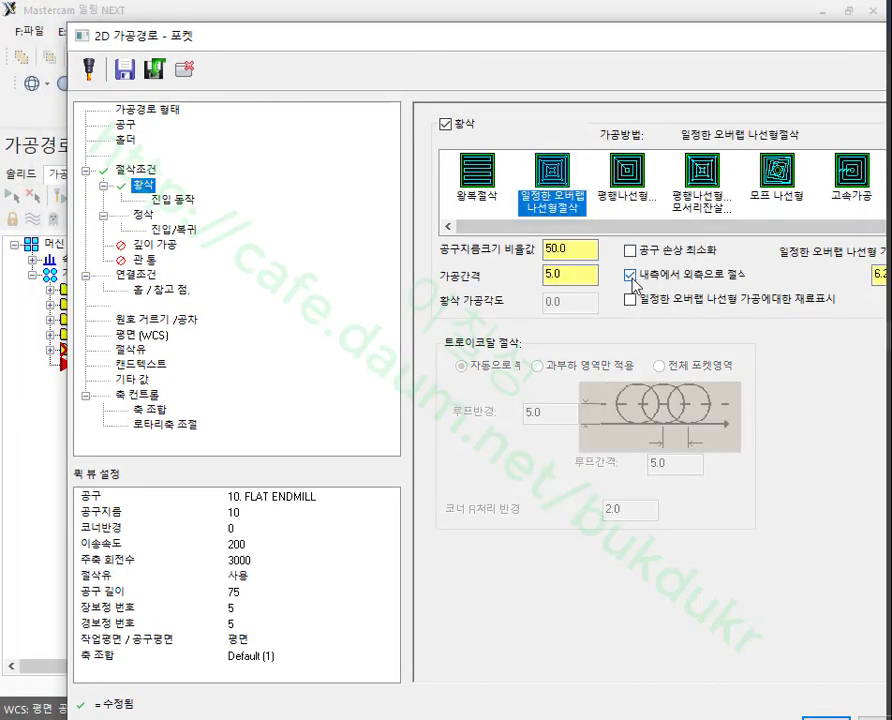
click(165, 199)
click(460, 124)
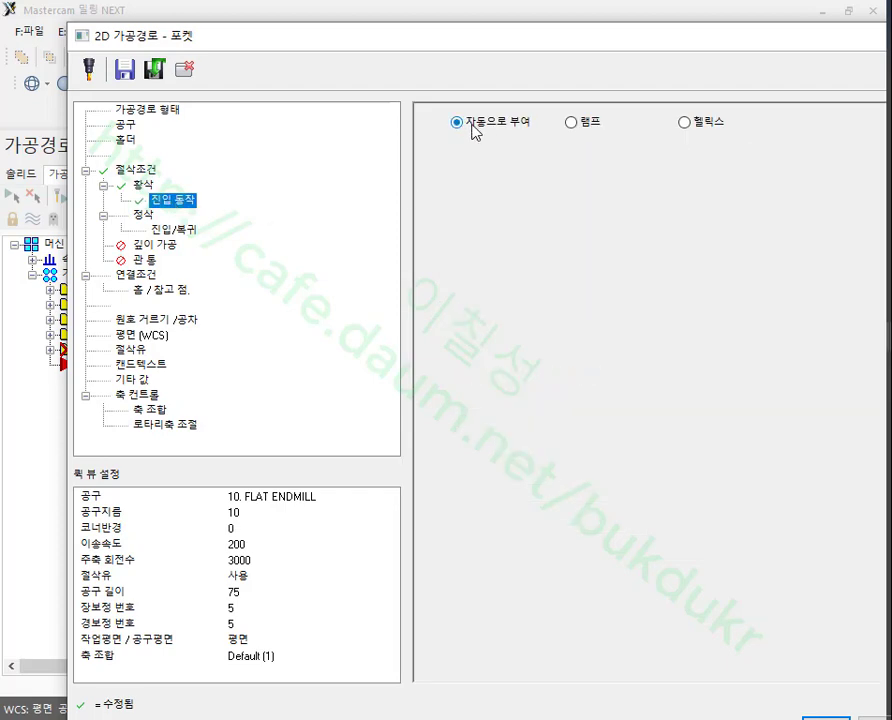
Step: Set the spacing of the pocket's single finishing pass to 0.5
click(143, 214)
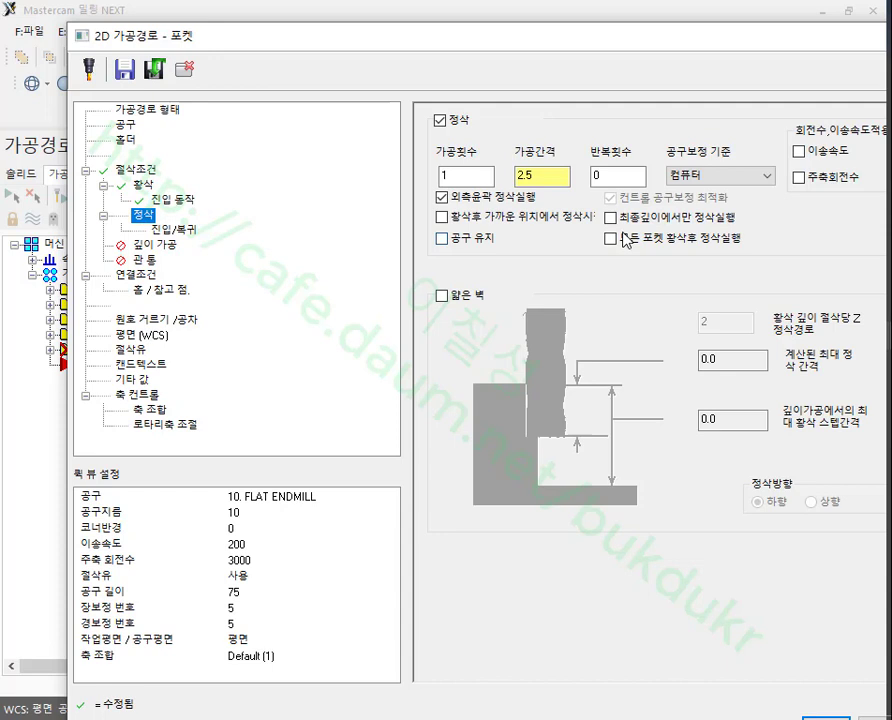
double_click(556, 176)
text(0)
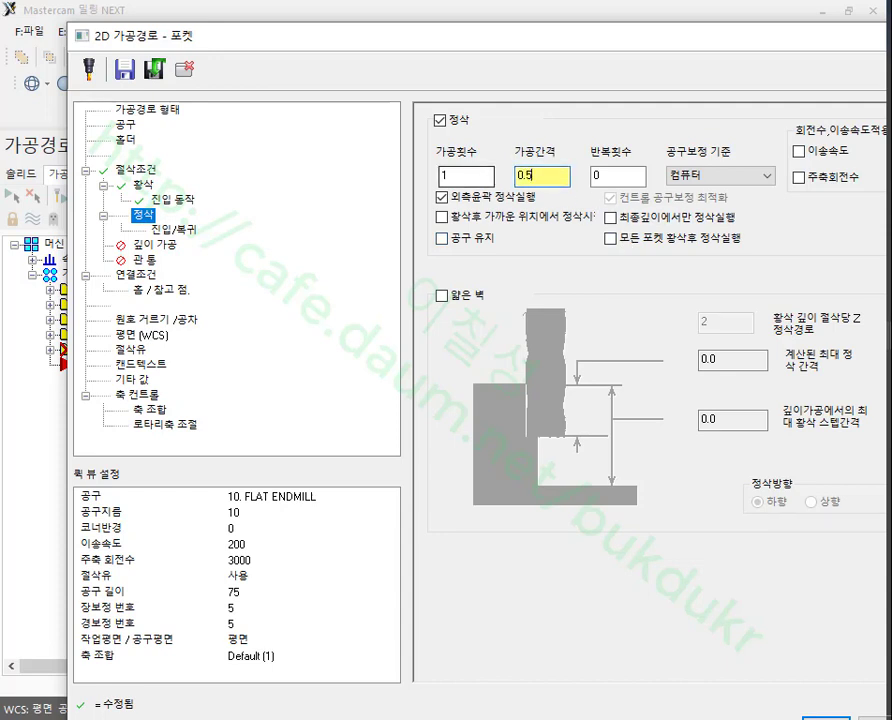
Step: Set the finishing lead-in's line length and arc radius to 1.0 and copy the lead-in settings to the lead-out
click(172, 229)
double_click(603, 226)
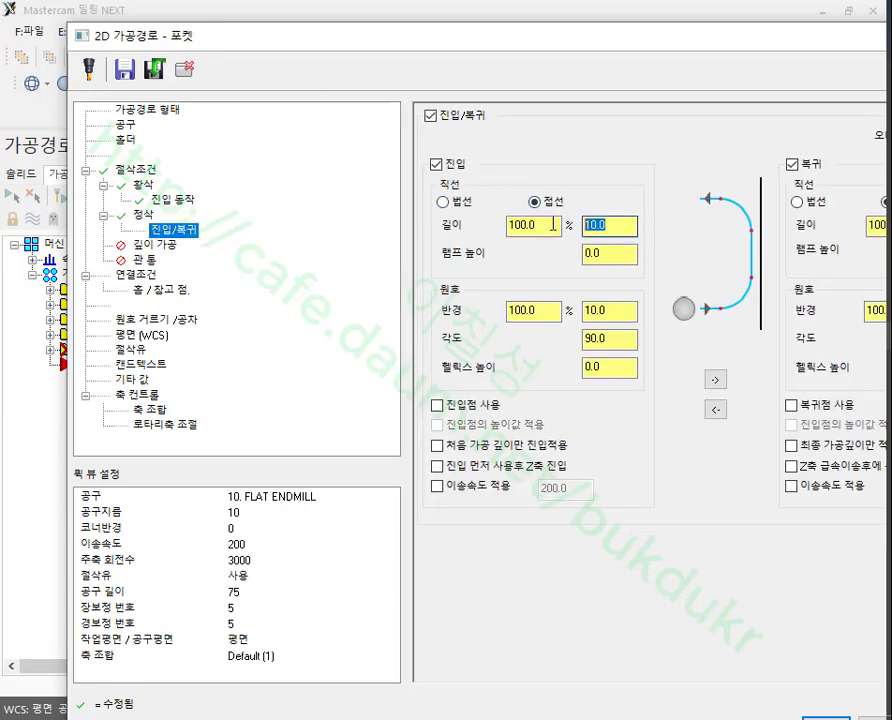
text(1)
double_click(610, 310)
text(1)
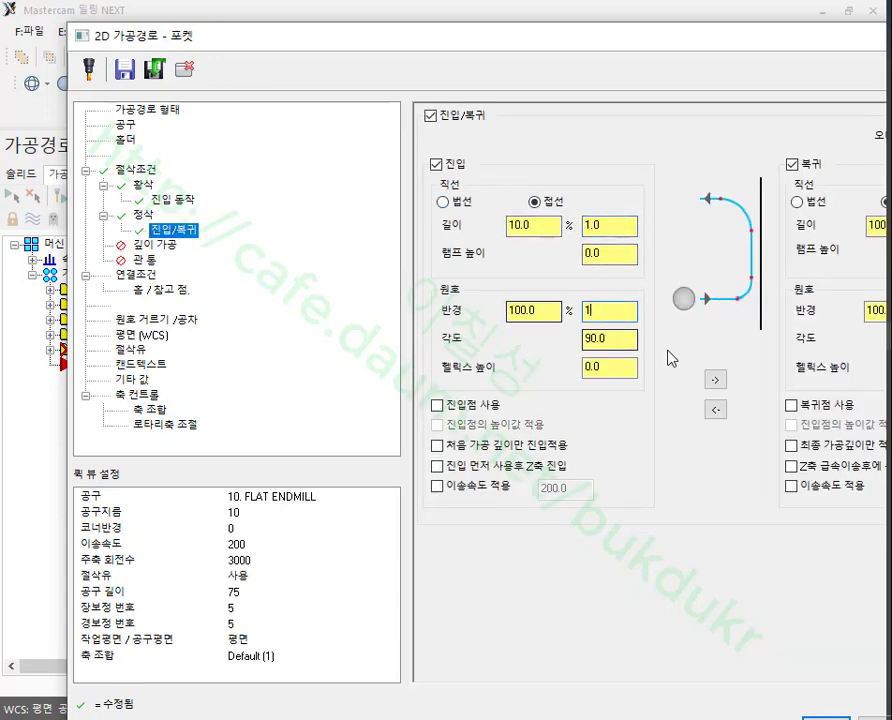
click(715, 379)
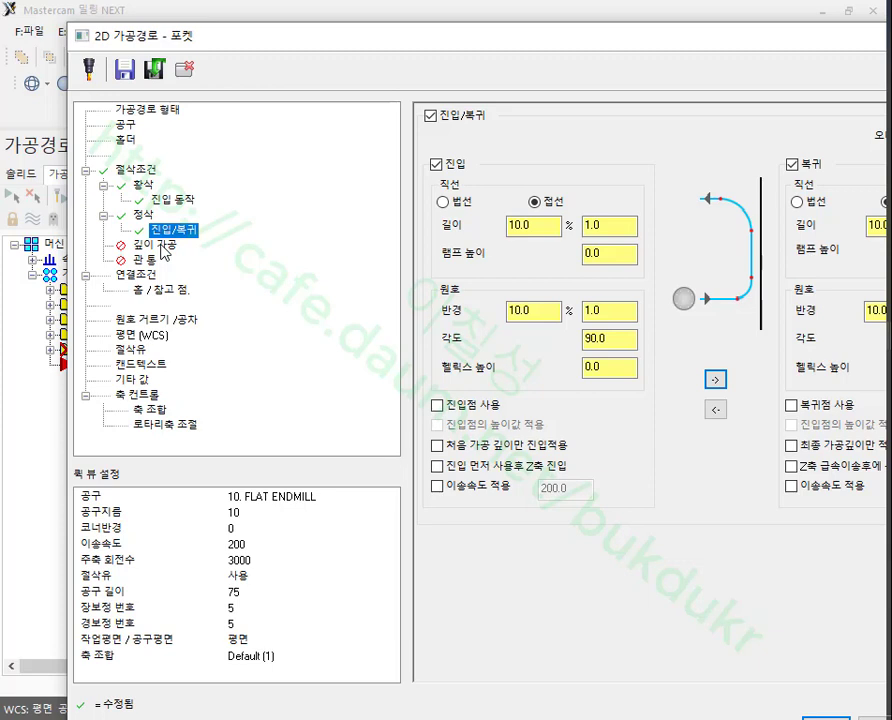
Step: Enable depth cuts for the pocket with a maximum rough step of 3 and 0 finish cuts
click(158, 246)
click(462, 131)
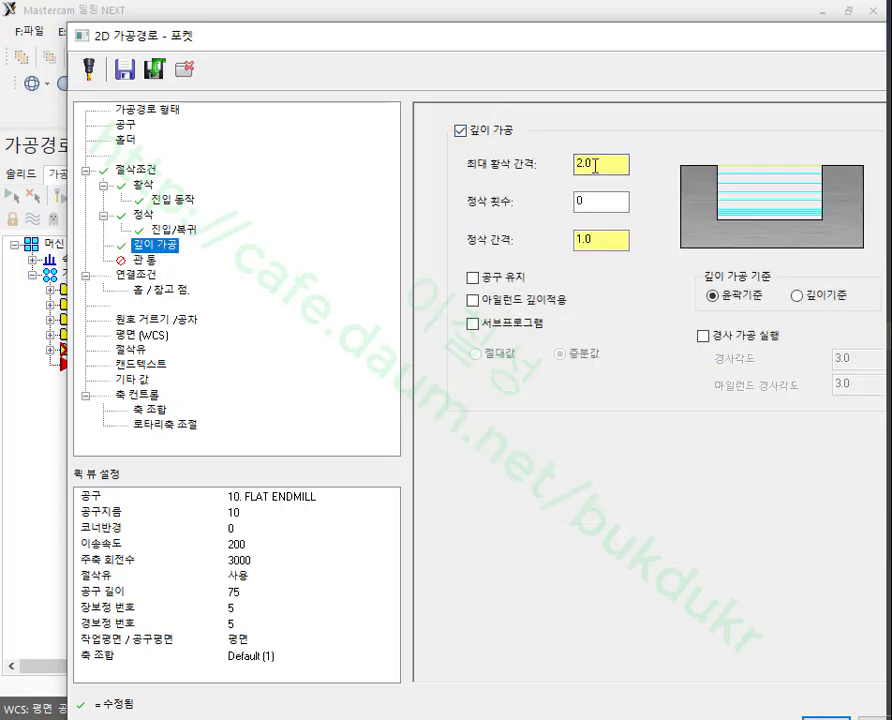
text(3)
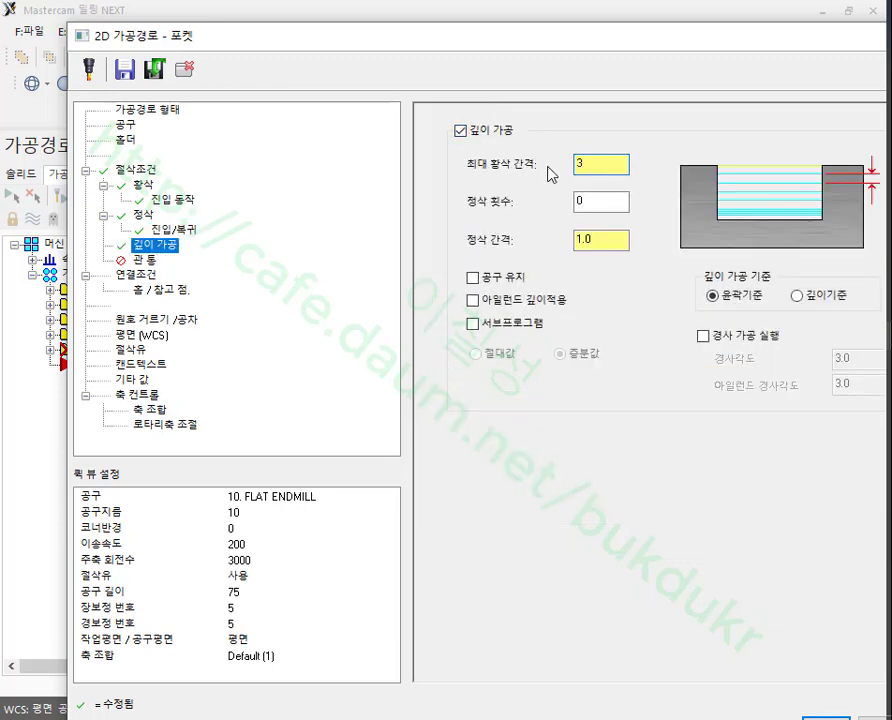
click(618, 202)
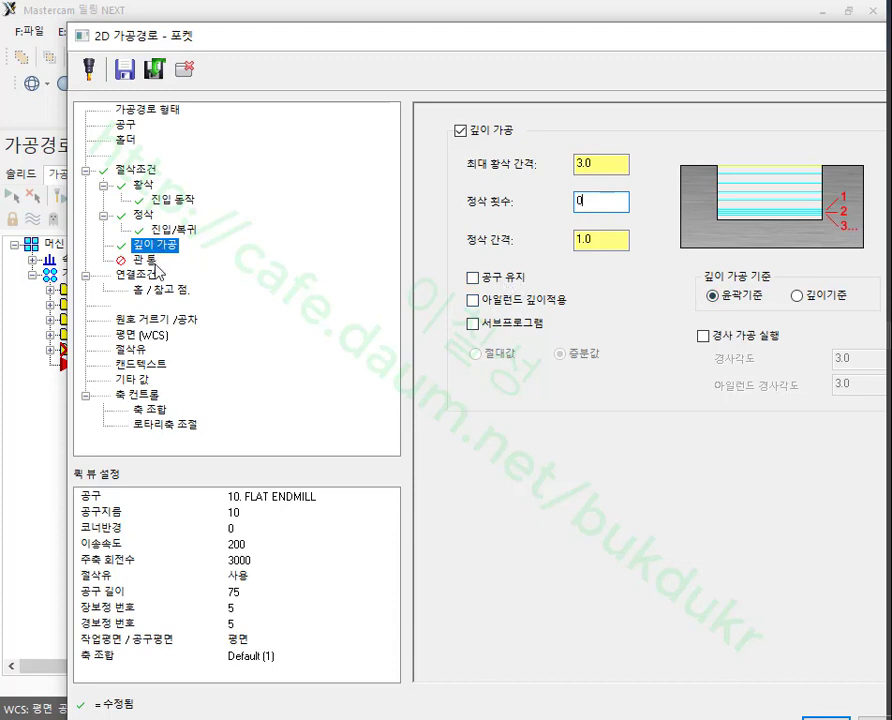
Step: Set the pocket's top of stock to 0 and absolute depth to -7, enable the 50.0 clearance height, and generate the toolpath
click(137, 274)
double_click(750, 398)
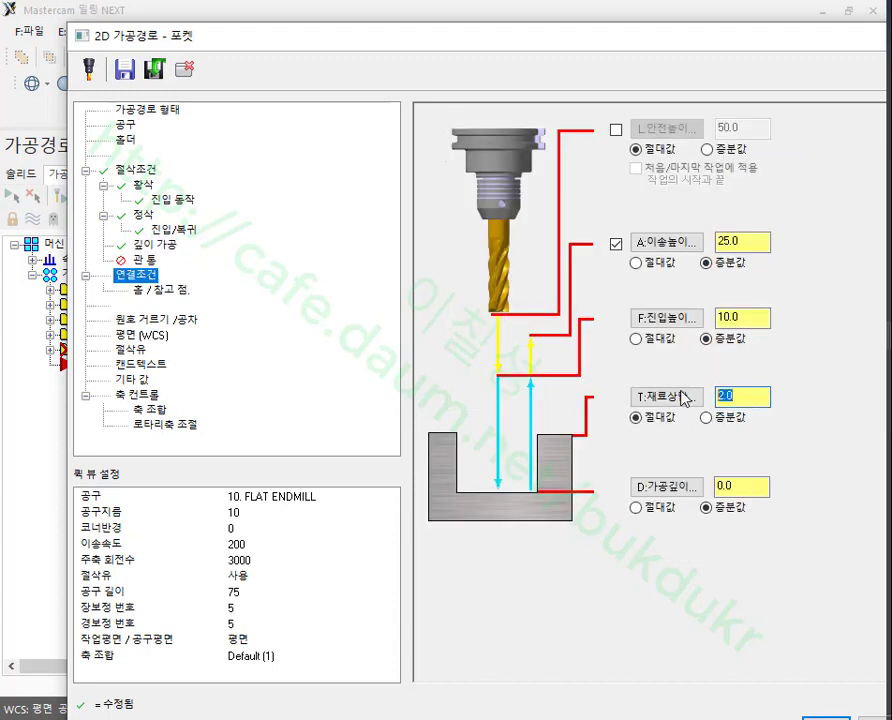
text(0)
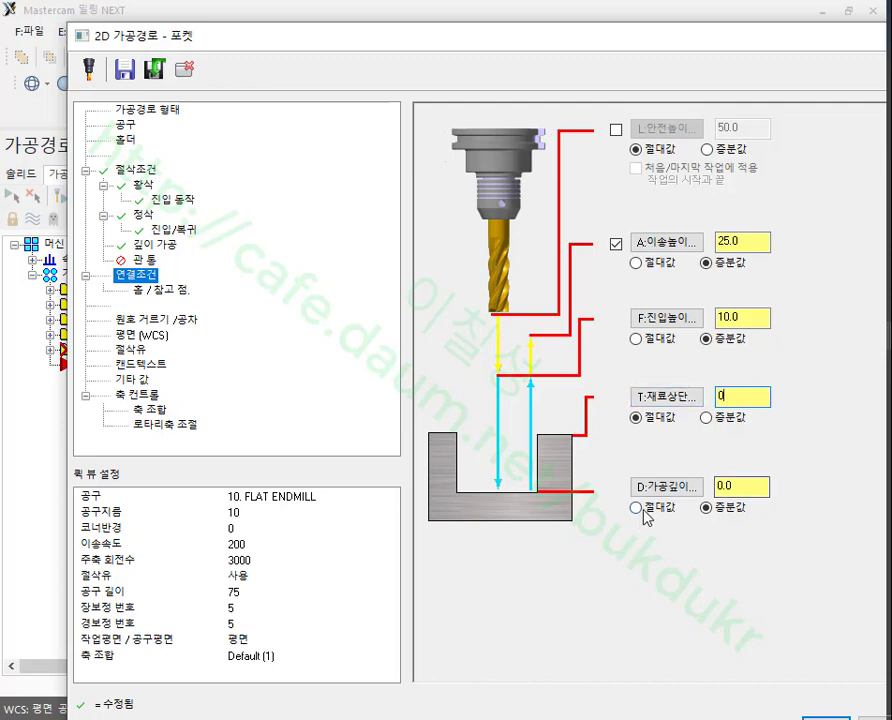
double_click(742, 487)
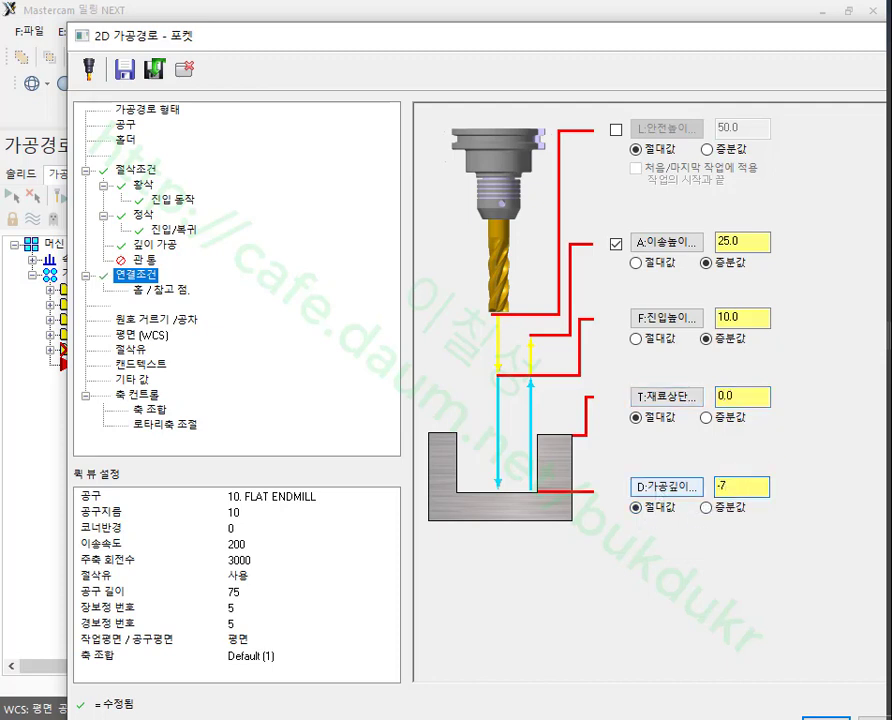
click(616, 129)
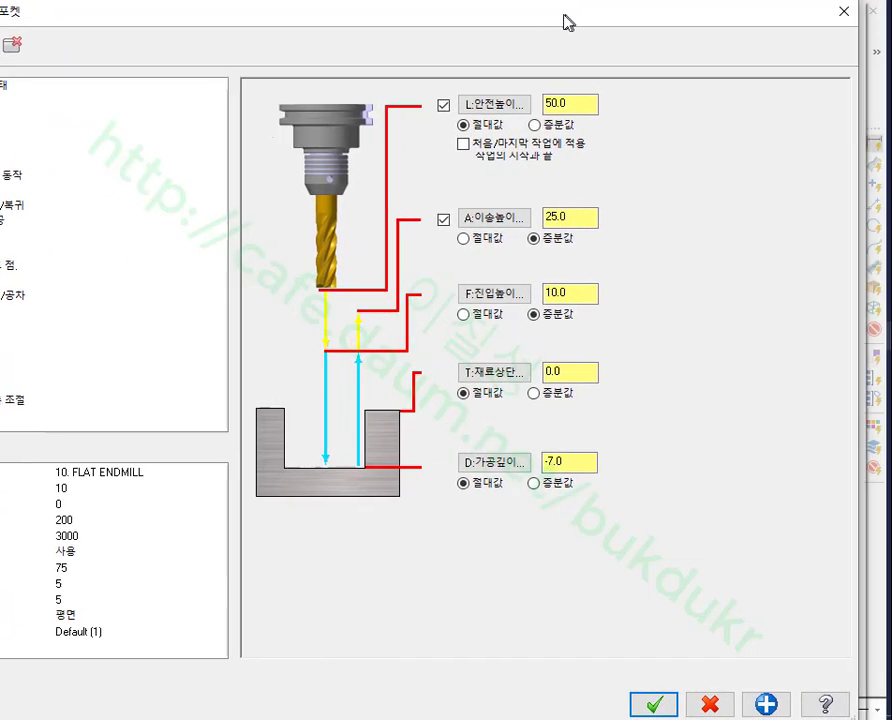
click(828, 717)
Step: Backplot the pocket operation's toolpath and examine its entry moves and depth passes up close
scroll(670, 400, down, 1)
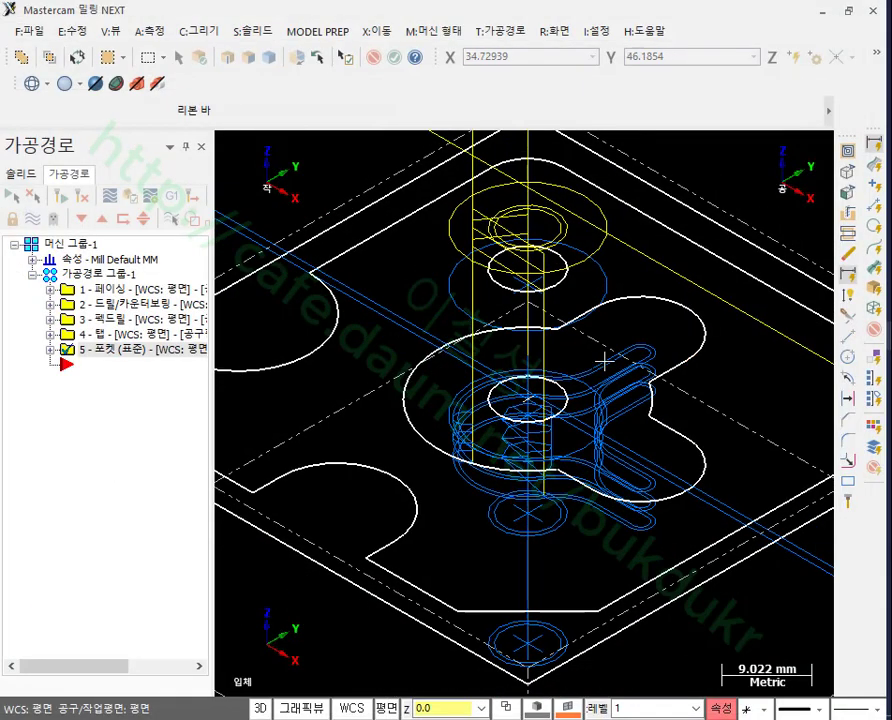
click(50, 349)
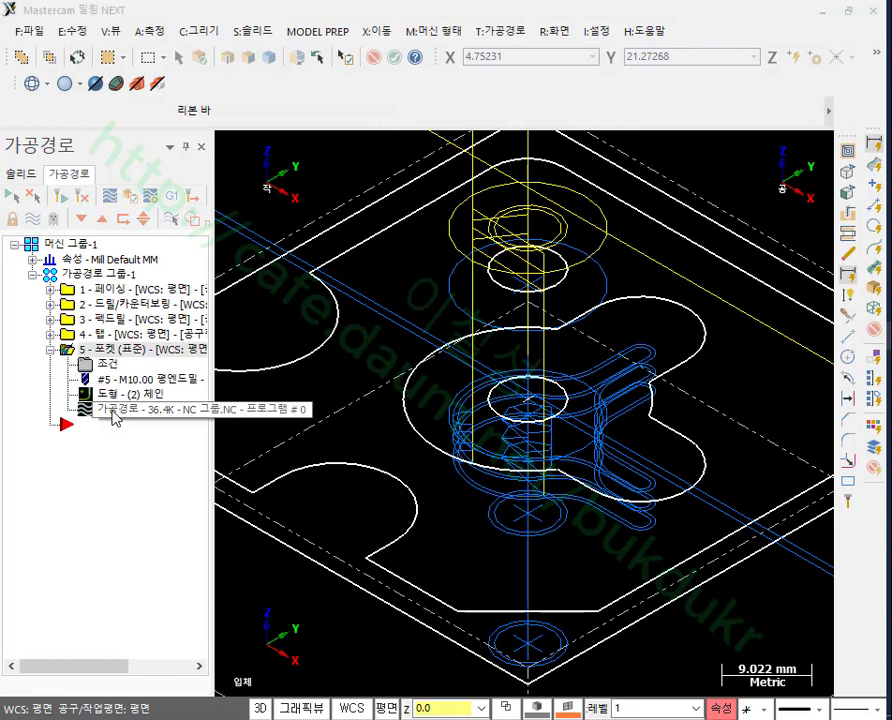
click(118, 408)
mouse_move(509, 150)
mouse_down()
mouse_move(725, 183)
mouse_move(846, 190)
mouse_up()
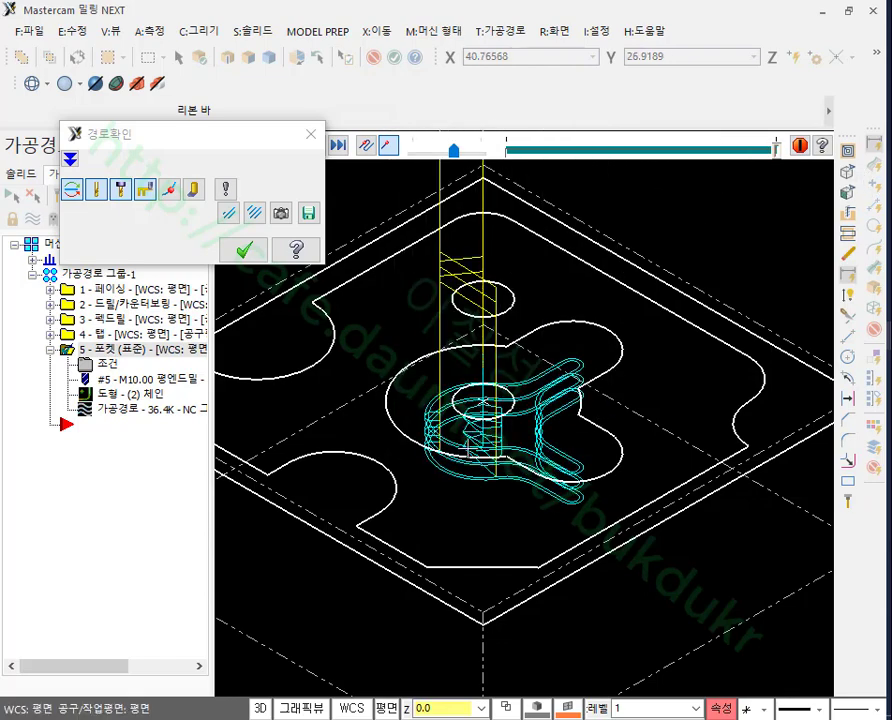
scroll(440, 466, up, 5)
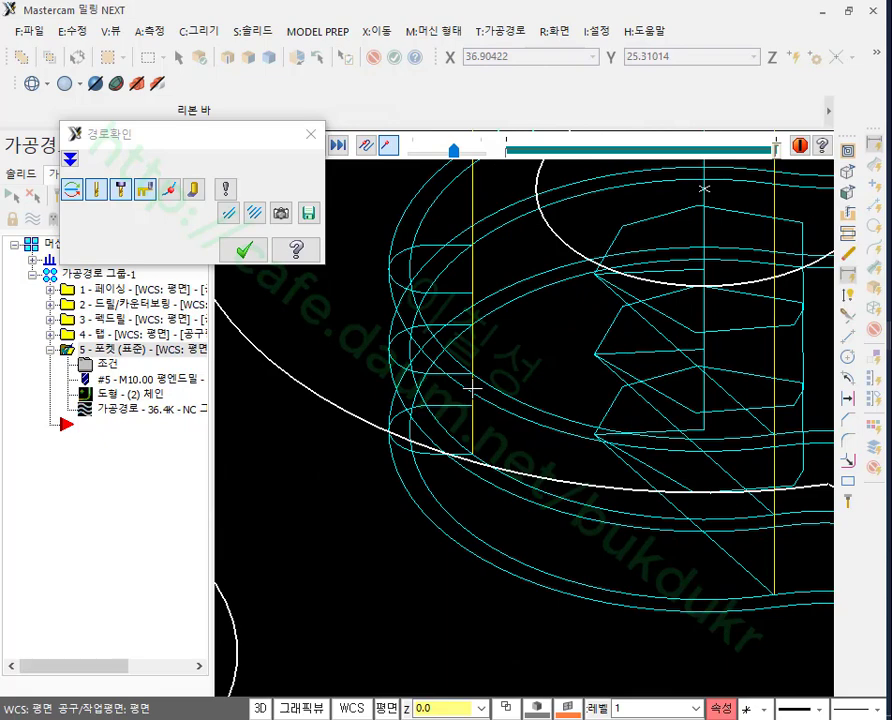
Step: Set the pocket operation to finish only at the final depth and regenerate its toolpath
click(245, 250)
click(104, 366)
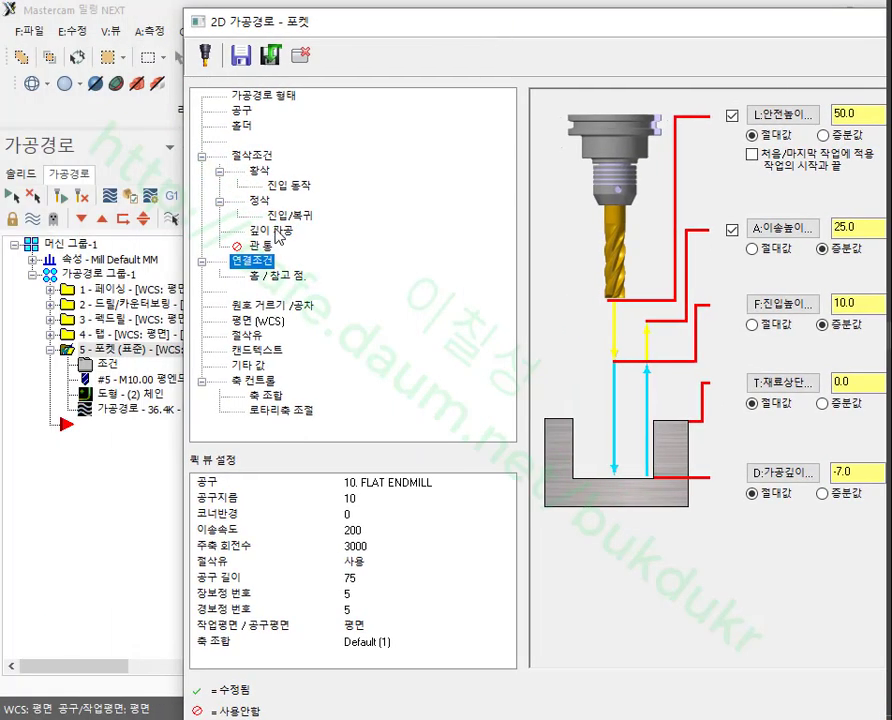
click(284, 231)
click(262, 201)
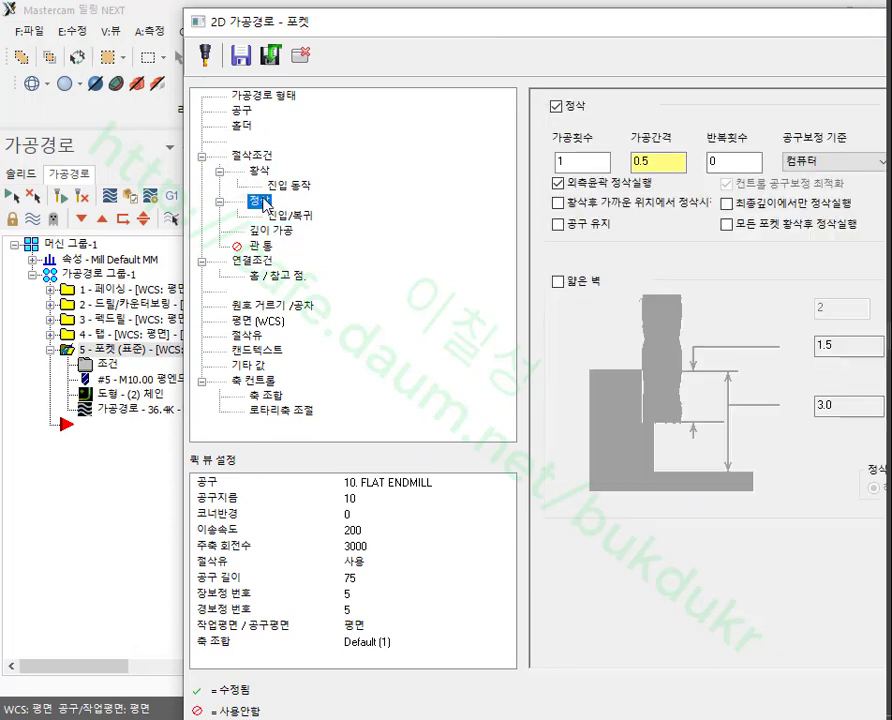
click(727, 203)
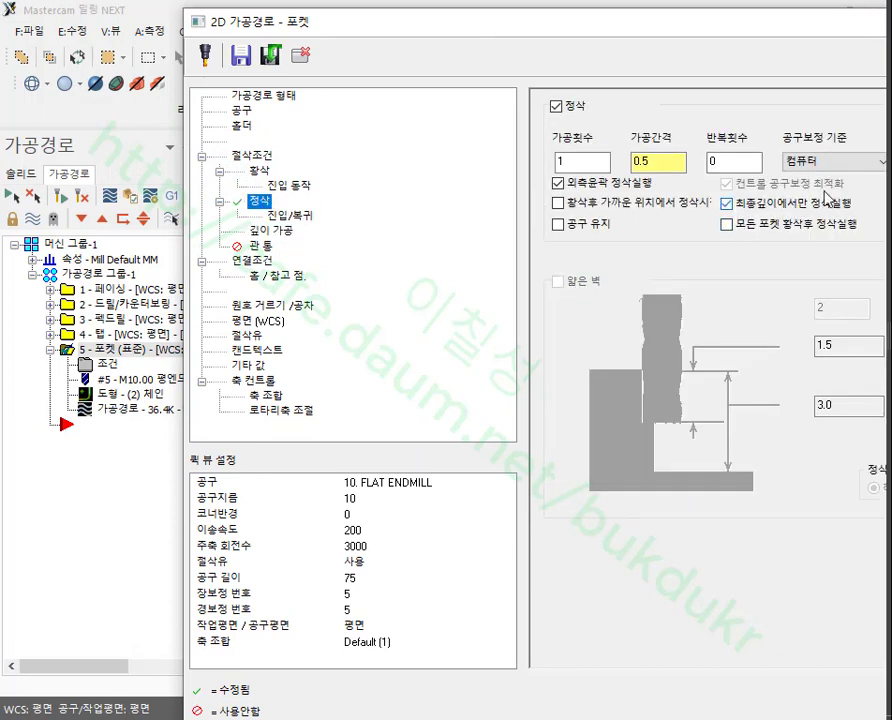
drag(776, 28, 573, 37)
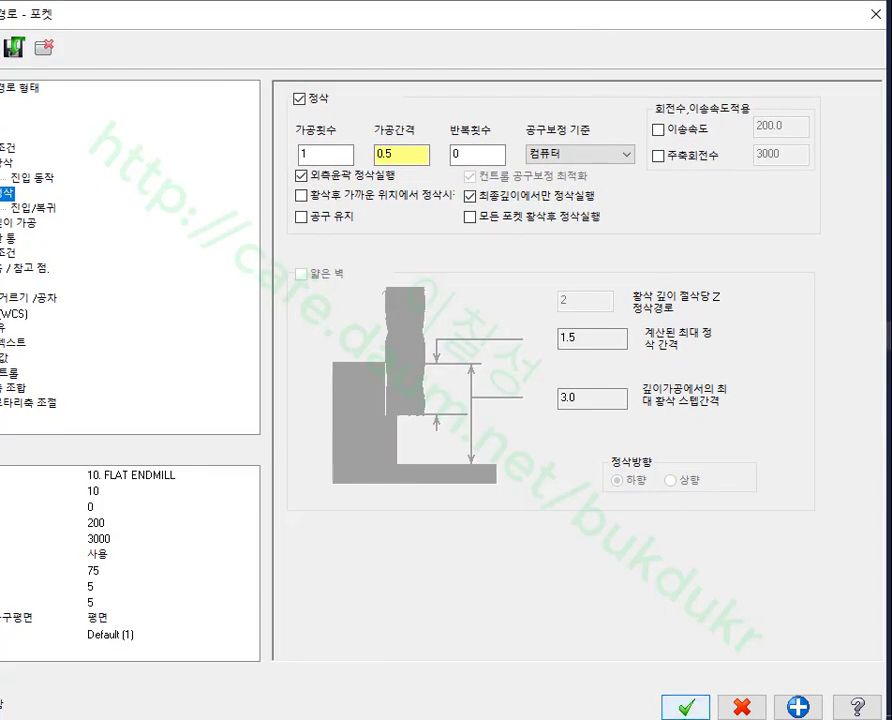
click(738, 714)
click(65, 200)
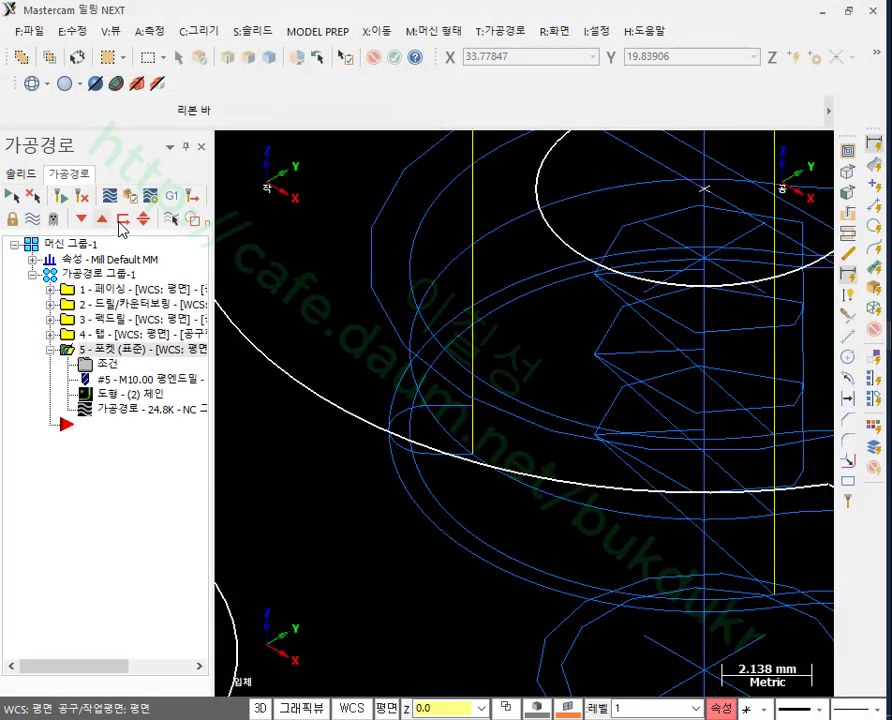
Step: Examine the regenerated toolpath around the central pocket, then view the whole plate from the top
scroll(410, 437, down, 5)
scroll(646, 533, up, 1)
scroll(668, 528, up, 1)
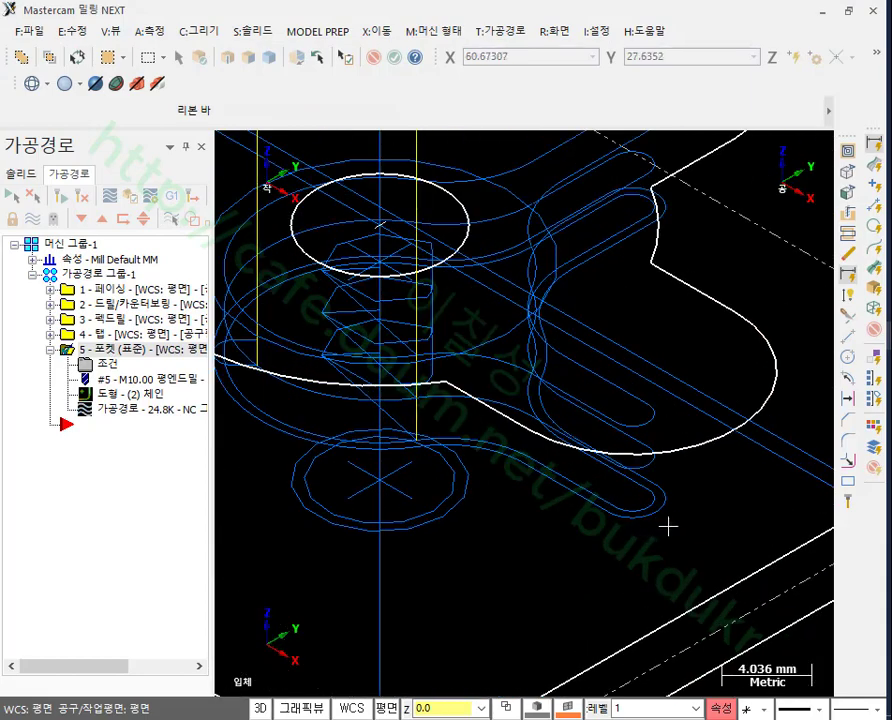
scroll(580, 394, down, 3)
scroll(606, 355, down, 1)
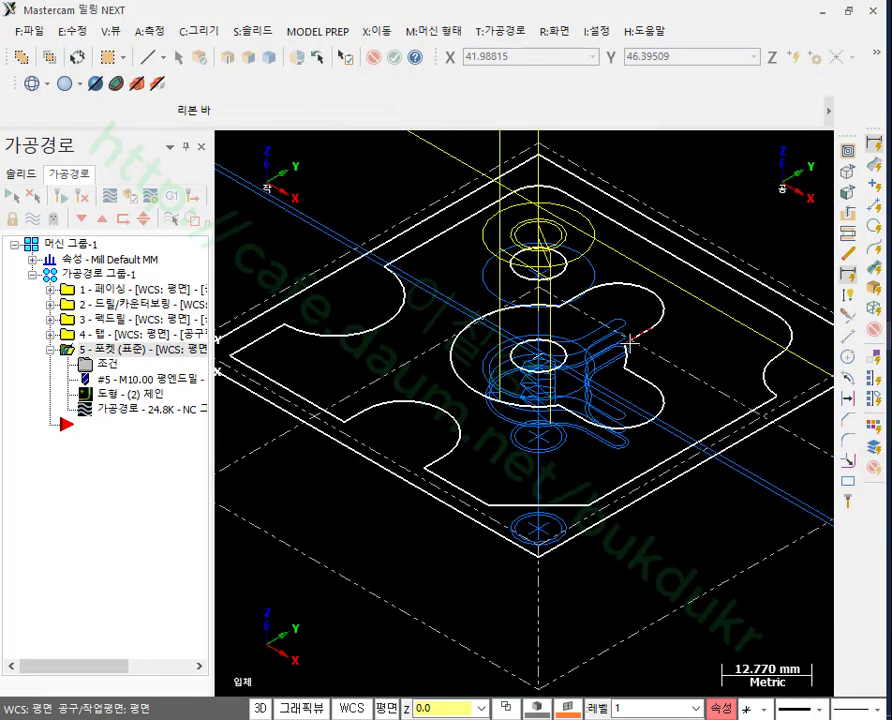
scroll(640, 350, down, 1)
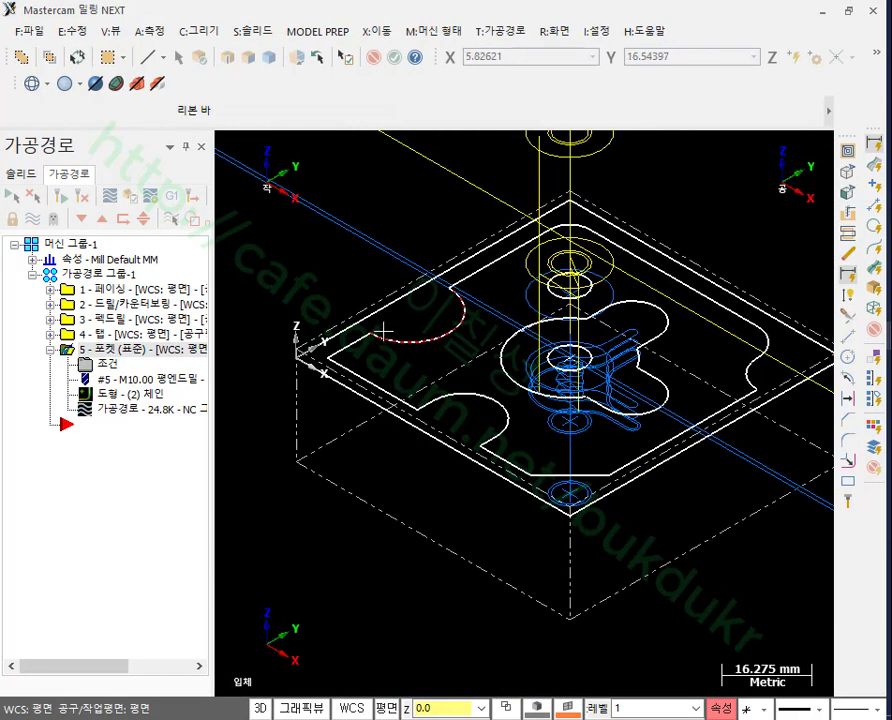
middle_drag(384, 330, 428, 112)
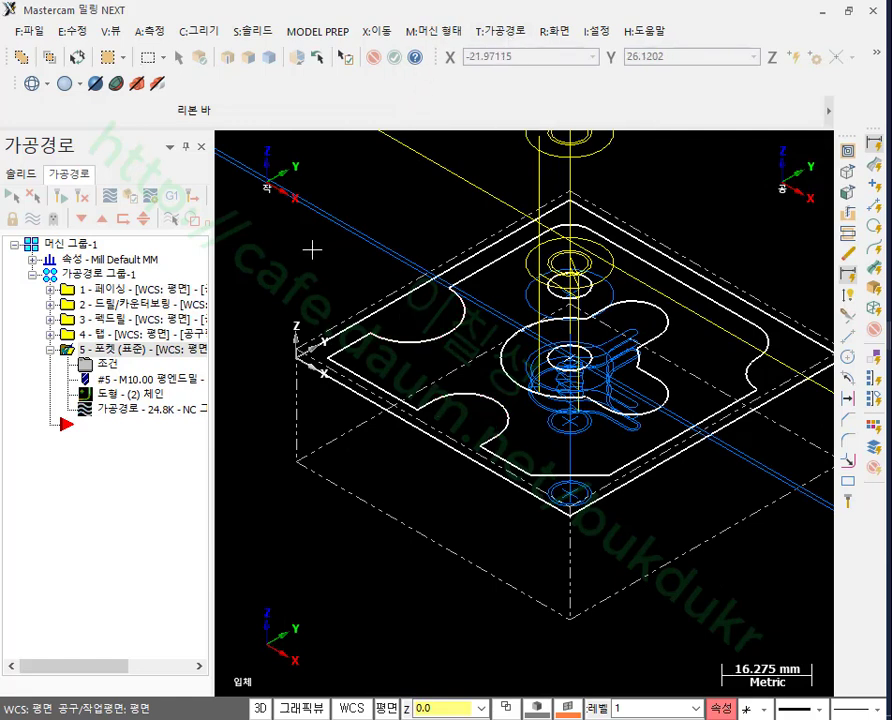
right_click(312, 252)
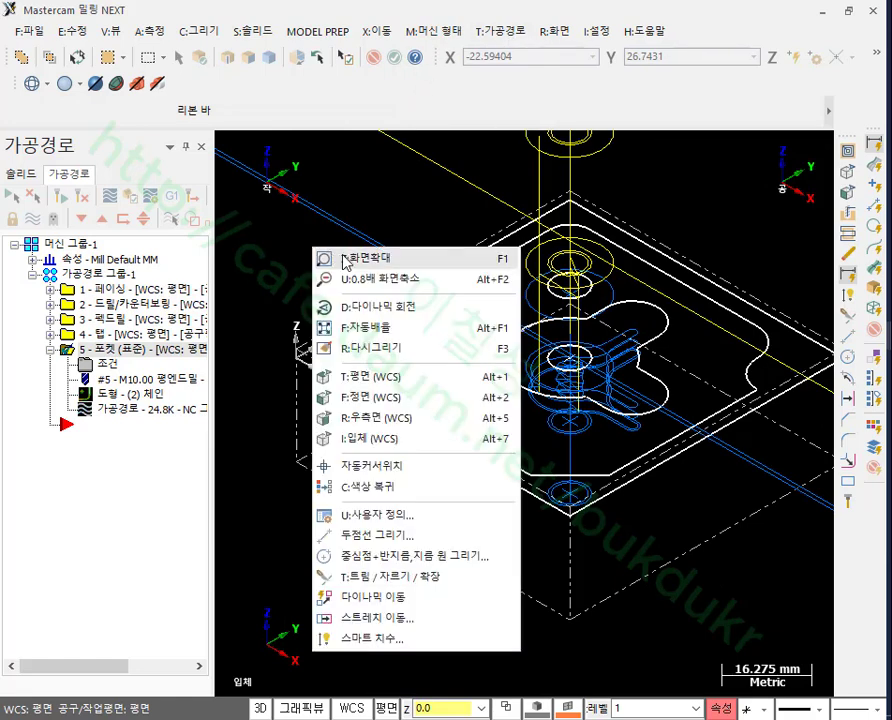
click(368, 377)
scroll(478, 456, up, 2)
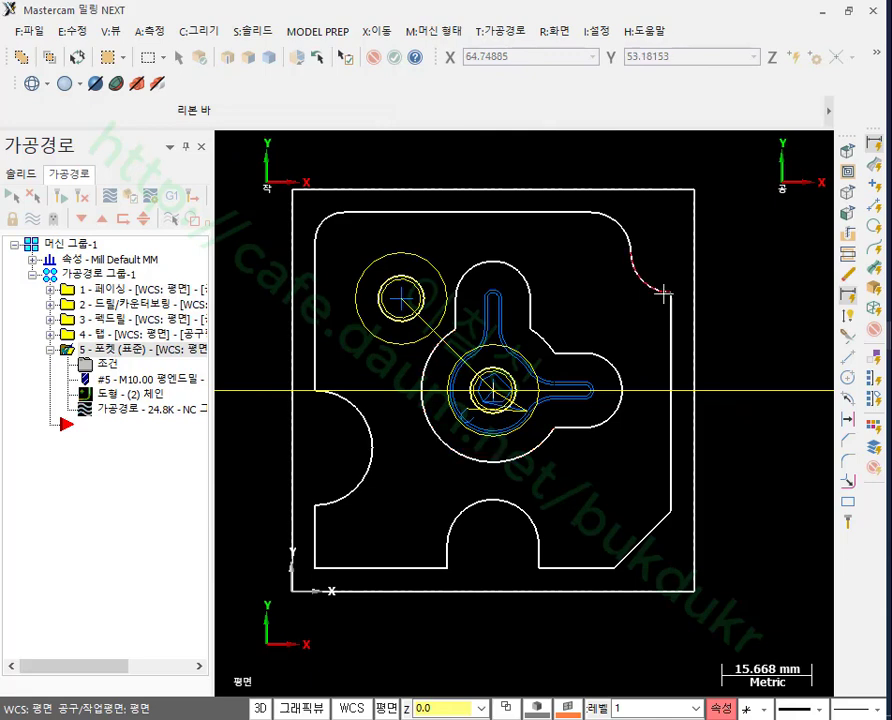
scroll(628, 300, down, 1)
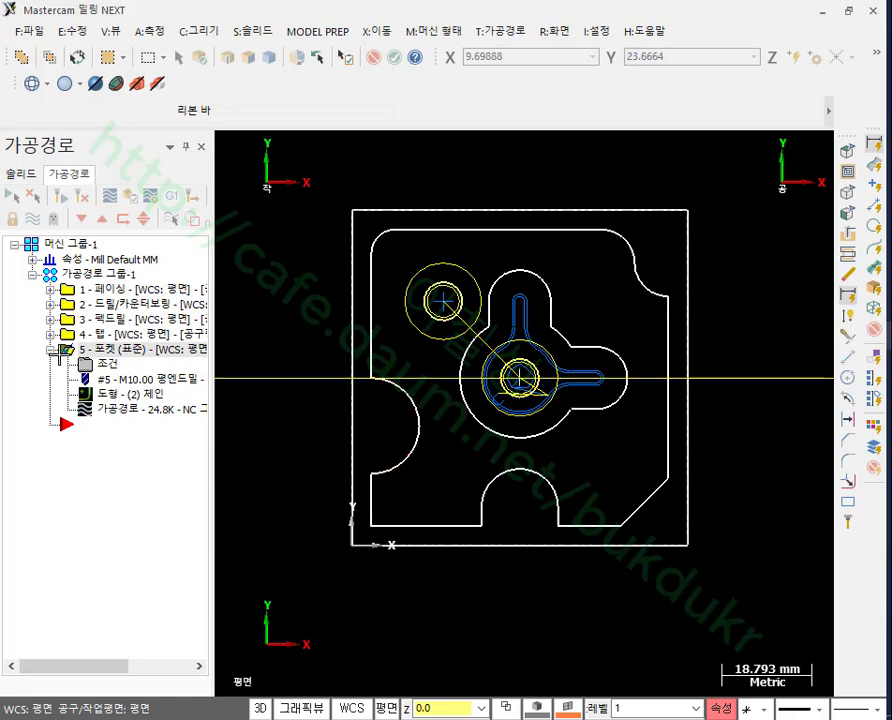
Step: Start a new pocket toolpath, chaining the outer stock square and the plate's inner profile contour
click(50, 350)
scroll(519, 284, up, 2)
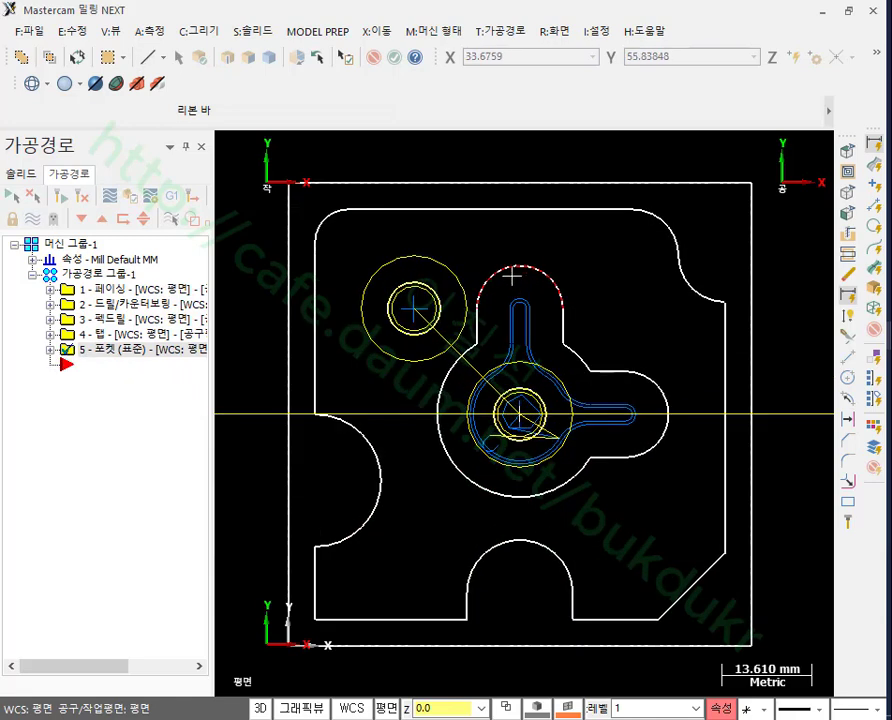
scroll(645, 268, down, 1)
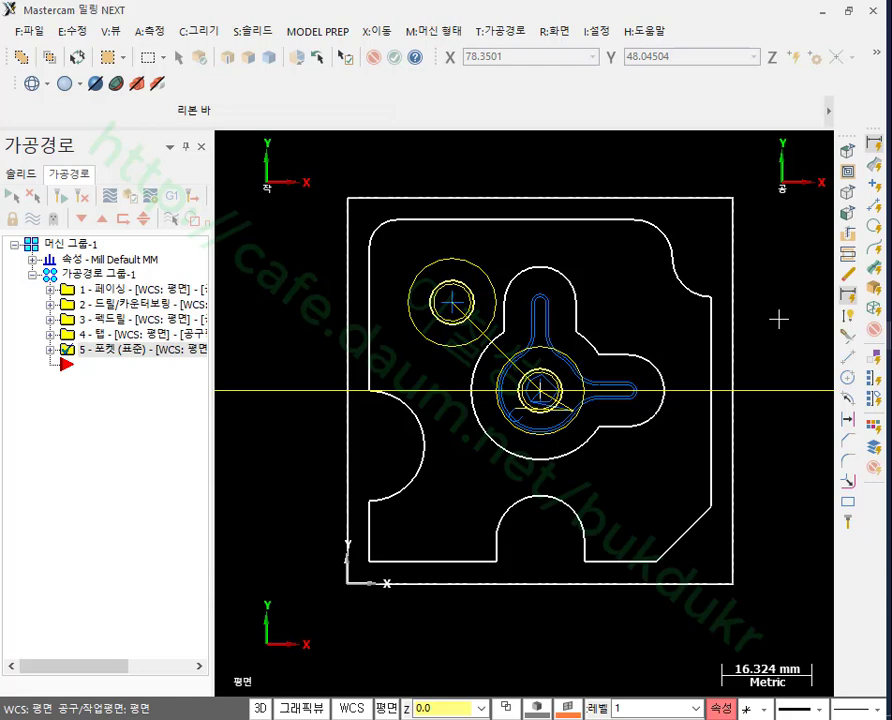
click(514, 32)
click(529, 93)
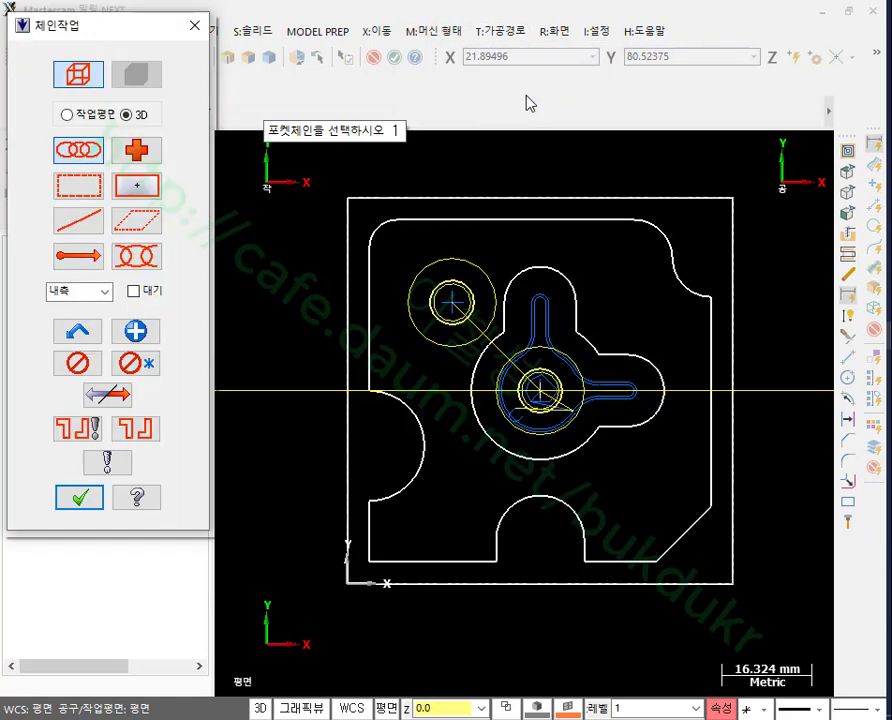
click(349, 545)
click(368, 540)
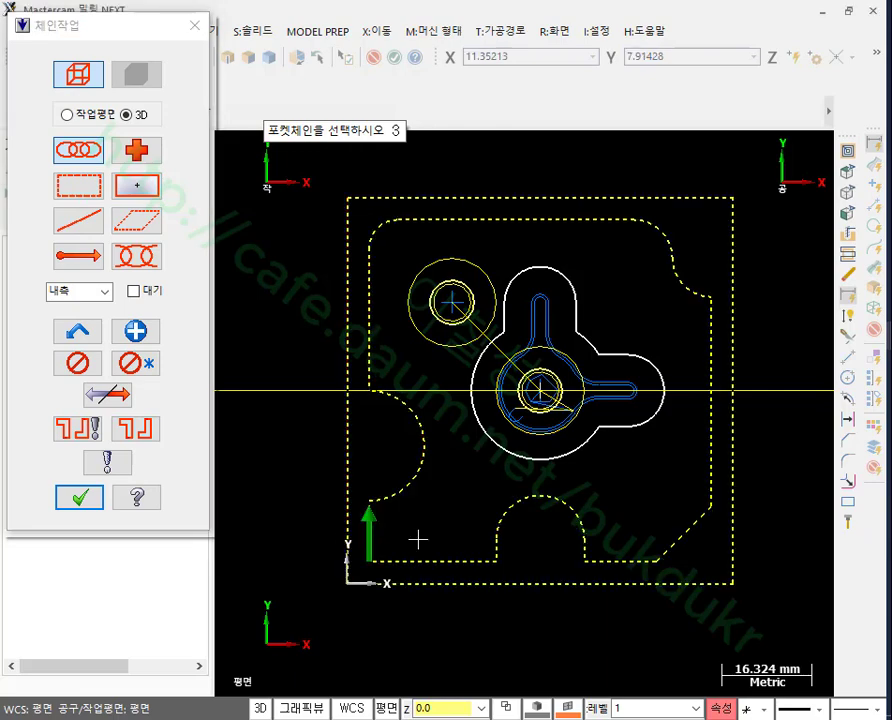
click(79, 497)
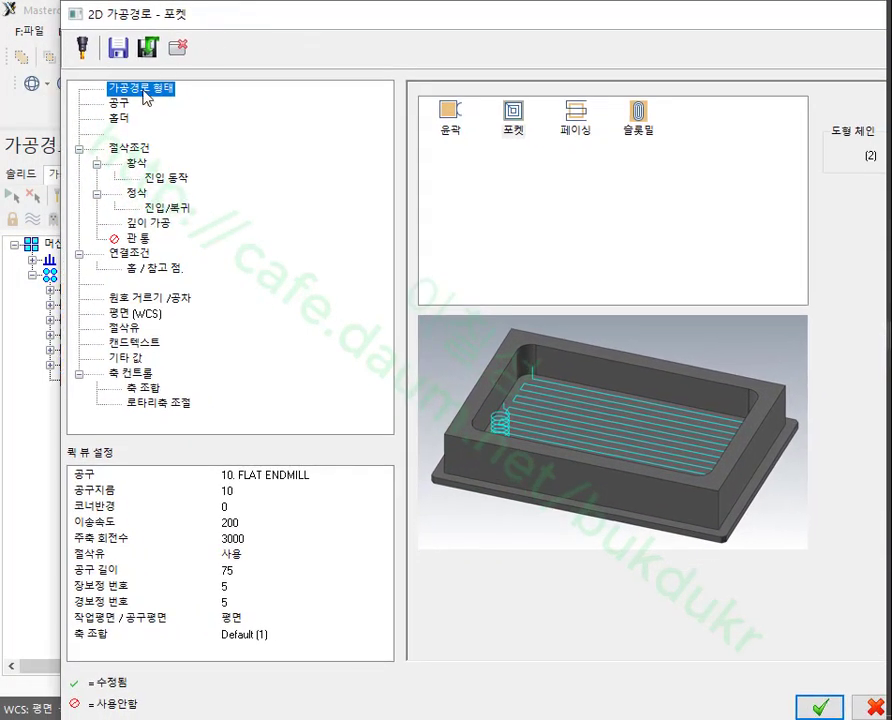
Step: Set the pocket type to facing with a 60% (6.0) overlap, an approach distance of 6 and an exit distance of 6
click(118, 103)
click(130, 148)
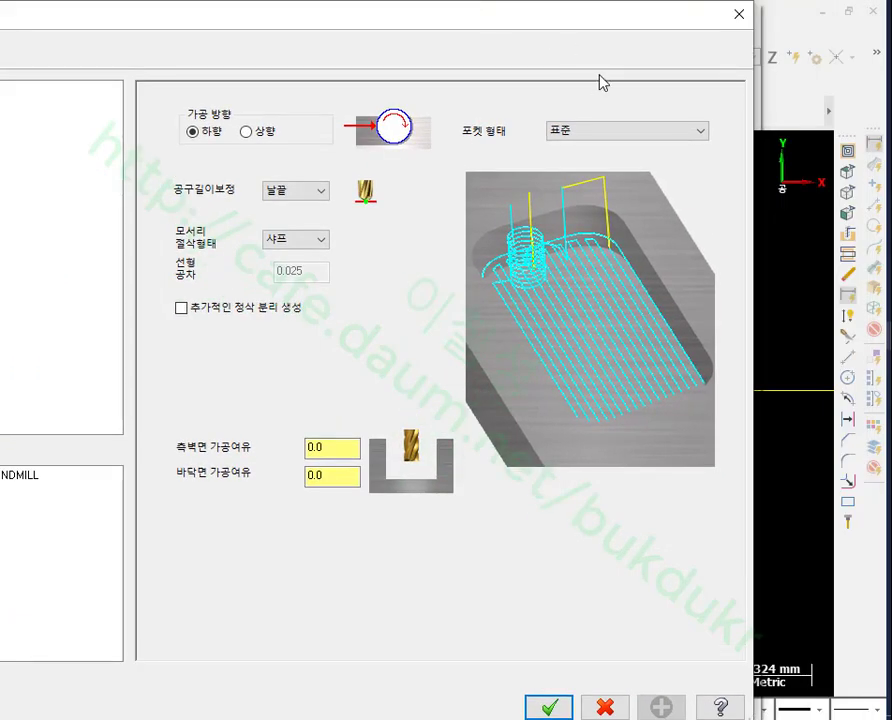
click(870, 130)
click(874, 160)
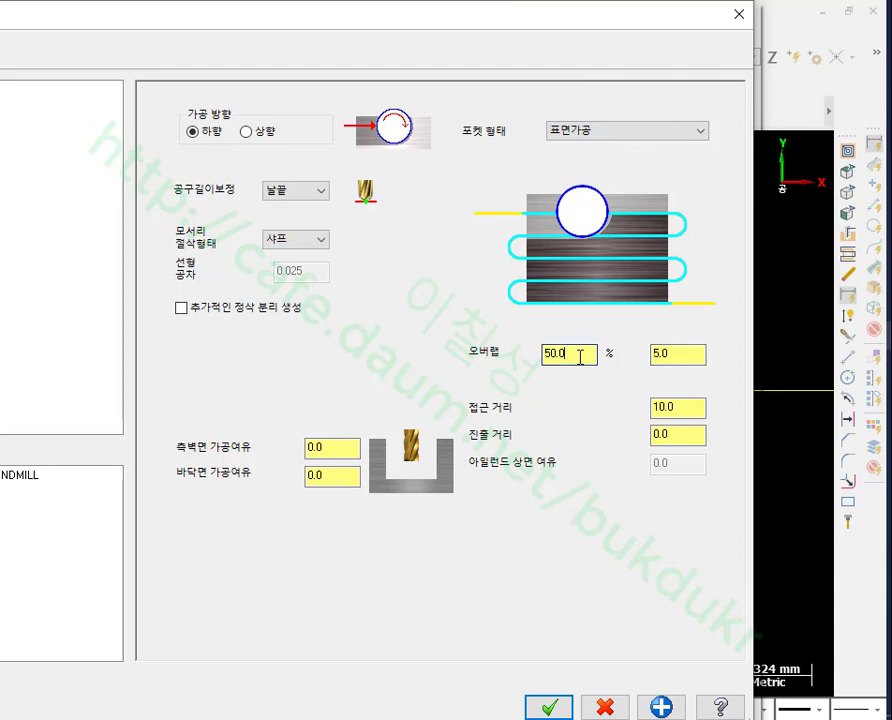
click(685, 355)
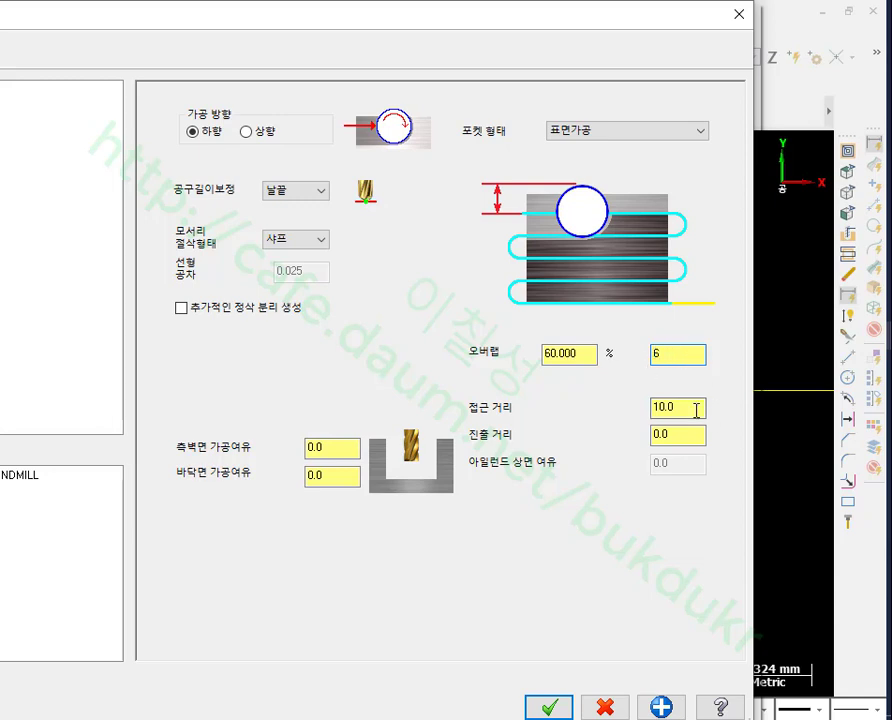
key(Tab)
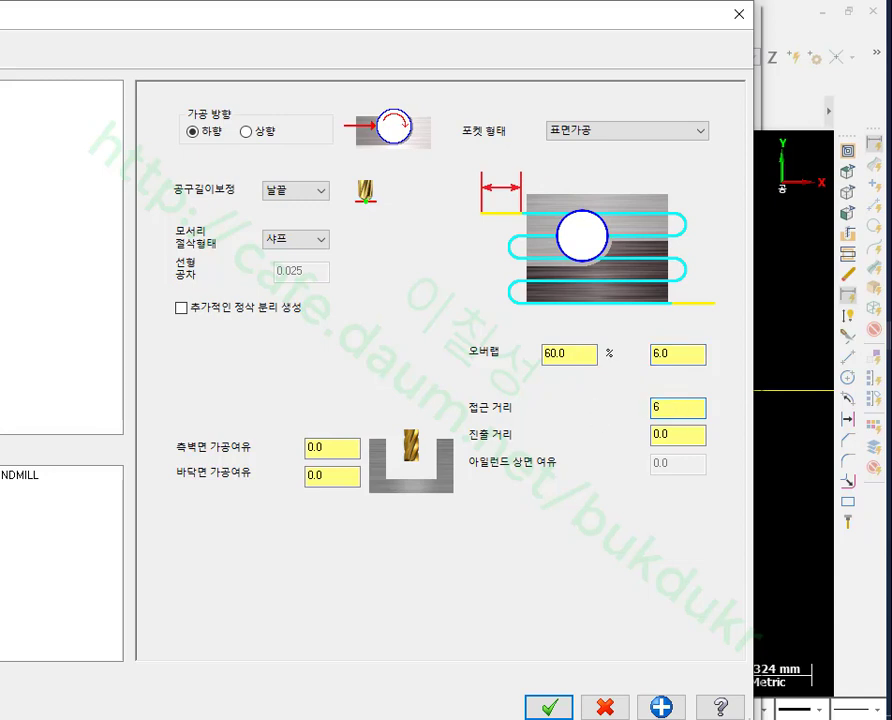
key(Tab)
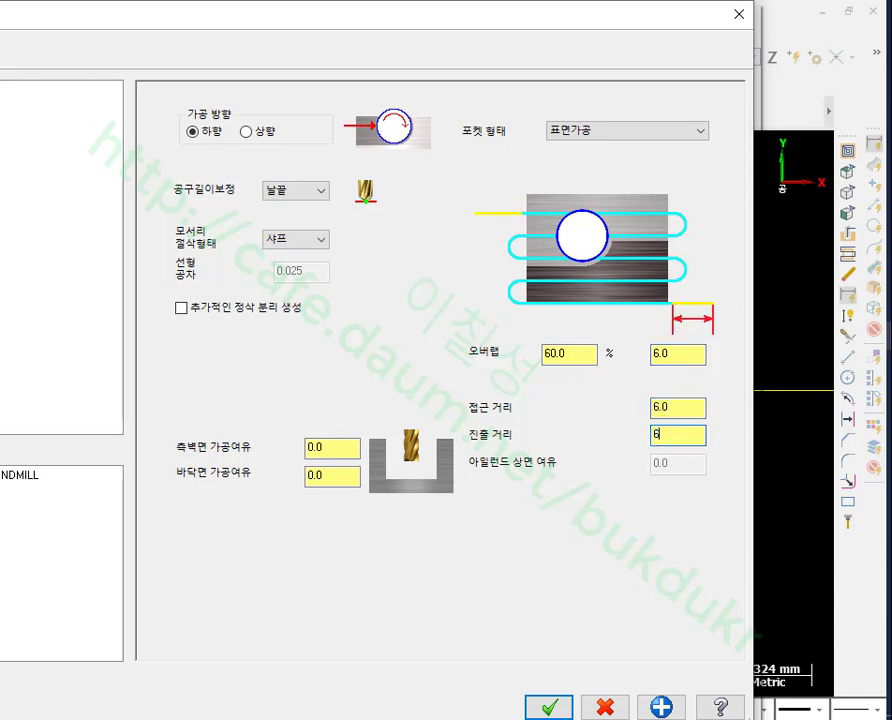
text(6)
Step: Turn off inside-to-outside roughing and outer boundary finishing, then check the lead-in/out and depth cut settings
drag(310, 24, 668, 42)
click(236, 184)
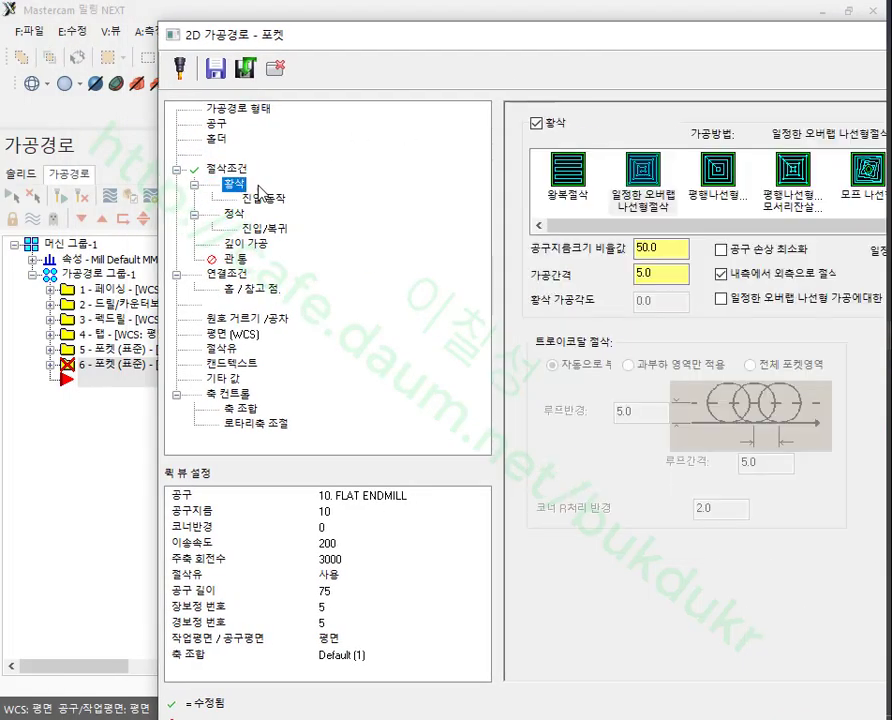
click(722, 273)
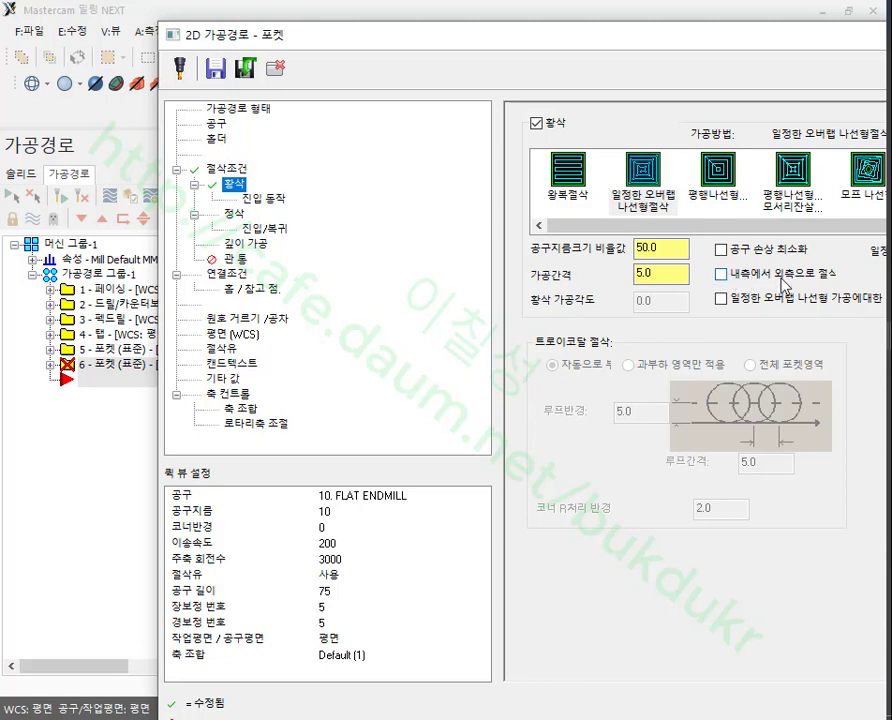
click(262, 199)
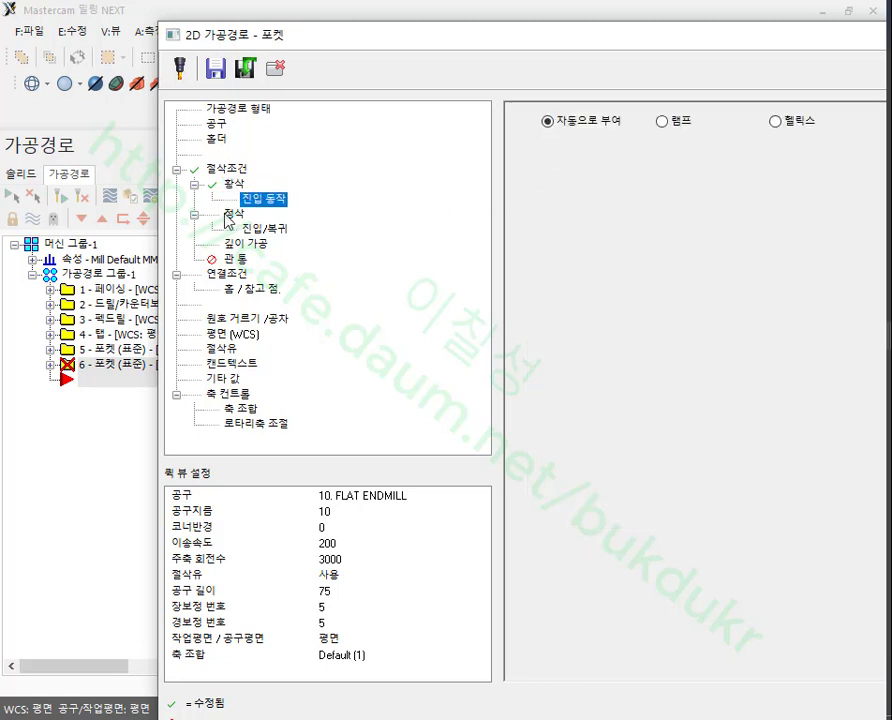
click(231, 215)
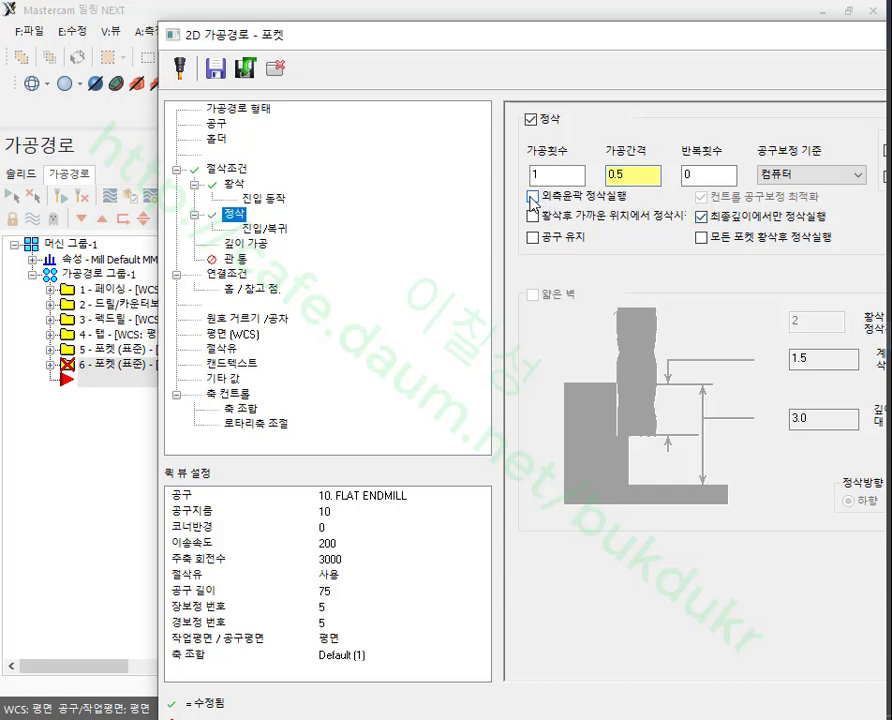
click(264, 230)
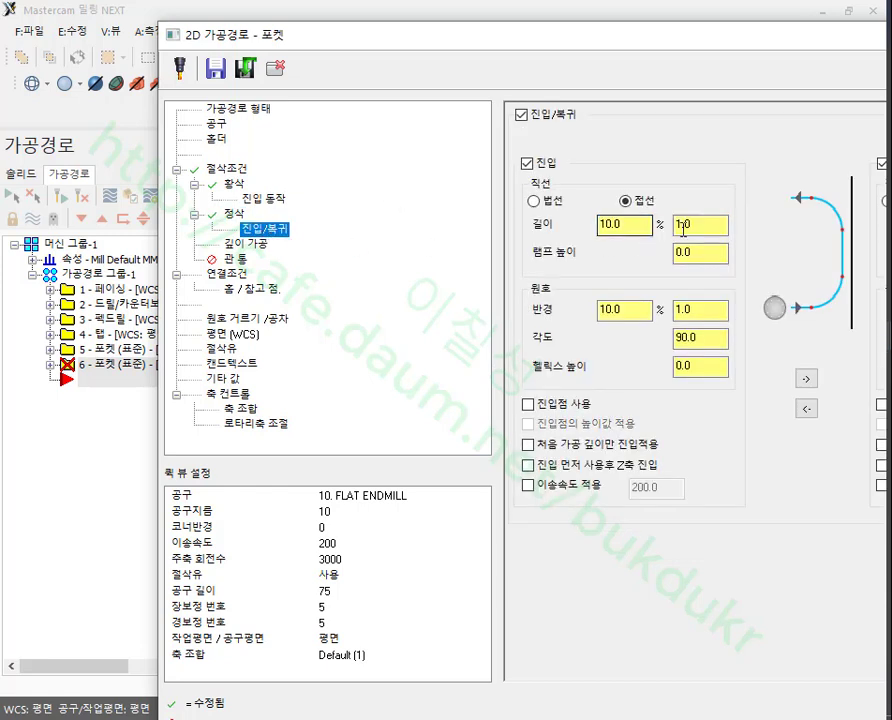
click(257, 250)
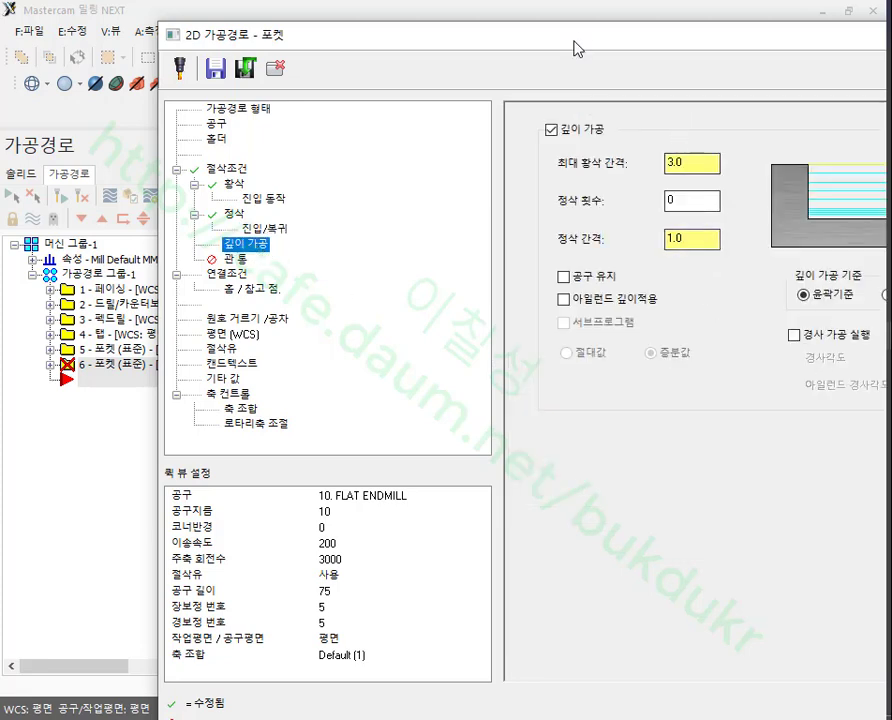
Step: Set the facing pocket's absolute top of stock to 0 and absolute depth to -7, and generate the toolpath
drag(588, 34, 465, 21)
click(110, 262)
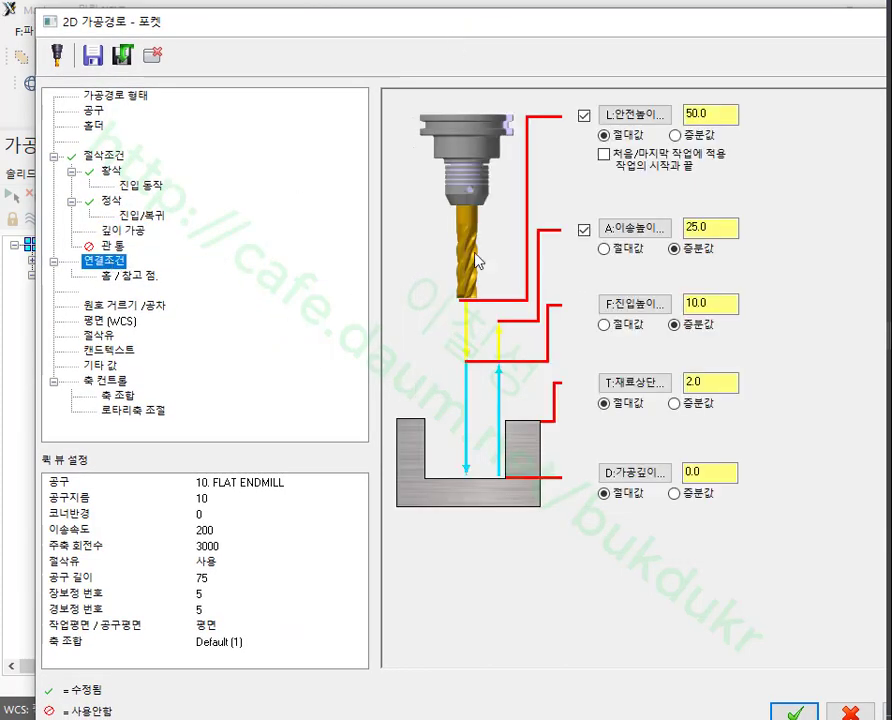
click(723, 383)
double_click(723, 383)
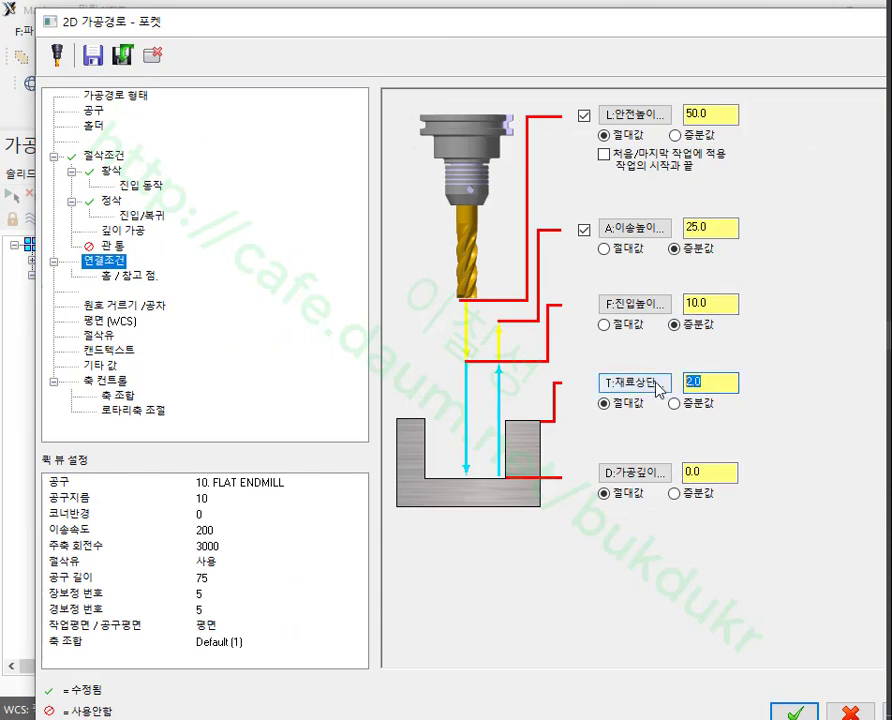
double_click(708, 474)
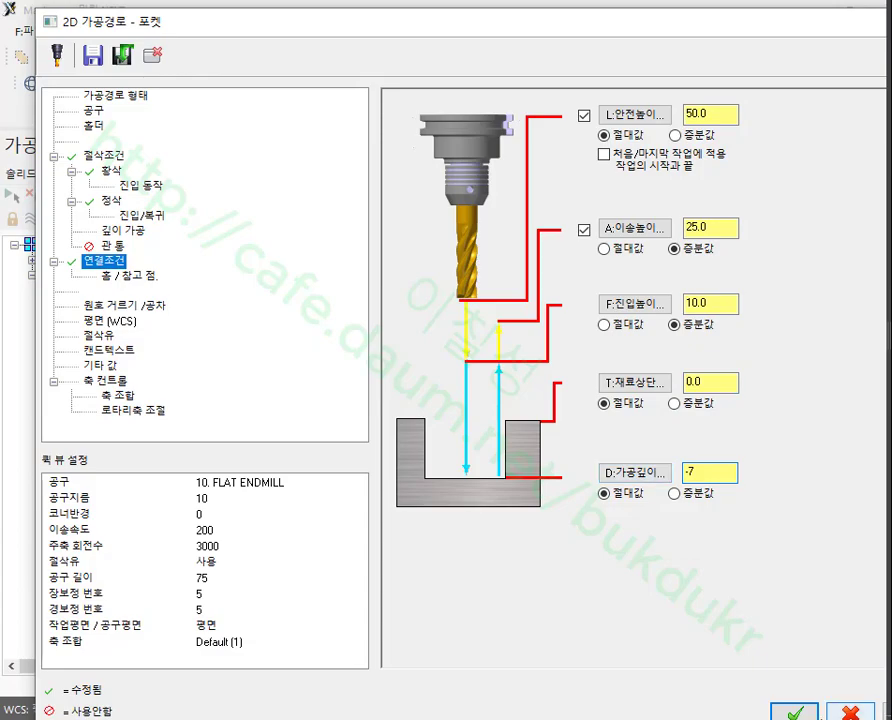
key(Return)
Step: Backplot the facing pocket operation from start to end in the isometric view
scroll(456, 231, down, 1)
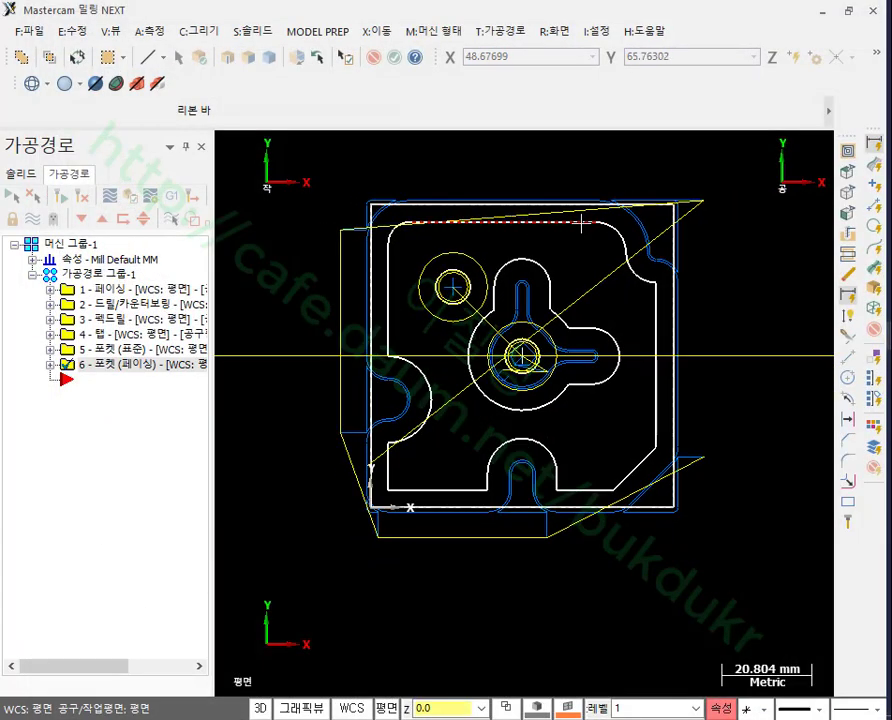
right_click(583, 226)
click(654, 419)
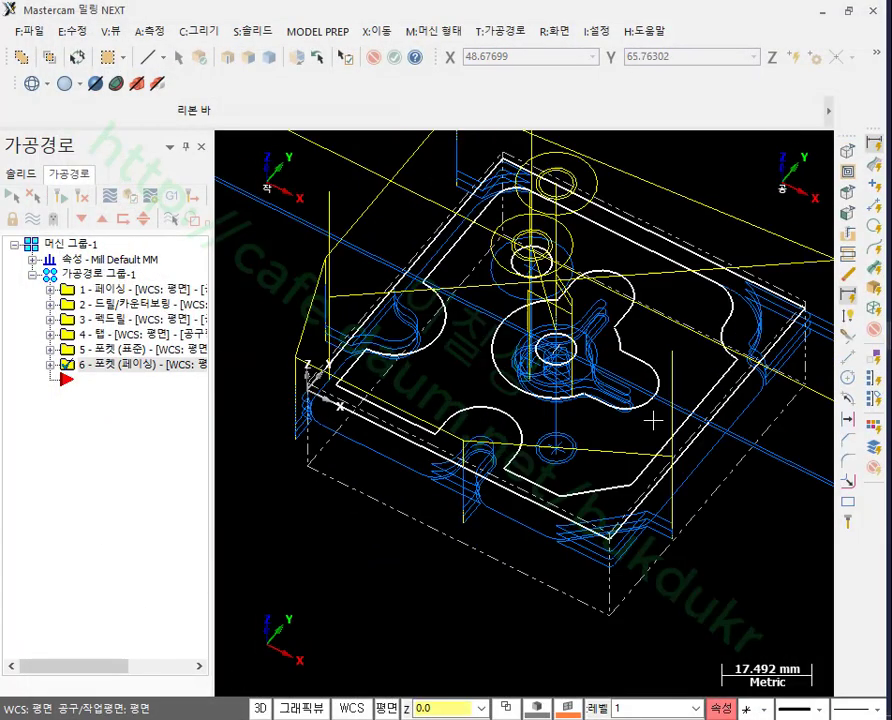
click(50, 365)
click(95, 424)
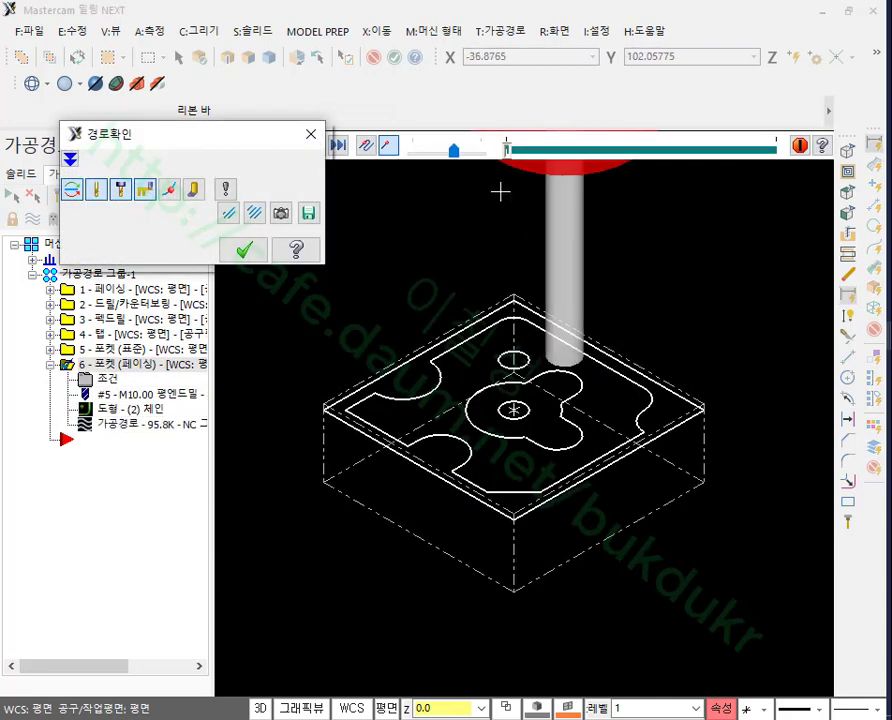
mouse_move(507, 150)
mouse_down()
mouse_move(691, 174)
mouse_move(715, 187)
mouse_move(797, 191)
mouse_up()
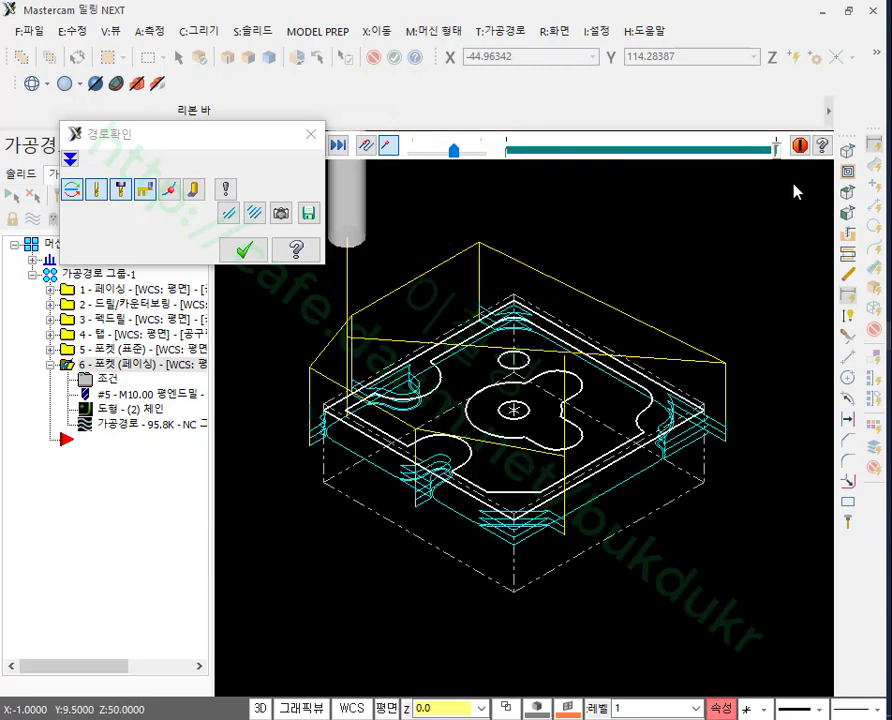
Step: Examine the facing pocket's backplotted depth passes around the plate's front edge notch and corner, and close the backplot
scroll(474, 488, up, 4)
scroll(676, 516, up, 2)
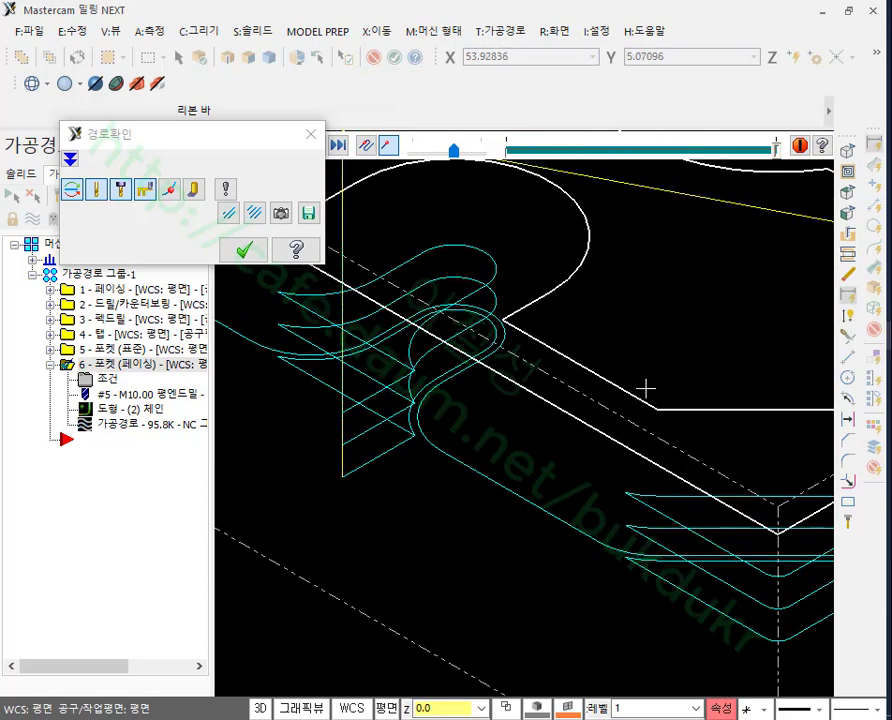
mouse_move(505, 535)
mouse_down()
mouse_move(527, 327)
mouse_move(624, 444)
mouse_move(530, 528)
mouse_up()
right_click(715, 205)
click(757, 404)
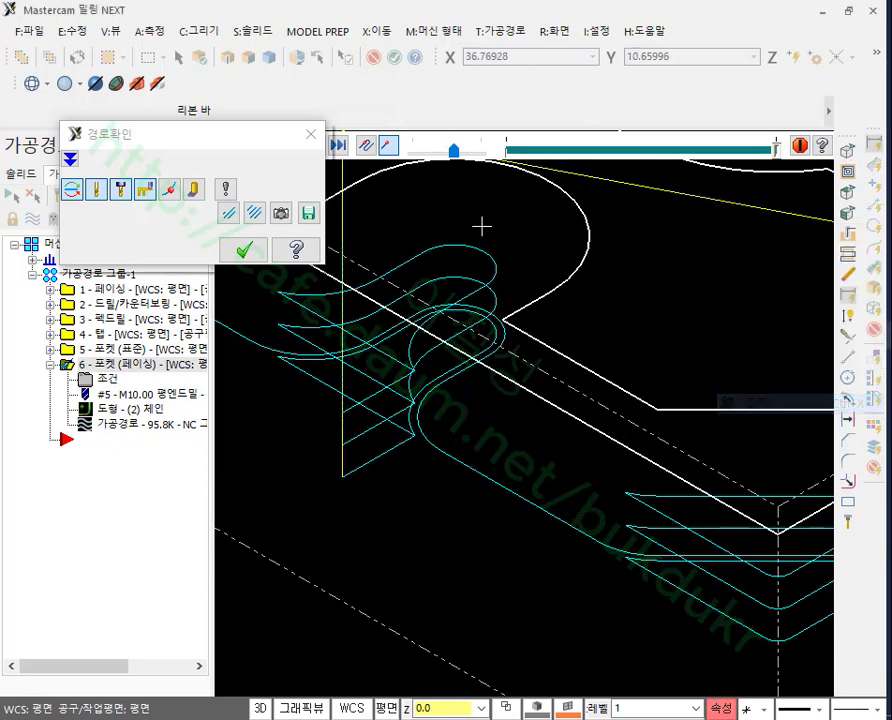
click(245, 251)
Step: Set the facing pocket's overlap to 7 (70%) in its cutting parameters and regenerate the toolpath
click(107, 382)
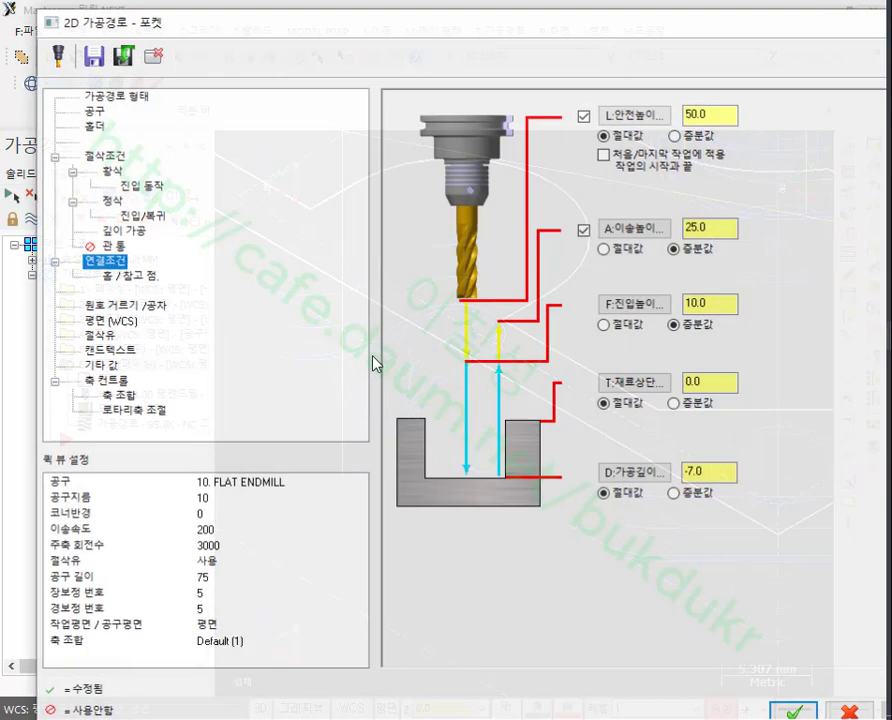
click(110, 155)
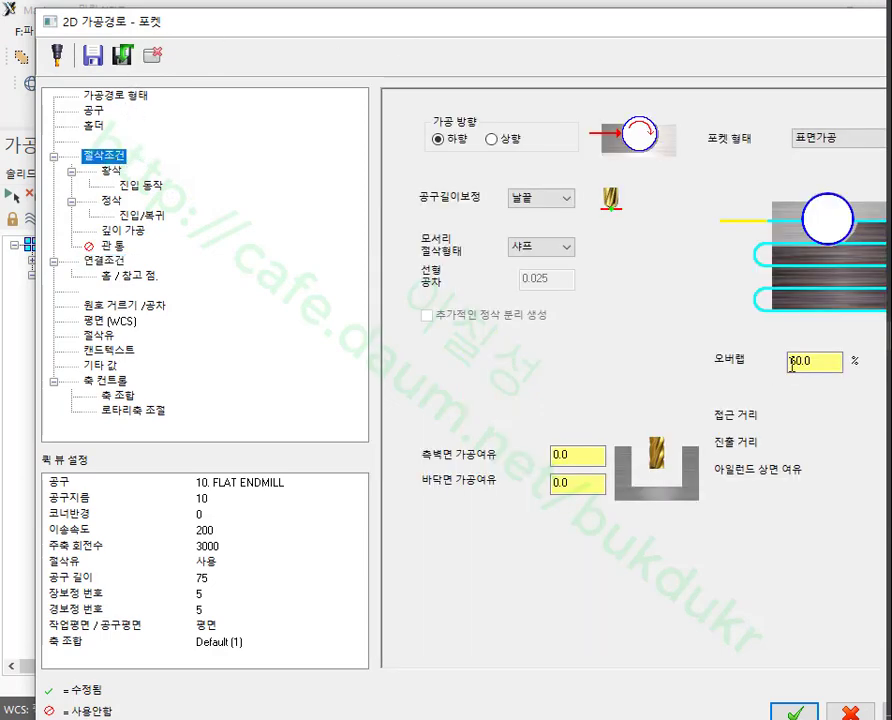
drag(797, 37, 475, 36)
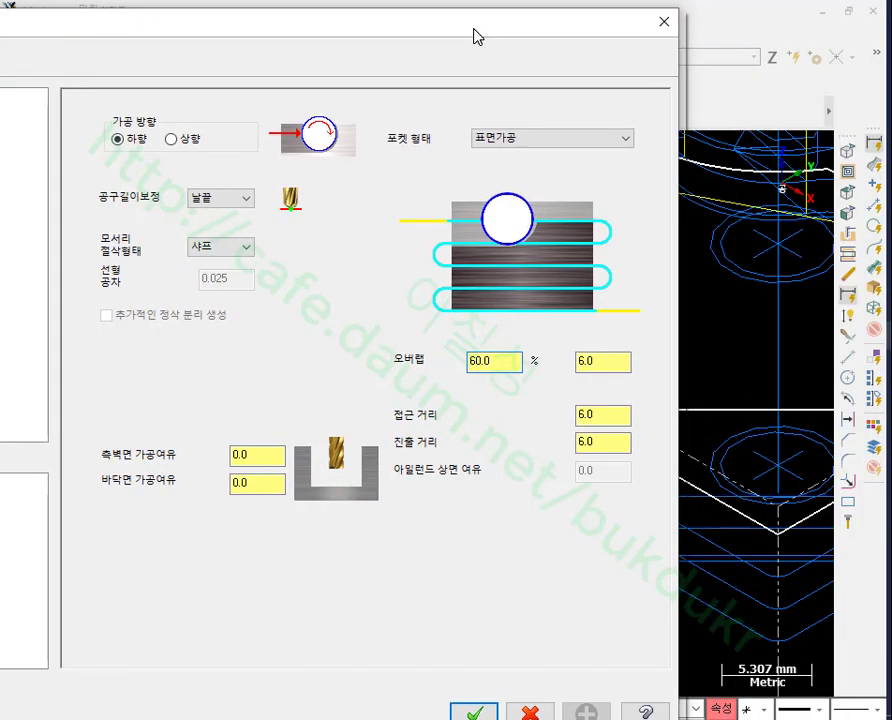
click(598, 367)
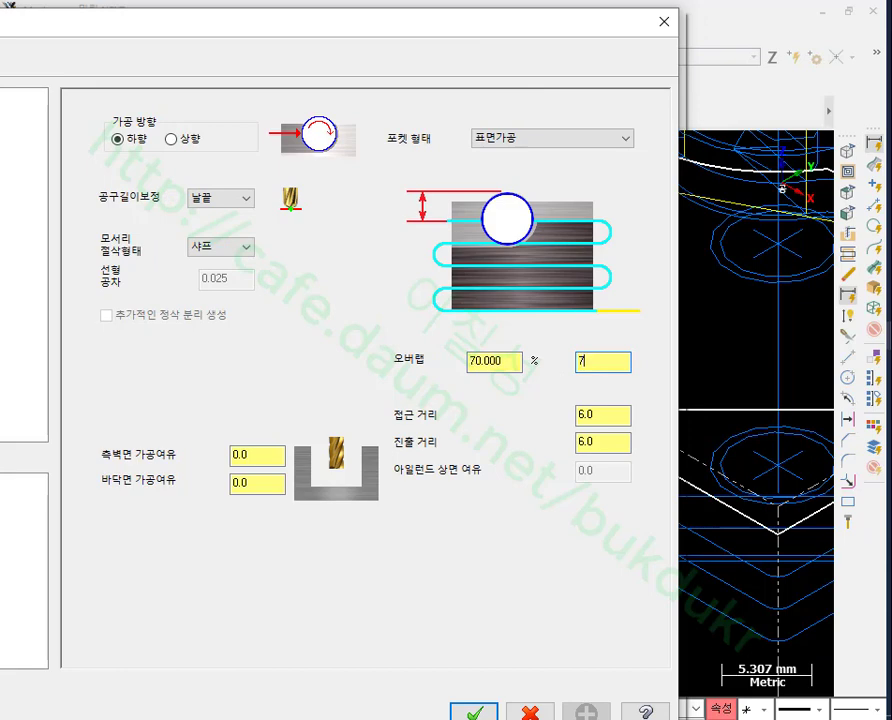
text(7)
click(474, 711)
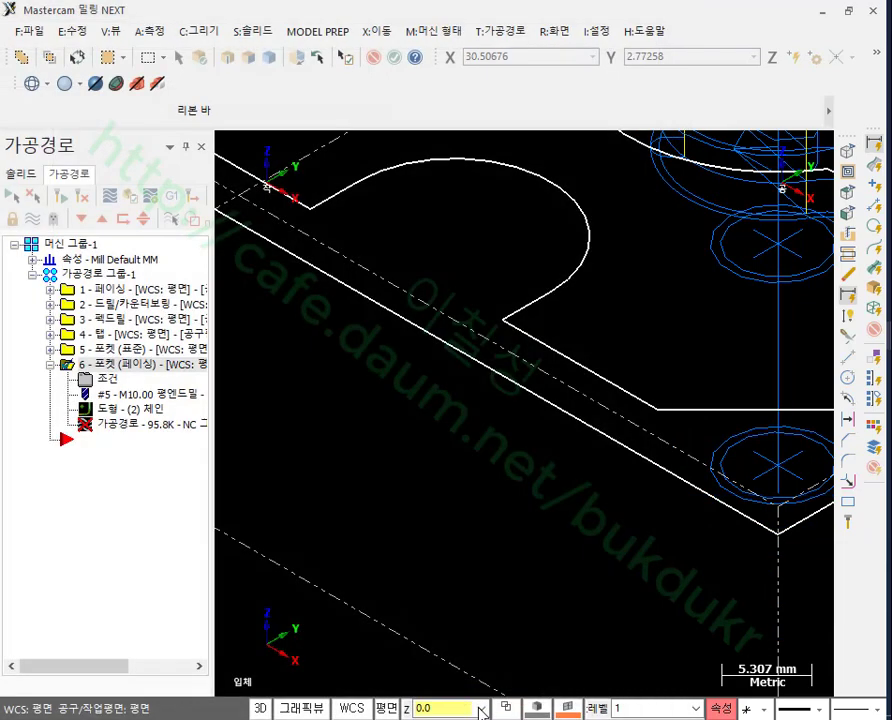
click(60, 196)
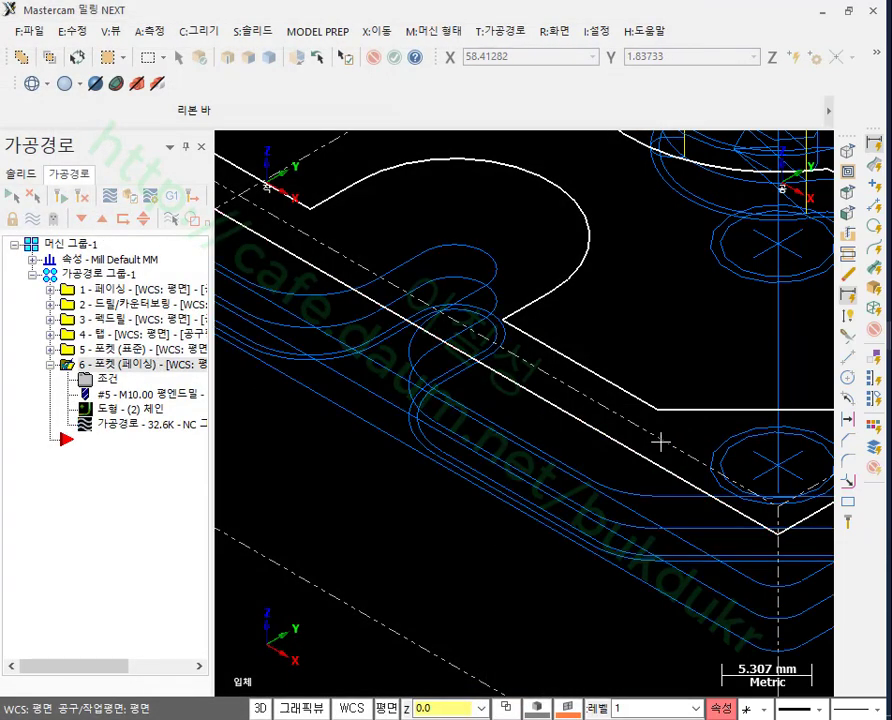
Step: Switch to the top view and backplot the start of the regenerated facing pocket toolpath
scroll(660, 440, down, 2)
right_click(506, 172)
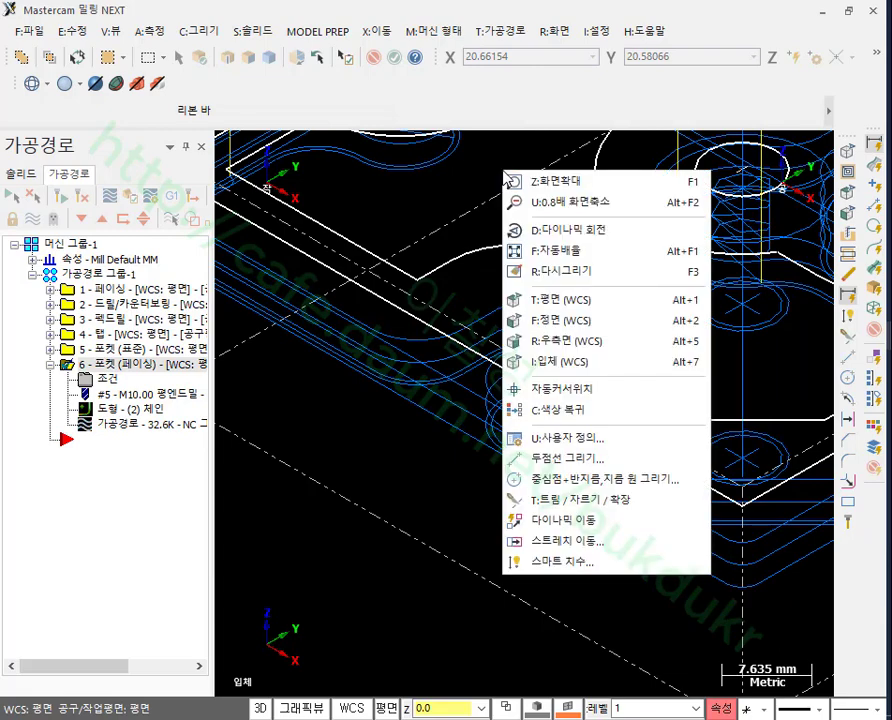
click(566, 302)
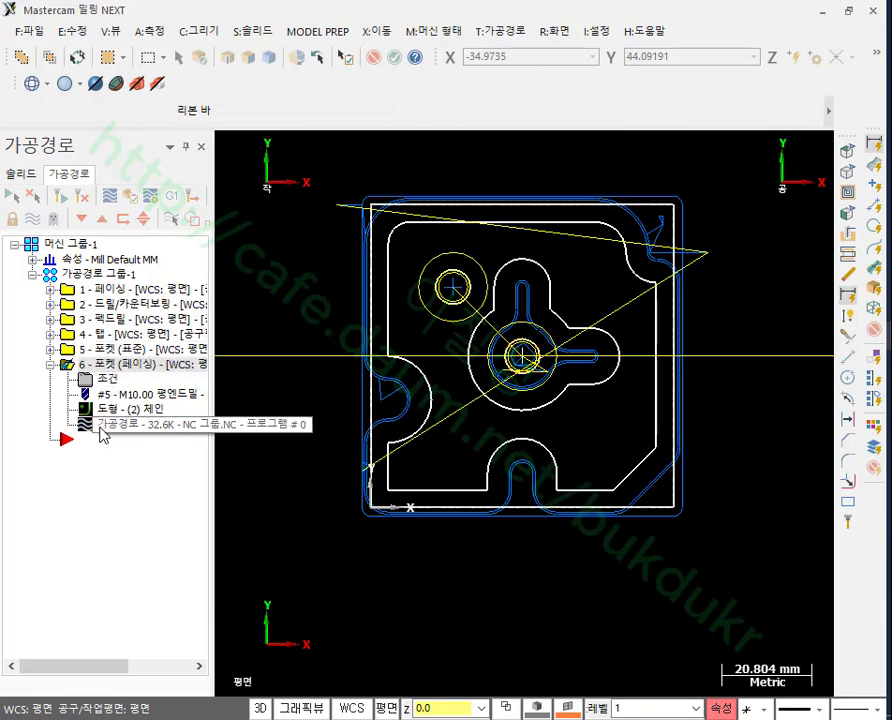
click(103, 432)
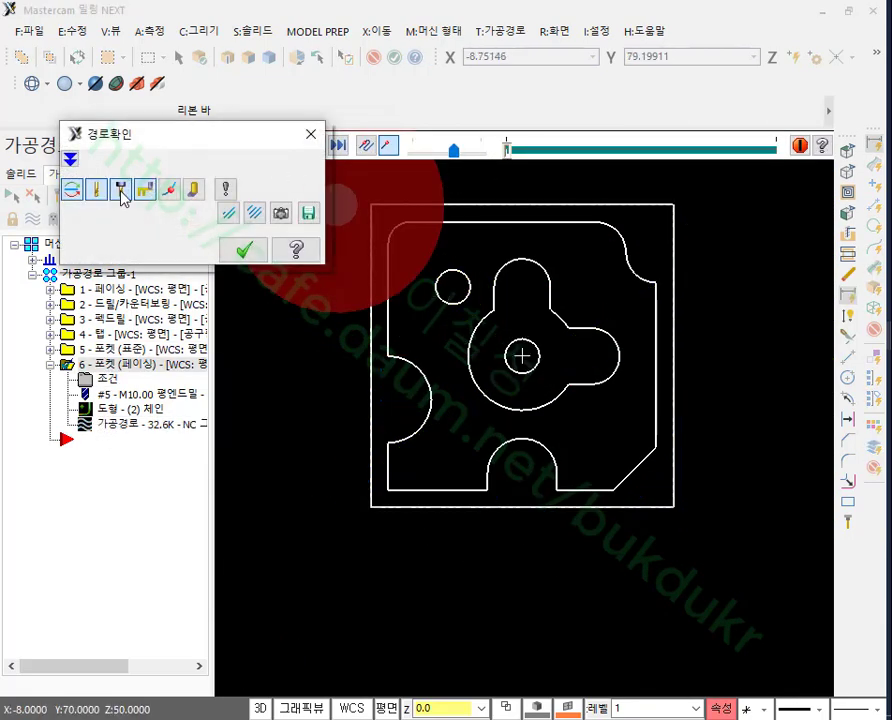
drag(512, 152, 540, 150)
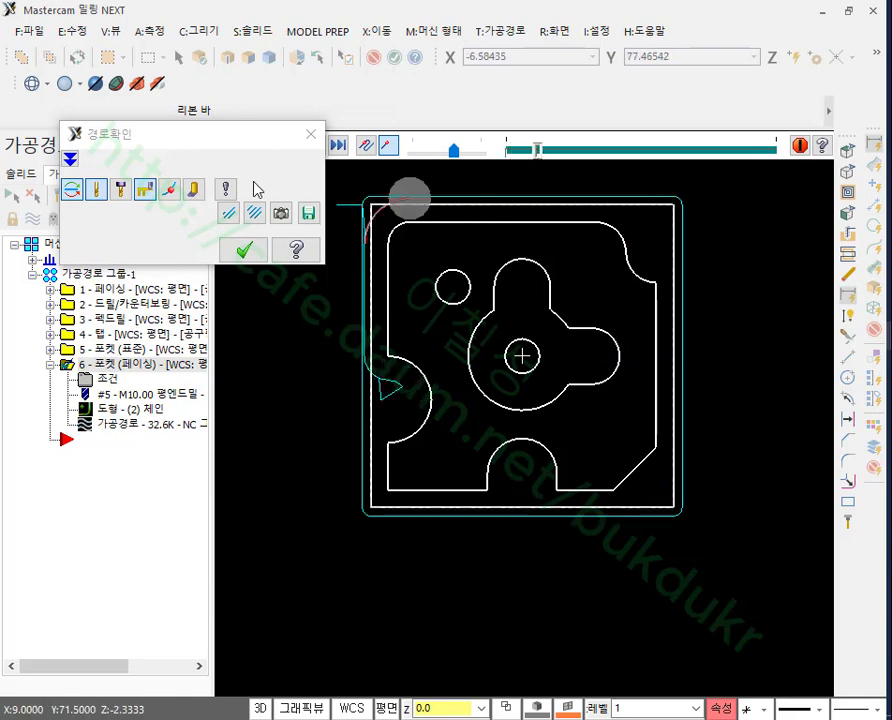
Step: Shade the tool's swept area, run the facing pocket backplot to its end, and check the notches for uncut material
click(252, 214)
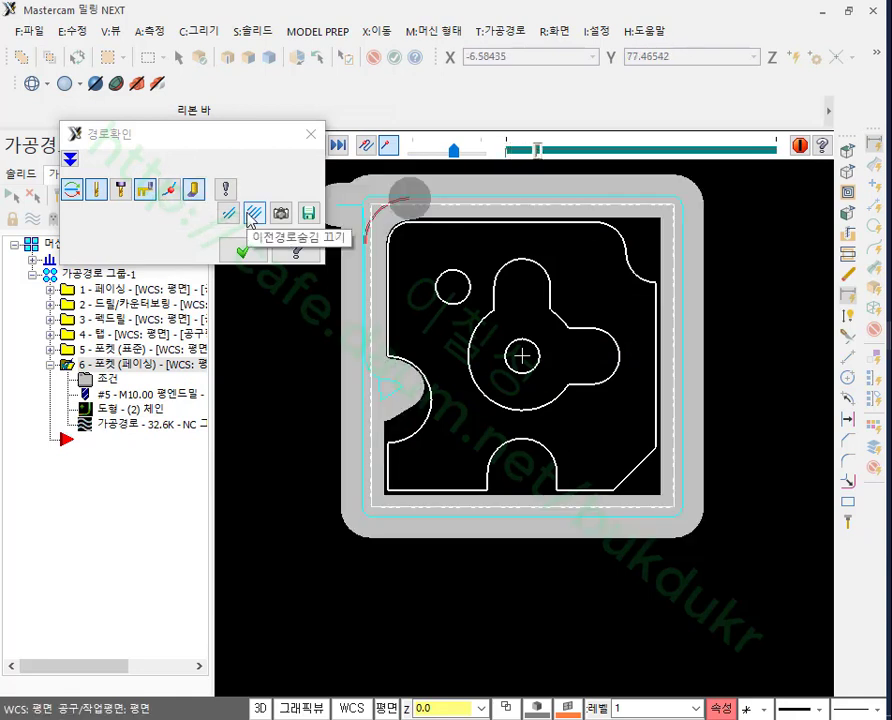
drag(537, 150, 604, 157)
drag(614, 152, 776, 157)
scroll(440, 430, up, 3)
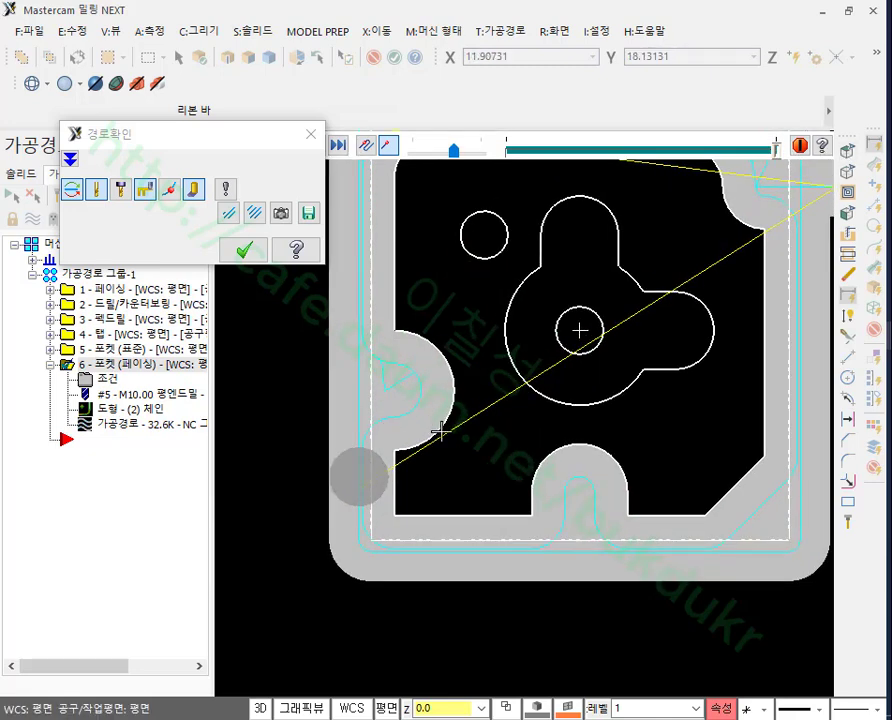
scroll(436, 436, down, 3)
click(244, 250)
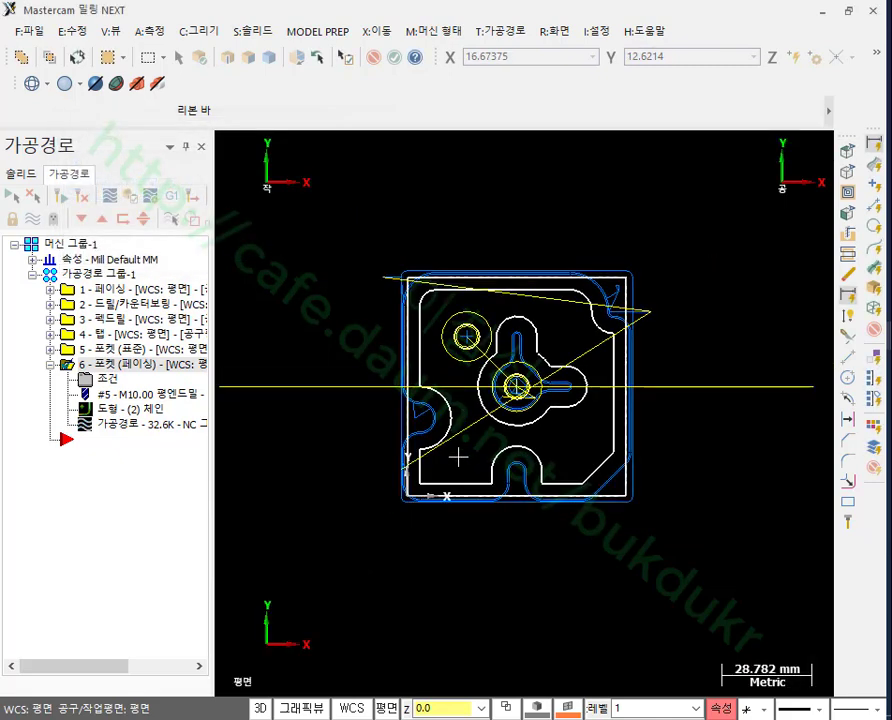
Step: Select all operations in toolpath group 1 and check their cycle time in the backplot information
click(109, 275)
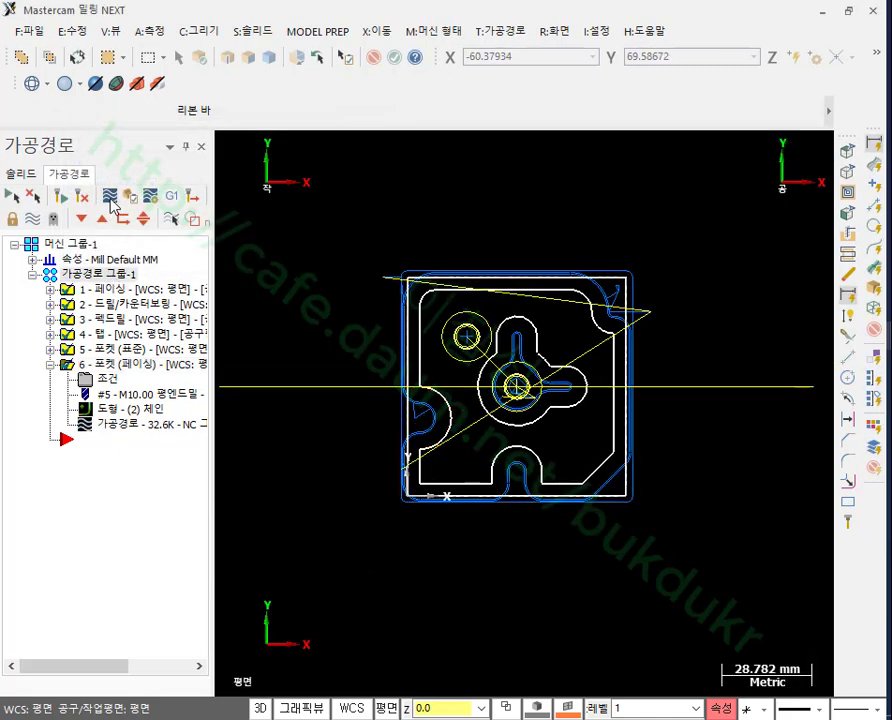
click(110, 197)
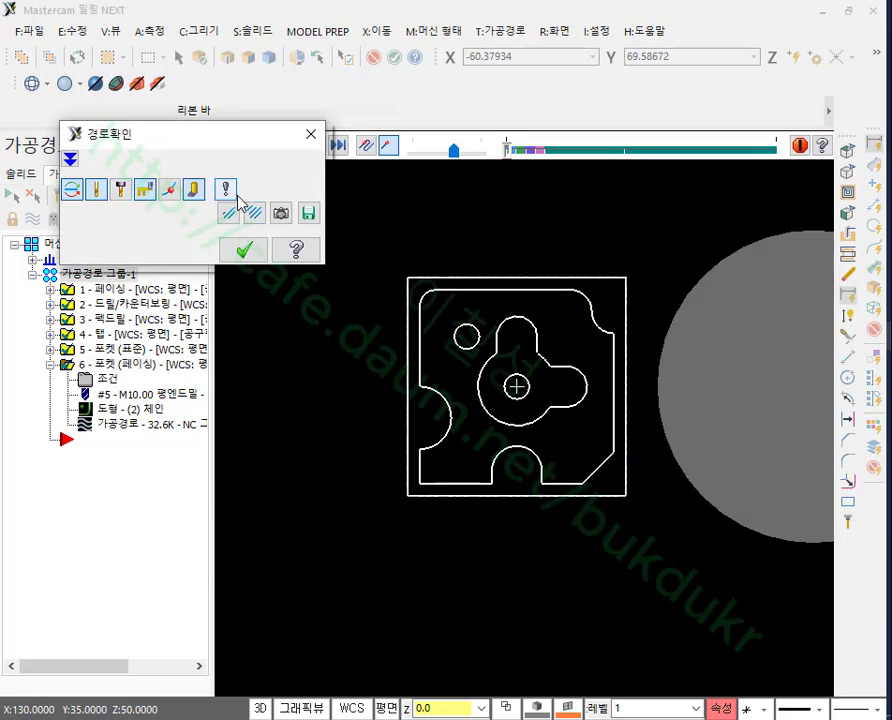
click(70, 160)
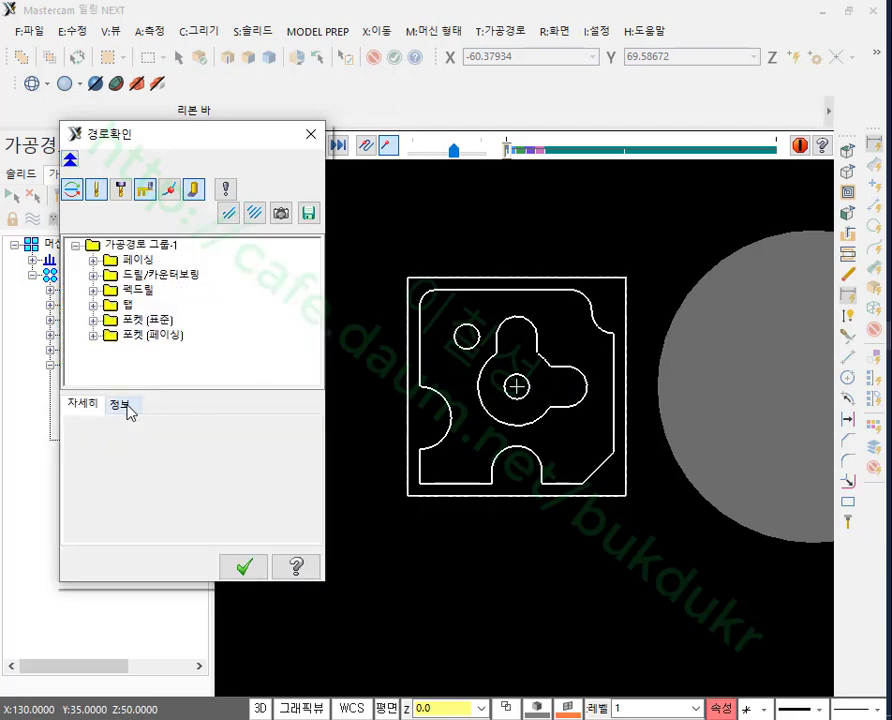
click(120, 405)
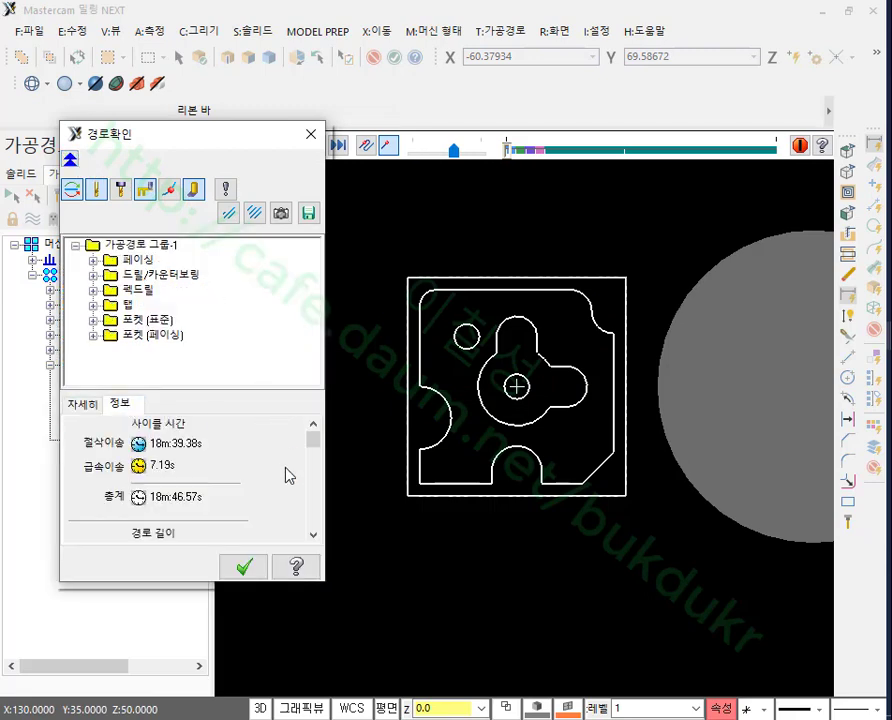
click(245, 568)
Step: Switch to the isometric view and run the solid verification of all six operations
scroll(330, 425, down, 1)
right_click(430, 152)
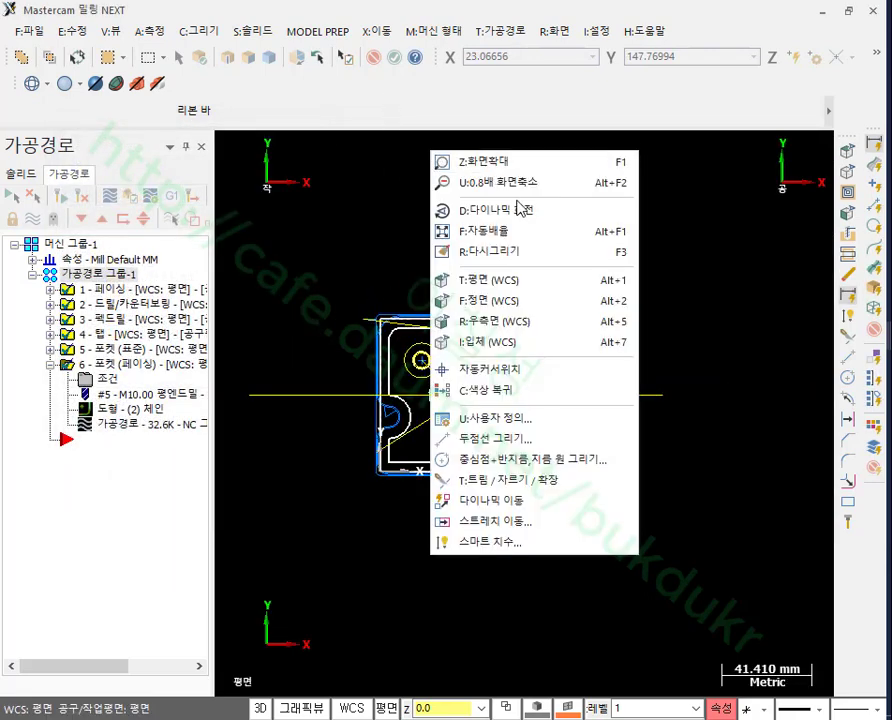
click(506, 342)
scroll(441, 504, down, 2)
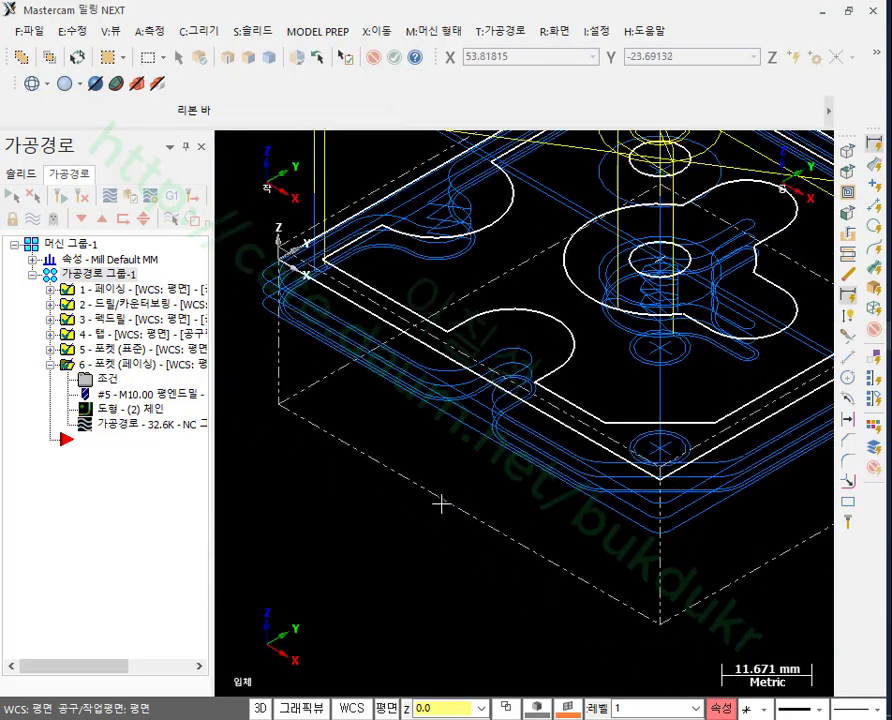
scroll(441, 504, down, 2)
scroll(618, 275, up, 1)
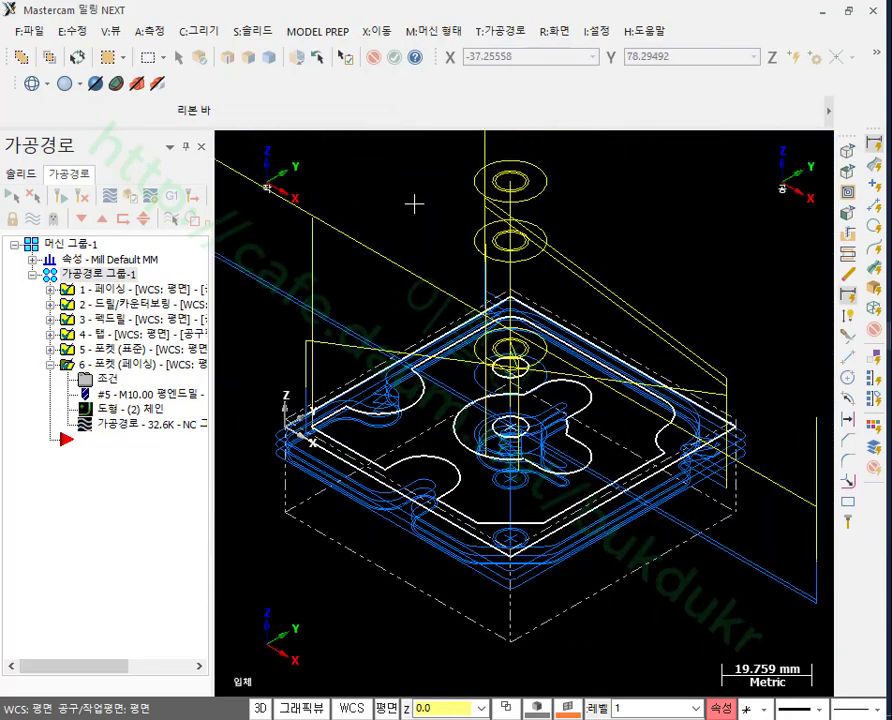
click(130, 196)
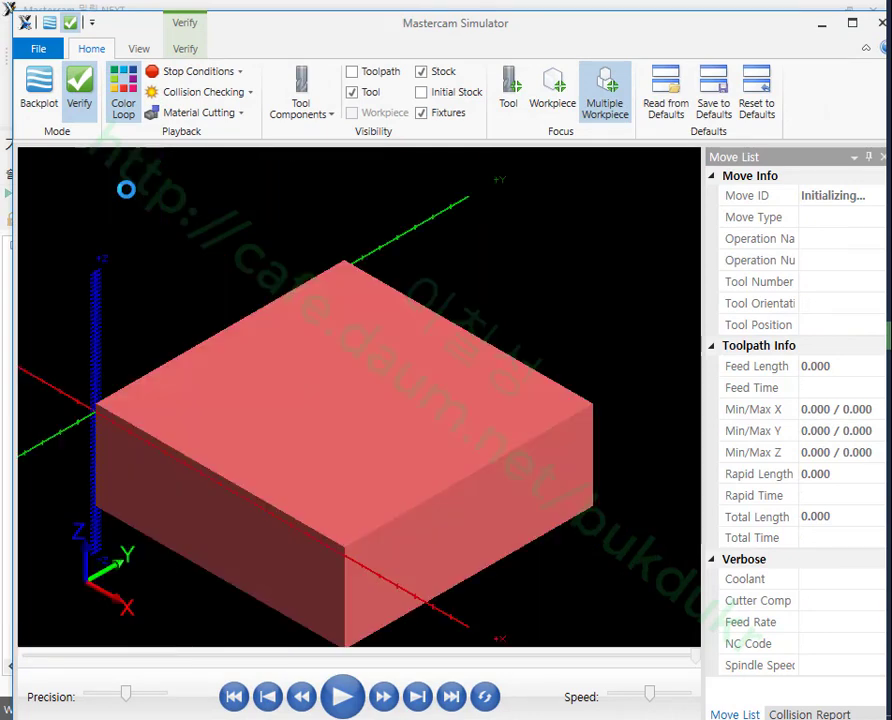
click(342, 697)
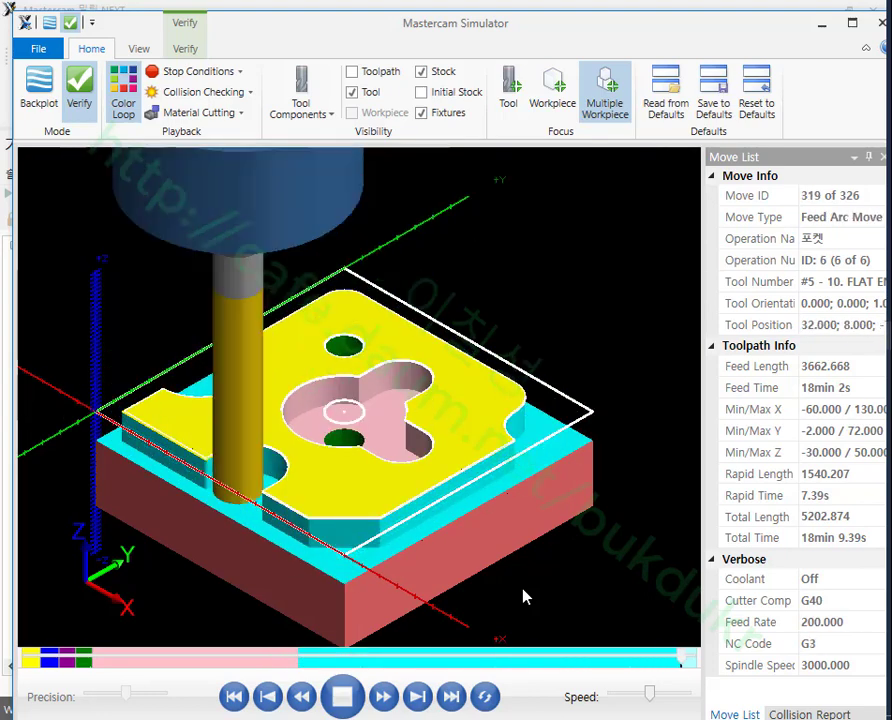
Step: Examine the simulated plate's outer profile, central pocket and holes, and put the simulator away
scroll(386, 446, down, 1)
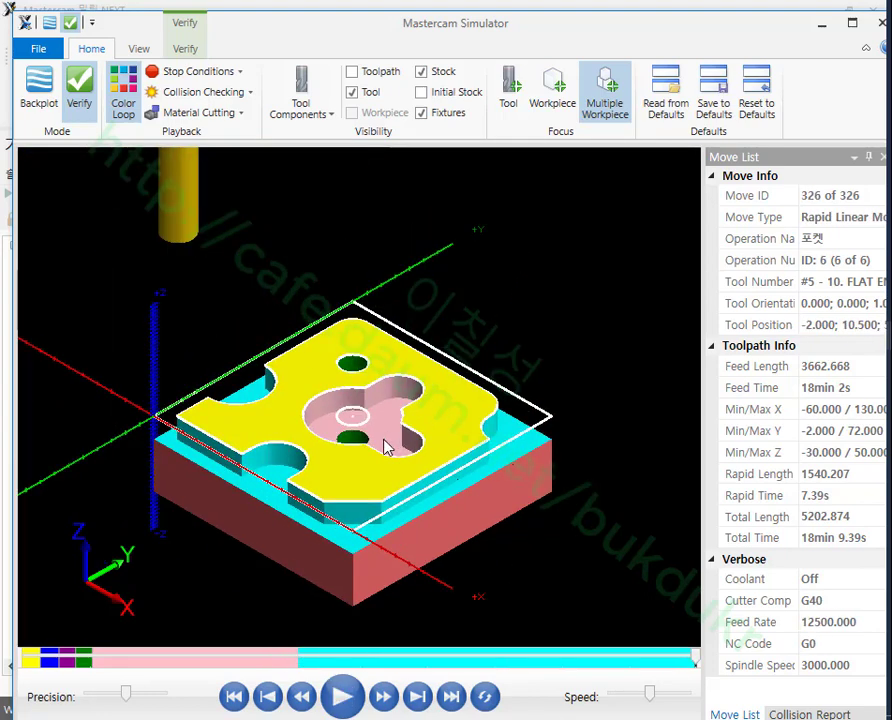
scroll(332, 474, up, 4)
scroll(400, 400, down, 2)
scroll(398, 396, down, 1)
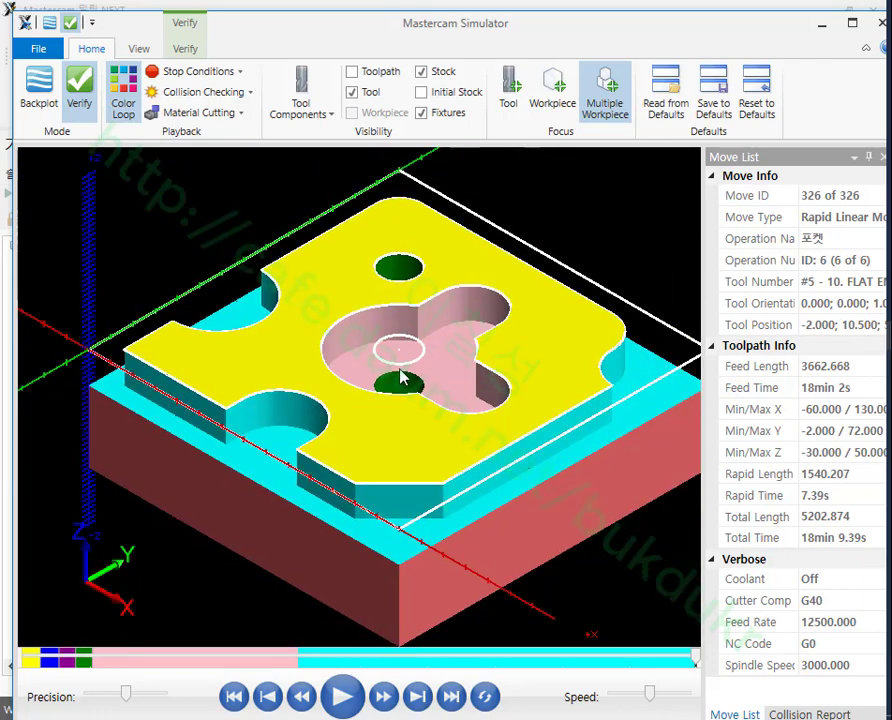
click(824, 24)
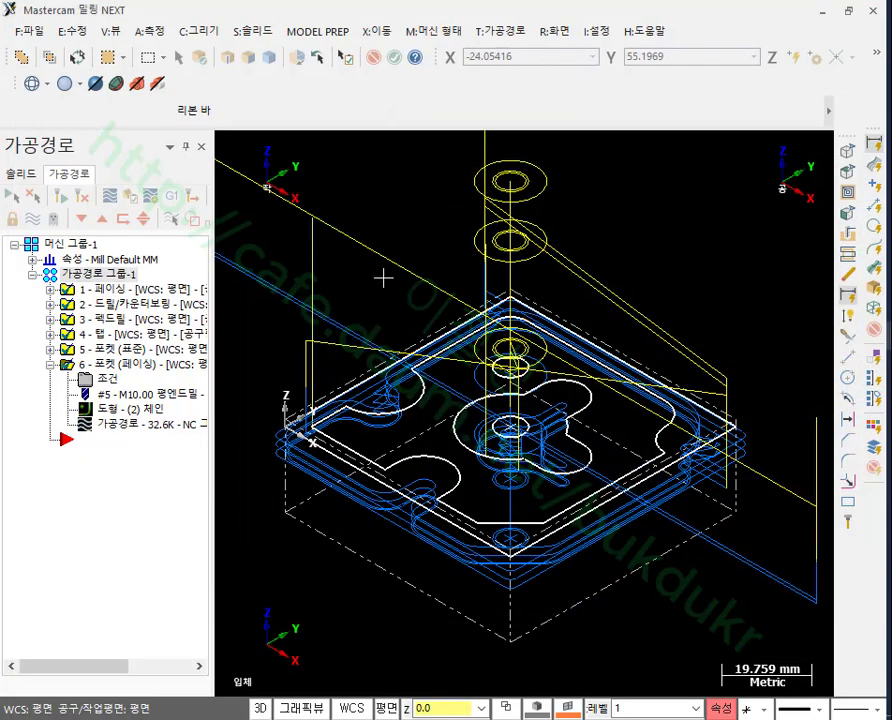
Step: Collapse the facing pocket operation, select all operations in the toolpath group, and hide the toolpath display
scroll(534, 254, down, 1)
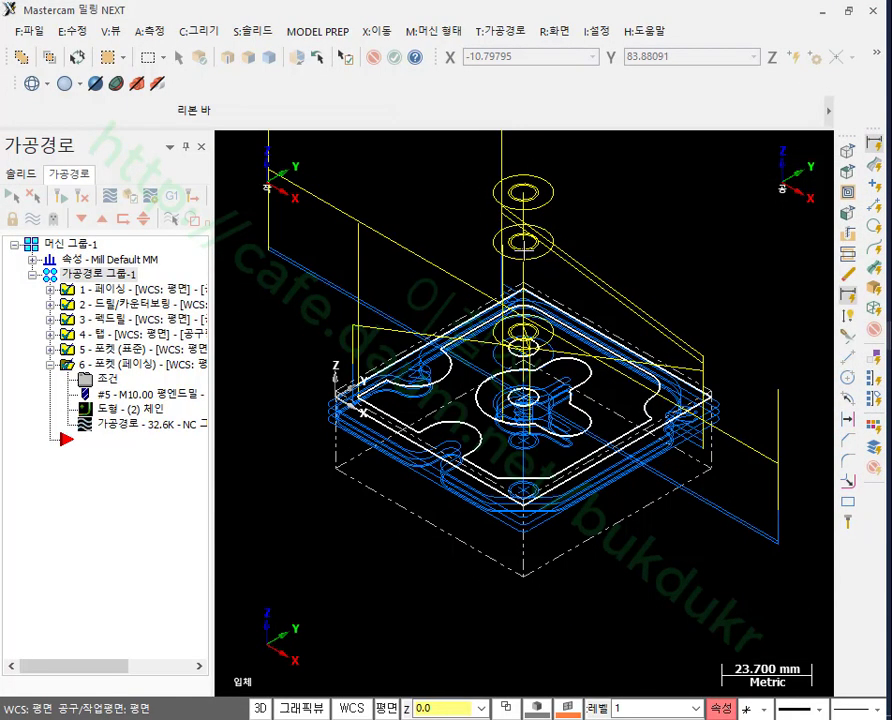
click(130, 308)
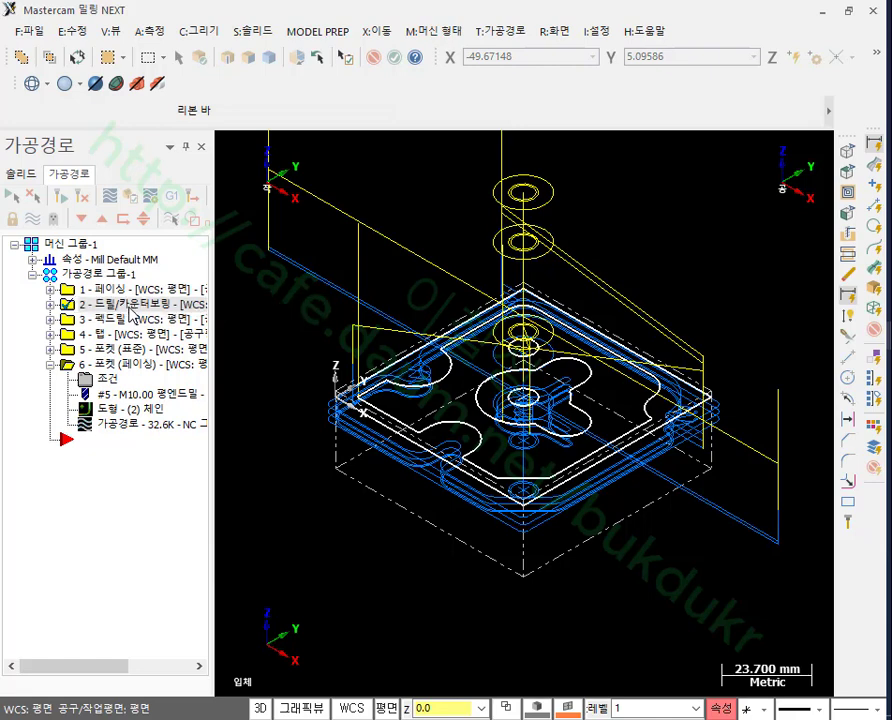
click(50, 365)
scroll(578, 444, up, 2)
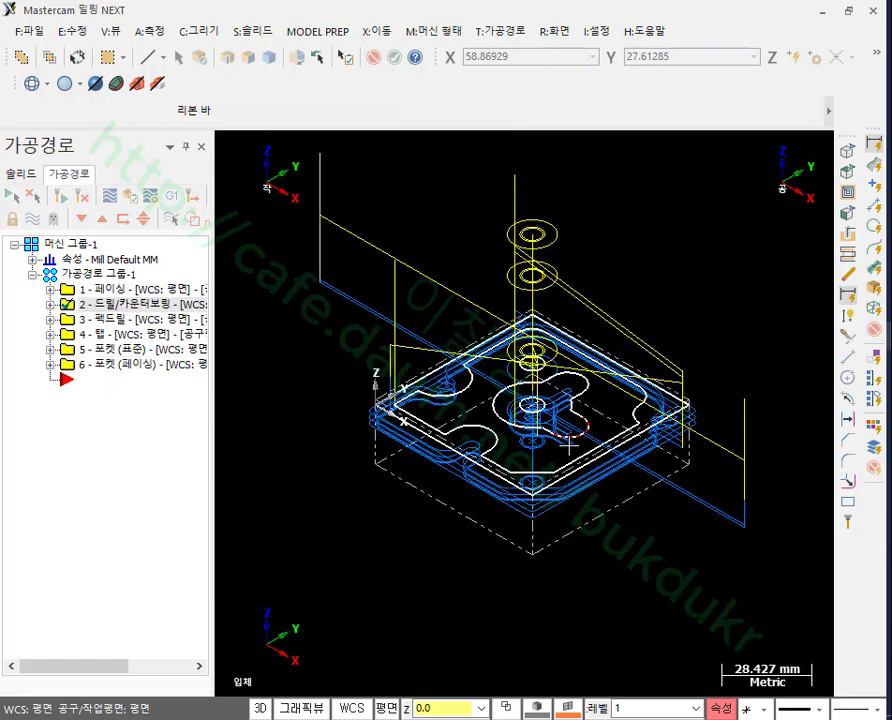
scroll(578, 444, down, 1)
click(72, 274)
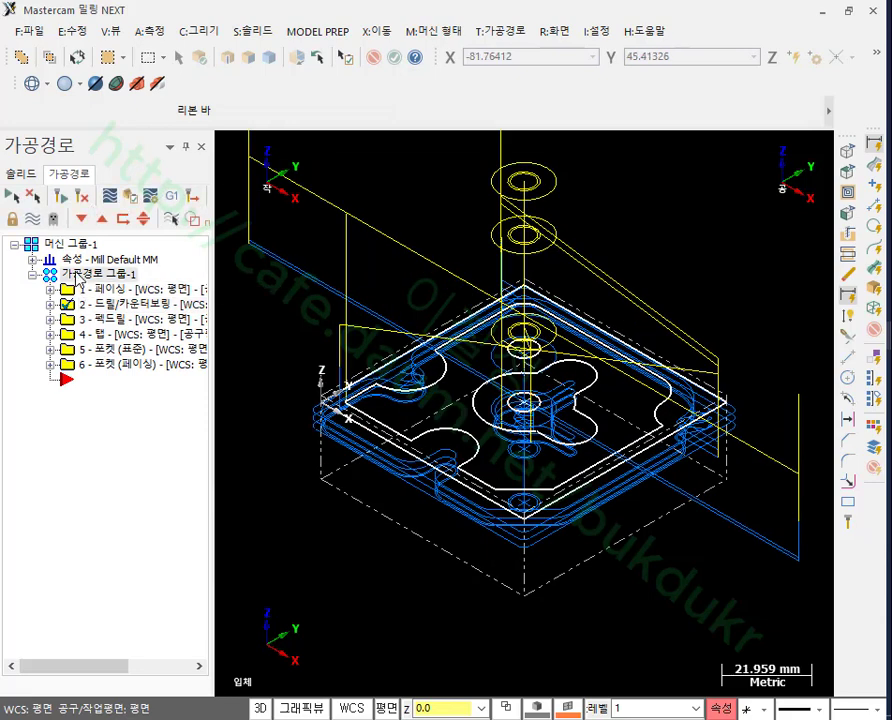
key(alt+t)
scroll(541, 403, up, 2)
scroll(541, 403, up, 1)
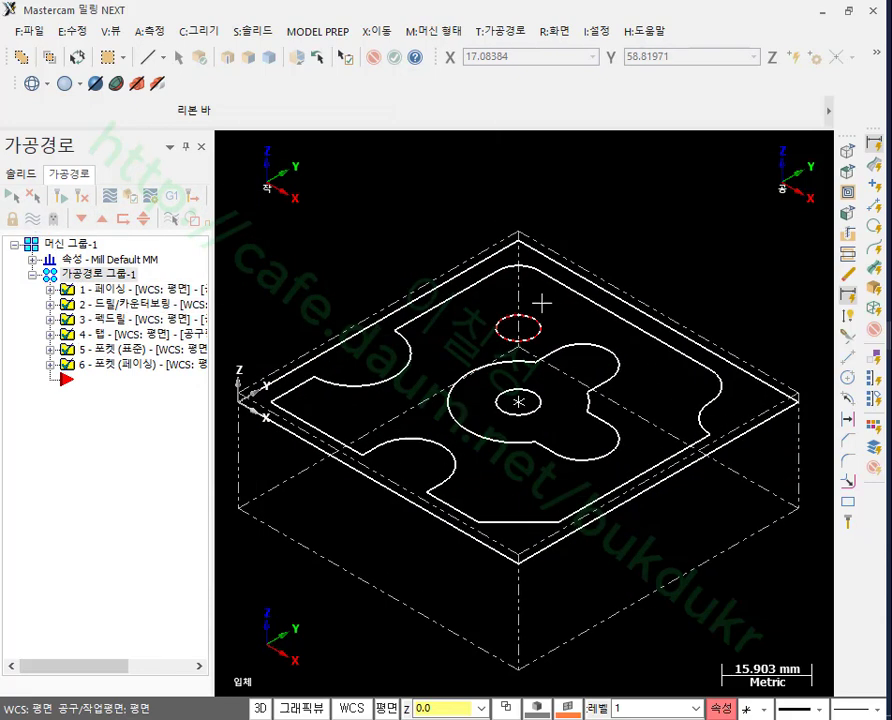
Step: Start a contour toolpath, chain the inner plate profile and the central pocket profile, and reverse the pocket chain's direction
click(515, 31)
click(530, 54)
scroll(629, 200, down, 1)
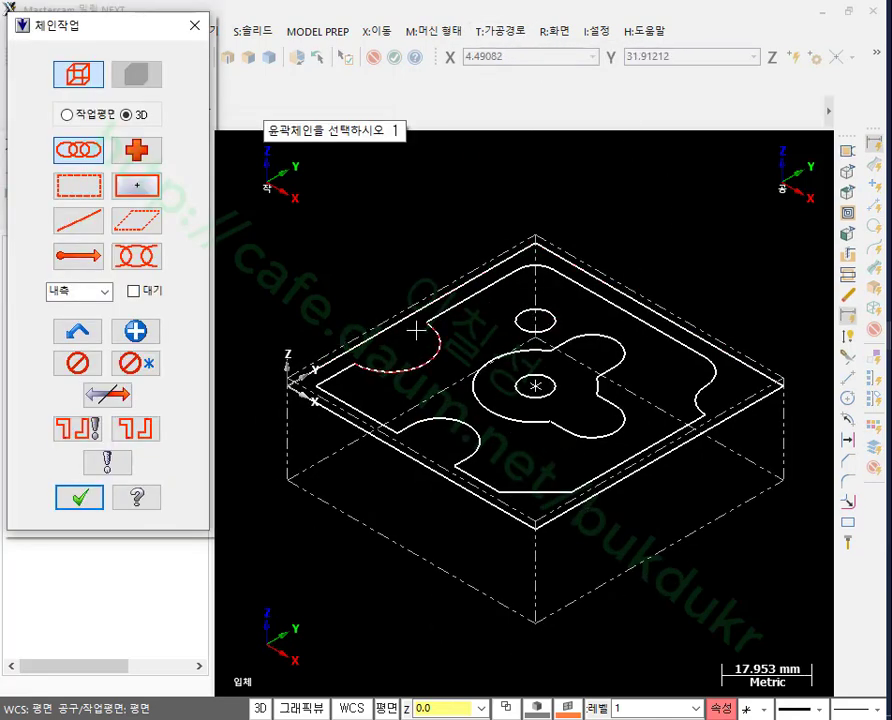
click(338, 372)
click(605, 370)
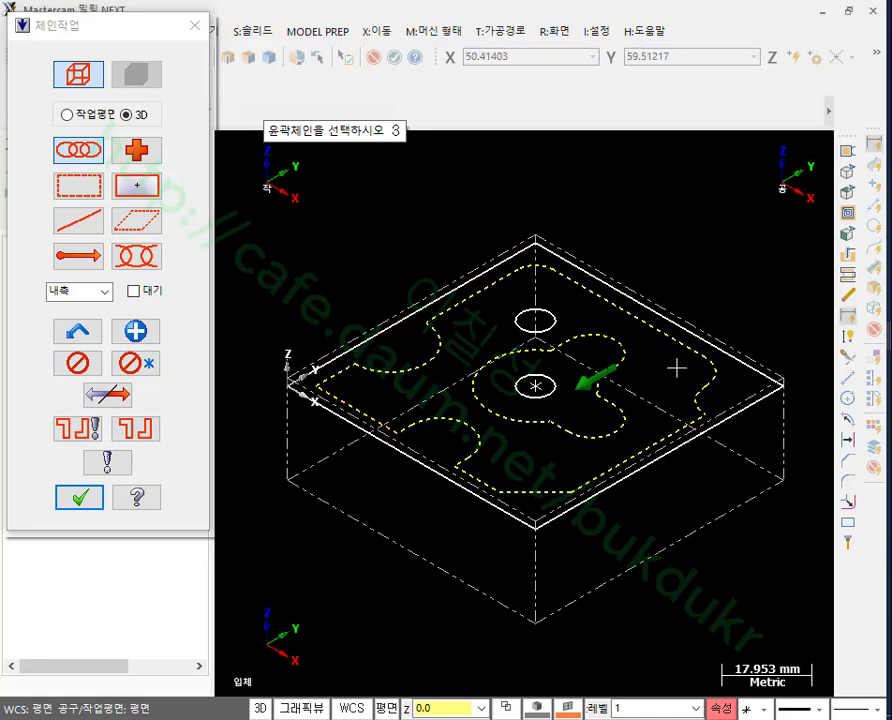
scroll(594, 350, up, 2)
click(118, 393)
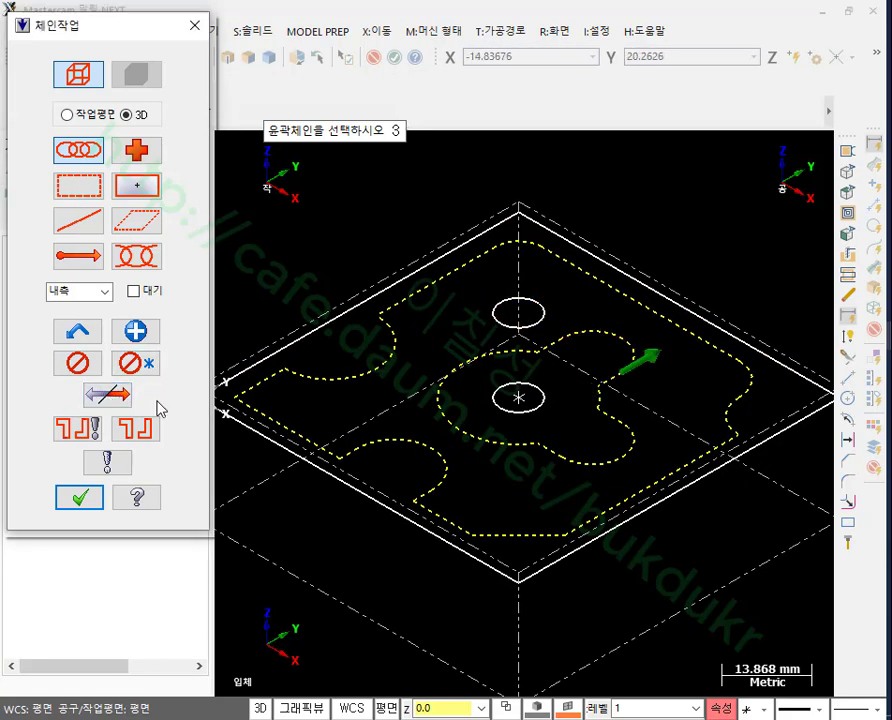
scroll(530, 395, down, 2)
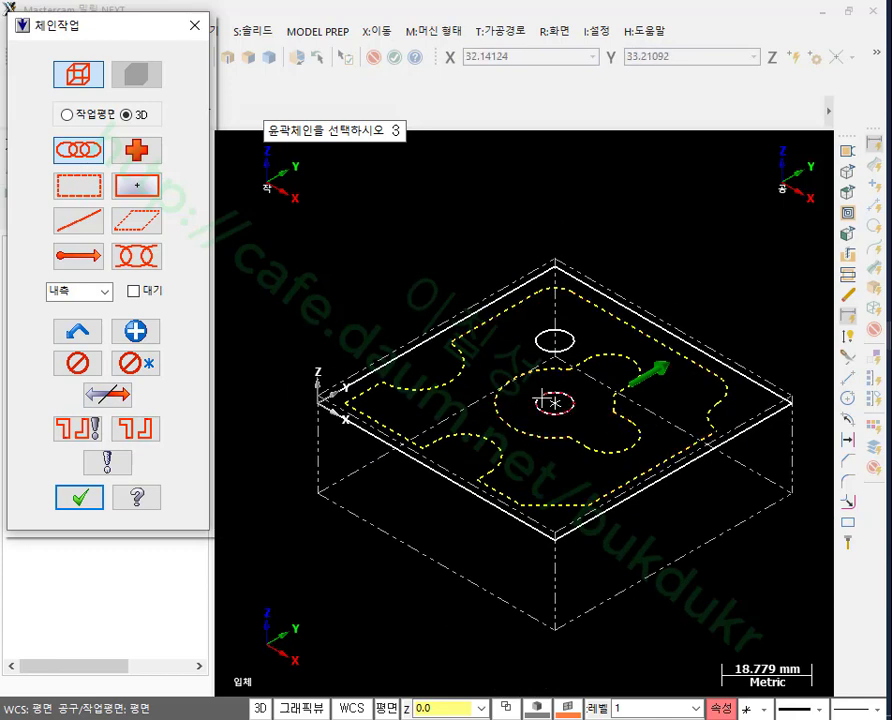
Step: Add the circle of the hole behind the central pocket as a third contour chain and accept the selection
scroll(552, 262, up, 4)
scroll(620, 350, up, 4)
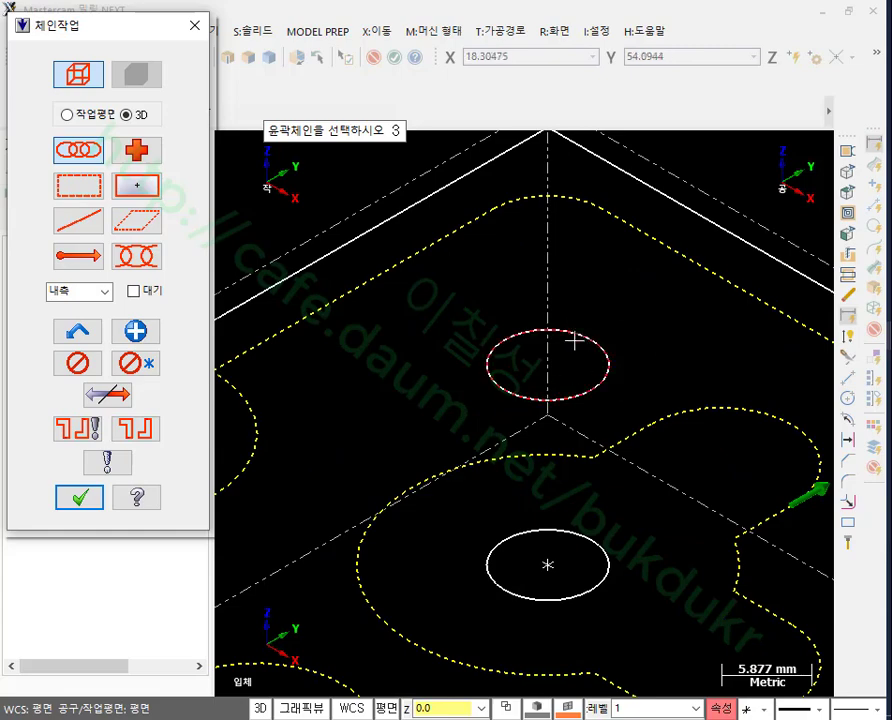
click(626, 374)
scroll(547, 314, down, 2)
scroll(555, 312, down, 2)
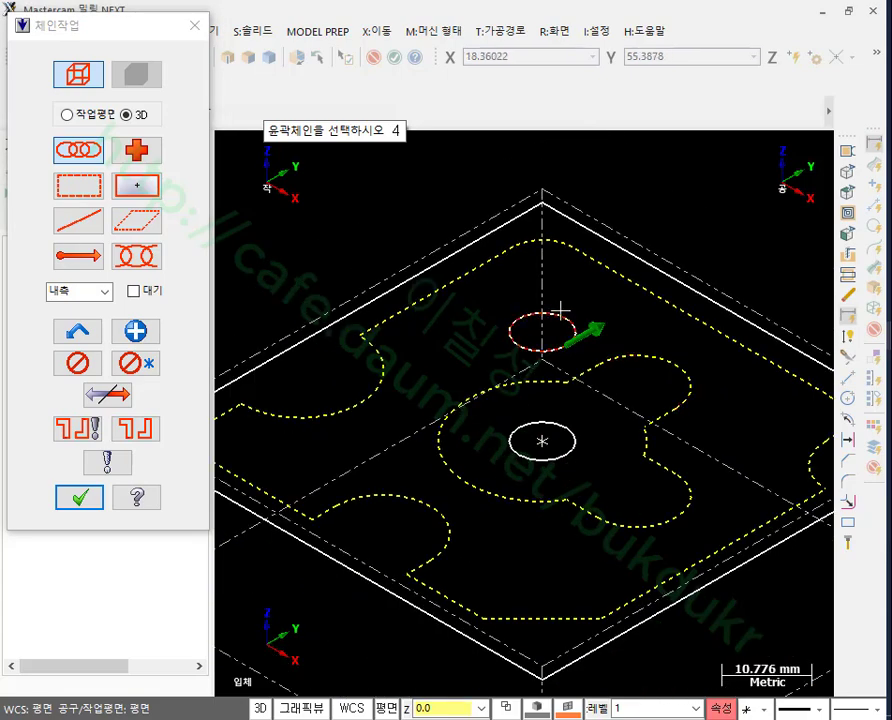
click(80, 500)
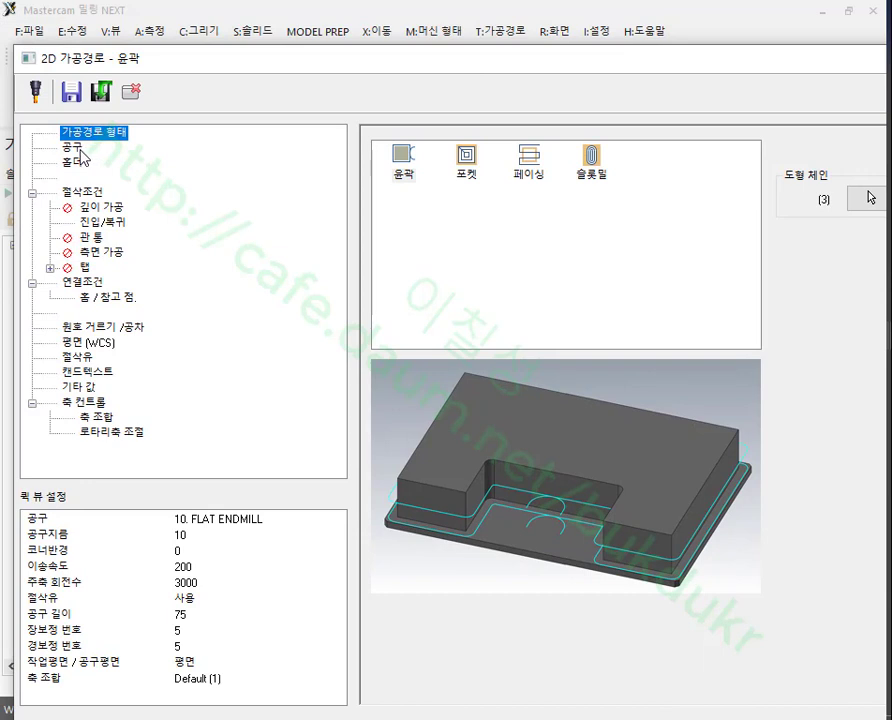
Step: Search the TEST tool library for a spot drill by filtering on that tool type only
click(78, 147)
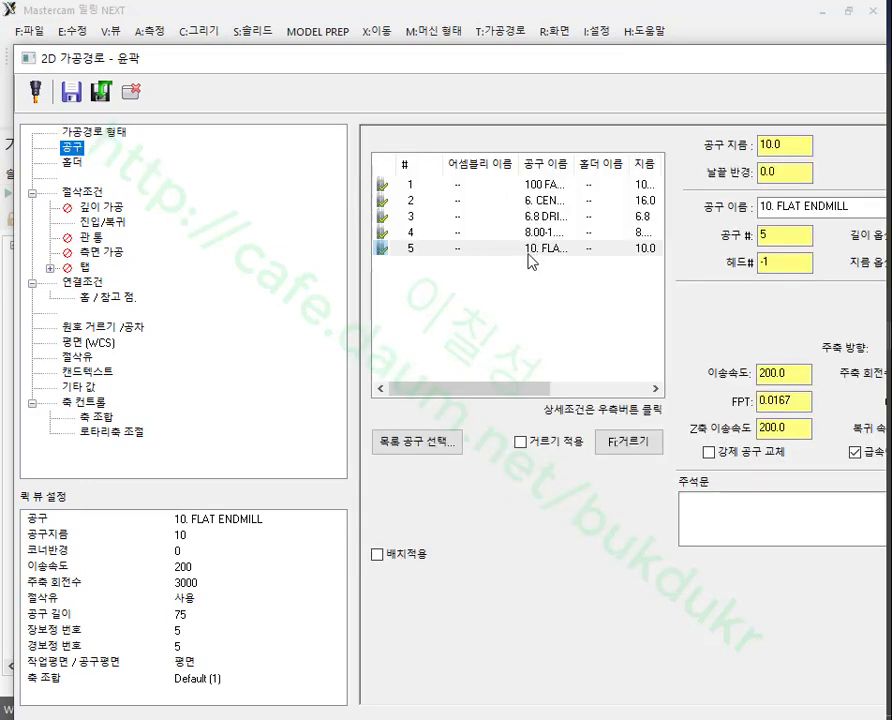
click(439, 446)
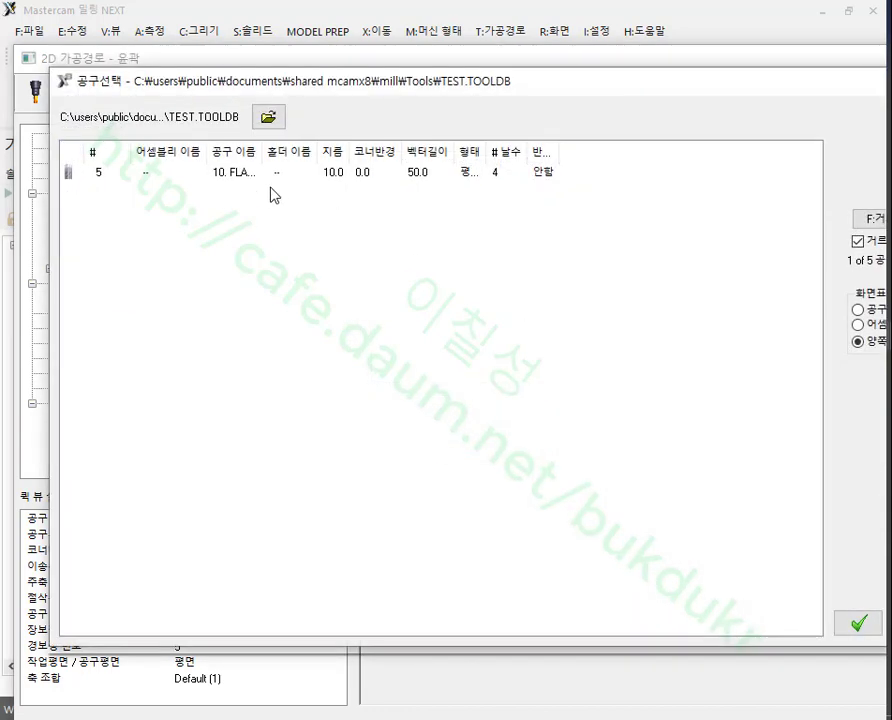
drag(810, 86, 619, 79)
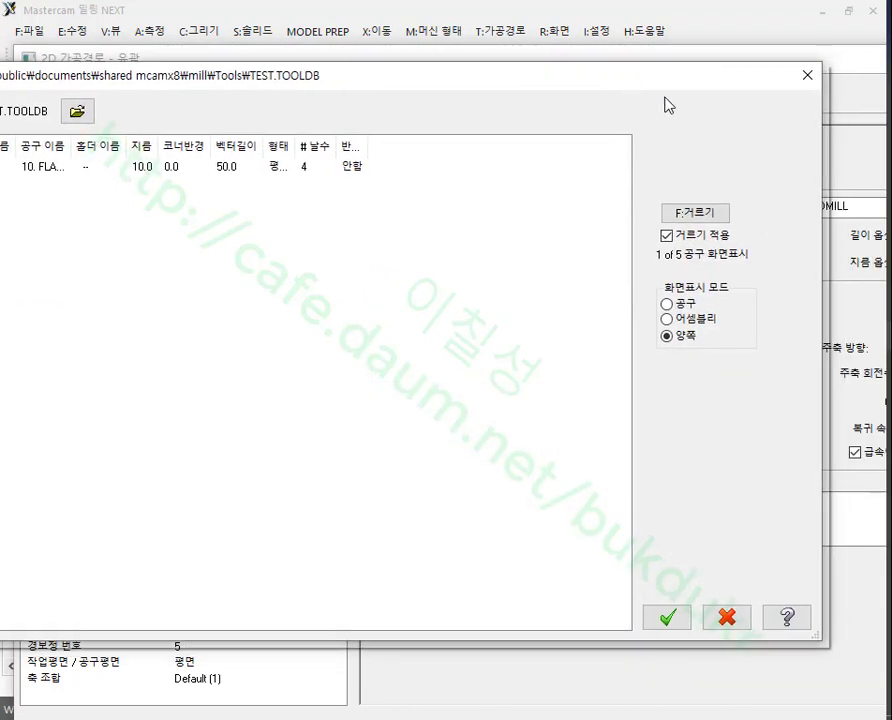
click(700, 212)
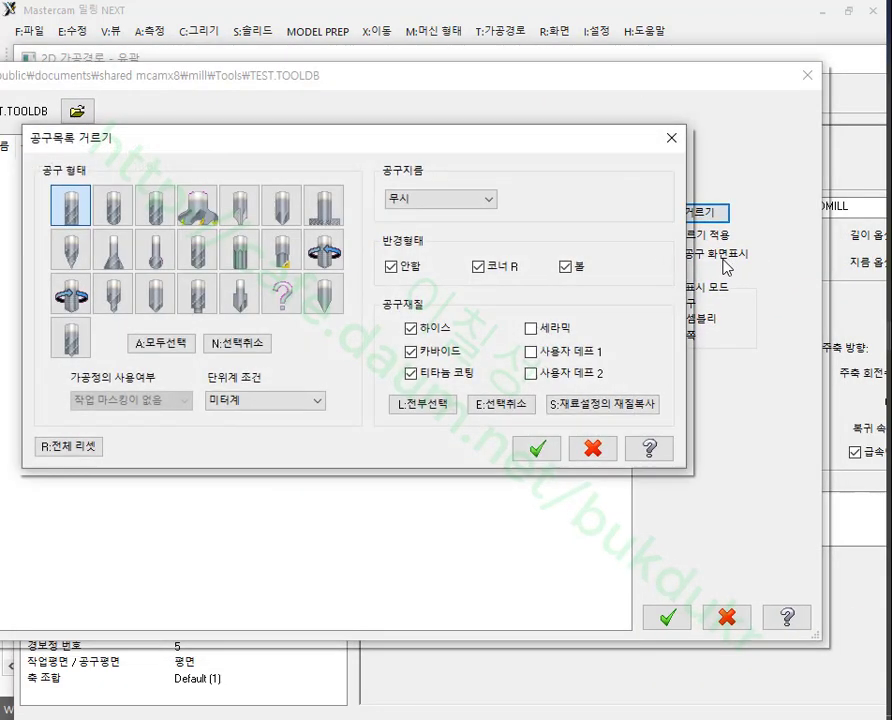
click(240, 343)
click(155, 293)
click(535, 450)
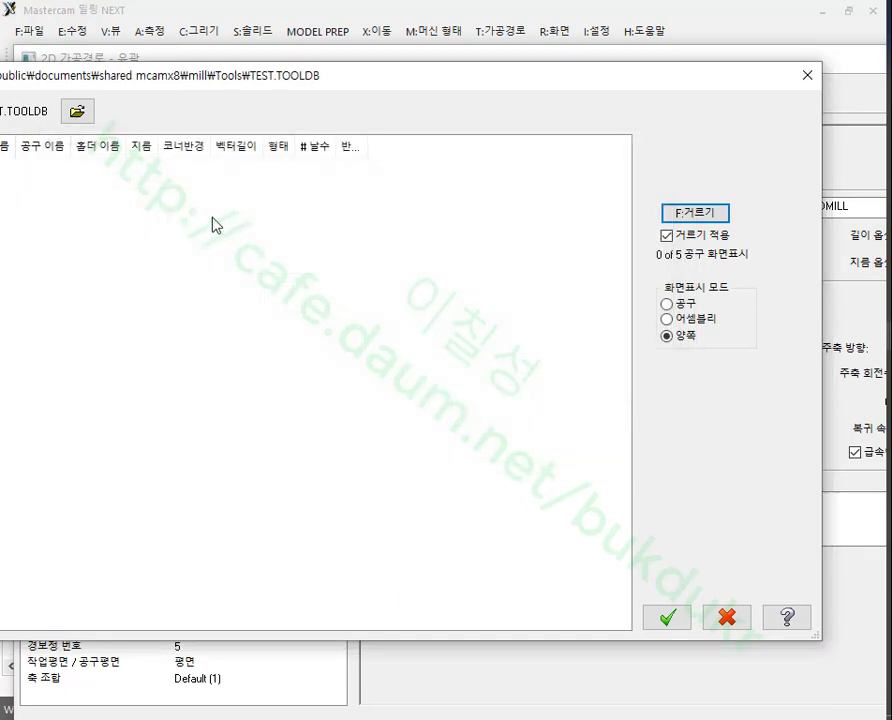
mouse_move(278, 85)
mouse_down()
mouse_move(546, 104)
mouse_move(279, 95)
mouse_up()
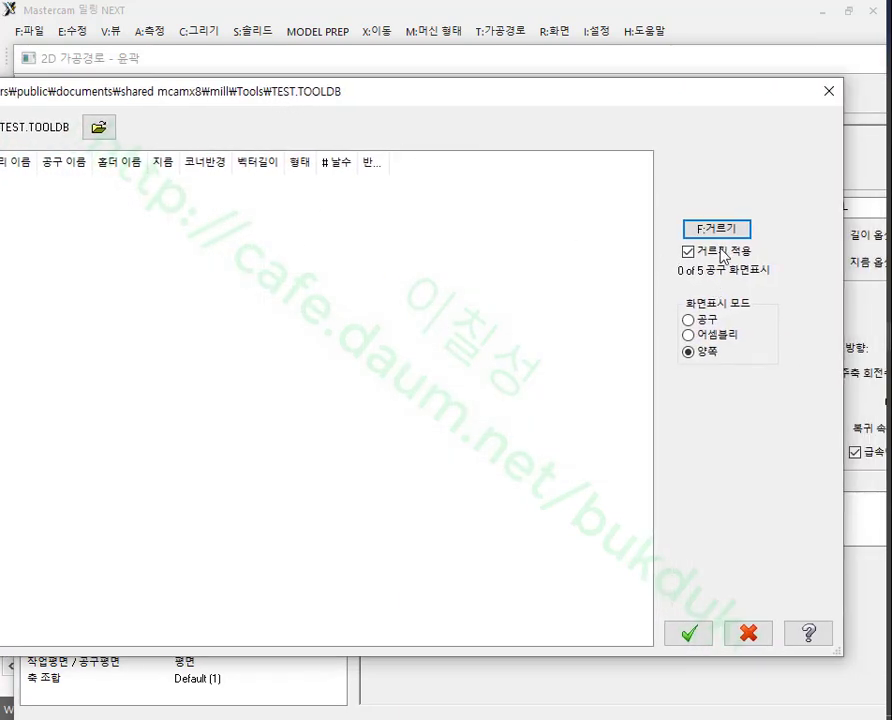
click(716, 229)
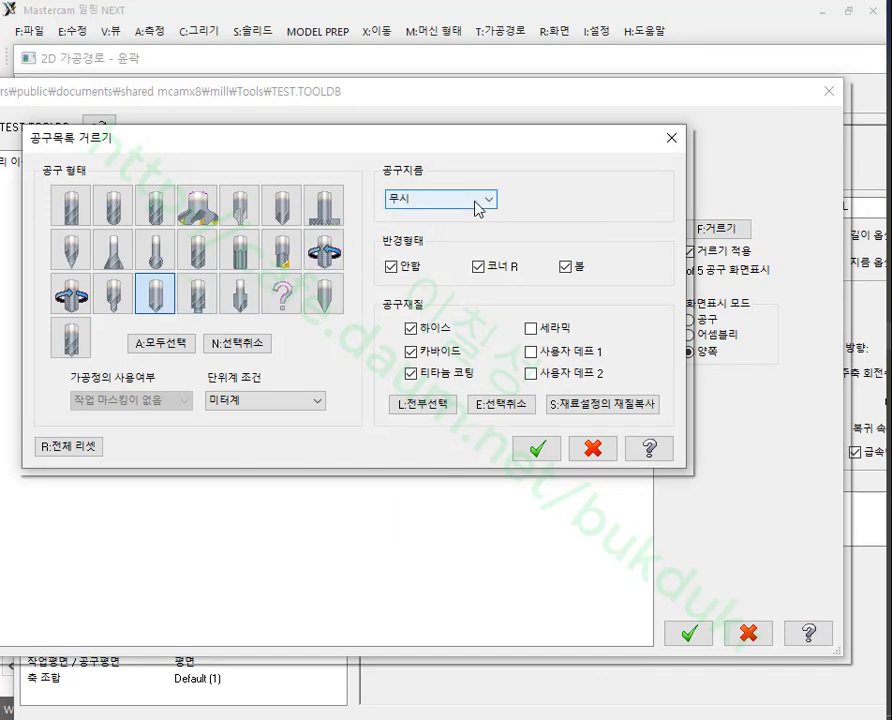
click(537, 448)
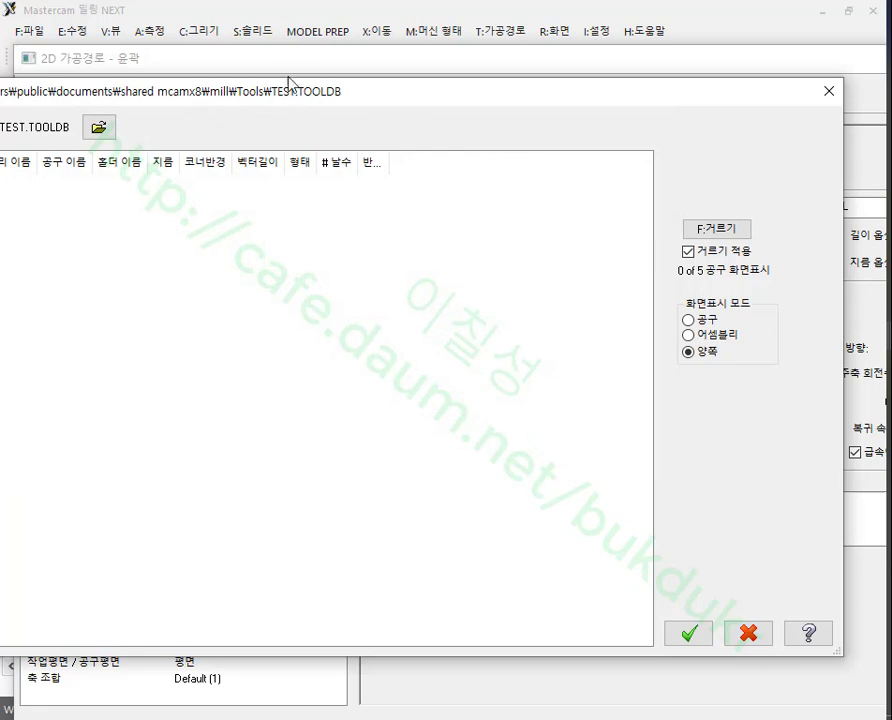
drag(466, 96, 441, 68)
click(793, 612)
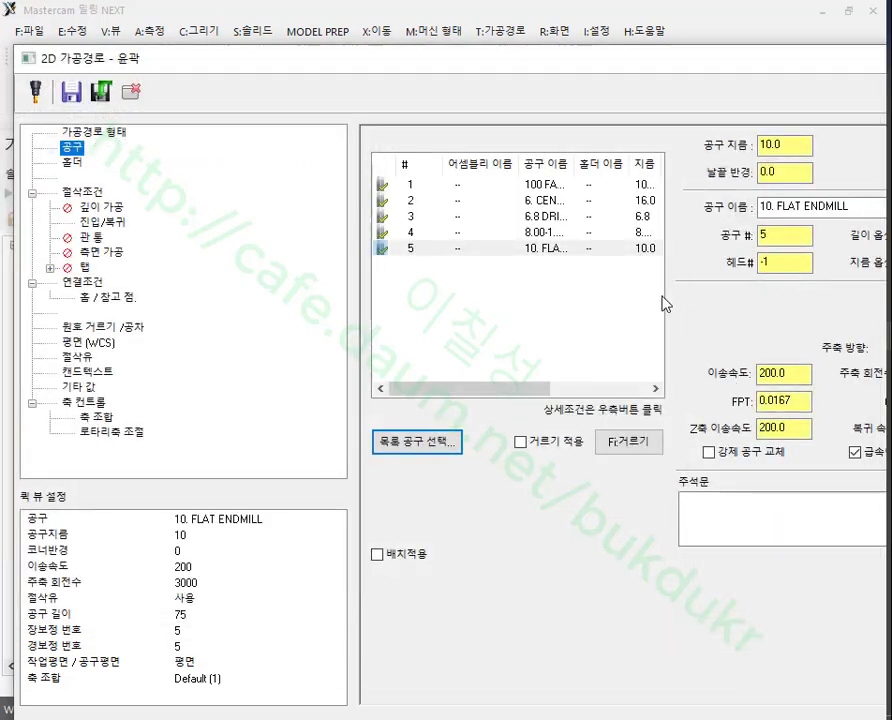
Step: Create a new spot drill tool with a drill diameter of 6 mm and a tip angle of 90 degrees
right_click(478, 303)
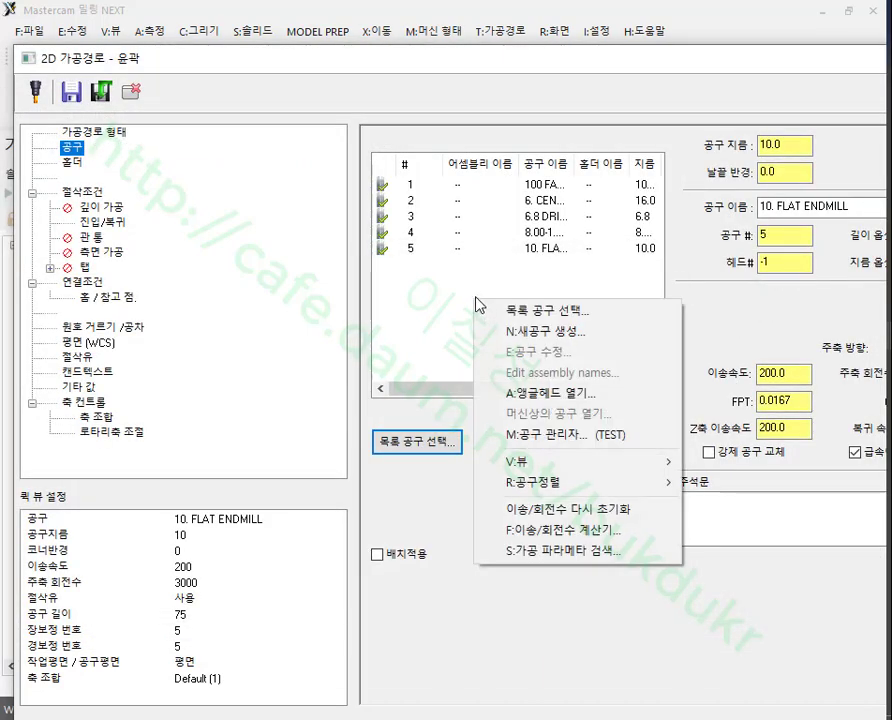
click(547, 333)
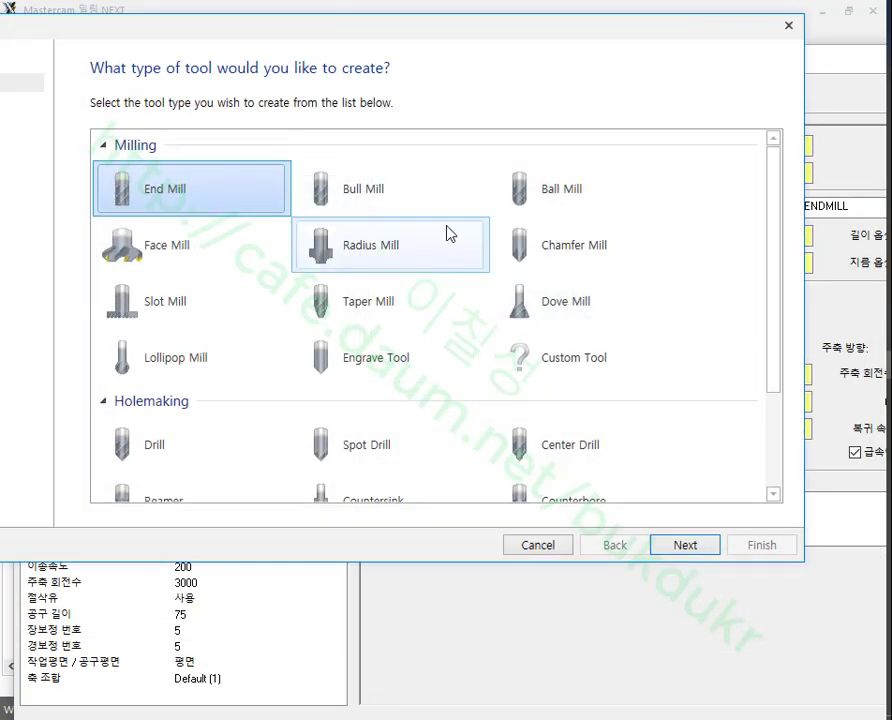
scroll(463, 246, down, 1)
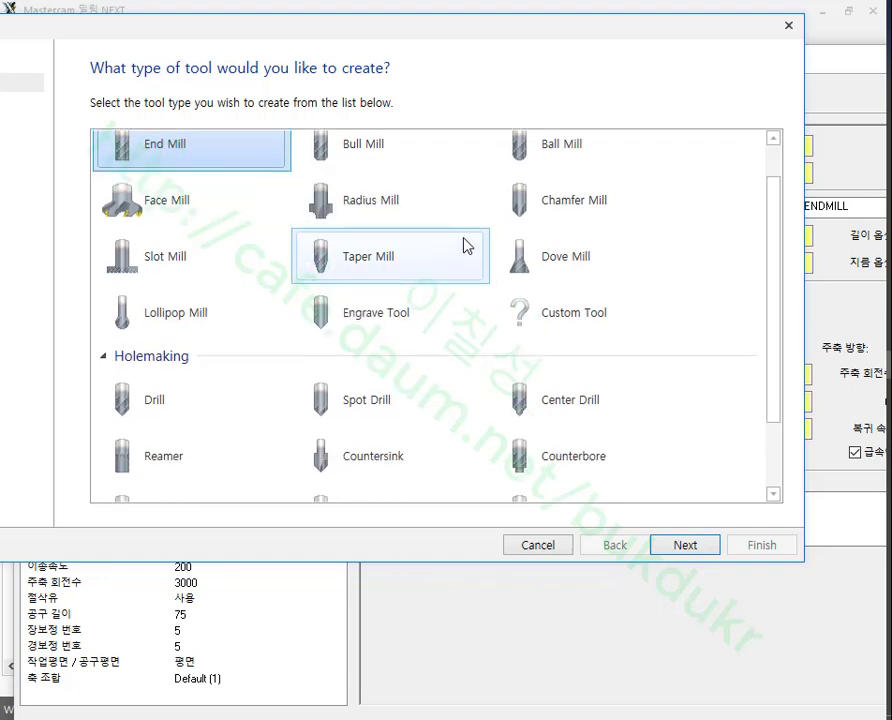
scroll(463, 246, down, 1)
click(312, 354)
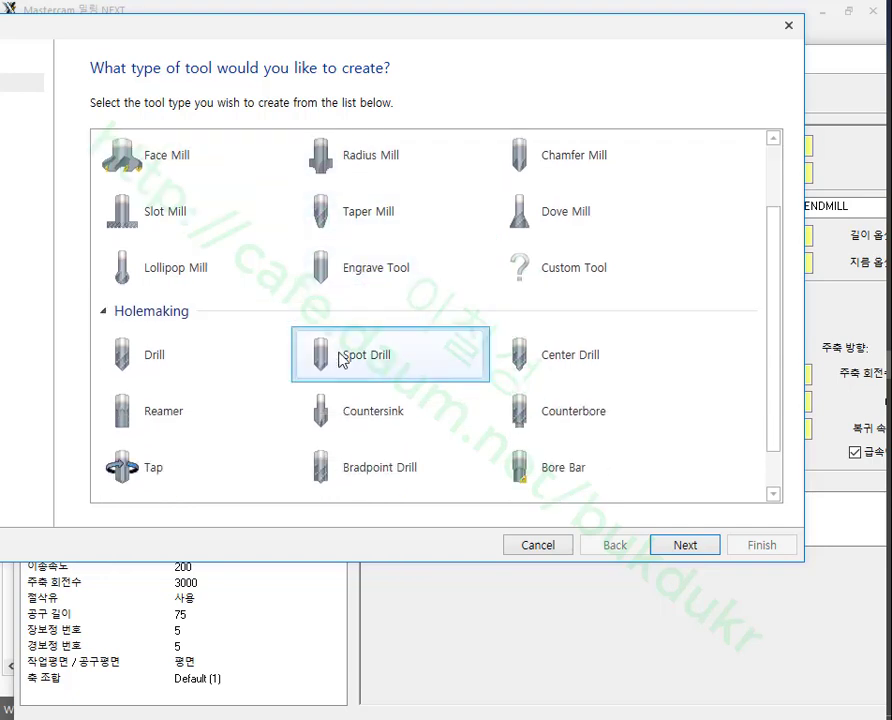
click(686, 548)
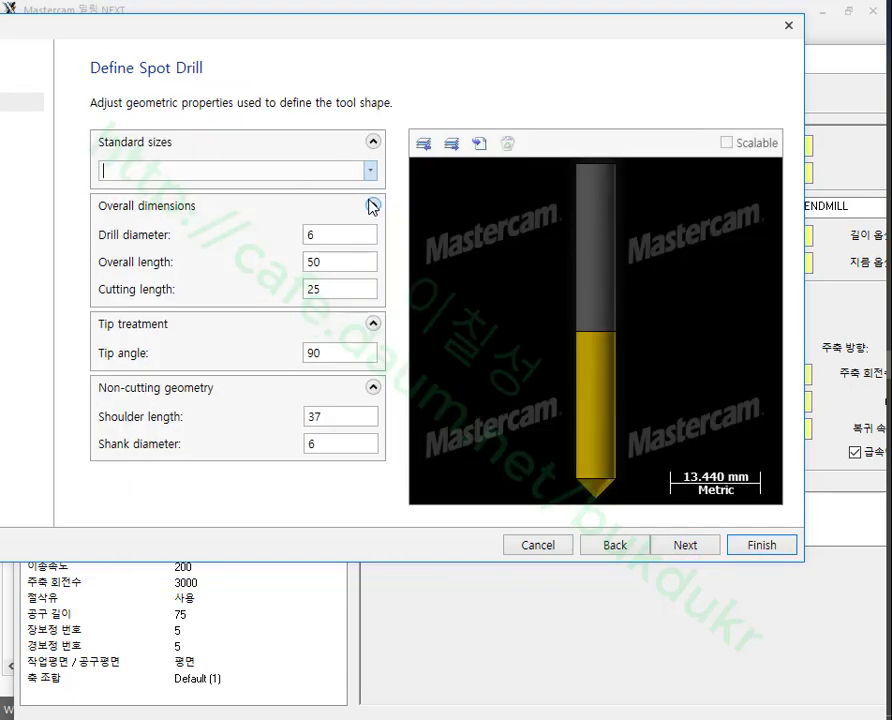
click(353, 233)
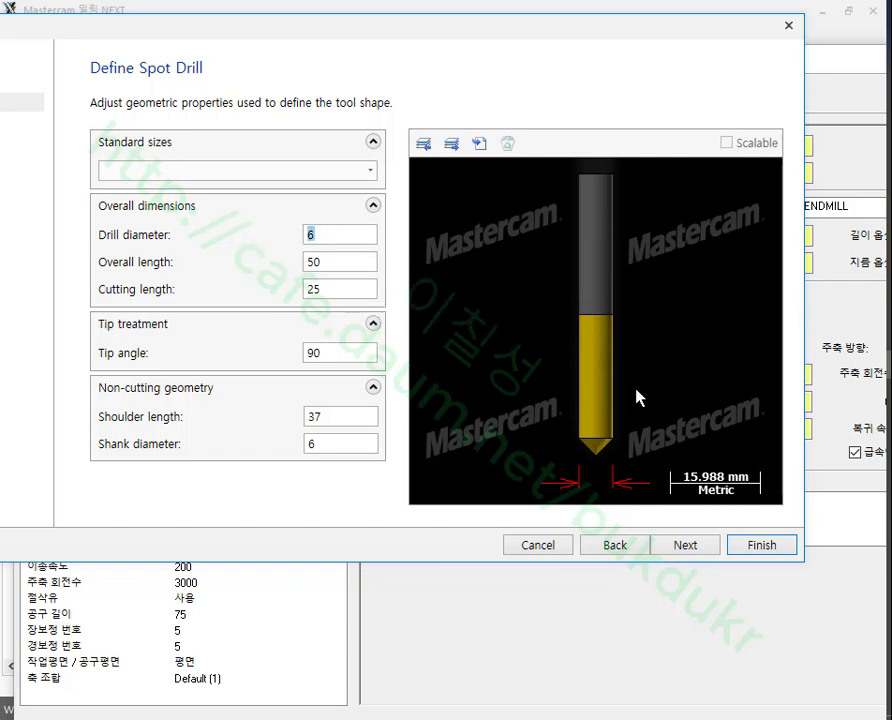
click(703, 545)
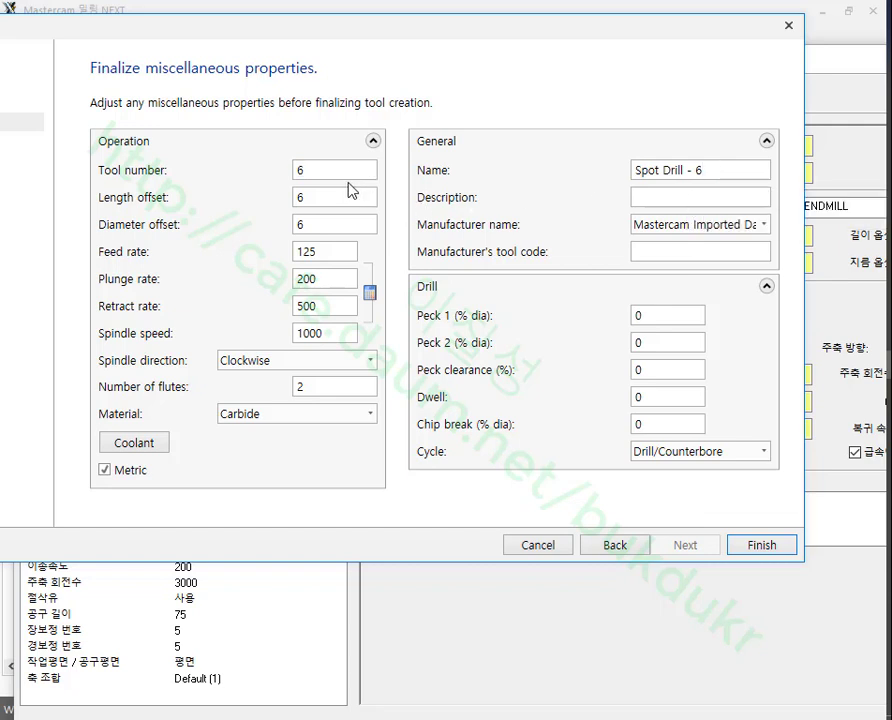
Step: Set the spot drill's feed rate and plunge rate to 500 and its spindle speed to 3000, and finish the tool
double_click(330, 251)
double_click(325, 279)
double_click(339, 333)
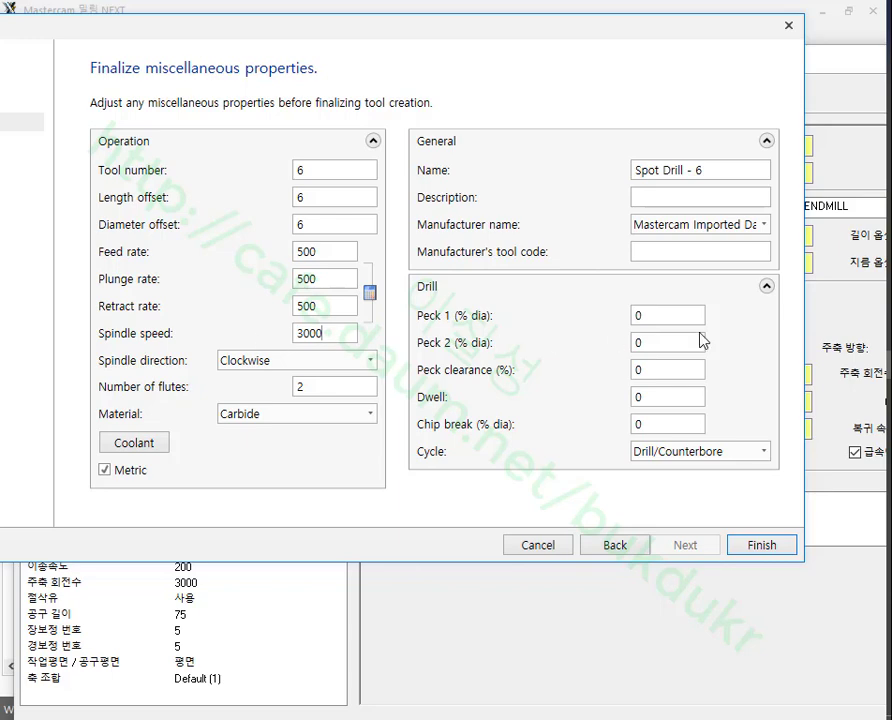
click(763, 546)
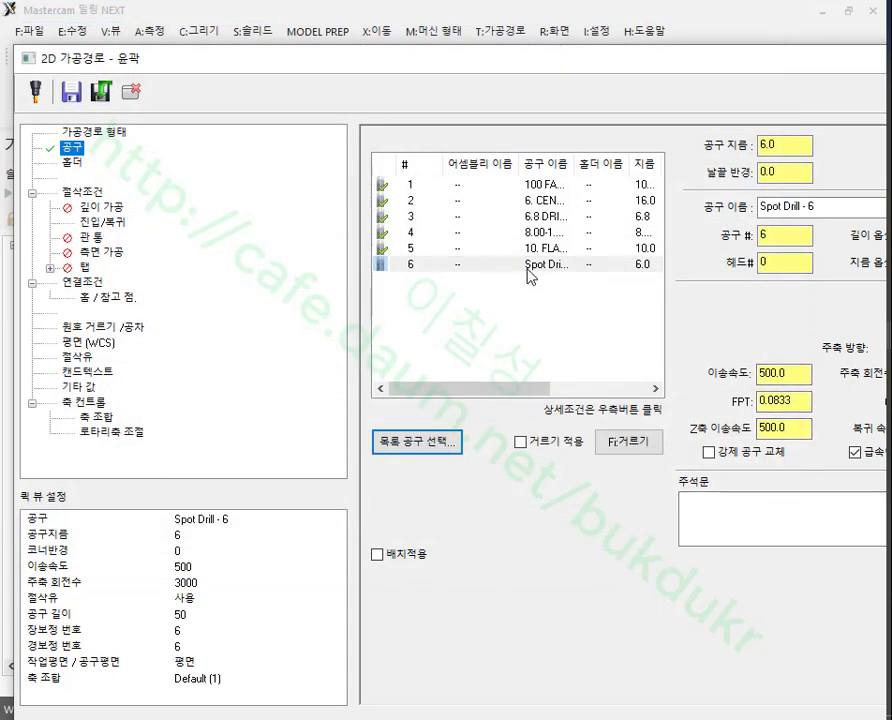
Step: Set the contour type to 2D chamfer with its width and tip offset, and turn off lead in/out
click(94, 195)
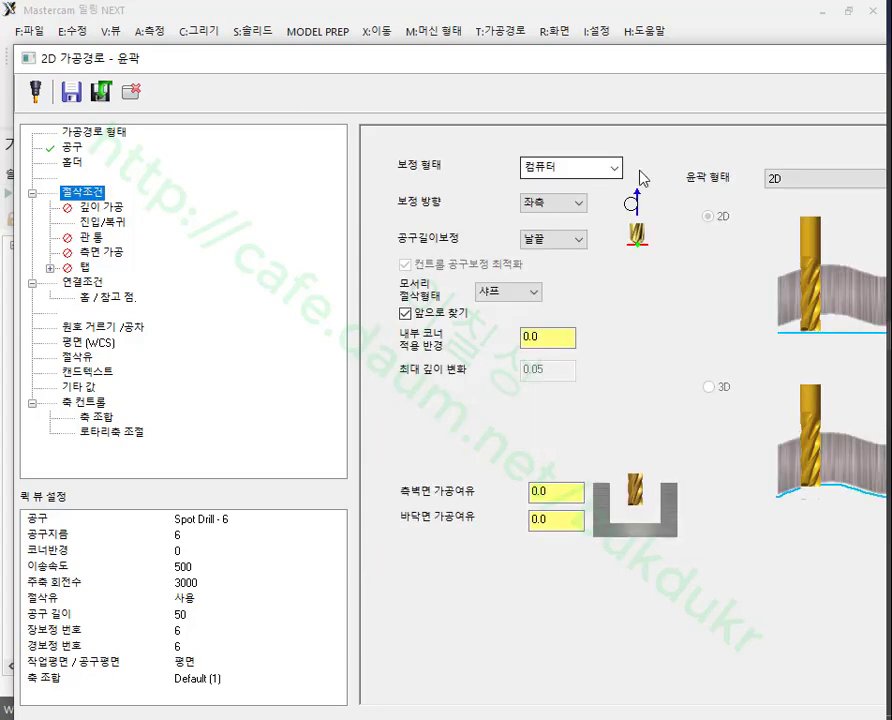
drag(657, 64, 403, 30)
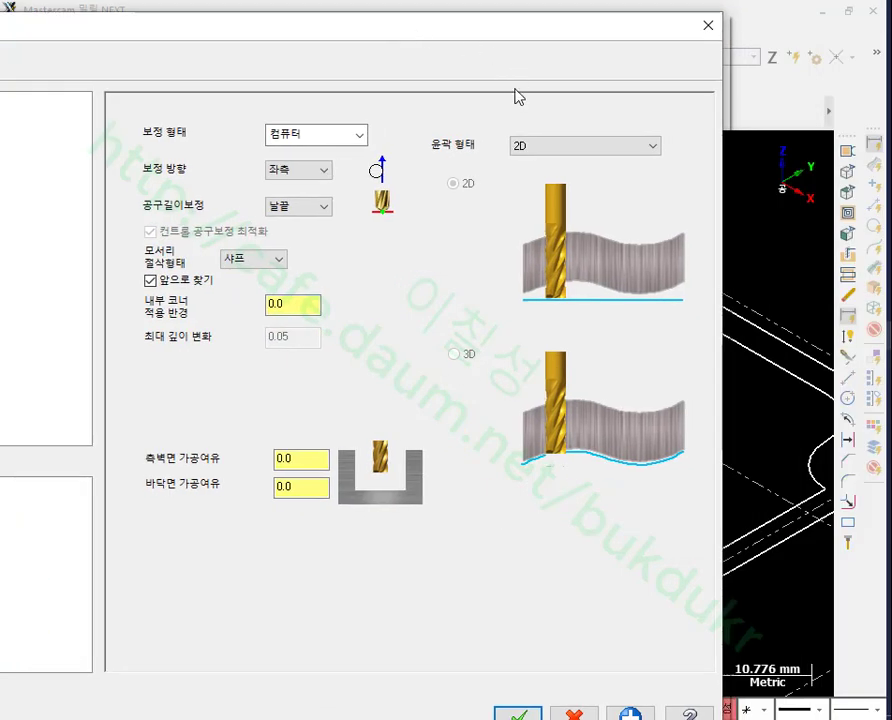
click(546, 146)
click(548, 175)
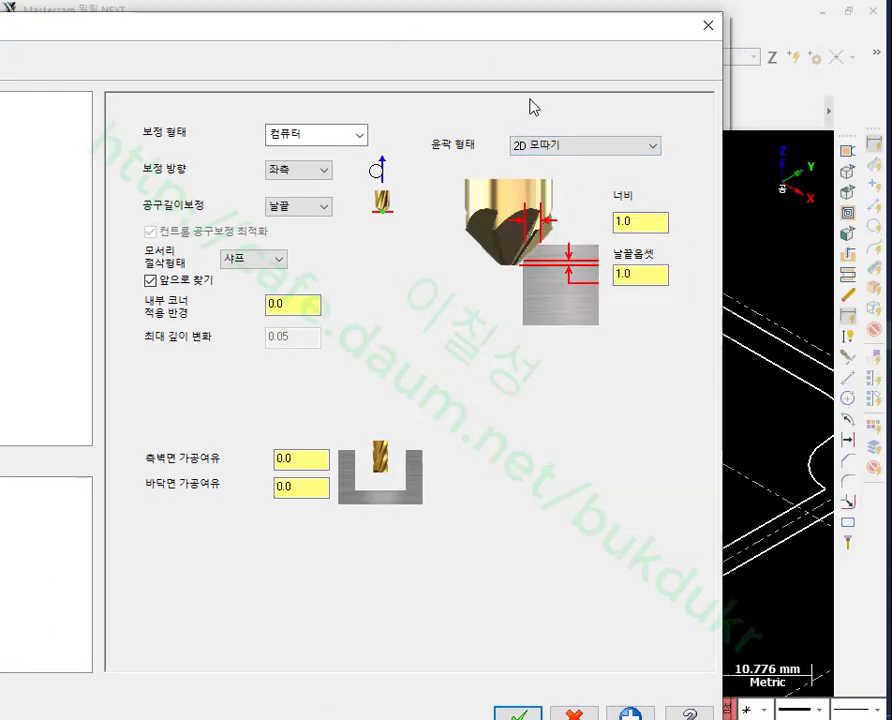
double_click(645, 221)
click(643, 274)
drag(357, 29, 666, 52)
click(150, 210)
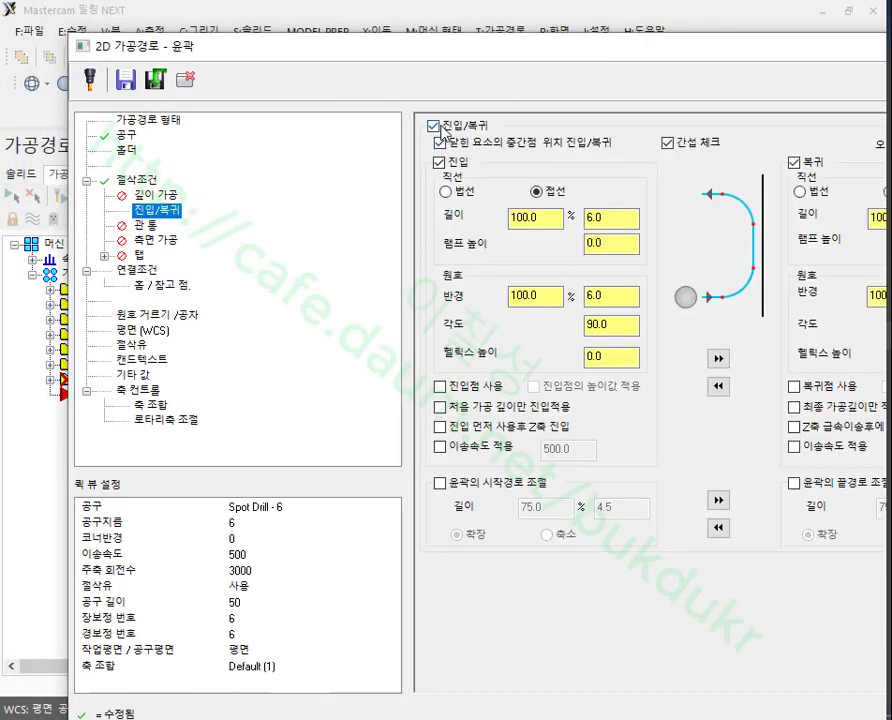
click(434, 127)
Step: Set the top of stock to 0 and the depth to absolute 0.0, and generate the chamfer toolpath
click(150, 271)
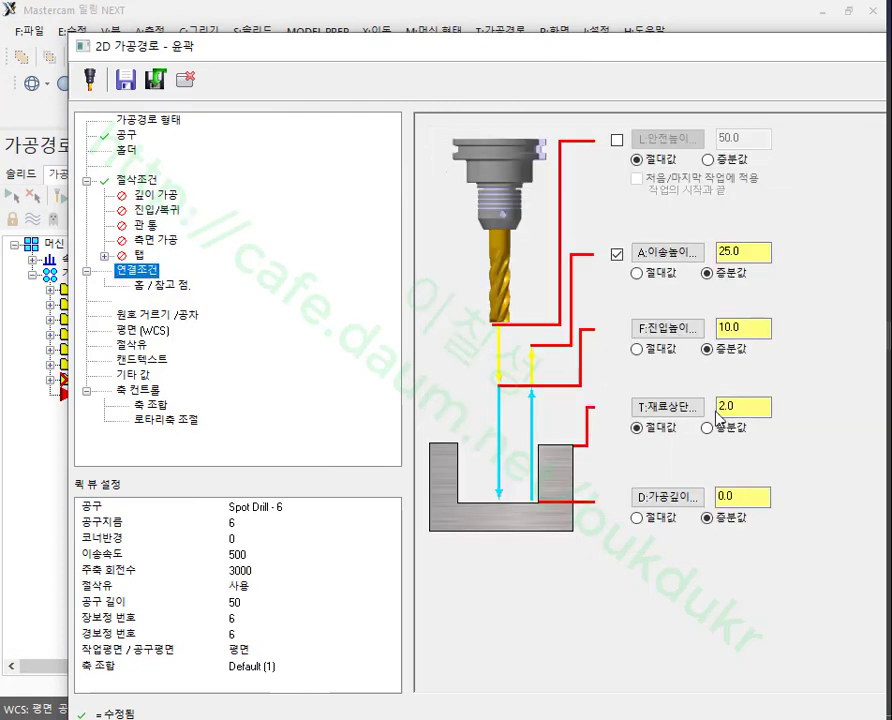
double_click(745, 407)
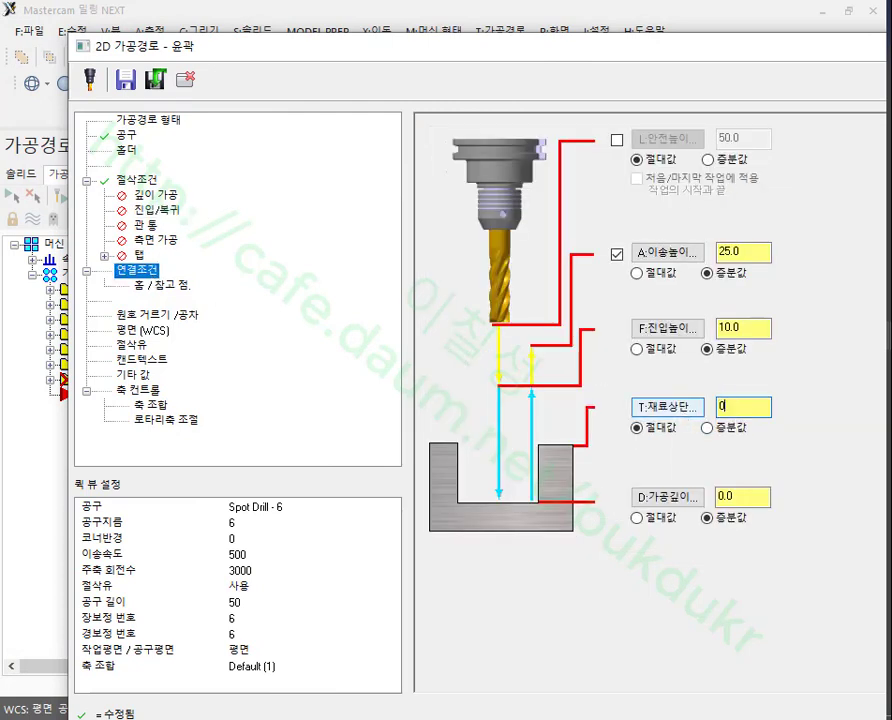
text(0)
click(668, 519)
click(742, 496)
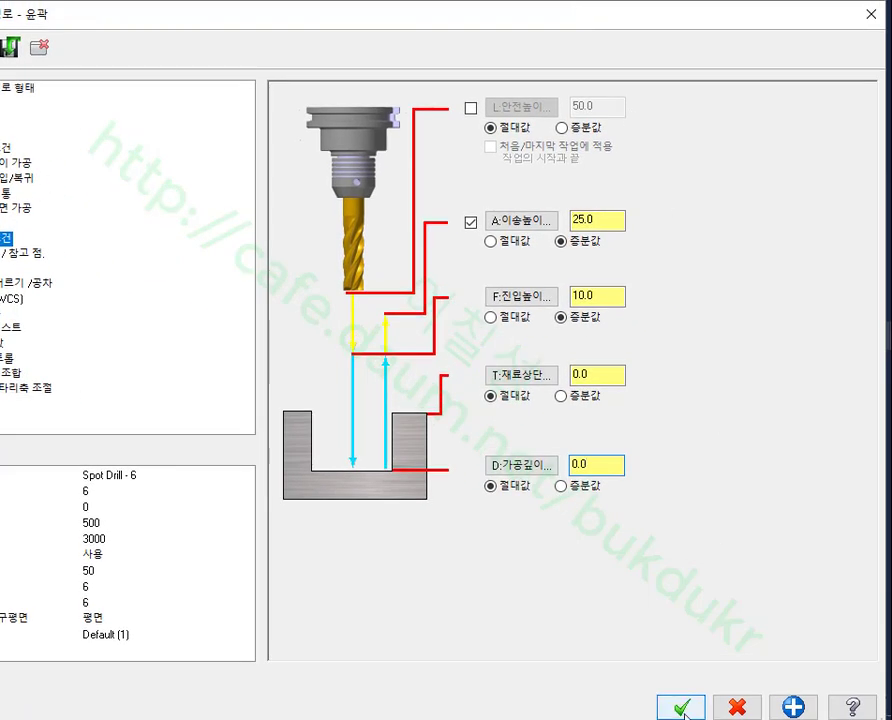
click(822, 716)
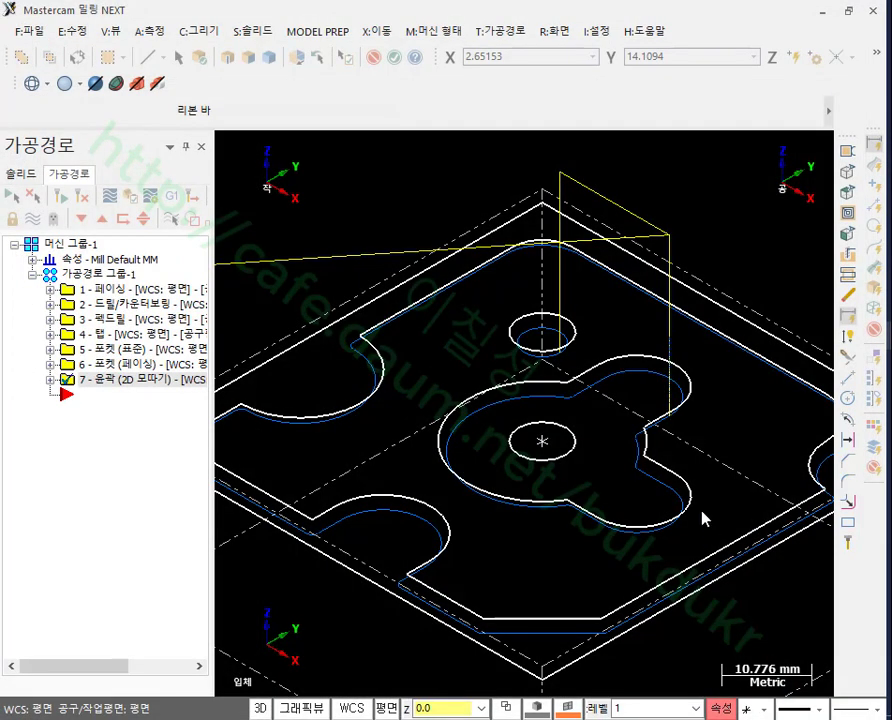
Step: Select all seven toolpath operations and run the Verify simulation of the full machining sequence
scroll(621, 287, down, 3)
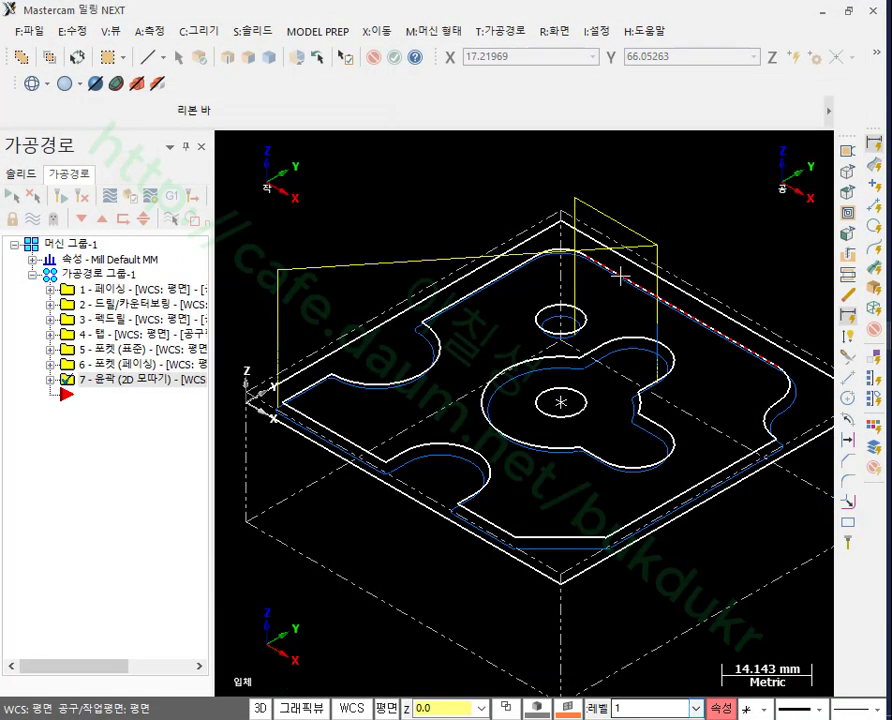
key(ctrl+a)
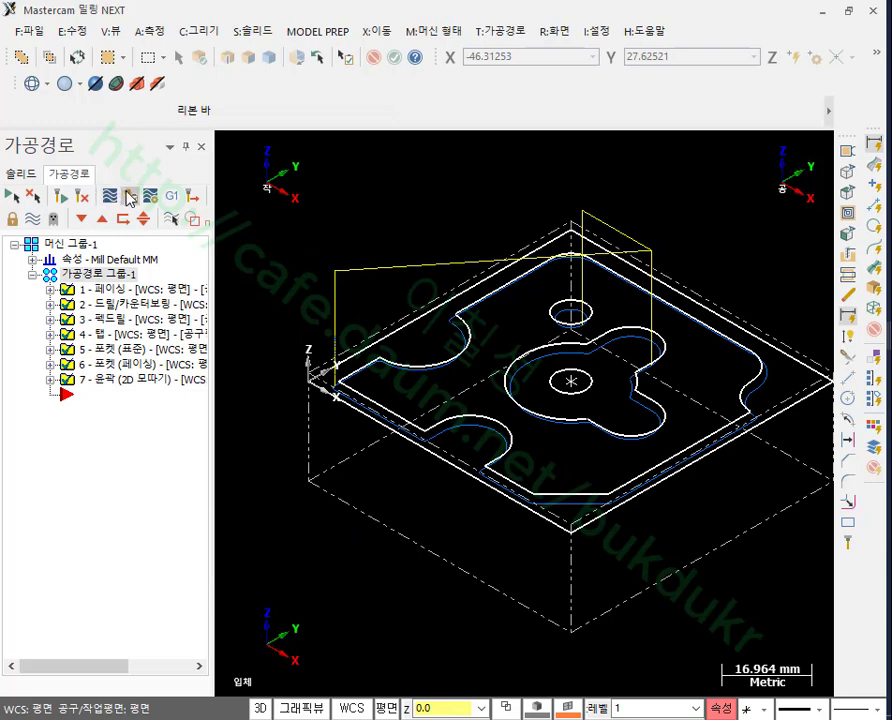
click(129, 197)
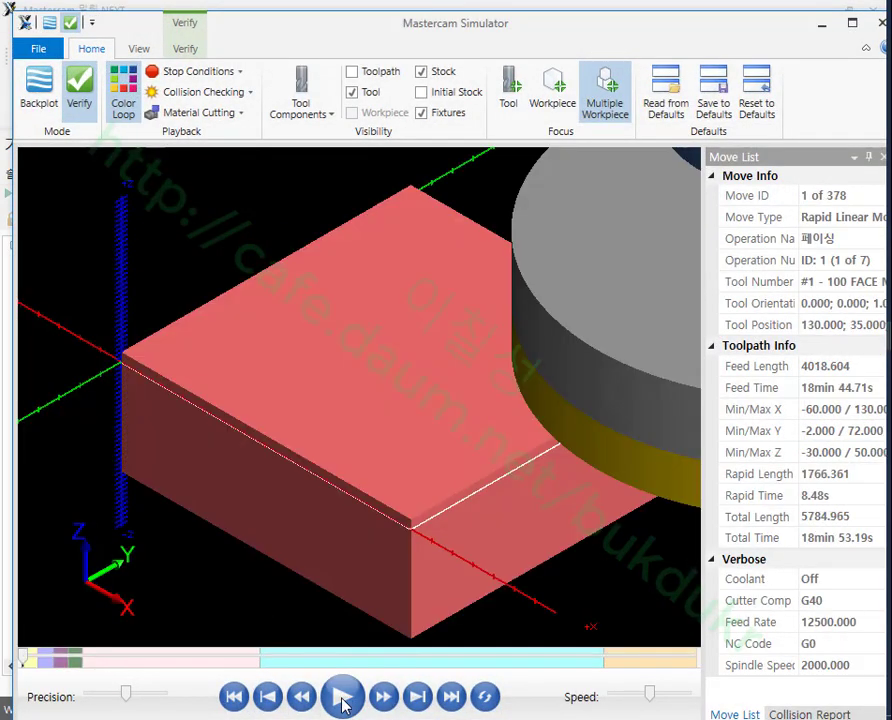
click(342, 697)
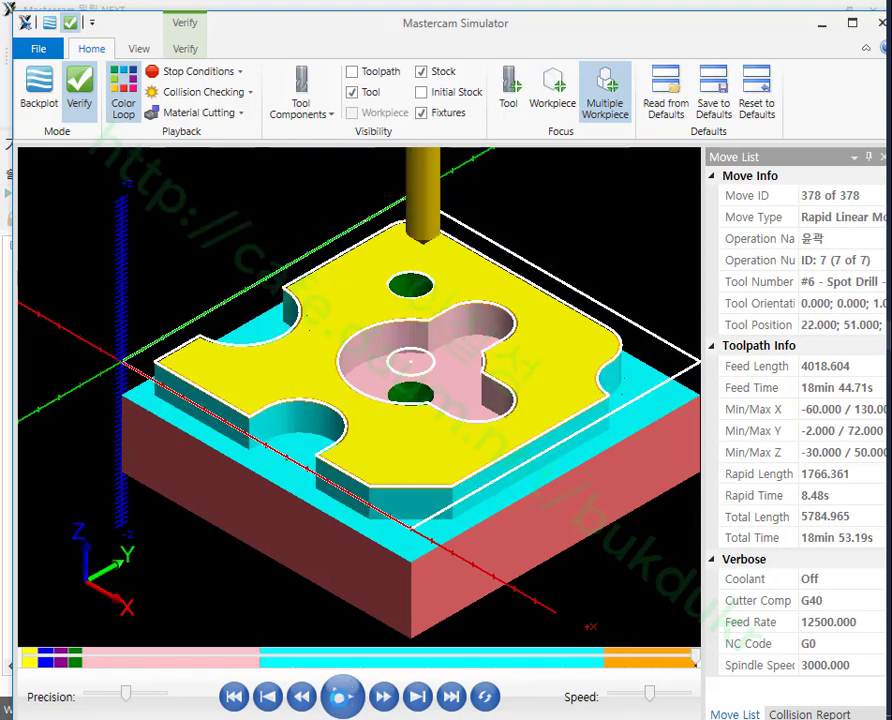
Step: Examine the chamfered profile edges and the rims of both holes on the simulated part, and leave the simulator
scroll(436, 292, up, 5)
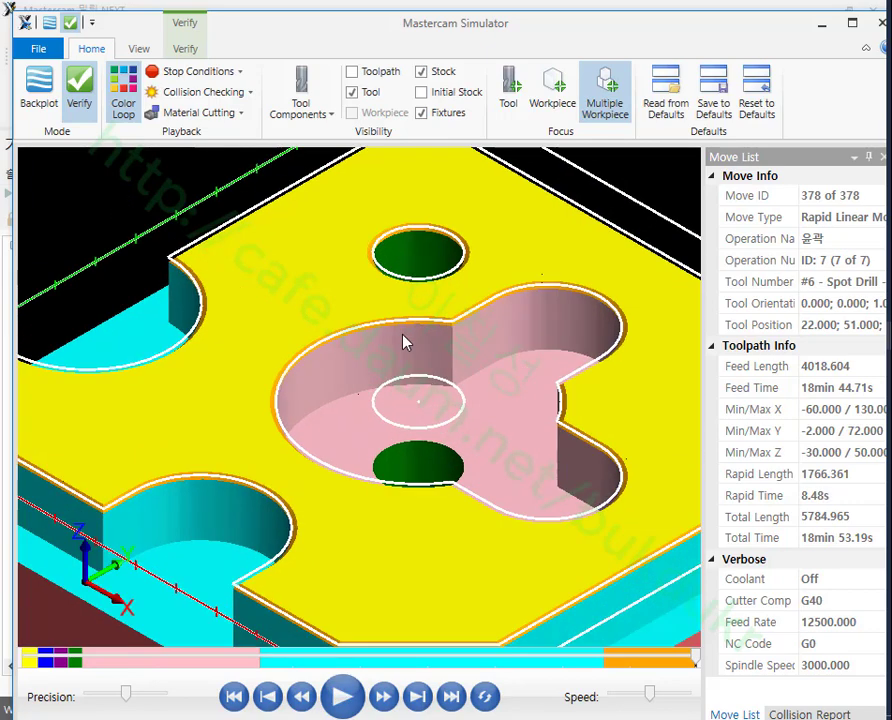
scroll(430, 220, down, 5)
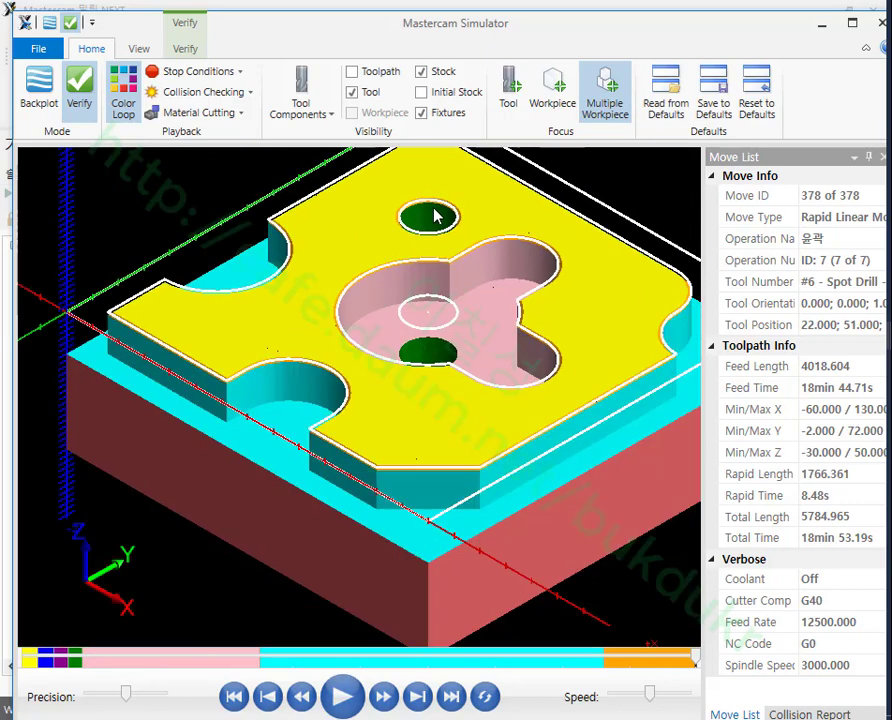
scroll(291, 445, up, 3)
scroll(300, 458, down, 4)
scroll(400, 380, up, 4)
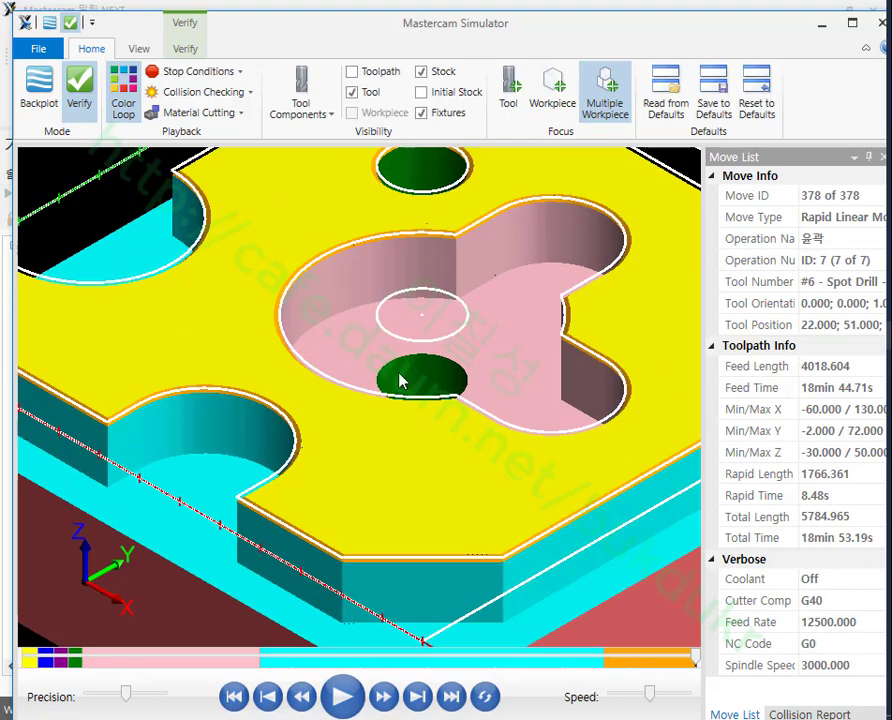
scroll(424, 370, up, 6)
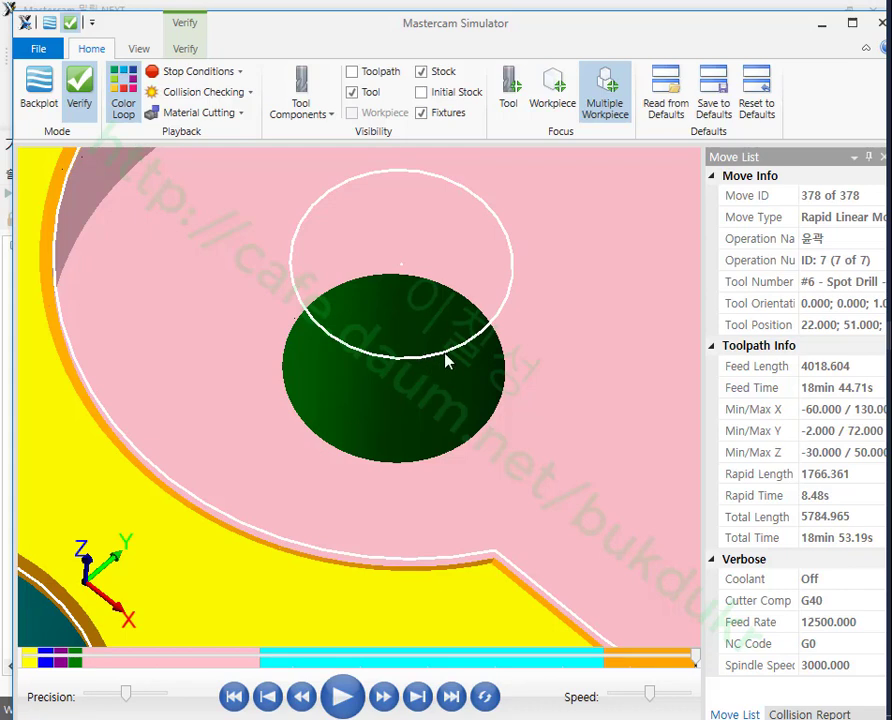
scroll(426, 350, down, 2)
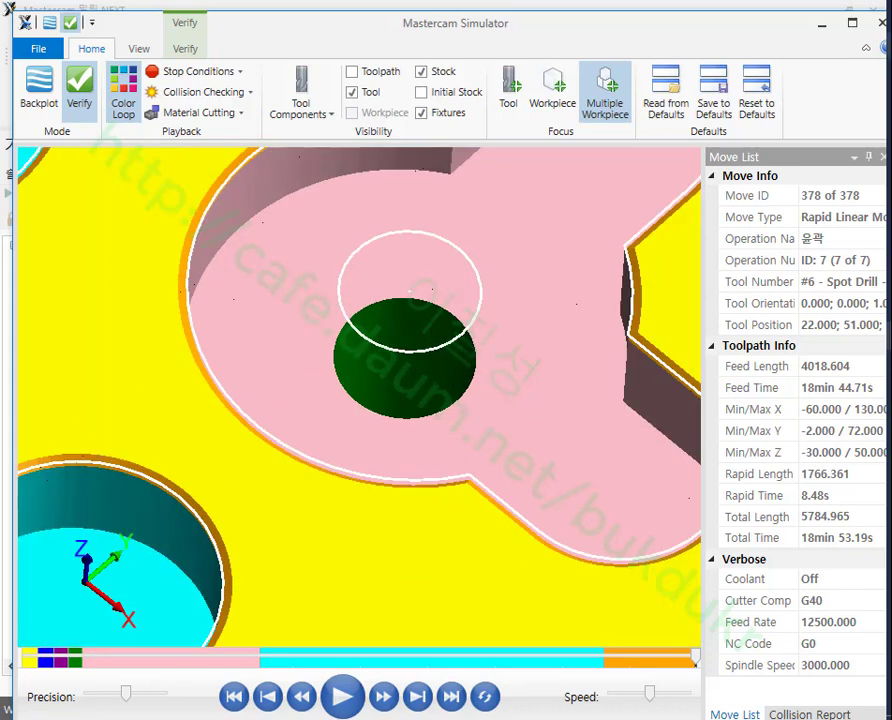
click(818, 22)
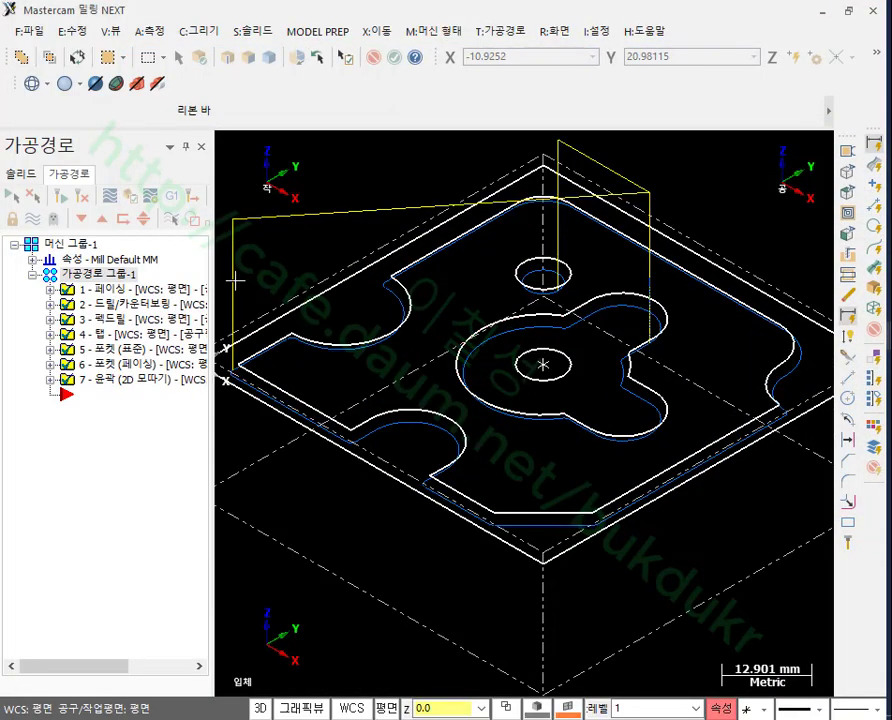
Step: Duplicate the 2D chamfer contour operation, placing the copy after the original at the end of the toolpath group
click(102, 381)
right_drag(102, 385, 113, 448)
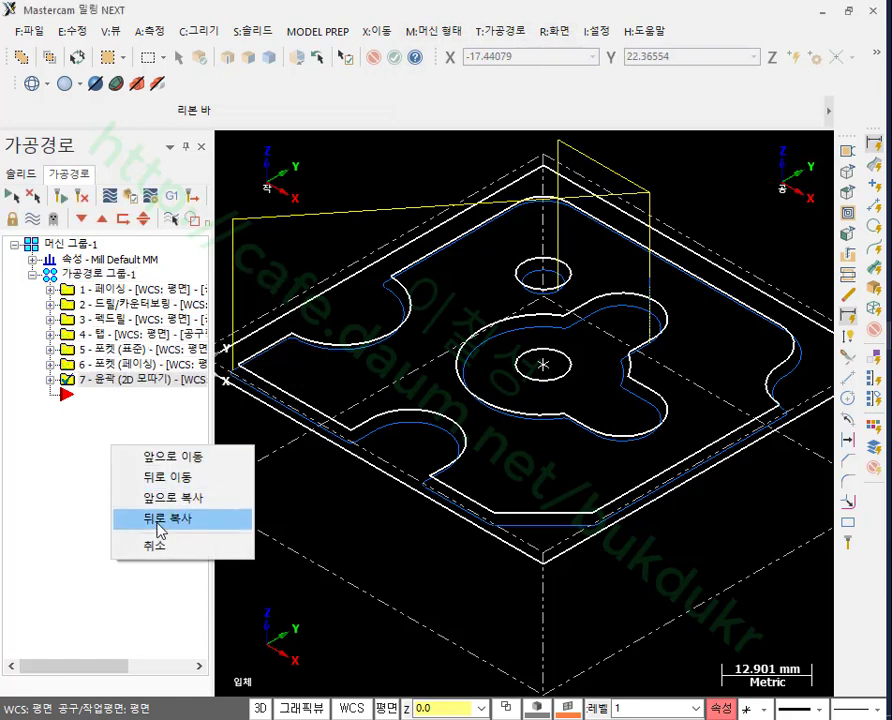
click(160, 522)
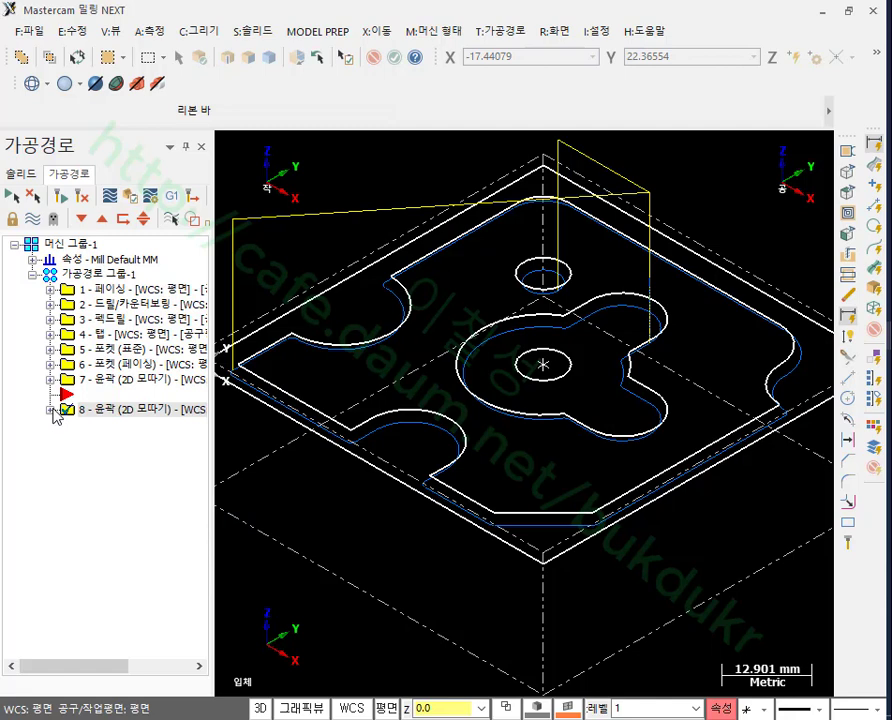
Step: Rechain the copied chamfer operation's geometry, replacing all its chains with the circle in the middle of the central pocket
click(51, 410)
click(124, 458)
right_click(185, 298)
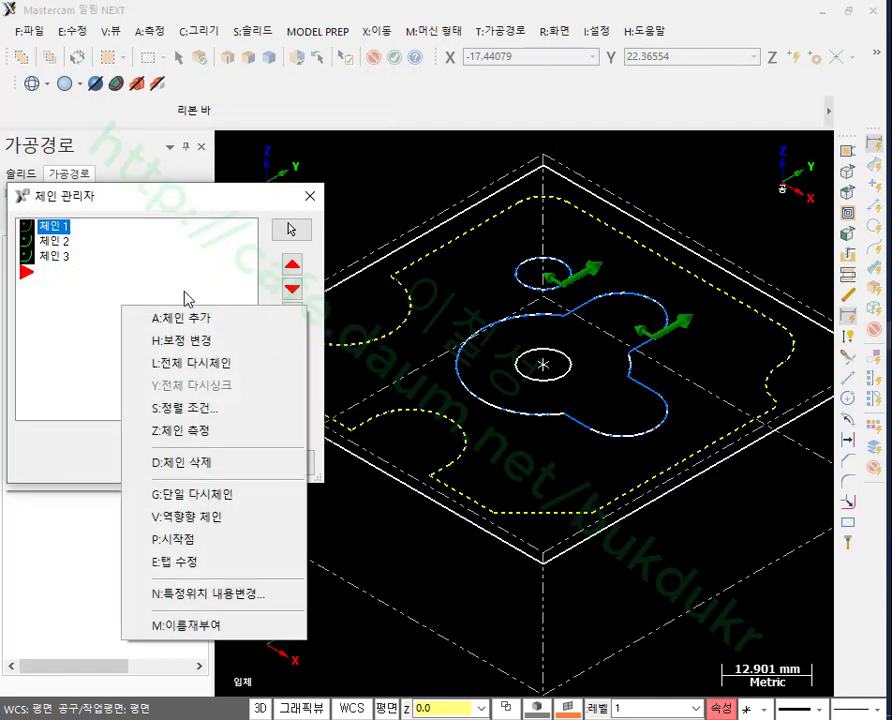
click(200, 364)
scroll(490, 365, up, 3)
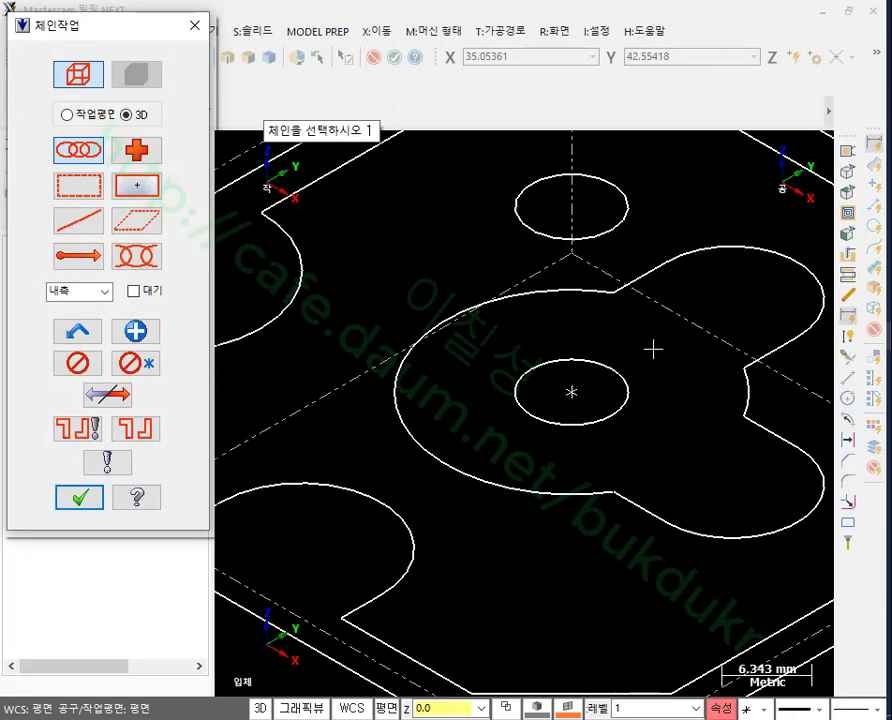
click(610, 378)
click(79, 497)
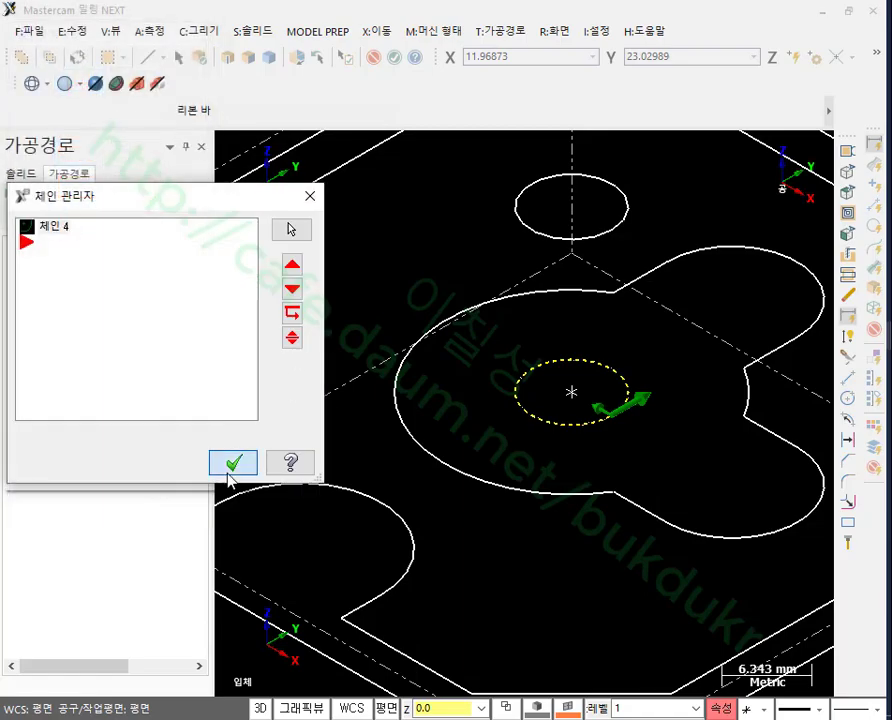
click(233, 463)
Step: Set the copied chamfer operation's top of stock to absolute -7.0 and open its depth value for editing
click(110, 424)
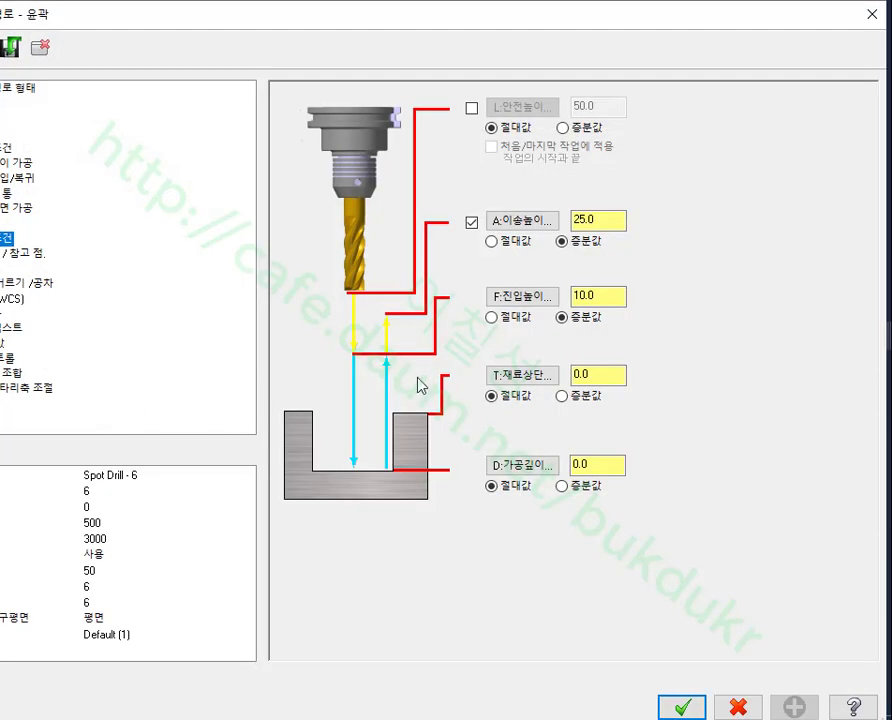
double_click(596, 375)
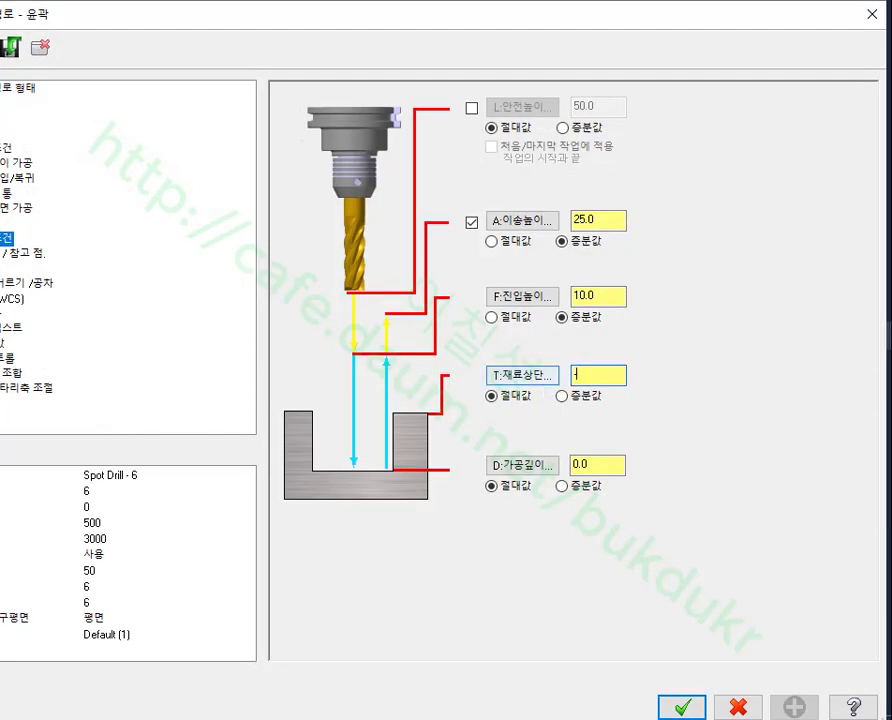
double_click(596, 466)
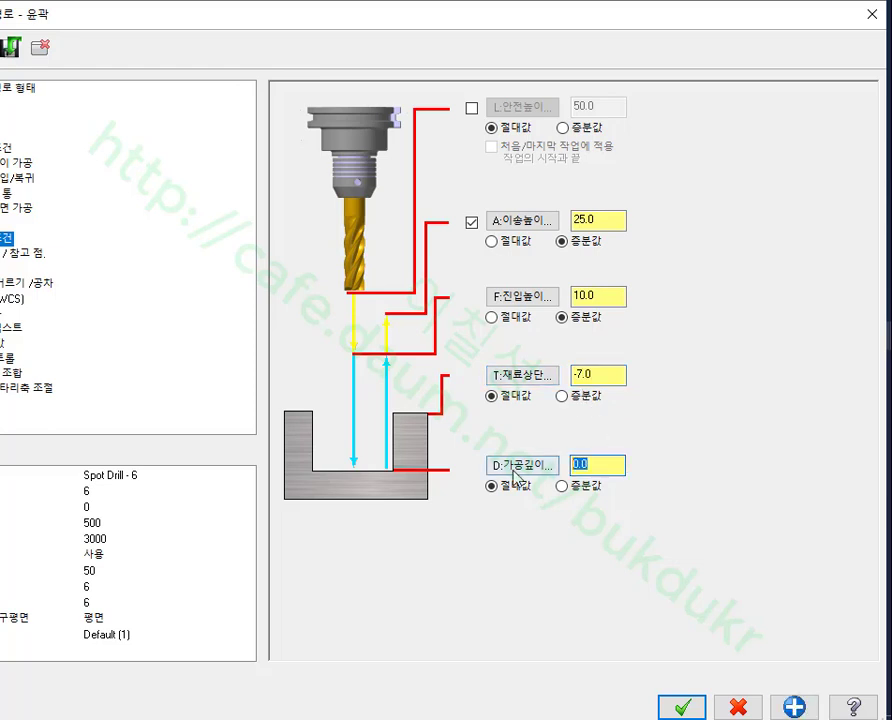